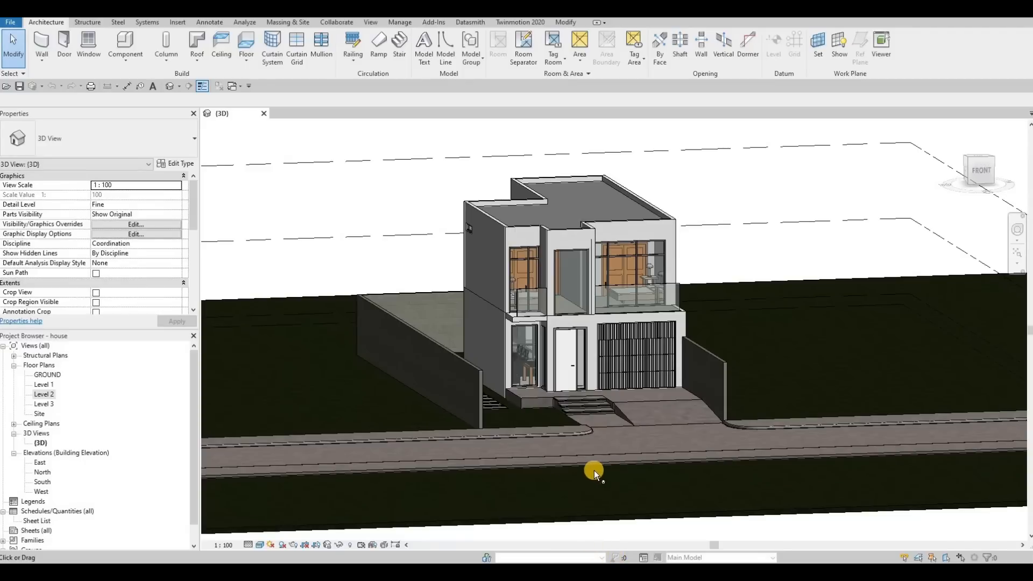
# Delete the boundary wall running along the garage side of the driveway.
pyautogui.keyDown('shift'); pyautogui.moveTo(685, 504); pyautogui.dragTo(644, 410, button='middle'); pyautogui.keyUp('shift')
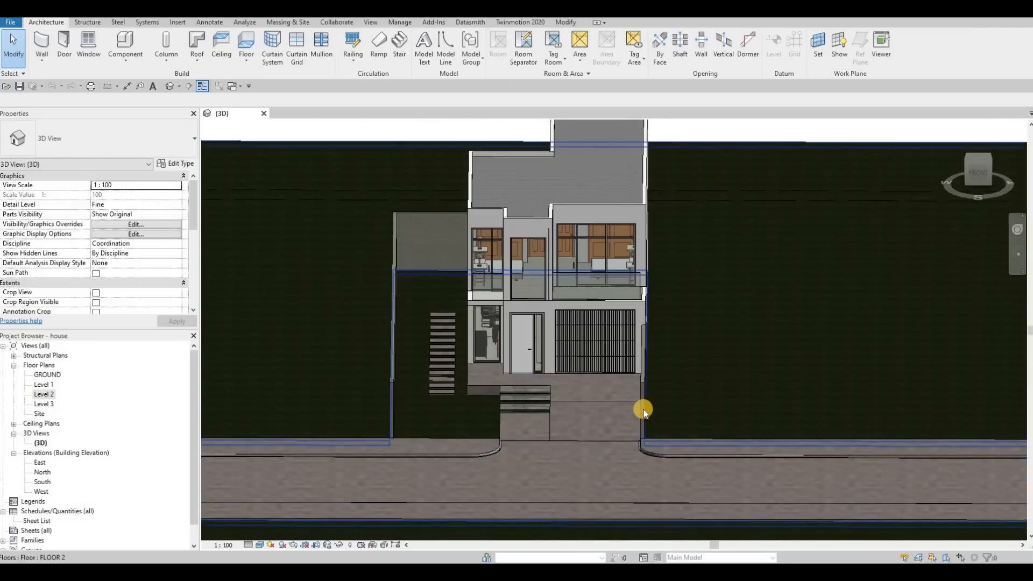
pyautogui.scroll(-2, 645, 423)
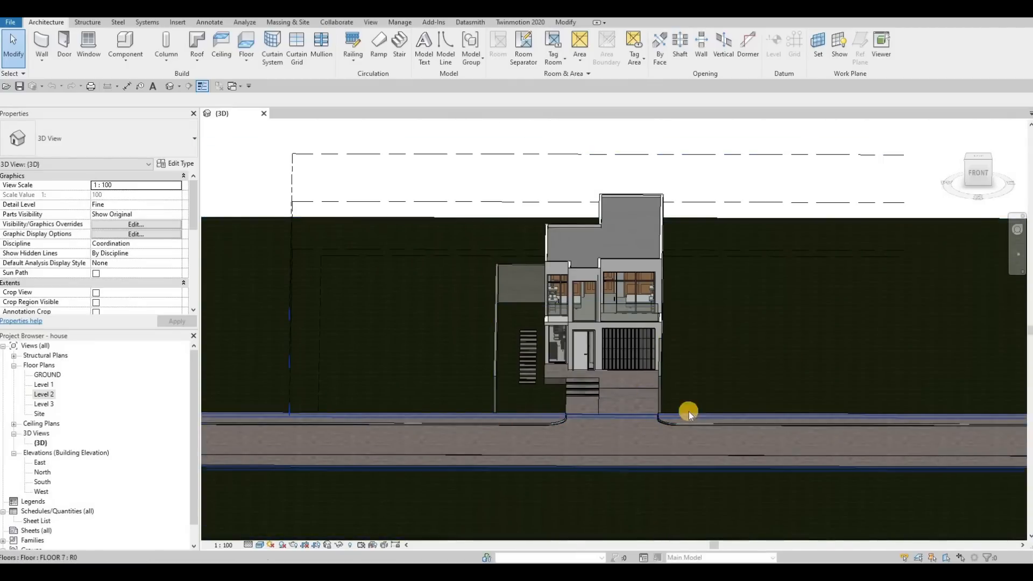
pyautogui.click(661, 365)
pyautogui.press('Delete')
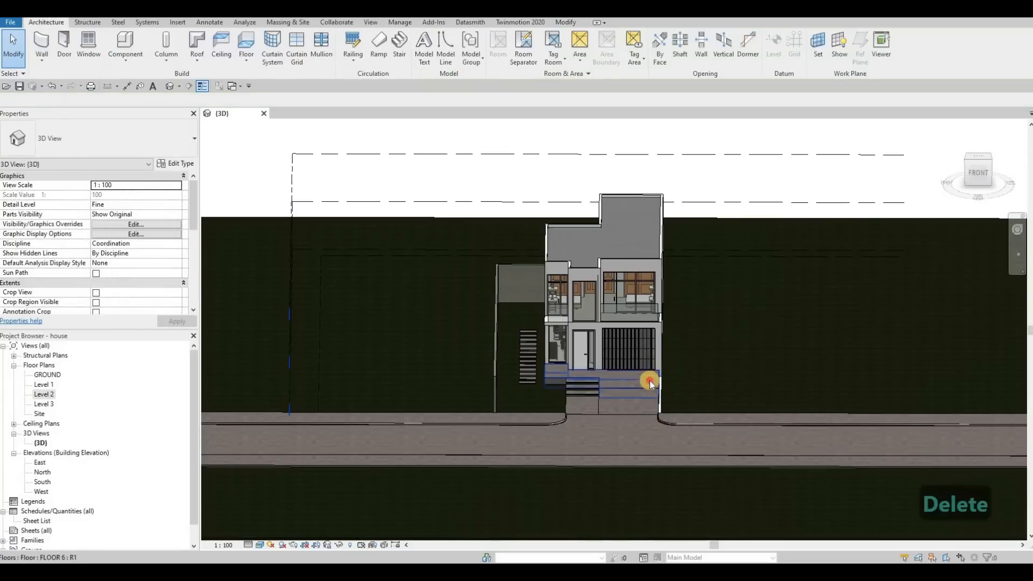
# Duplicate the entrance floor's type FLOOR 6 as FLOOR 11.
pyautogui.scroll(2, 654, 382)
pyautogui.click(607, 382)
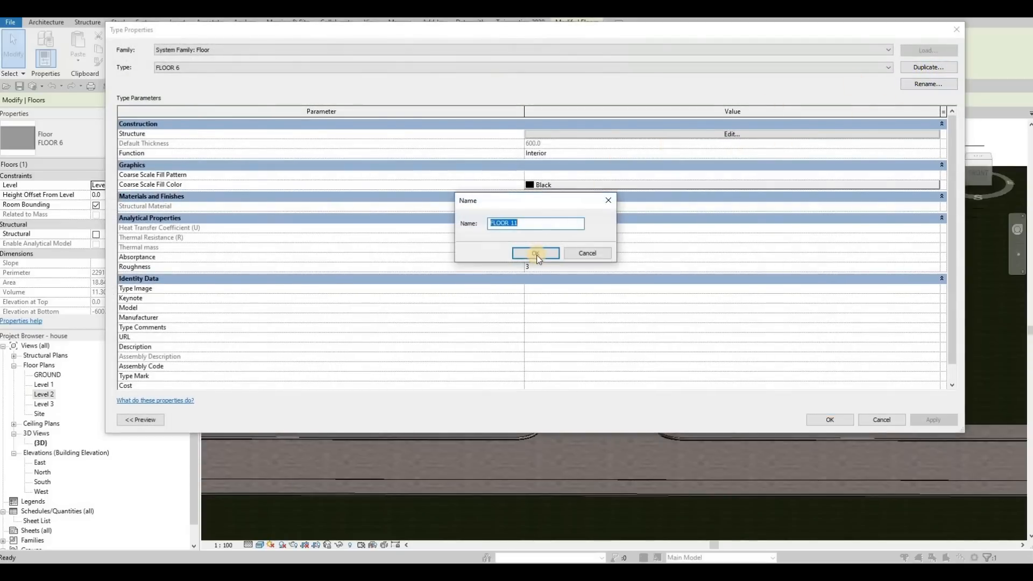
pyautogui.click(537, 256)
# Set the material of FLOOR 11's structure layer to grass and apply the type changes.
pyautogui.click(729, 133)
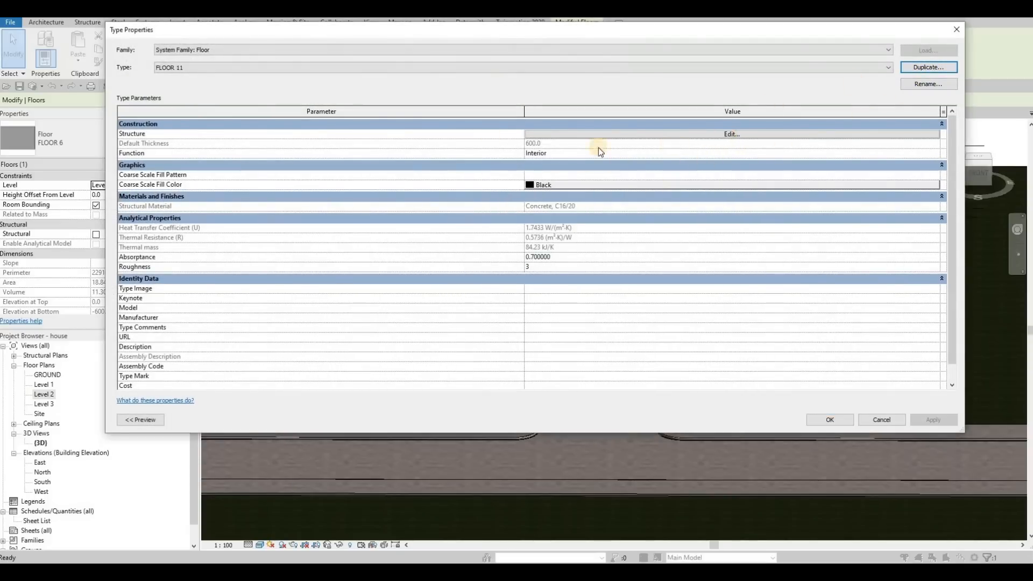
pyautogui.click(478, 132)
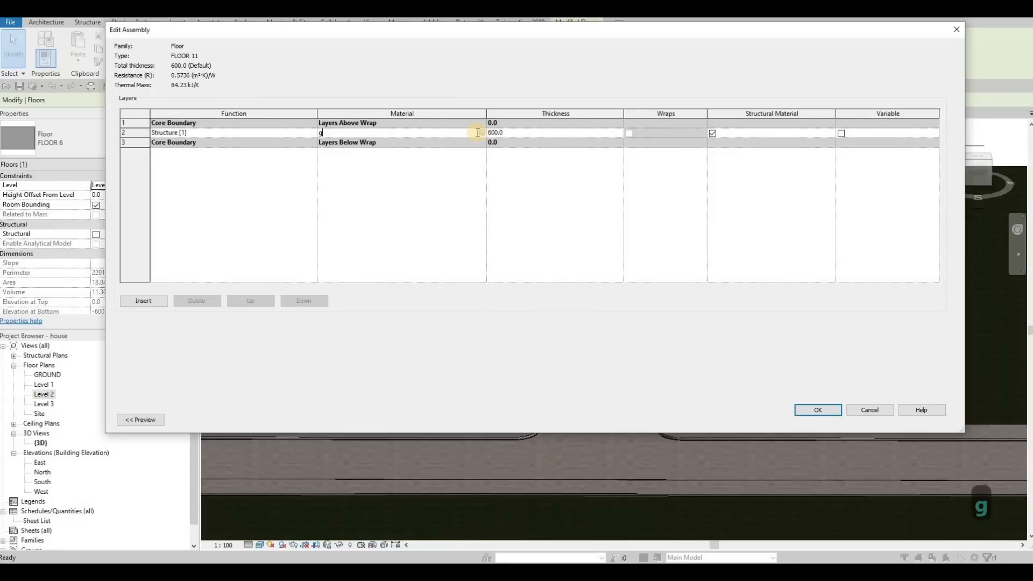
pyautogui.press('BackSpace')
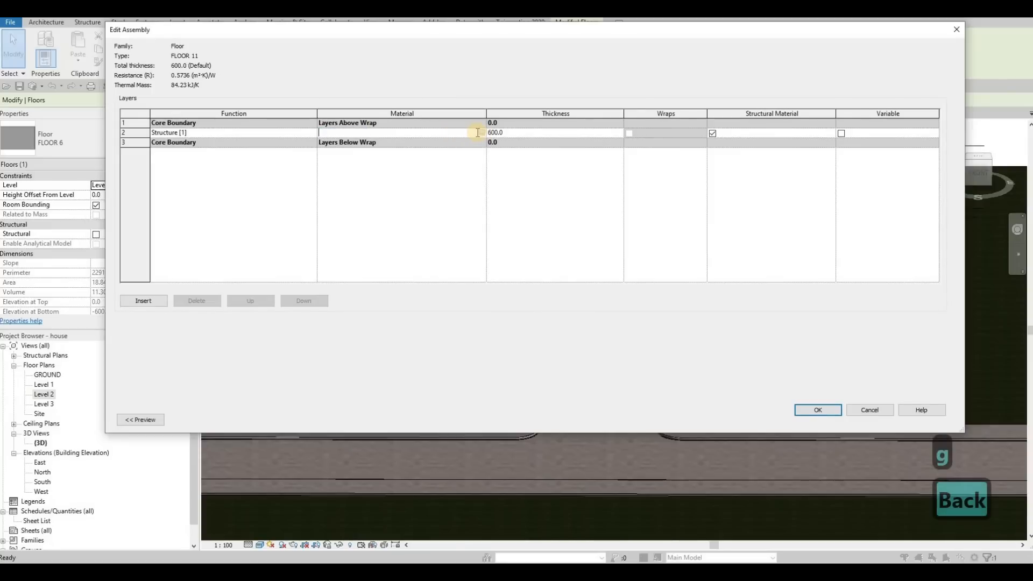
pyautogui.write('rass')
pyautogui.press('BackSpace')
pyautogui.press('BackSpace')
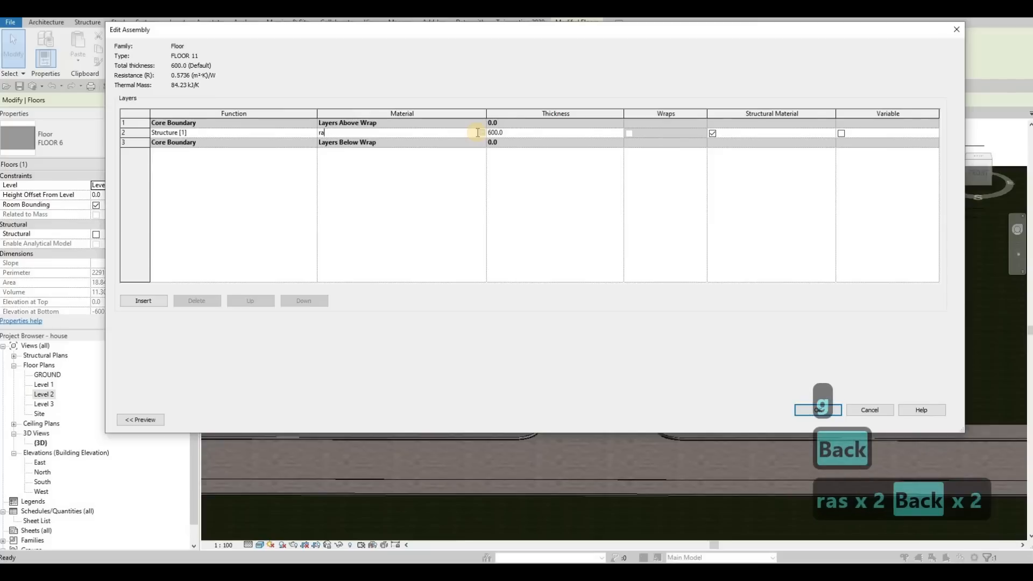
pyautogui.write('grass')
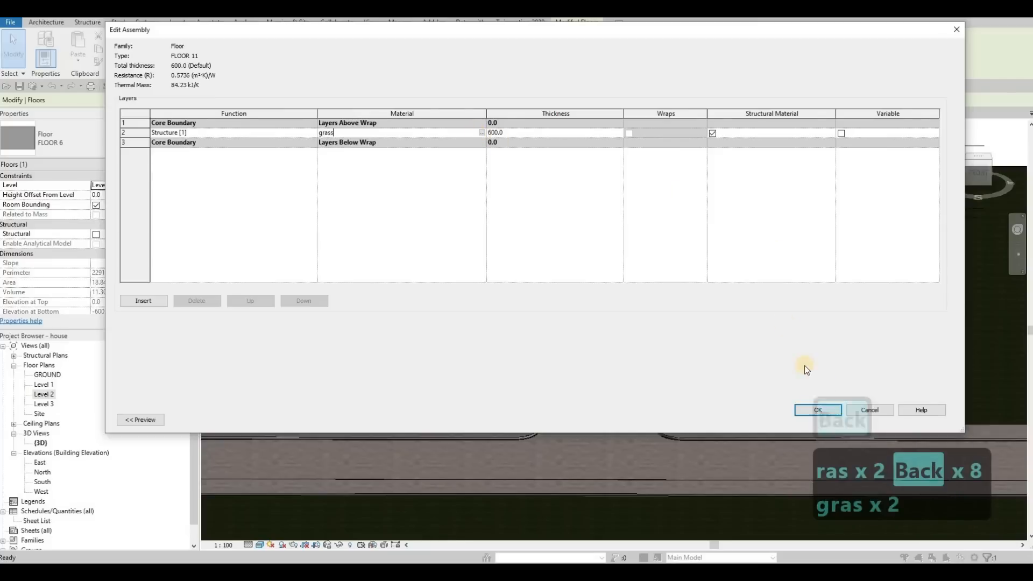
pyautogui.click(827, 412)
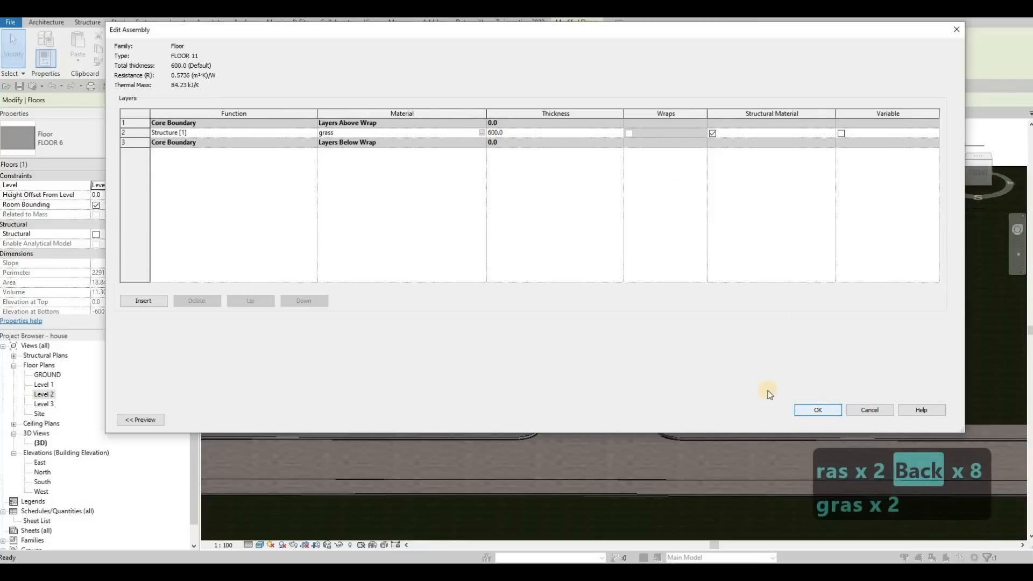
pyautogui.click(831, 419)
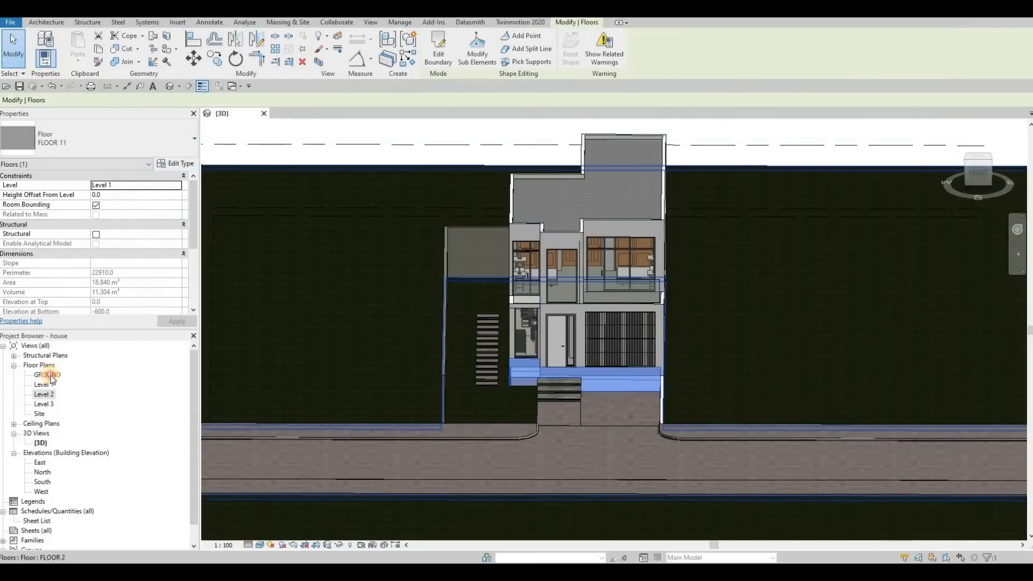
# Open the GROUND floor plan and switch the entrance floor's type back to FLOOR 6.
pyautogui.doubleClick(49, 375)
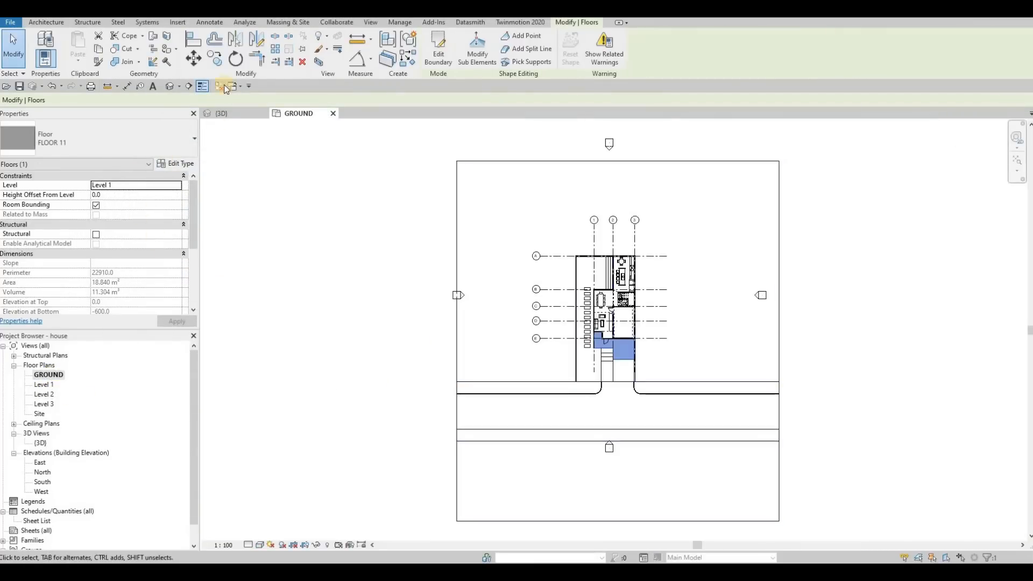
pyautogui.click(576, 22)
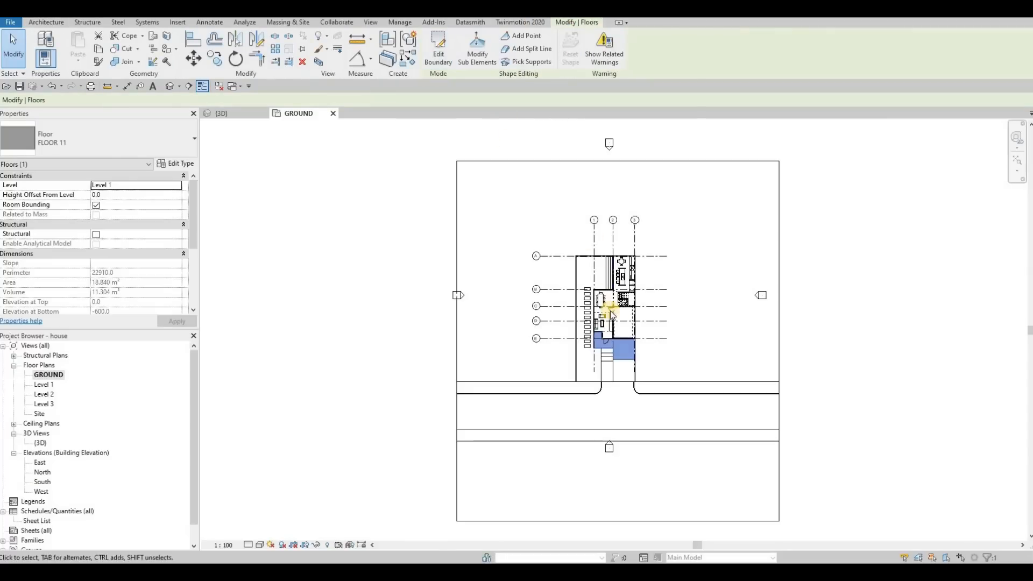
pyautogui.press('Escape')
pyautogui.press('Escape')
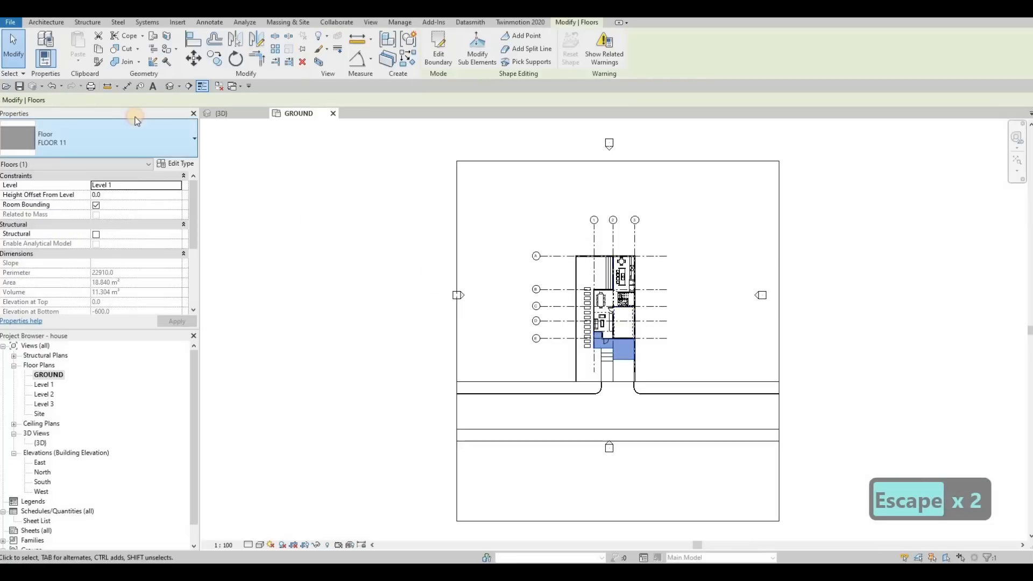
pyautogui.click(126, 136)
pyautogui.scroll(1, 62, 187)
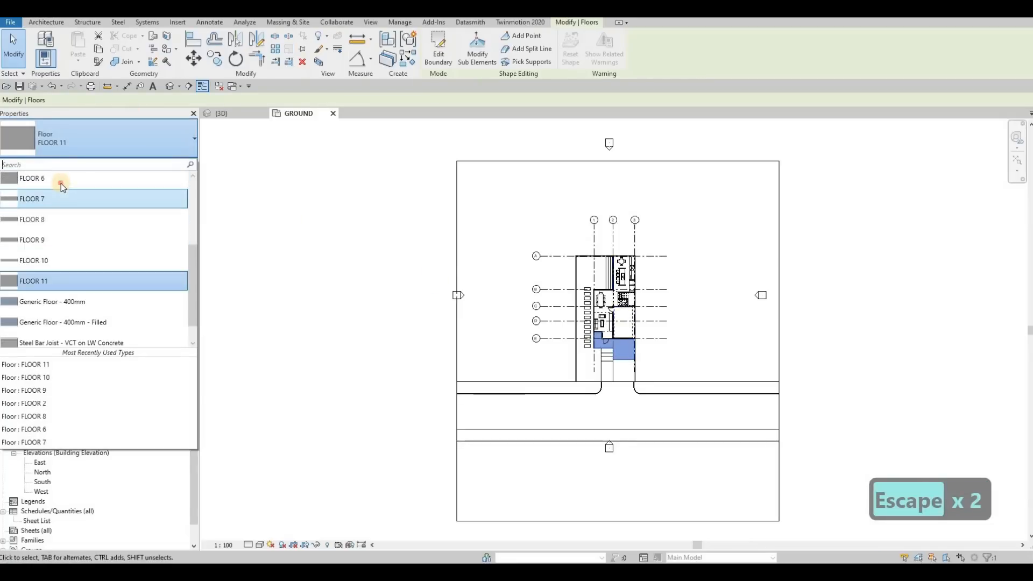
pyautogui.click(472, 272)
pyautogui.press('Escape')
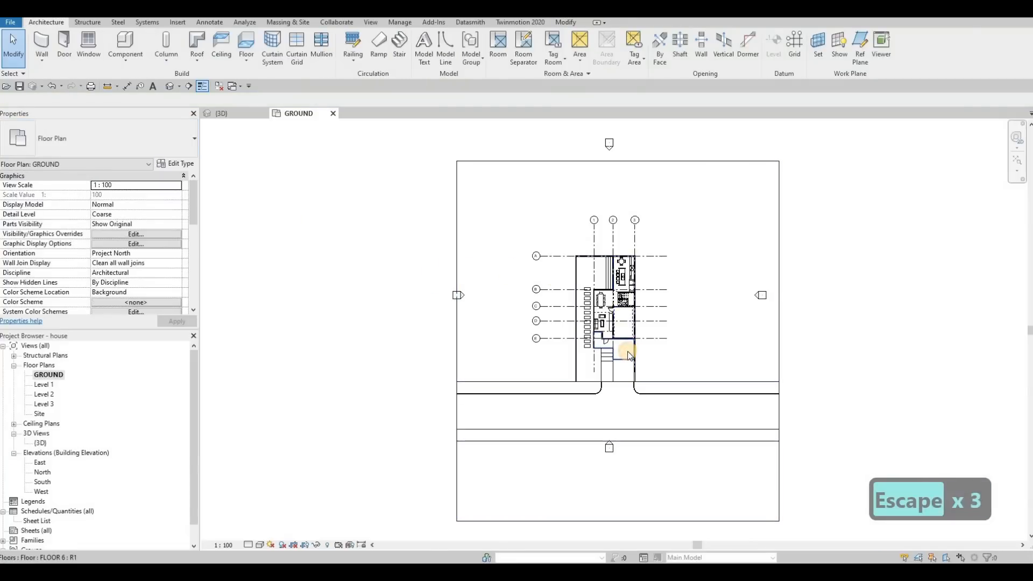
# Start a new floor similar to the entrance floor and assign it the FLOOR 11 type.
pyautogui.click(630, 356)
pyautogui.press('c')
pyautogui.press('s')
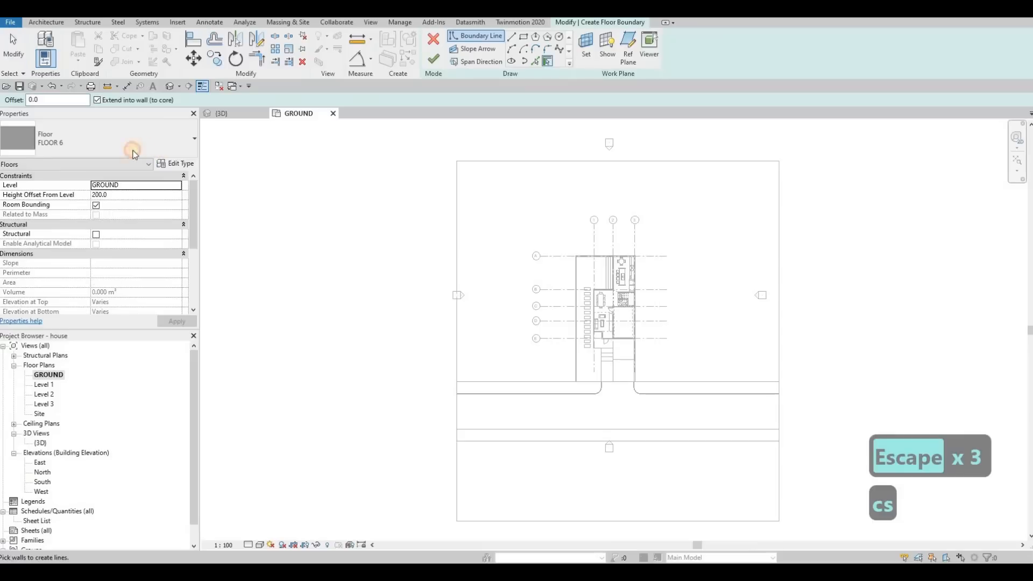
pyautogui.click(87, 140)
pyautogui.click(76, 283)
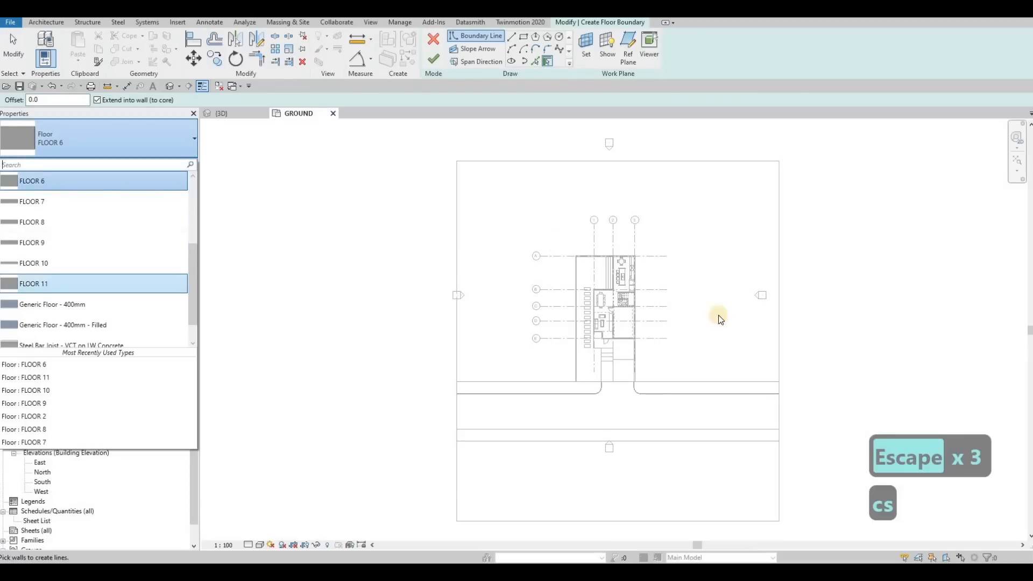
# Sketch a rectangular floor boundary about 3600 by 5600 mm beside the driveway, starting at the garage's outer front corner.
pyautogui.scroll(4, 554, 150)
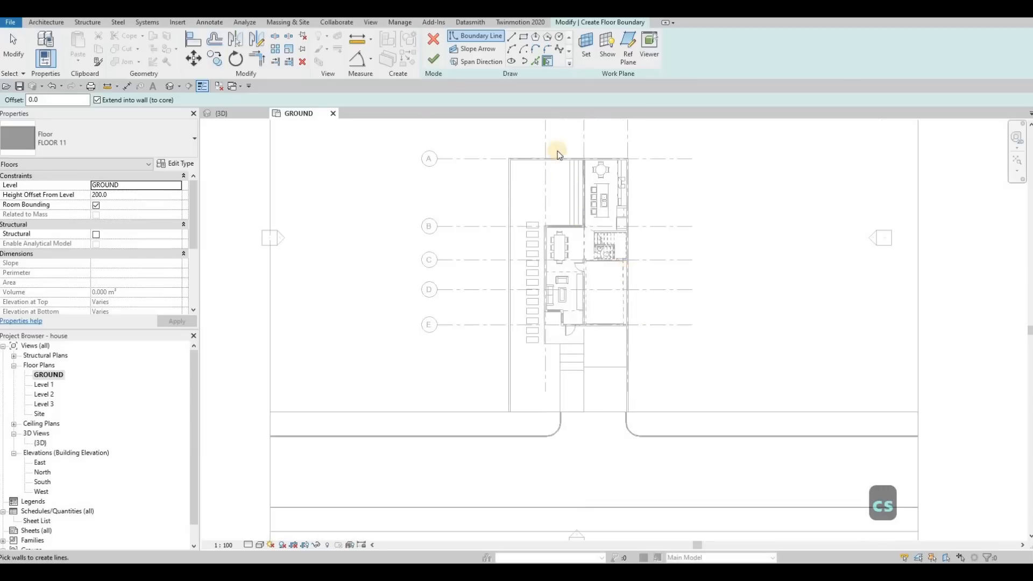
pyautogui.click(523, 37)
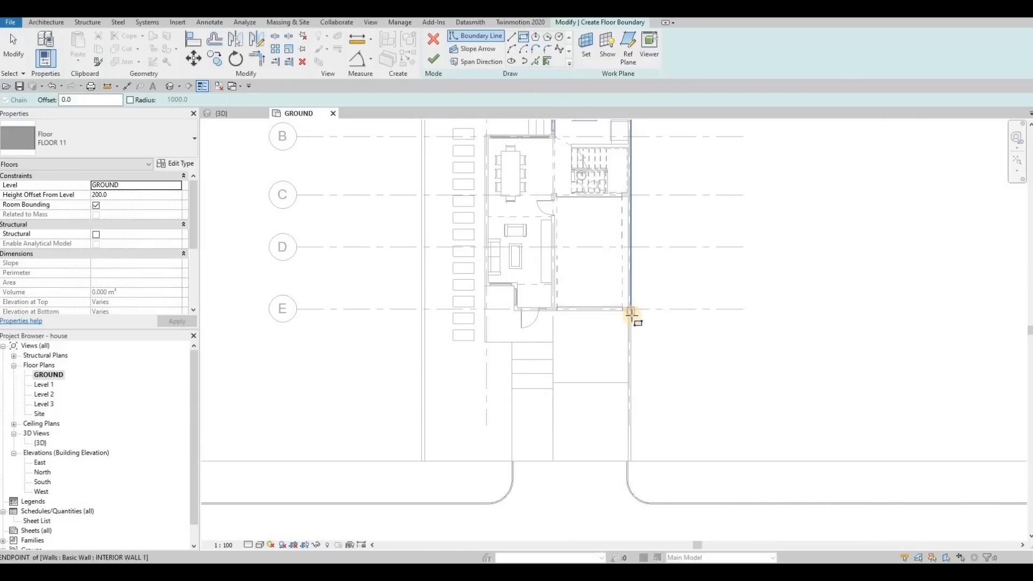
pyautogui.click(631, 317)
pyautogui.scroll(3, 626, 307)
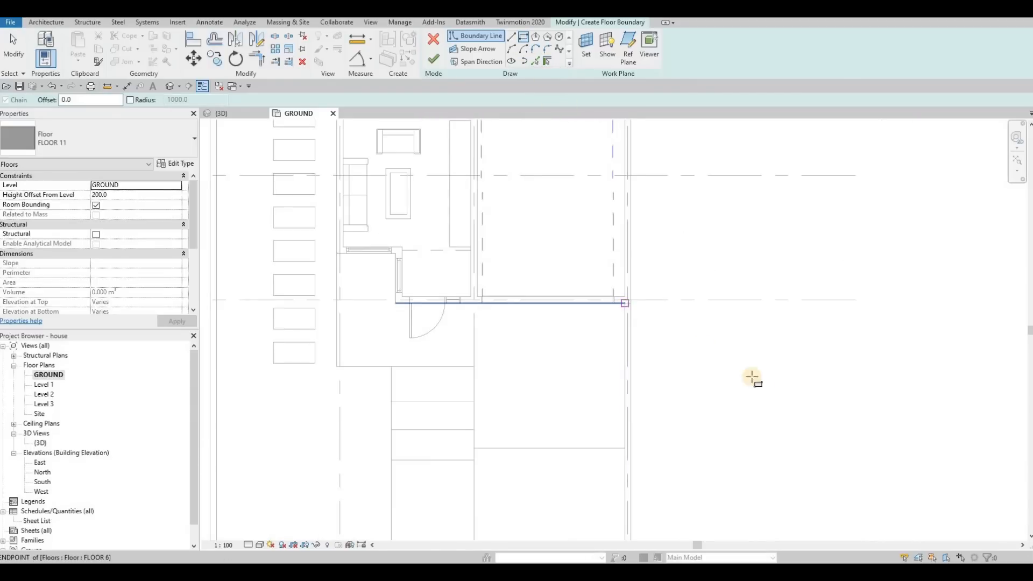
pyautogui.scroll(-3, 806, 434)
pyautogui.click(811, 457)
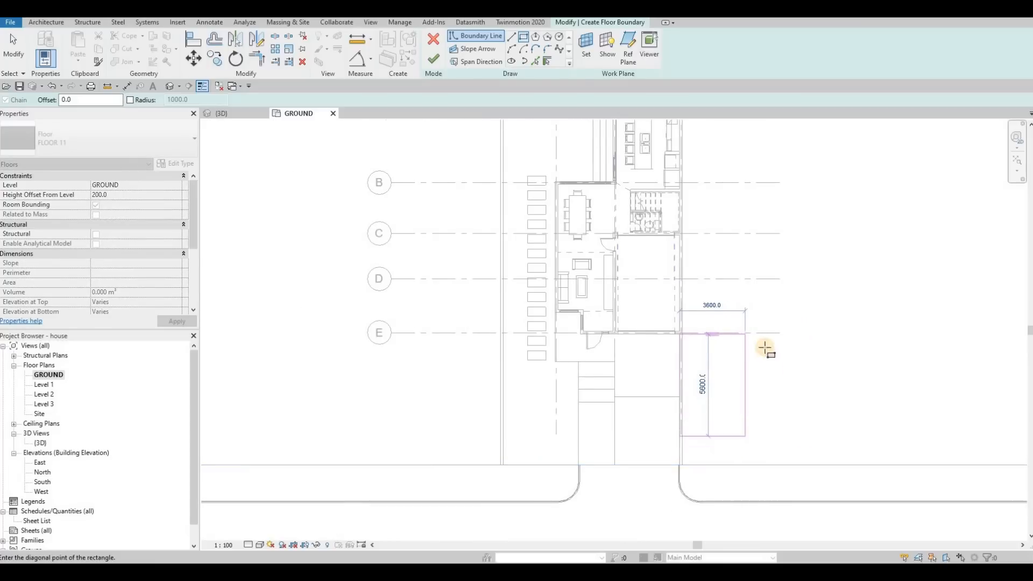
pyautogui.press('Escape')
pyautogui.press('Escape')
pyautogui.press('Escape')
# Move the rectangle's upper boundary line up to grid D and finish the floor sketch.
pyautogui.moveTo(697, 341); pyautogui.dragTo(617, 351, button='middle')
pyautogui.scroll(-1, 619, 351)
pyautogui.click(644, 346)
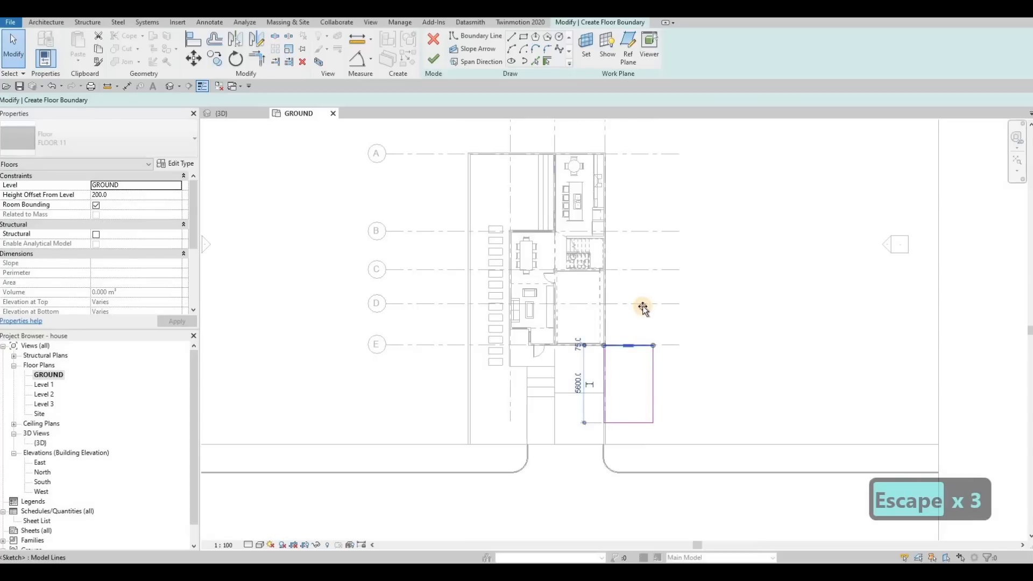
pyautogui.moveTo(643, 307); pyautogui.dragTo(643, 304)
pyautogui.press('Escape')
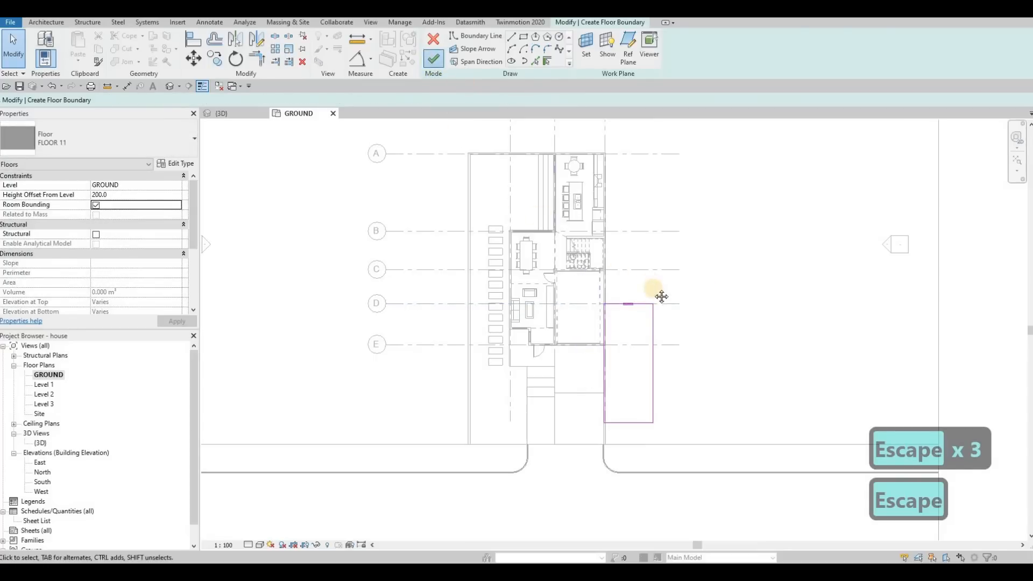
pyautogui.press('Escape')
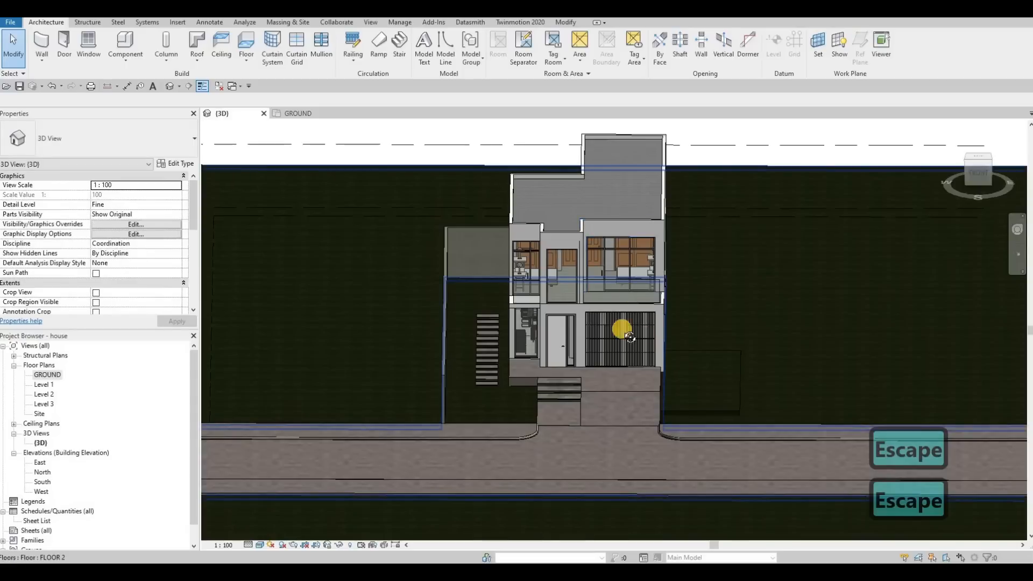
# In the 3D view, try height offsets of 0 and -400 for the new grass floor beside the driveway.
pyautogui.moveTo(640, 384); pyautogui.dragTo(572, 351, button='middle')
pyautogui.keyDown('shift'); pyautogui.moveTo(739, 386); pyautogui.dragTo(735, 340, button='middle'); pyautogui.keyUp('shift')
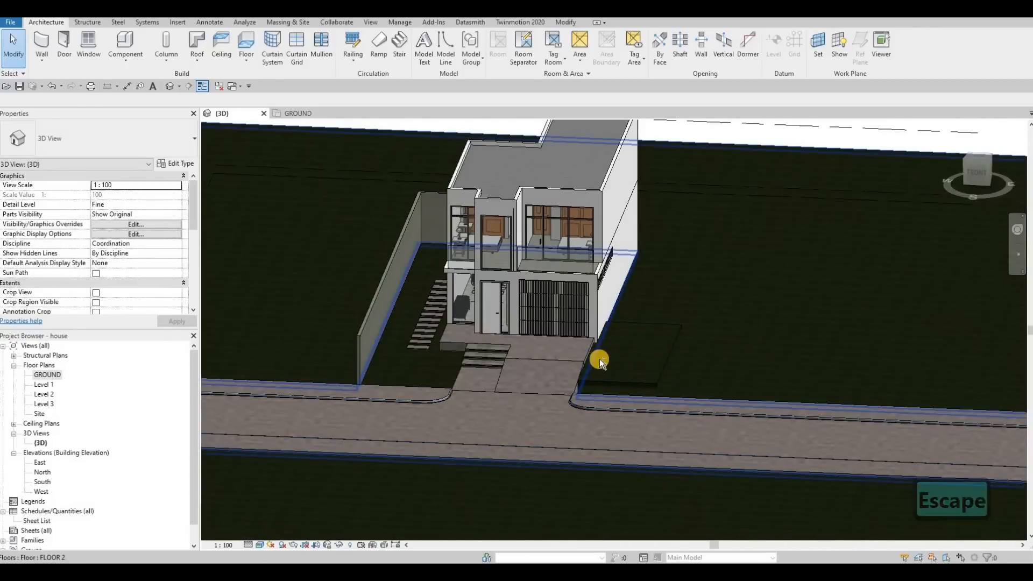
pyautogui.keyDown('shift'); pyautogui.moveTo(616, 381); pyautogui.dragTo(508, 344, button='middle'); pyautogui.keyUp('shift')
pyautogui.scroll(5, 588, 364)
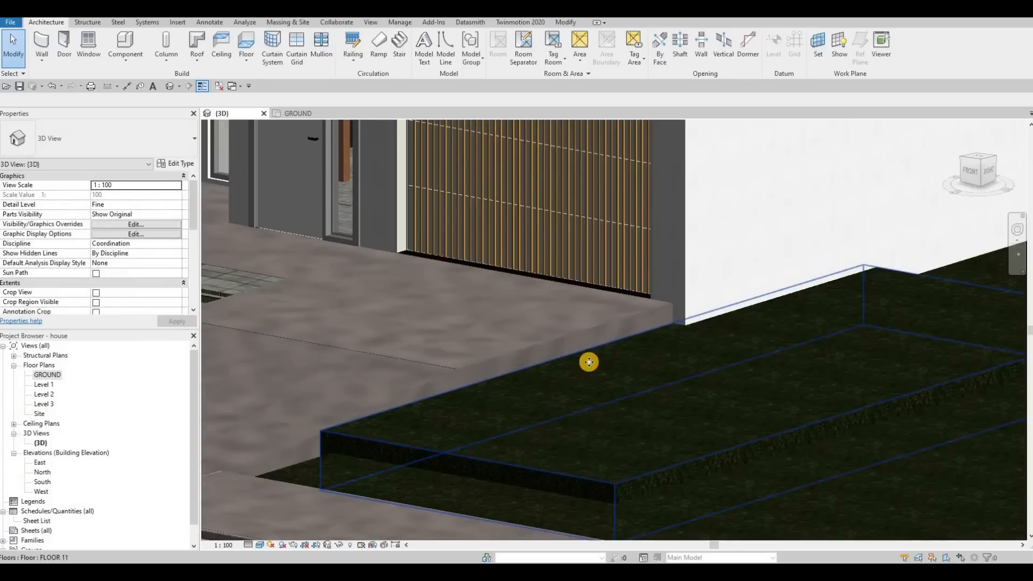
pyautogui.click(587, 363)
pyautogui.click(545, 344)
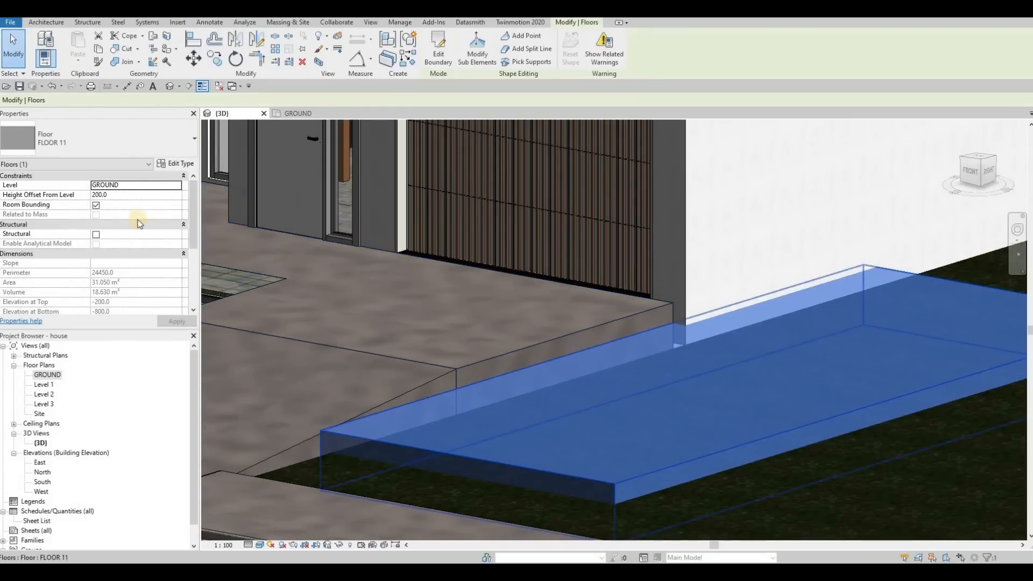
pyautogui.click(129, 195)
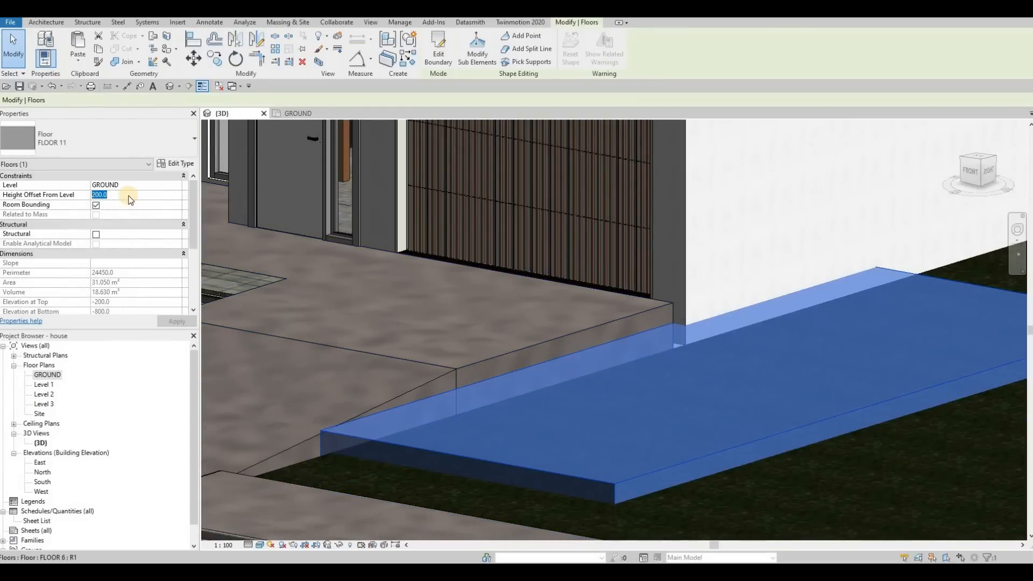
pyautogui.write('0')
pyautogui.press('Return')
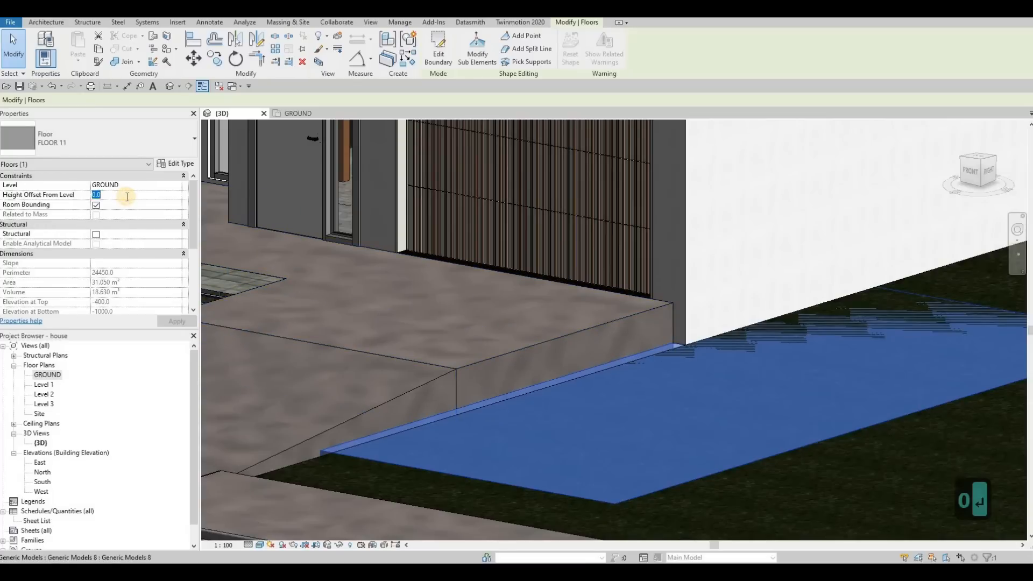
pyautogui.write('-400')
pyautogui.click(177, 321)
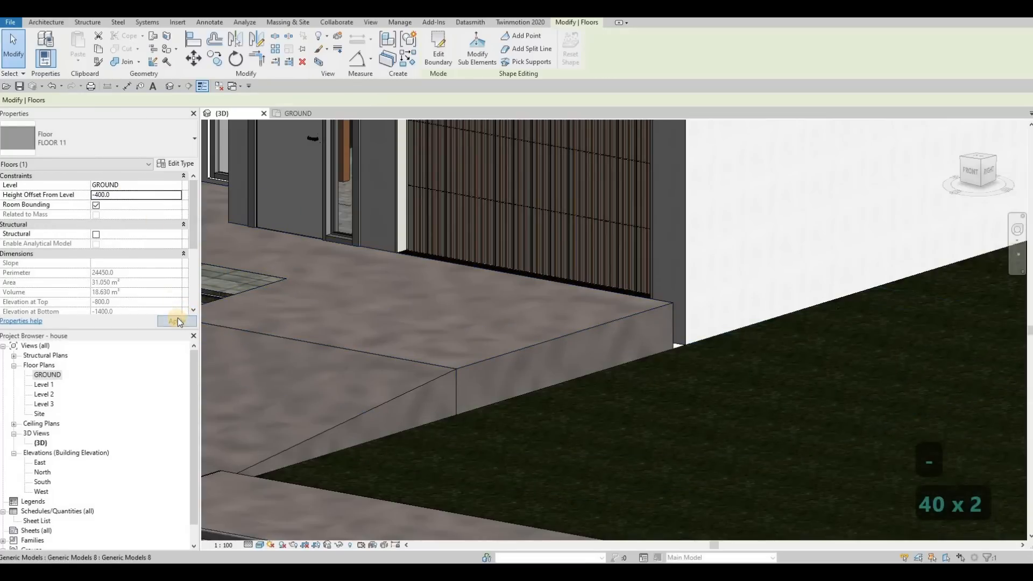
# Set the grass floor's height offset from the GROUND level to 400 and accept the overlap.
pyautogui.write('400')
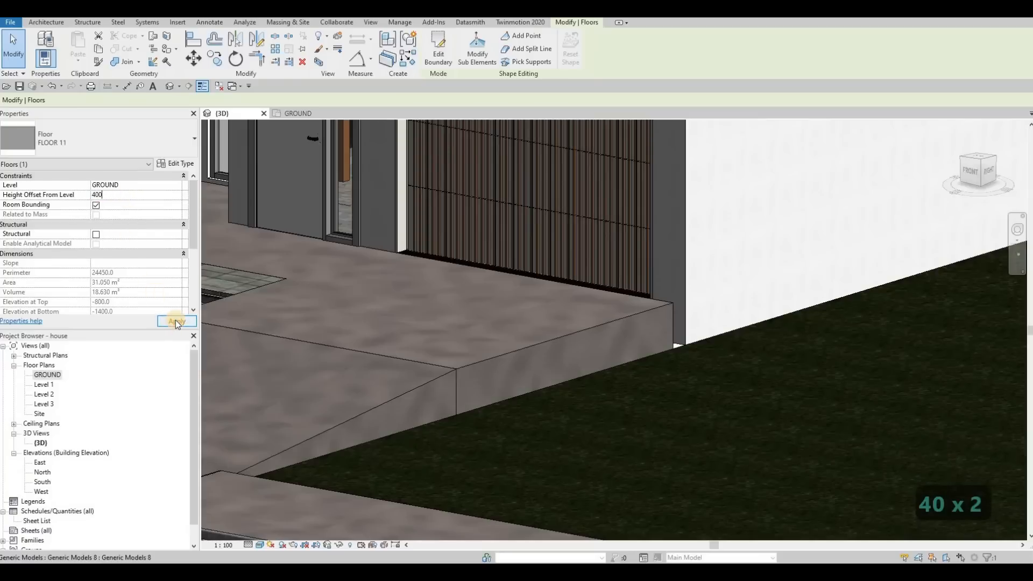
pyautogui.click(177, 322)
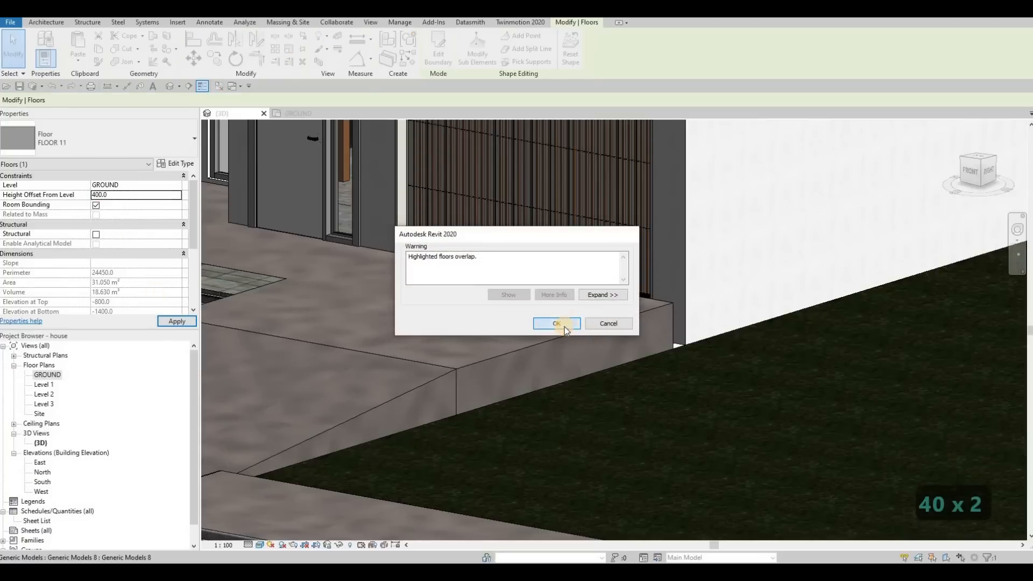
pyautogui.click(564, 327)
pyautogui.press('Escape')
pyautogui.press('Escape')
# Check the raised grass floor in 3D, then open the GROUND plan and edit the sidewalk floor's boundary.
pyautogui.scroll(-3, 613, 430)
pyautogui.keyDown('shift'); pyautogui.moveTo(613, 430); pyautogui.dragTo(733, 323, button='middle'); pyautogui.keyUp('shift')
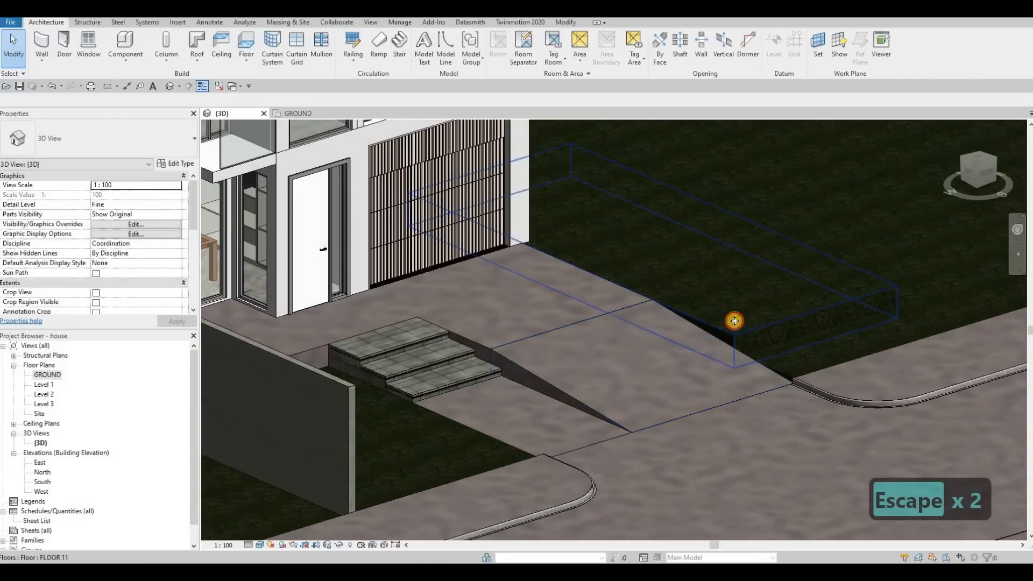
pyautogui.click(752, 325)
pyautogui.keyDown('shift'); pyautogui.moveTo(631, 338); pyautogui.dragTo(603, 370, button='middle'); pyautogui.keyUp('shift')
pyautogui.scroll(-2, 630, 383)
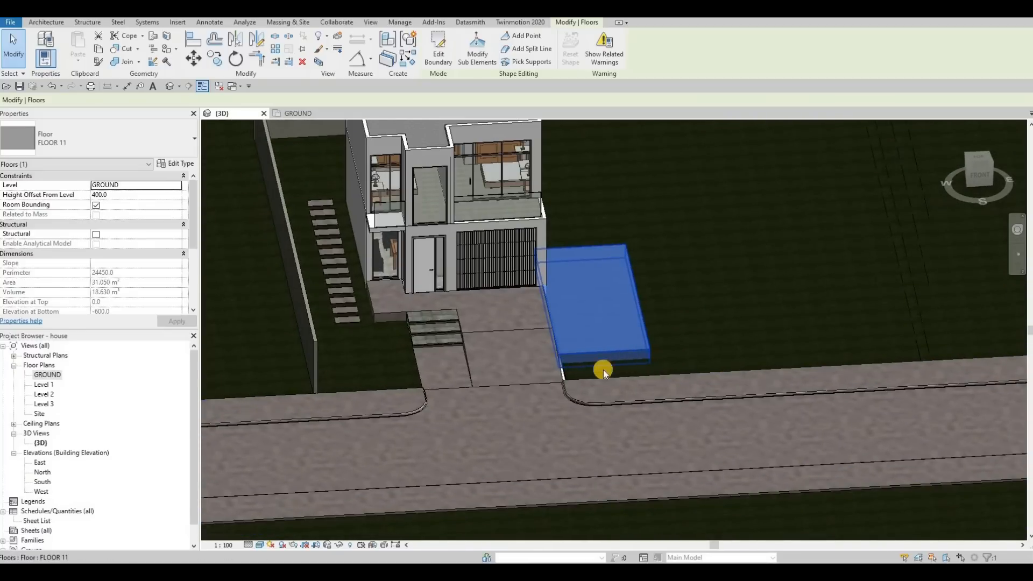
pyautogui.doubleClick(48, 374)
pyautogui.moveTo(665, 424); pyautogui.dragTo(588, 410, button='middle')
pyautogui.press('Escape')
pyautogui.click(451, 271)
pyautogui.doubleClick(624, 309)
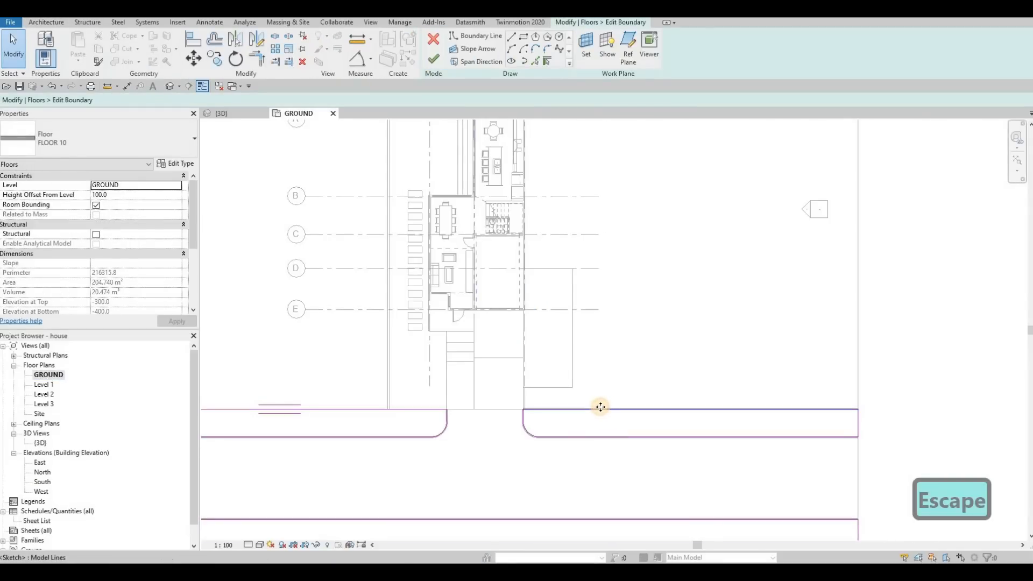
pyautogui.click(601, 410)
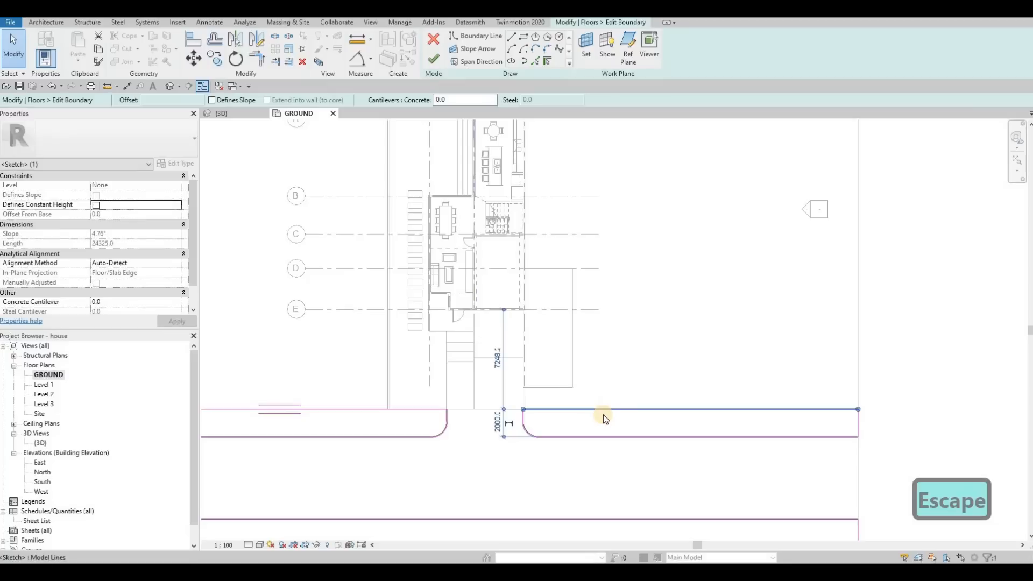
pyautogui.click(511, 49)
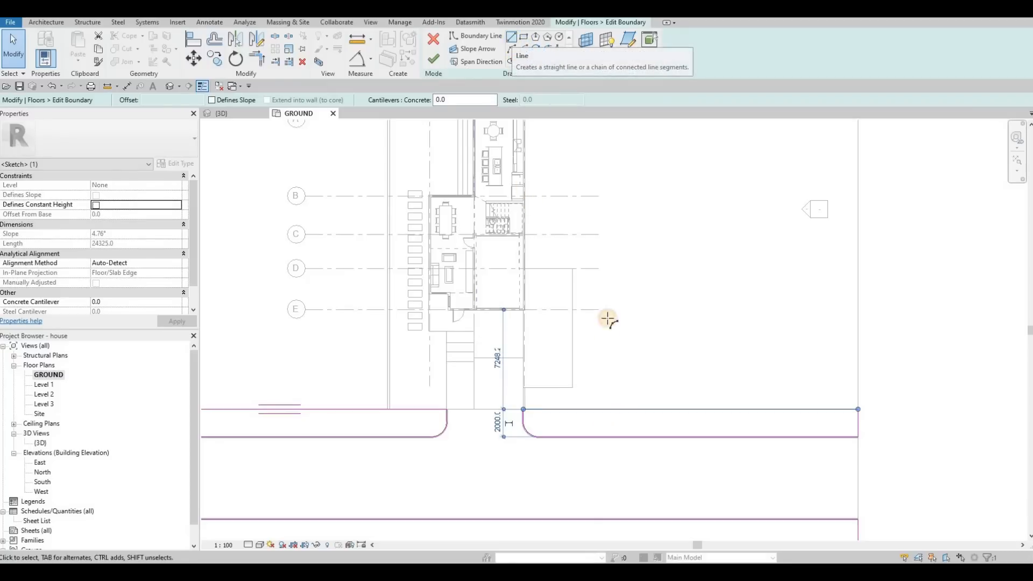
pyautogui.press('Escape')
pyautogui.press('Escape')
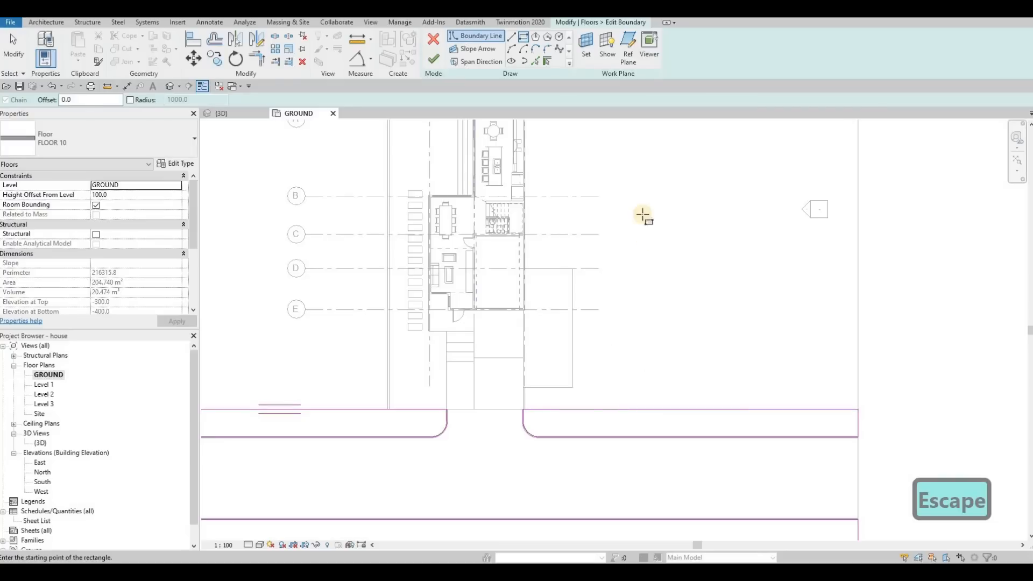
# Sketch a long rectangle about 1700 by 12400 mm in the open ground beyond the grass floor, parallel to the house's side.
pyautogui.click(640, 164)
pyautogui.click(616, 335)
pyautogui.press('Escape')
pyautogui.press('Escape')
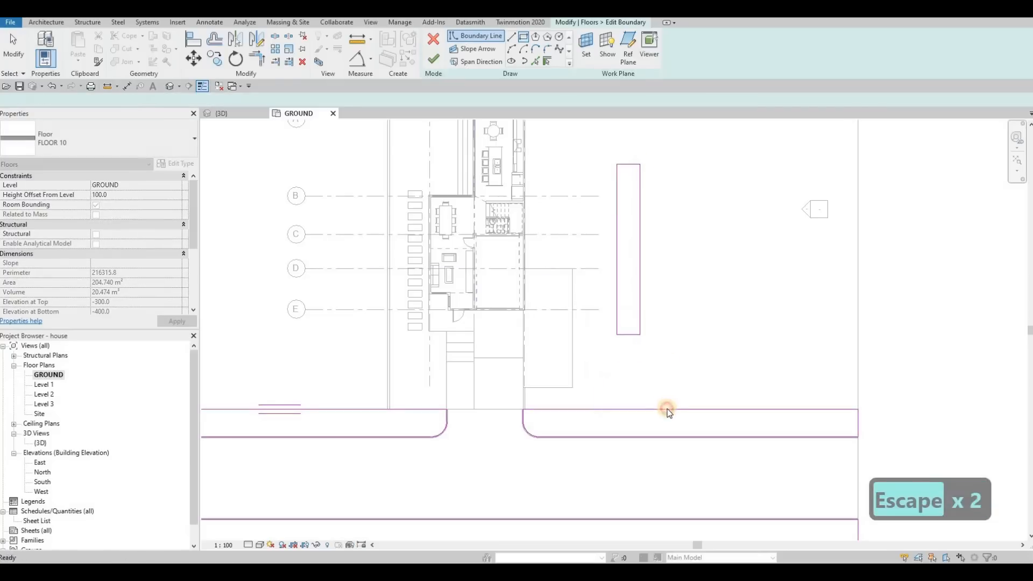
pyautogui.click(595, 409)
pyautogui.press('Escape')
# Set the sketched rectangle's width to 2000 mm by shifting its long side nearest the house.
pyautogui.click(619, 237)
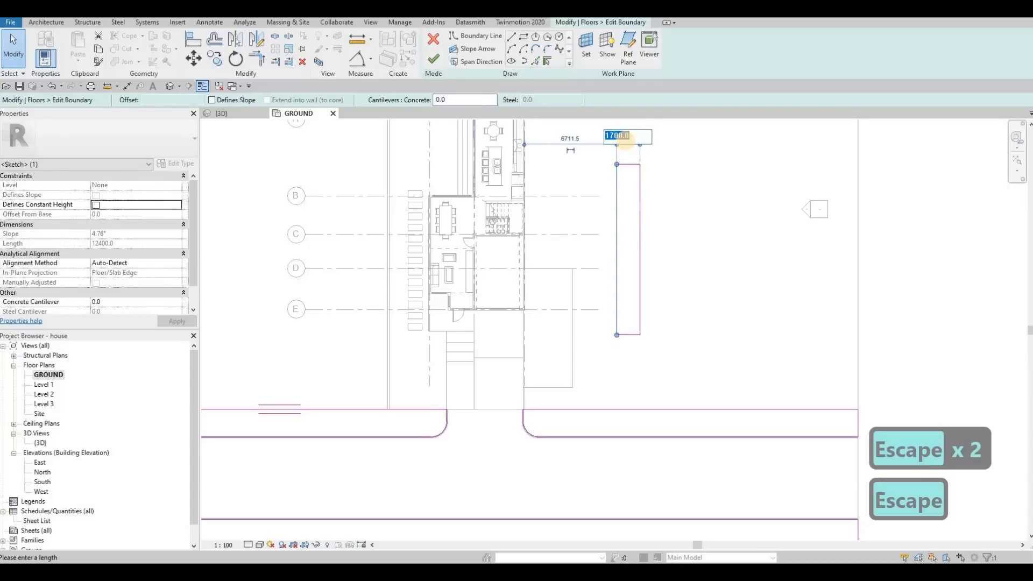
pyautogui.write('2000')
pyautogui.press('Return')
pyautogui.press('Escape')
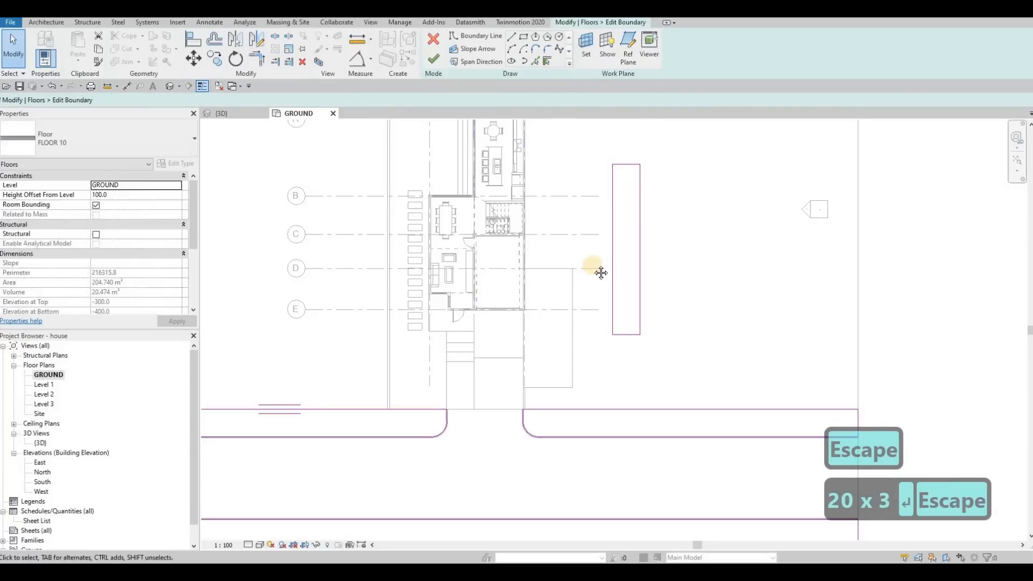
pyautogui.press('Escape')
pyautogui.press('Escape')
pyautogui.moveTo(578, 278); pyautogui.dragTo(593, 267, button='middle')
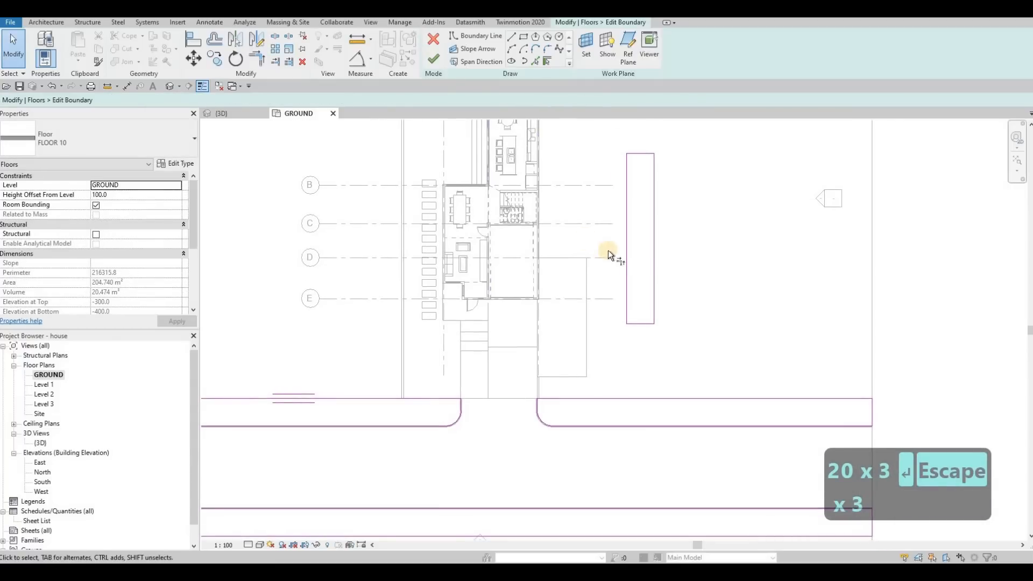
# Trim/extend the rectangle's long sides into corners with the sidewalk's two edge lines, and delete the short line between them.
pyautogui.press('t')
pyautogui.press('r')
pyautogui.click(625, 250)
pyautogui.click(592, 399)
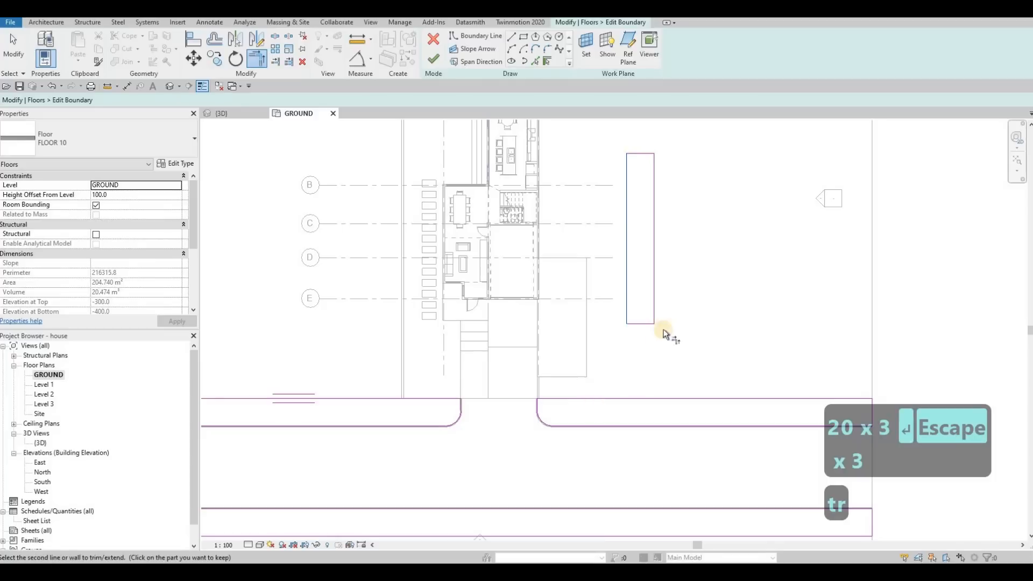
pyautogui.click(654, 296)
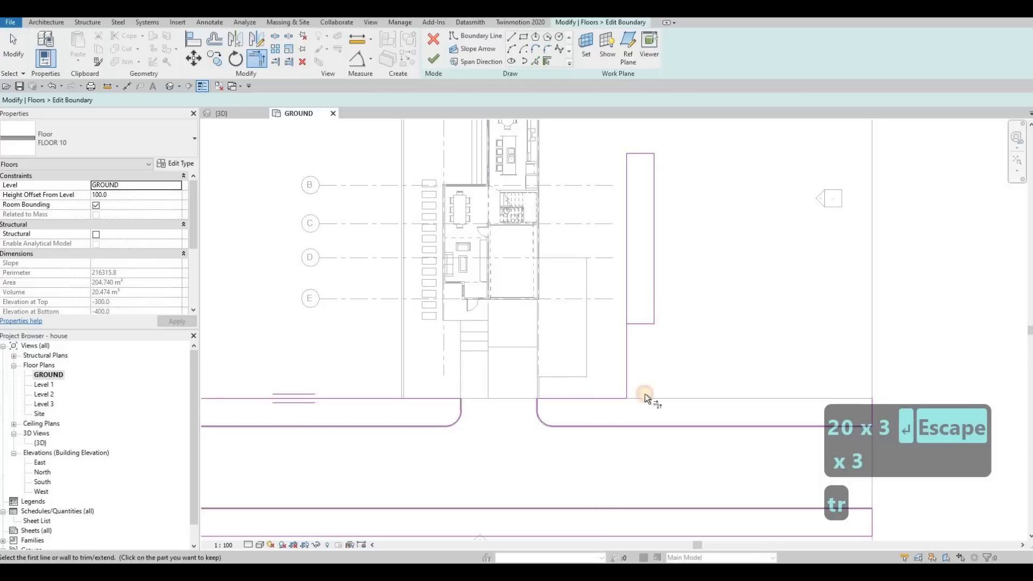
pyautogui.click(645, 424)
pyautogui.press('Escape')
pyautogui.press('Escape')
pyautogui.press('Escape')
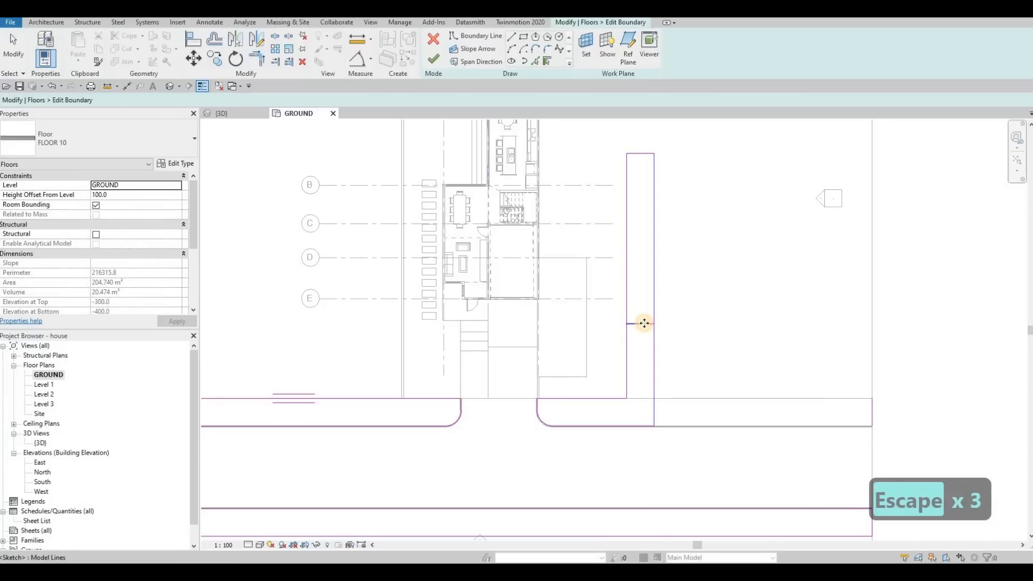
pyautogui.click(642, 324)
pyautogui.press('Delete')
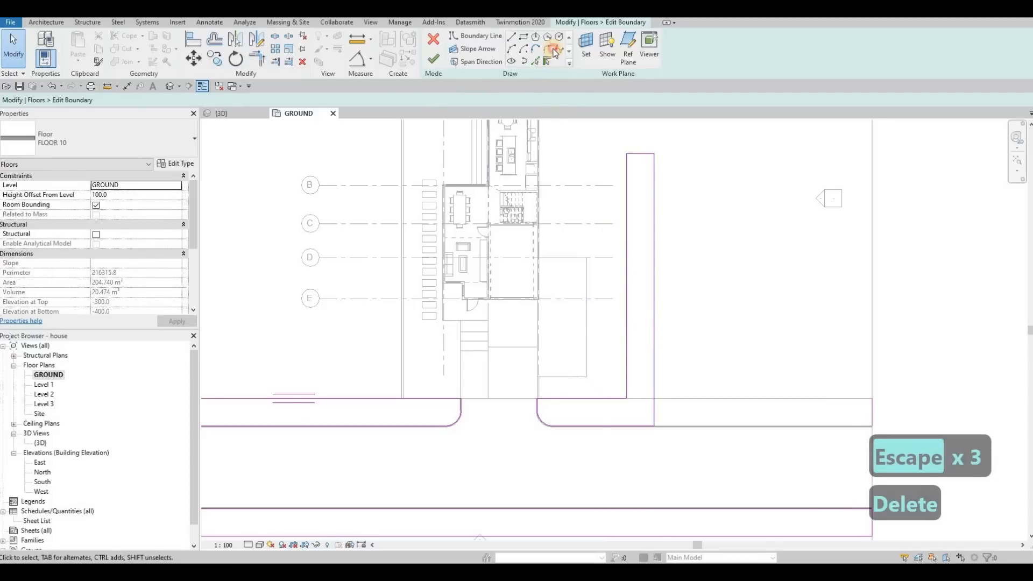
# Fillet the inner corner of the new sidewalk branch with a 2600 mm radius and round its outer corner with a matching curve.
pyautogui.click(616, 394)
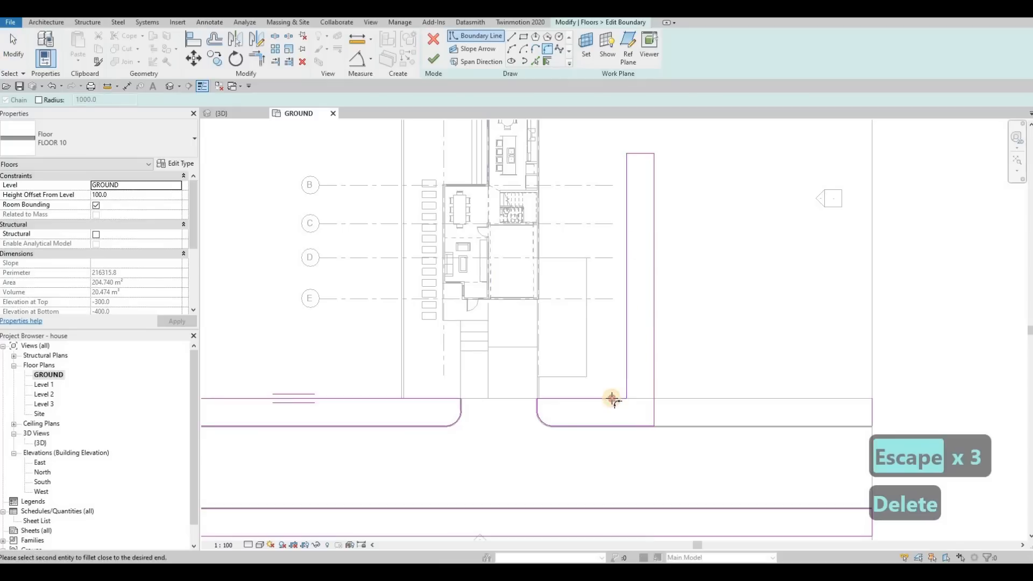
pyautogui.click(611, 397)
pyautogui.click(614, 391)
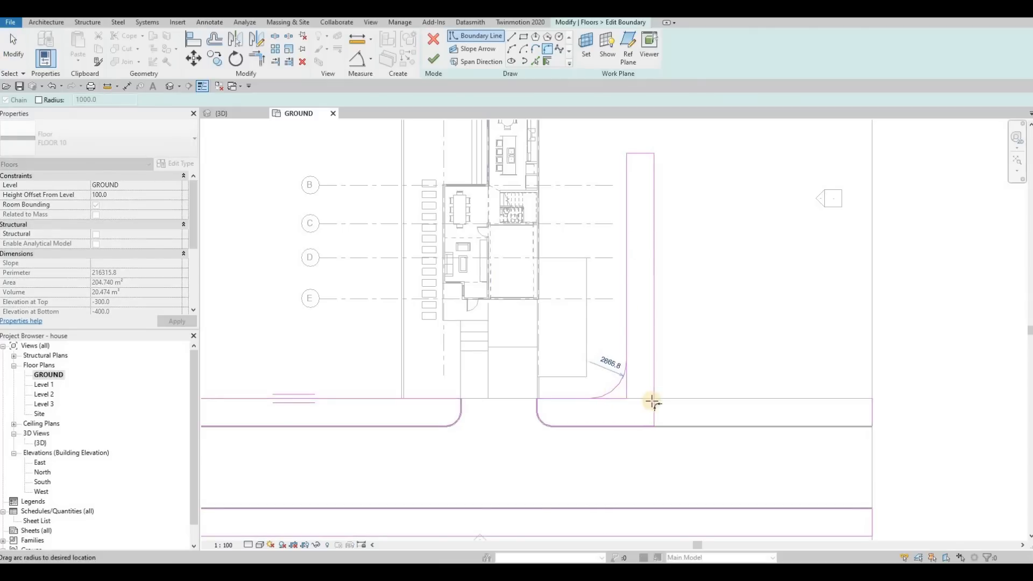
pyautogui.click(654, 388)
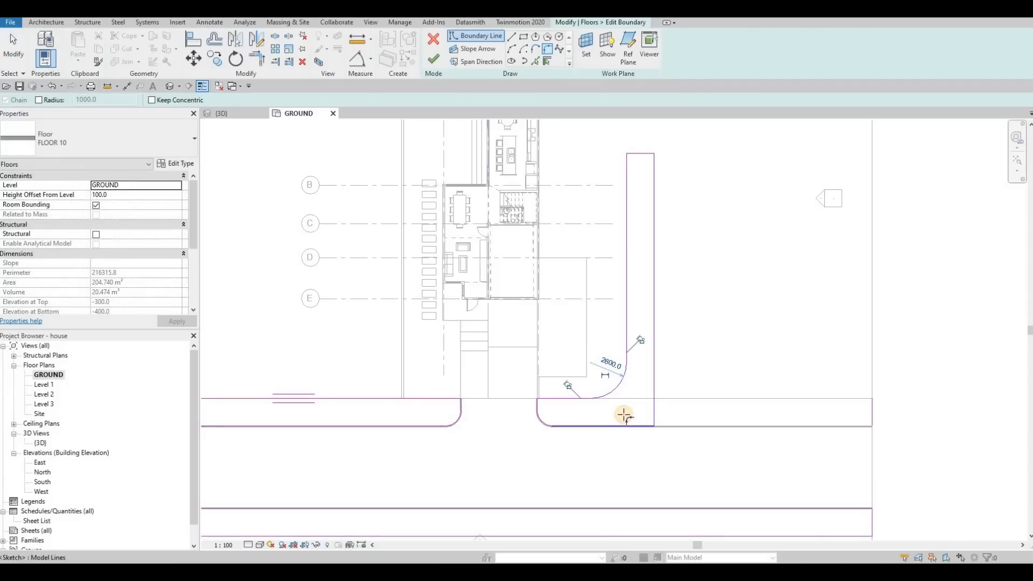
pyautogui.click(626, 417)
pyautogui.click(632, 385)
pyautogui.press('Escape')
pyautogui.press('Escape')
pyautogui.middleClick(679, 336)
pyautogui.middleClick(679, 337)
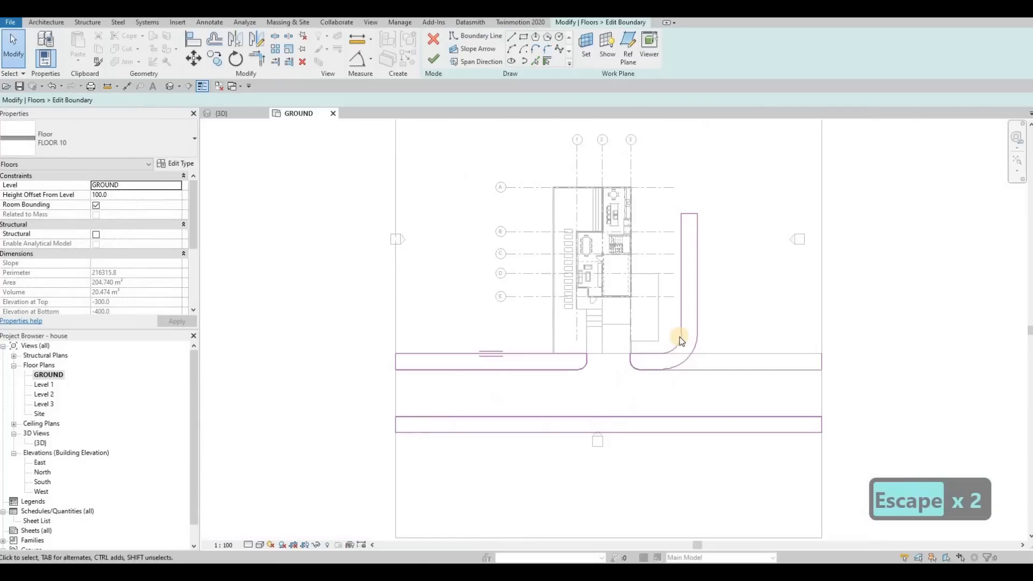
# Delete the leftover boundary line at the far end of the old sidewalk and finish the floor sketch.
pyautogui.click(438, 62)
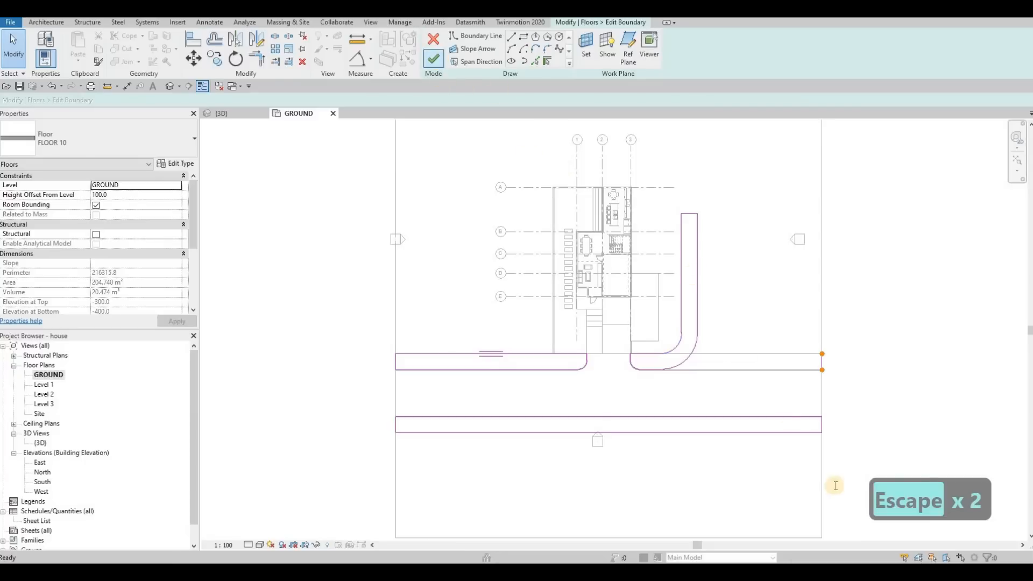
pyautogui.press('Escape')
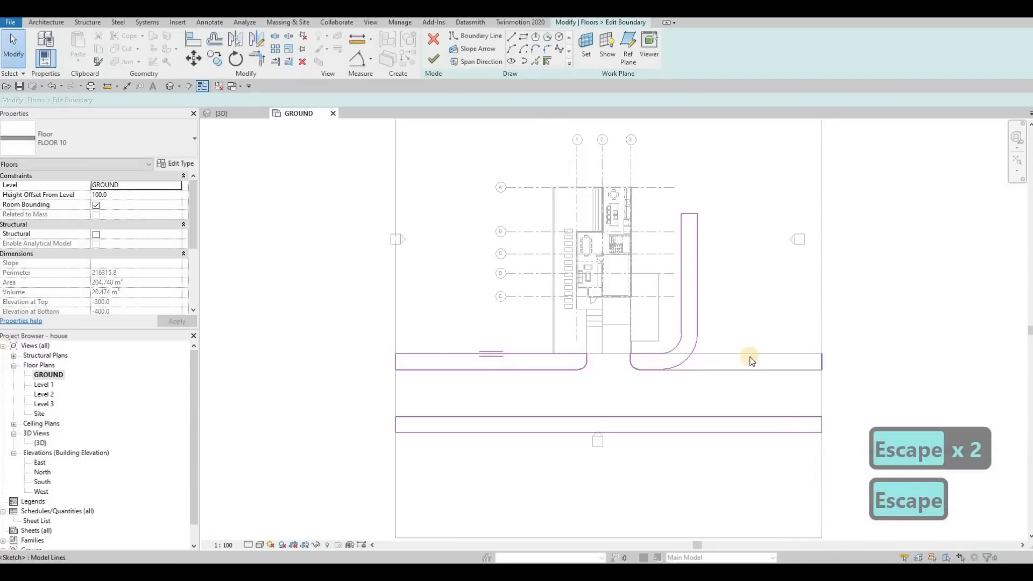
pyautogui.click(821, 361)
pyautogui.press('Delete')
pyautogui.click(439, 64)
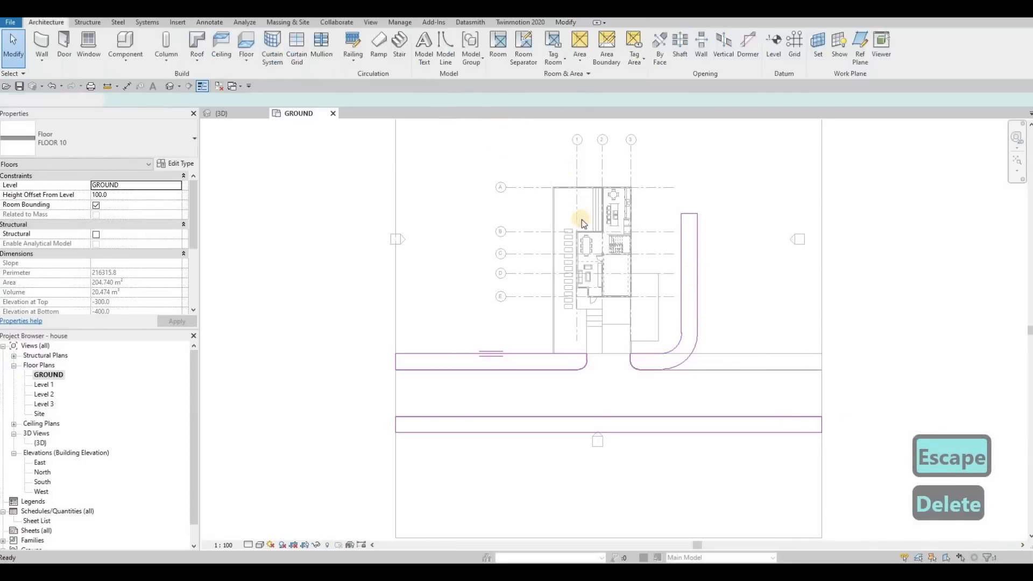
# In the 3D view, open the kerb model along the driveway-side sidewalk for in-place editing.
pyautogui.scroll(3, 626, 360)
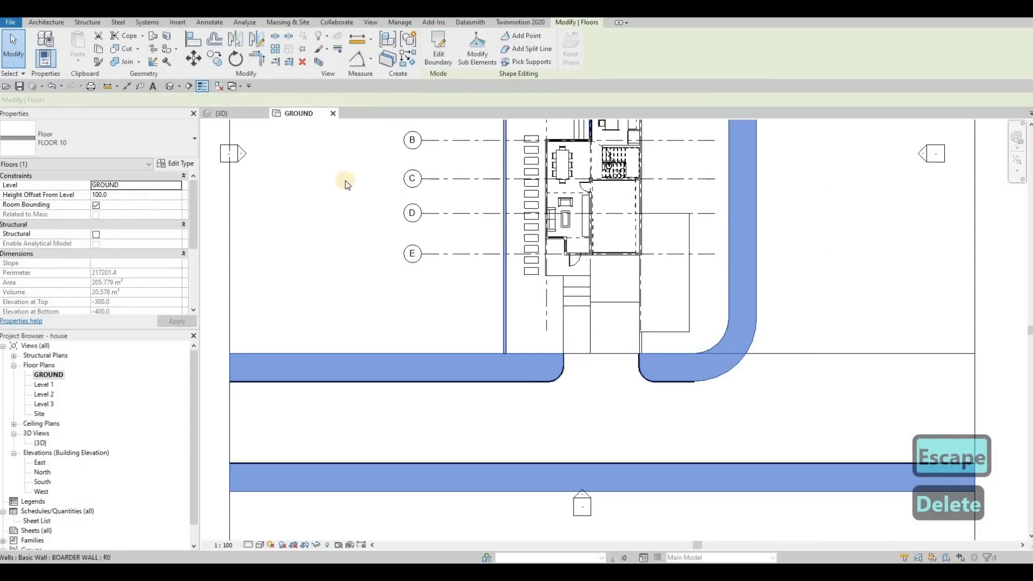
pyautogui.click(240, 114)
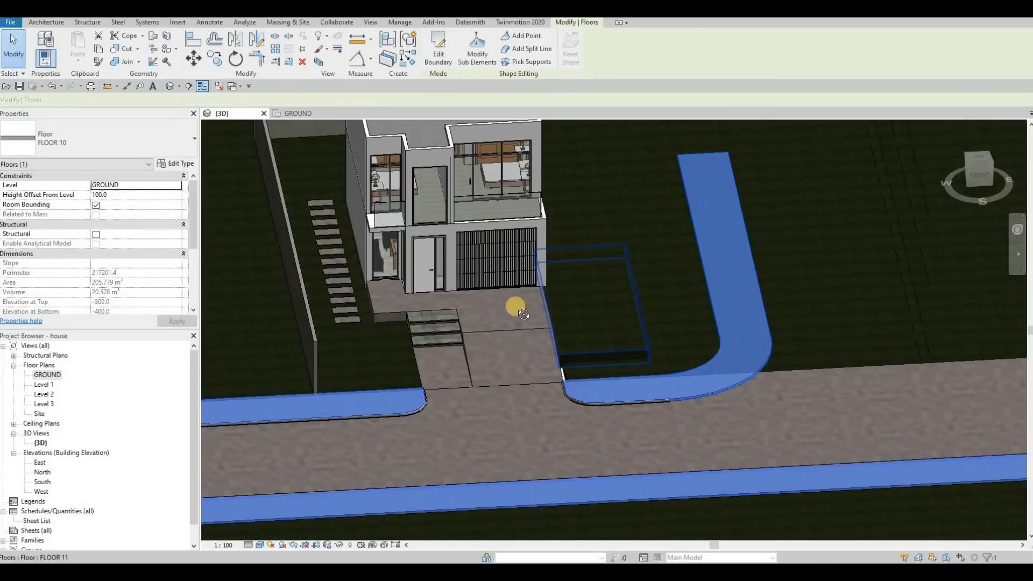
pyautogui.keyDown('shift'); pyautogui.moveTo(514, 306); pyautogui.dragTo(708, 385, button='middle'); pyautogui.keyUp('shift')
pyautogui.press('Escape')
pyautogui.scroll(5, 710, 385)
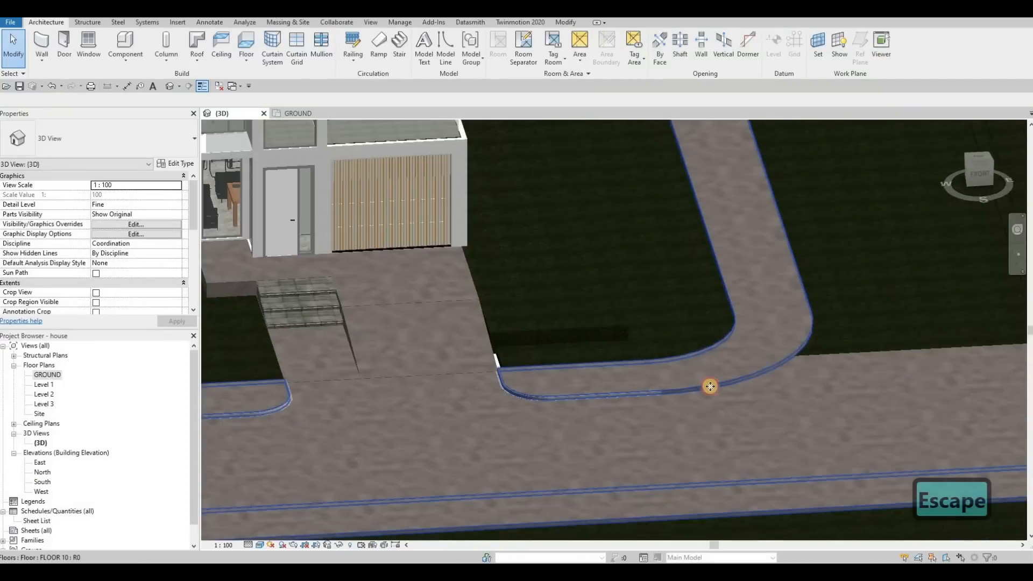
pyautogui.click(635, 342)
pyautogui.press('Escape')
pyautogui.click(643, 393)
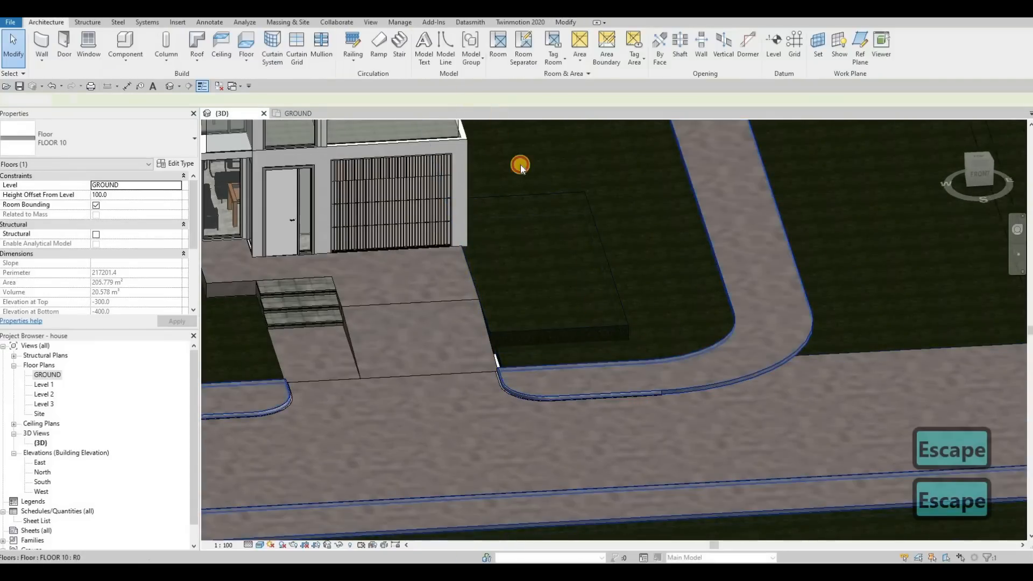
pyautogui.click(436, 54)
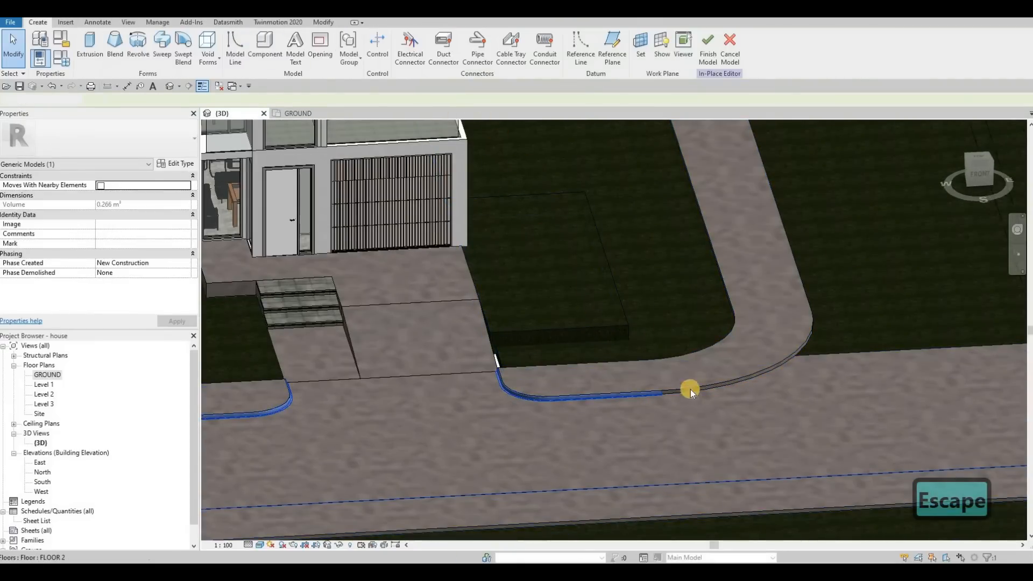
# Extend the kerb sweep's path along the sidewalk's new curved and straight outer edges, and finish the in-place model.
pyautogui.scroll(4, 611, 354)
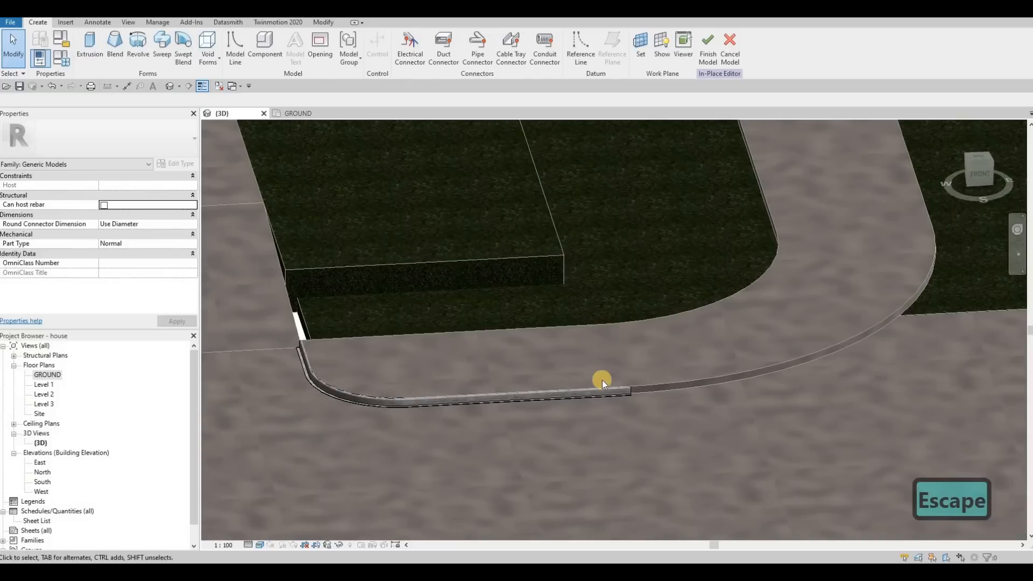
pyautogui.click(604, 386)
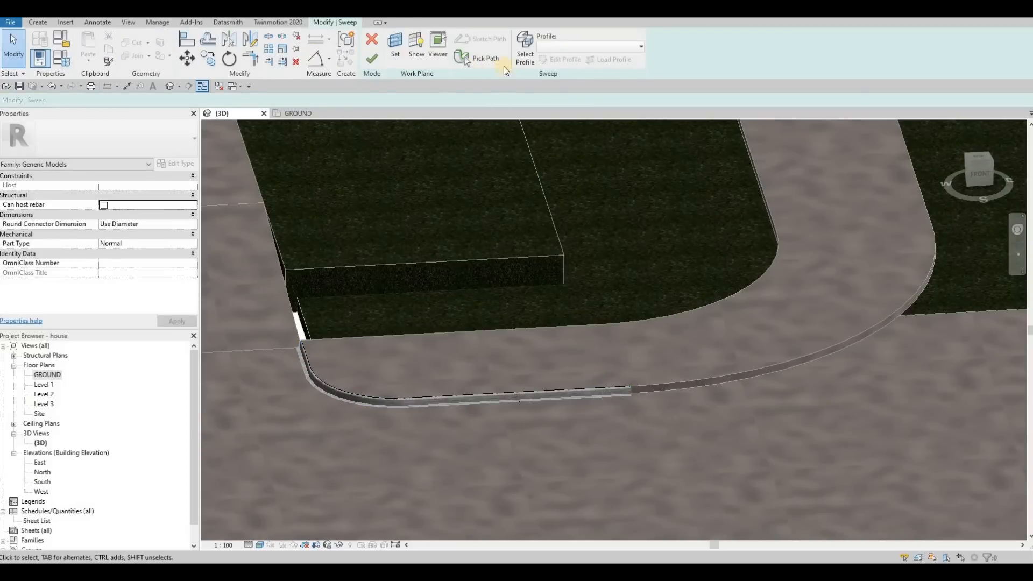
pyautogui.click(467, 59)
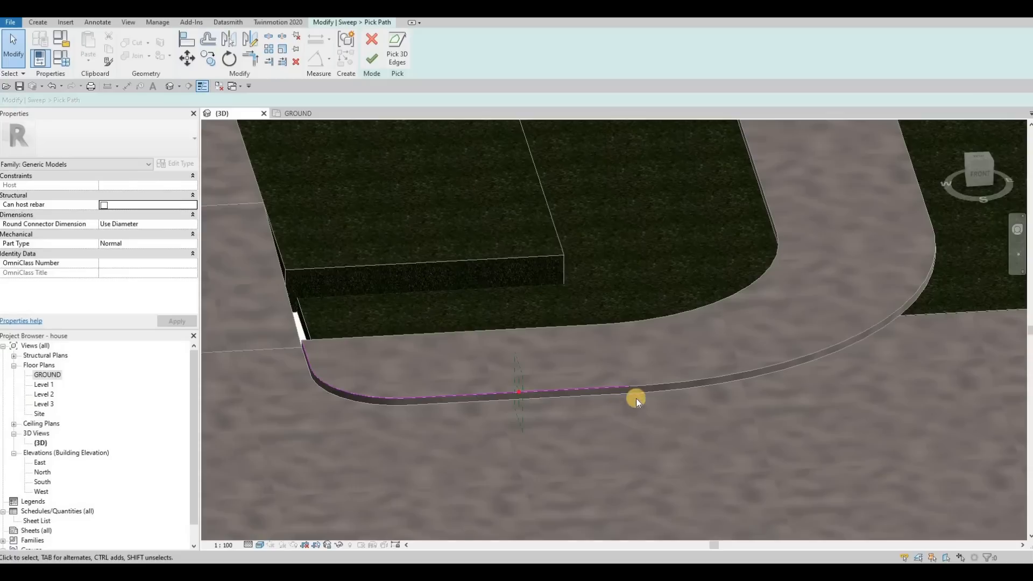
pyautogui.click(396, 55)
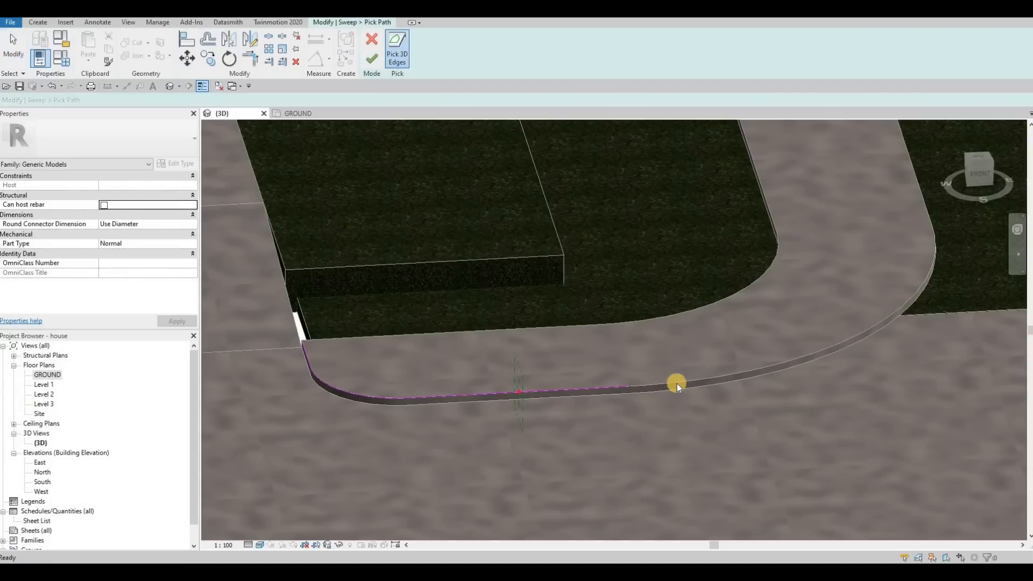
pyautogui.scroll(-1, 837, 293)
pyautogui.moveTo(901, 206); pyautogui.dragTo(805, 287, button='middle')
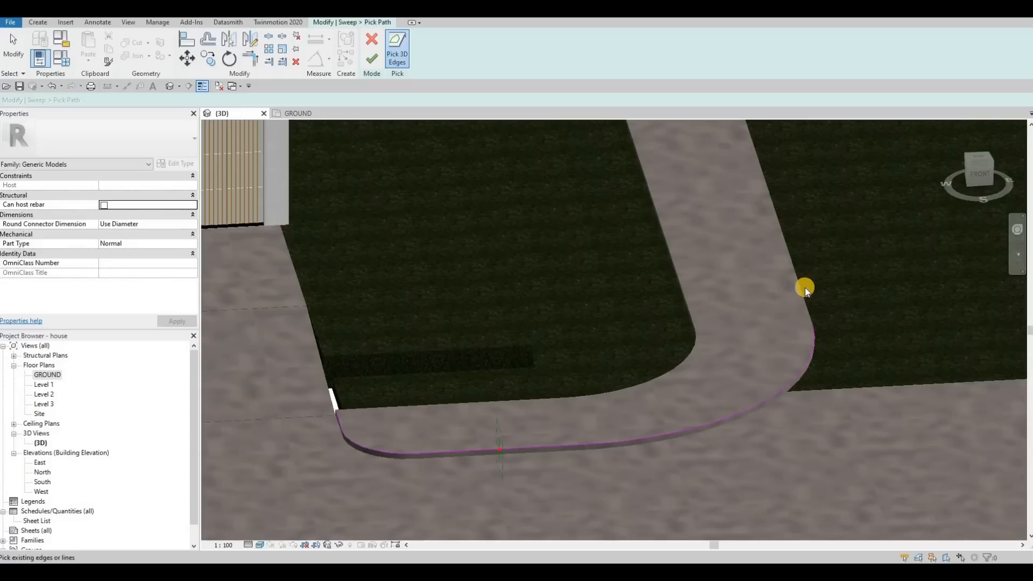
pyautogui.scroll(-3, 768, 338)
pyautogui.moveTo(691, 322); pyautogui.dragTo(663, 338, button='middle')
pyautogui.keyDown('shift'); pyautogui.moveTo(772, 334); pyautogui.dragTo(613, 257, button='middle'); pyautogui.keyUp('shift')
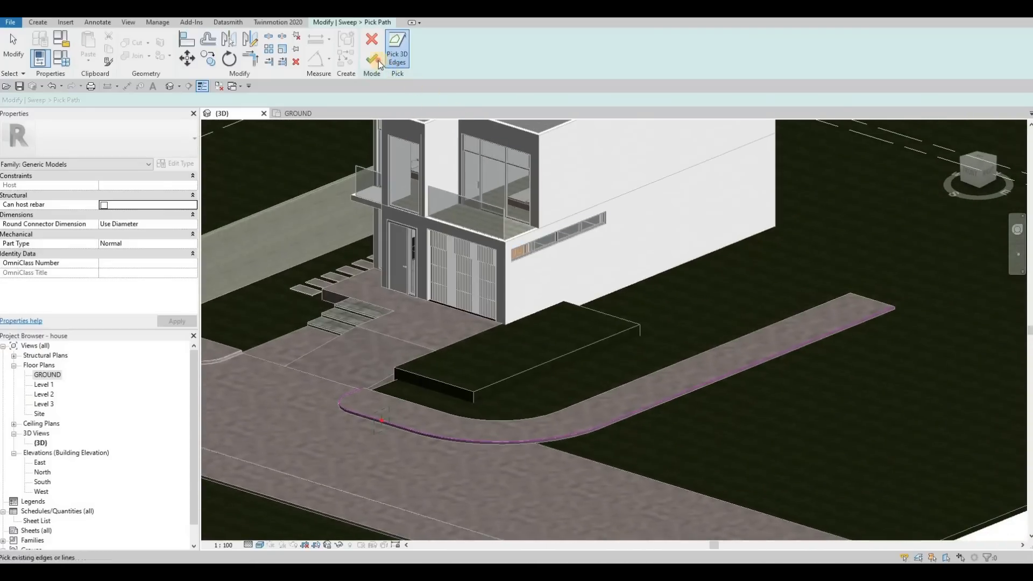
pyautogui.click(372, 58)
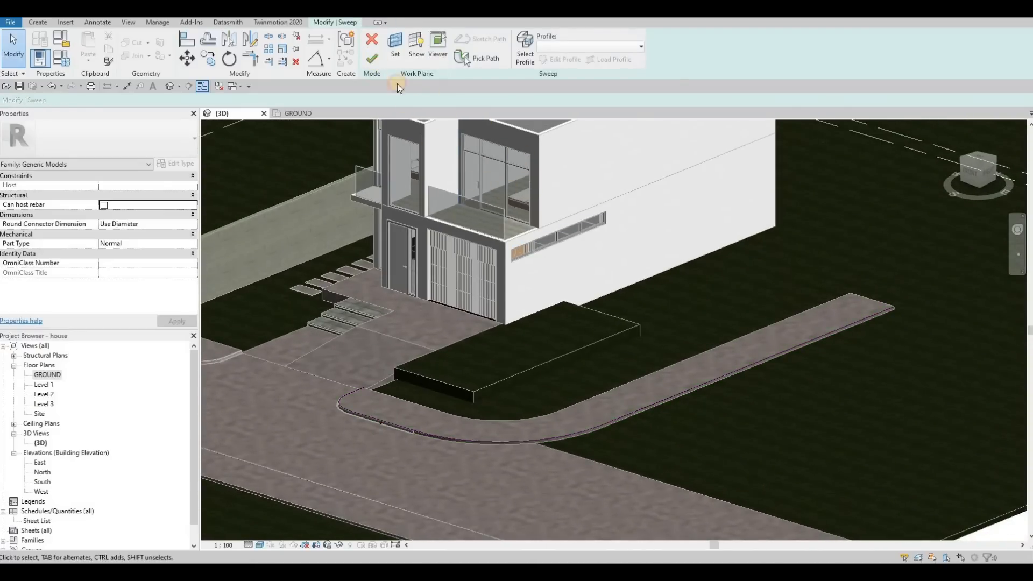
pyautogui.press('Escape')
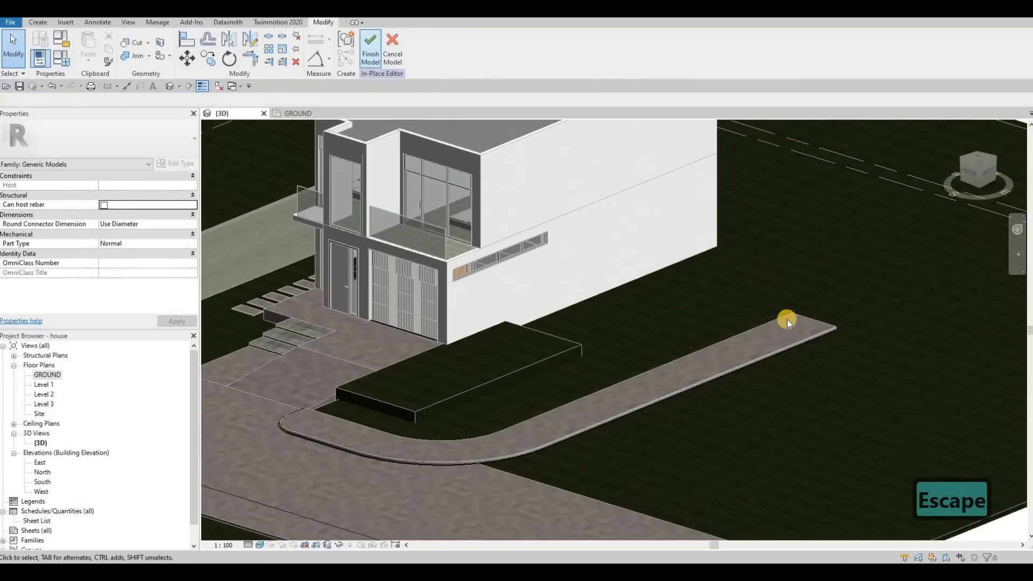
pyautogui.click(497, 253)
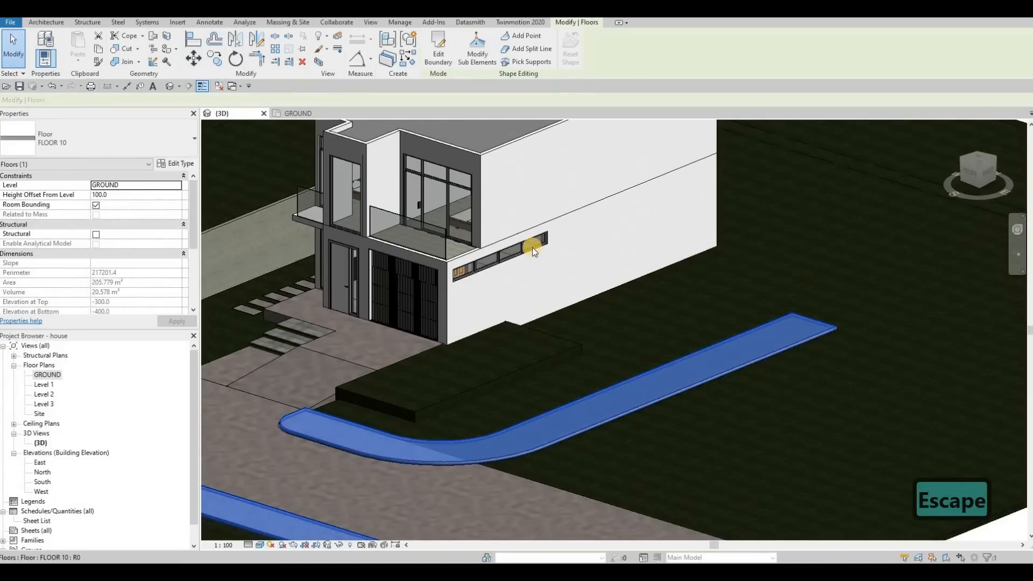
# Open the boundary sketch of the raised grass floor beside the driveway and show it in the GROUND floor plan.
pyautogui.keyDown('shift'); pyautogui.moveTo(680, 300); pyautogui.dragTo(472, 299, button='middle'); pyautogui.keyUp('shift')
pyautogui.scroll(4, 484, 304)
pyautogui.press('Escape')
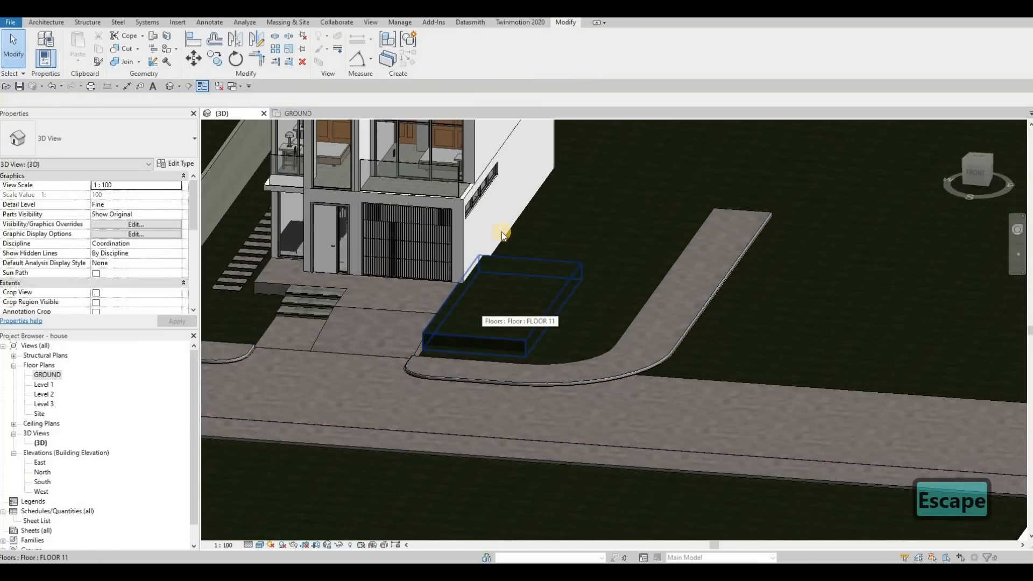
pyautogui.press('Escape')
pyautogui.keyDown('shift'); pyautogui.moveTo(531, 269); pyautogui.dragTo(506, 296, button='middle'); pyautogui.keyUp('shift')
pyautogui.scroll(1, 505, 295)
pyautogui.click(506, 296)
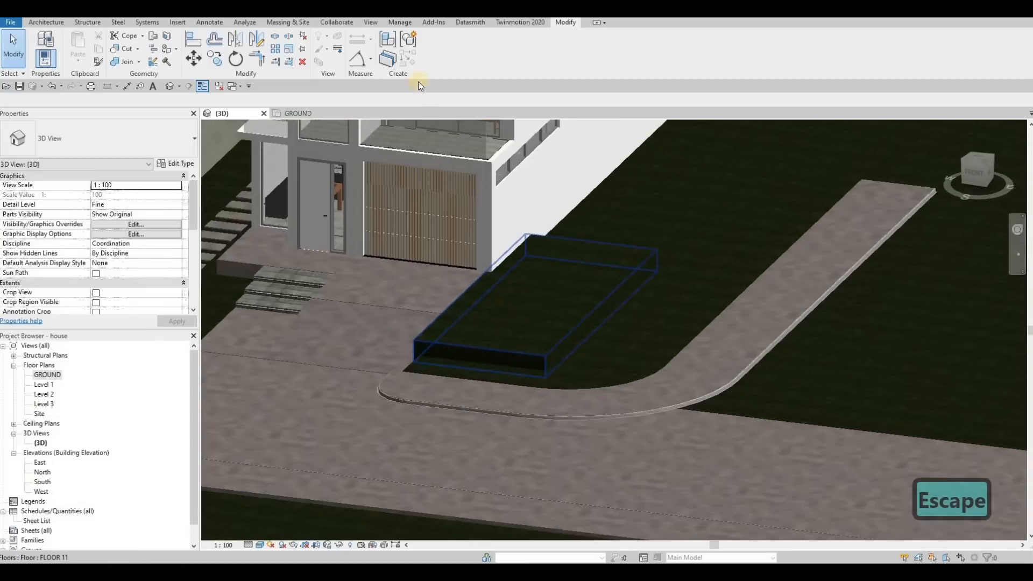
pyautogui.click(436, 54)
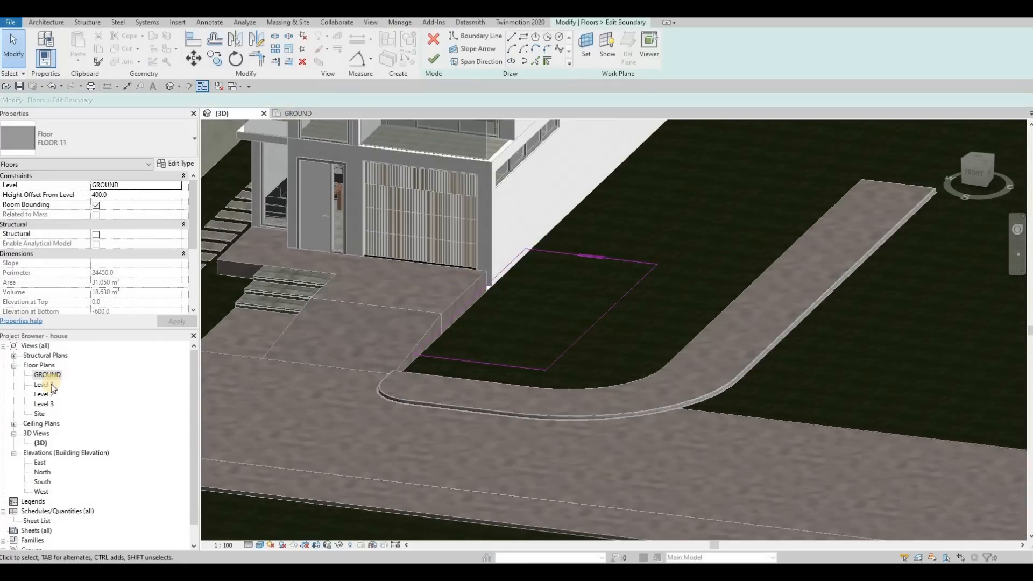
pyautogui.doubleClick(45, 384)
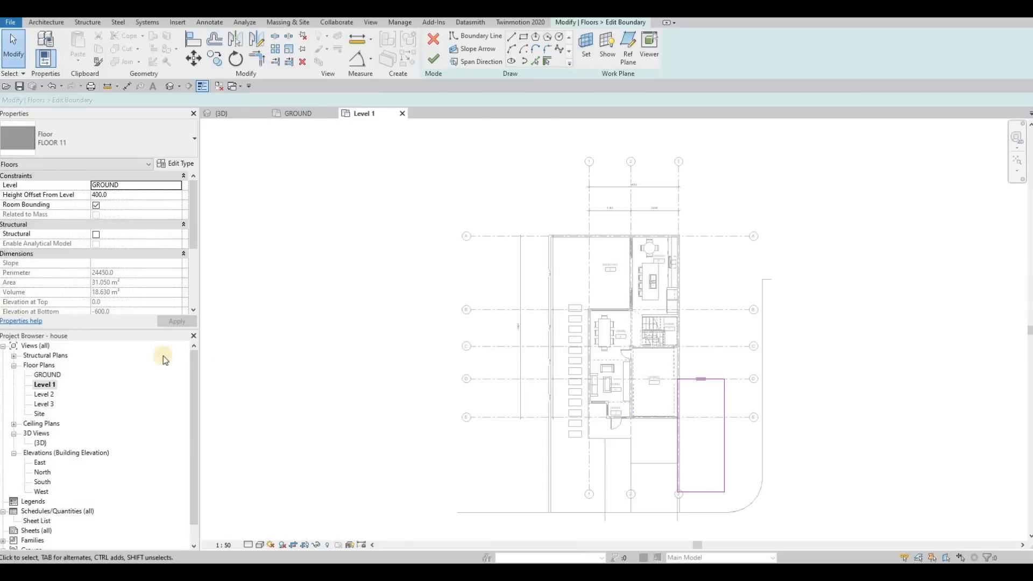
pyautogui.hotkey('ctrl', 'Tab')
pyautogui.scroll(3, 635, 379)
# Move the grass floor's front boundary line back to align with the edge line across the driveway.
pyautogui.moveTo(634, 379)
pyautogui.mouseDown()
pyautogui.moveTo(627, 325)
pyautogui.moveTo(670, 282)
pyautogui.mouseUp()
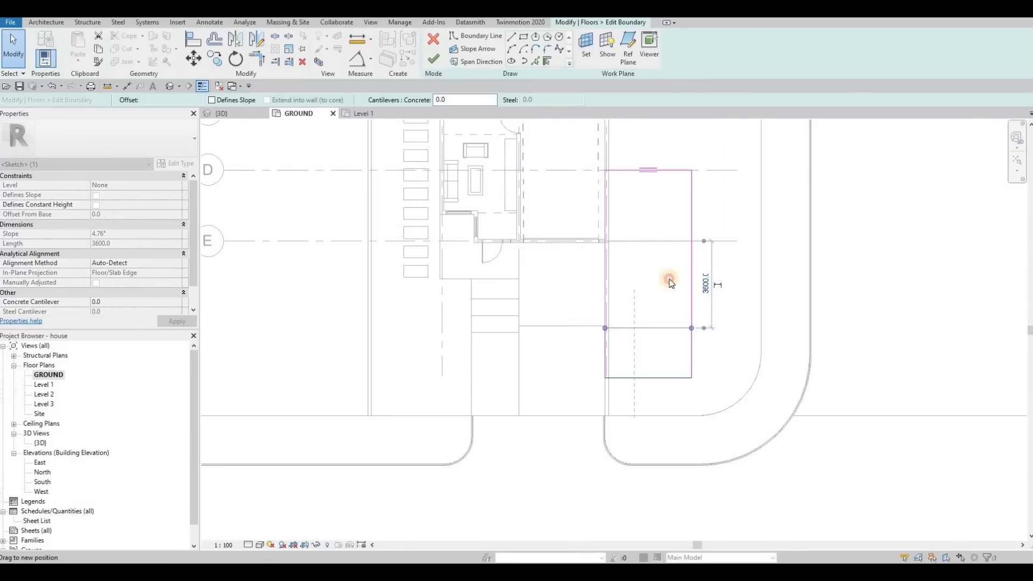
pyautogui.click(693, 199)
pyautogui.moveTo(642, 245); pyautogui.dragTo(627, 334, button='middle')
pyautogui.press('Escape')
# Move the grass floor's rear boundary line back along the house wall beyond the staircase and finish the floor sketch.
pyautogui.moveTo(658, 260); pyautogui.dragTo(642, 117)
pyautogui.moveTo(641, 148); pyautogui.dragTo(639, 228, button='middle')
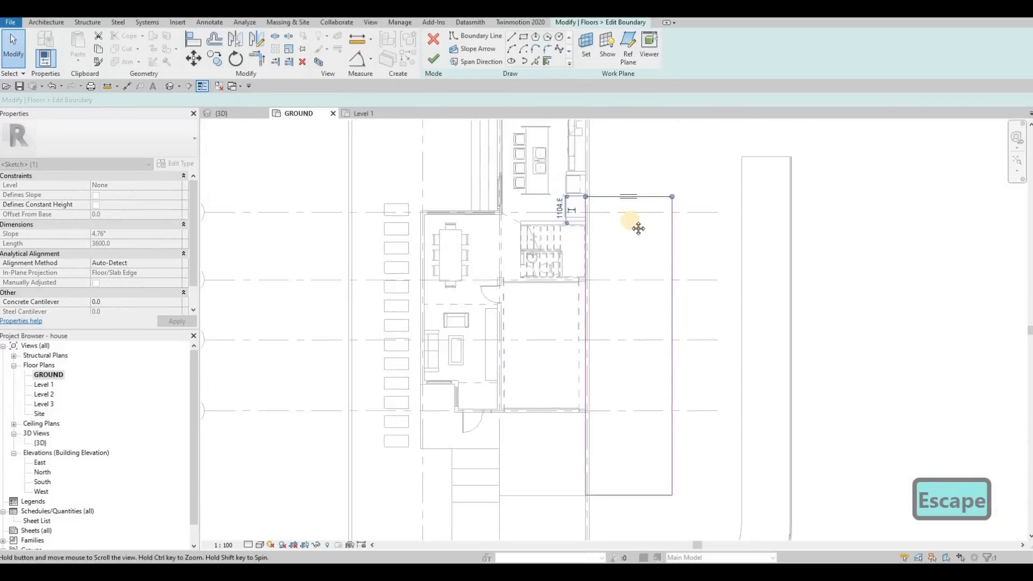
pyautogui.moveTo(585, 249); pyautogui.dragTo(586, 269, button='middle')
pyautogui.click(586, 279)
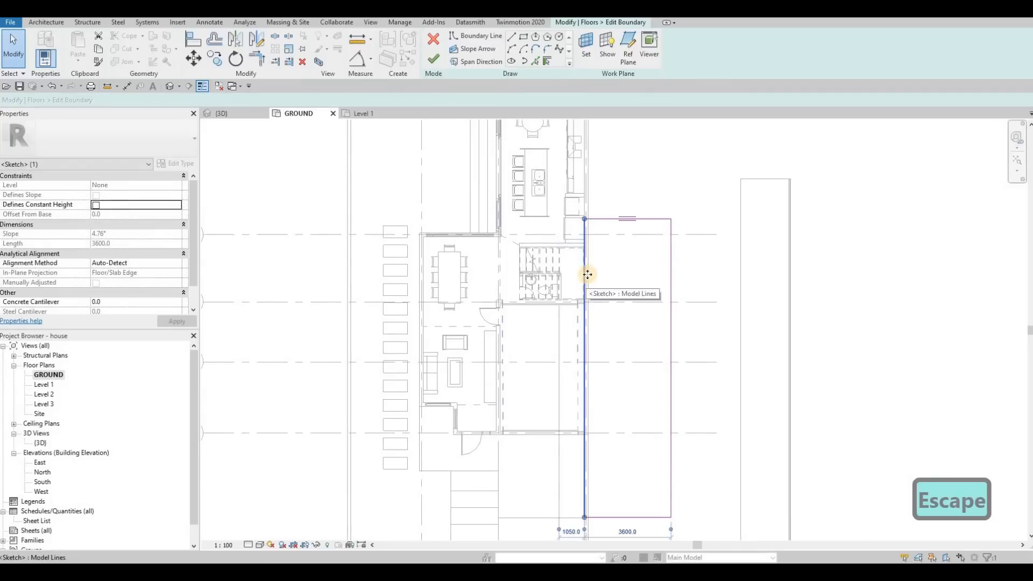
pyautogui.scroll(2, 585, 269)
pyautogui.click(432, 59)
pyautogui.press('Escape')
# Examine in the 3D view how the raised grass floor meets the driveway slope and the sidewalk.
pyautogui.click(230, 112)
pyautogui.keyDown('shift'); pyautogui.moveTo(608, 256); pyautogui.dragTo(638, 259, button='middle'); pyautogui.keyUp('shift')
pyautogui.keyDown('shift'); pyautogui.moveTo(643, 221); pyautogui.dragTo(499, 253, button='middle'); pyautogui.keyUp('shift')
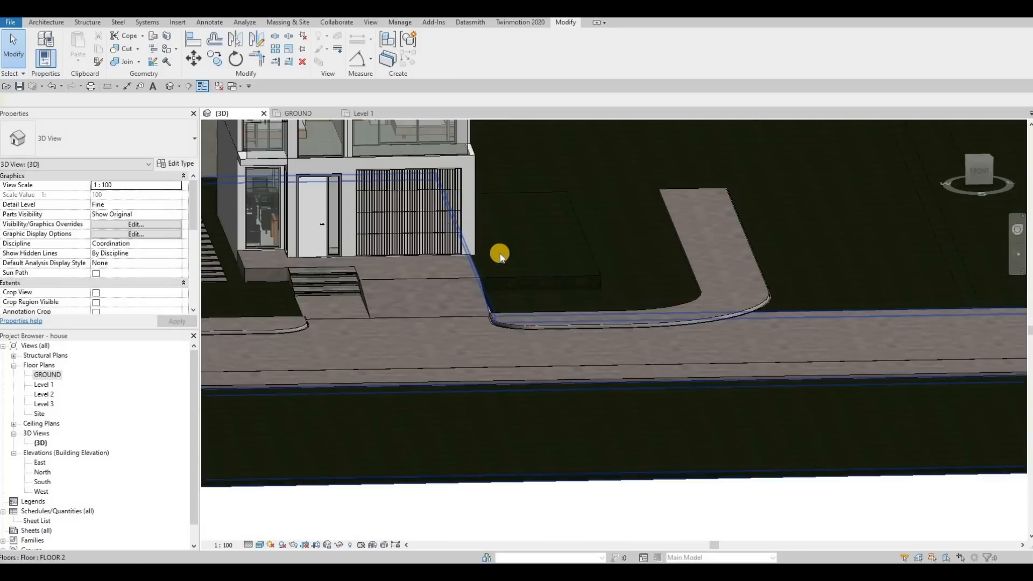
pyautogui.keyDown('shift'); pyautogui.moveTo(466, 394); pyautogui.dragTo(548, 258, button='middle'); pyautogui.keyUp('shift')
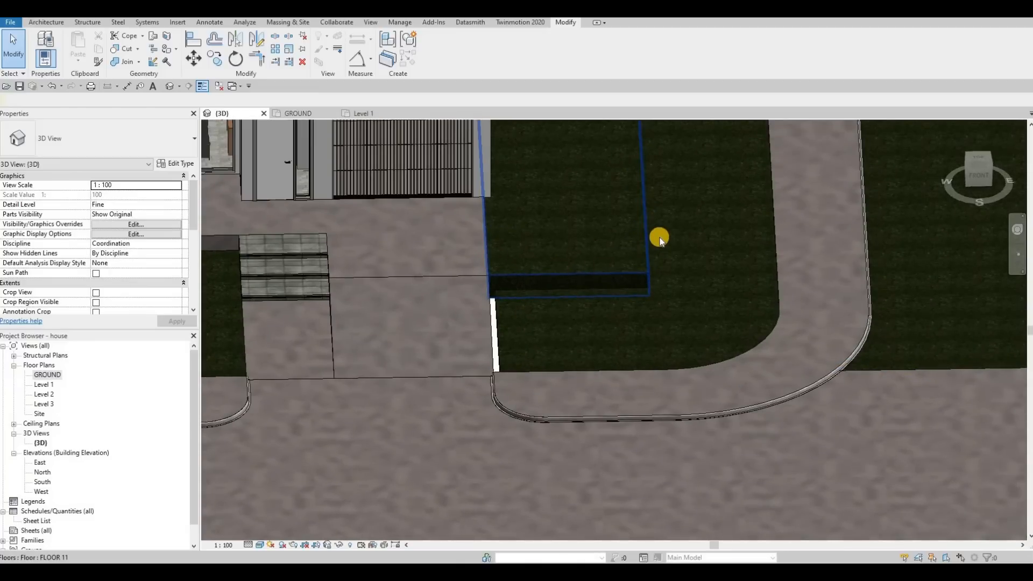
pyautogui.keyDown('shift'); pyautogui.moveTo(660, 240); pyautogui.dragTo(648, 246, button='middle'); pyautogui.keyUp('shift')
pyautogui.keyDown('shift'); pyautogui.moveTo(410, 260); pyautogui.dragTo(393, 253, button='middle'); pyautogui.keyUp('shift')
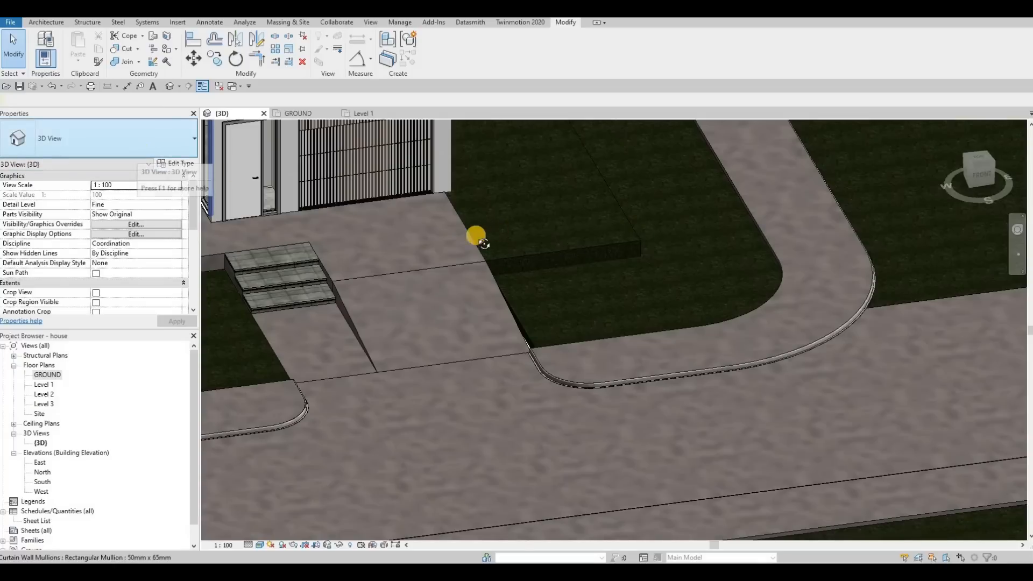
pyautogui.keyDown('shift'); pyautogui.moveTo(299, 196); pyautogui.dragTo(434, 221, button='middle'); pyautogui.keyUp('shift')
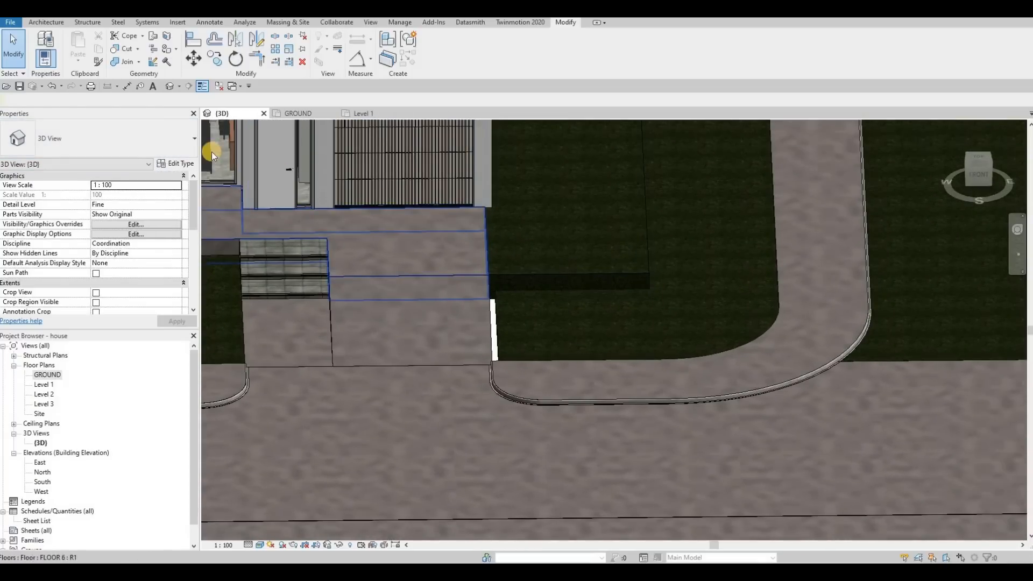
pyautogui.click(453, 280)
pyautogui.click(346, 240)
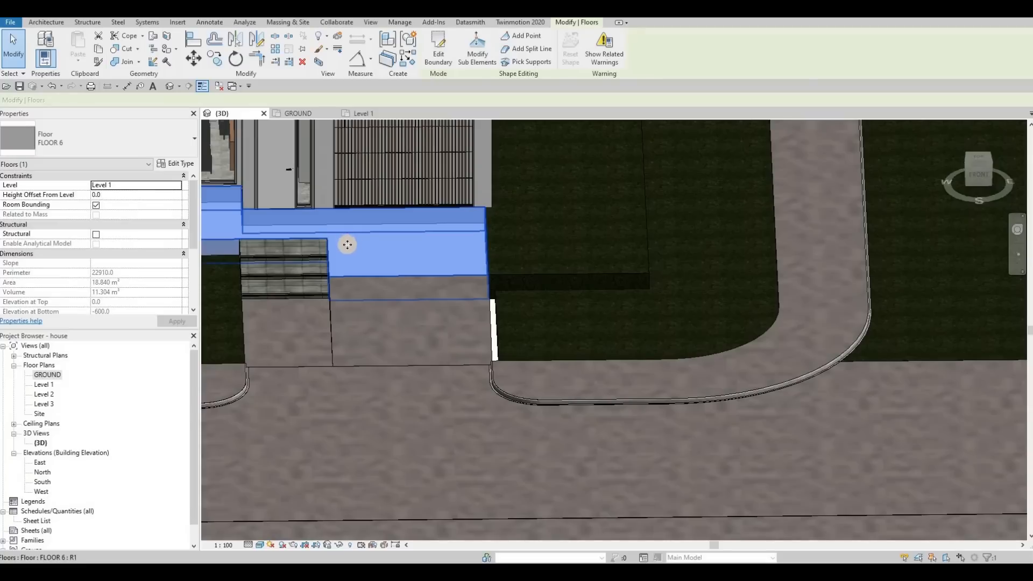
pyautogui.press('Escape')
pyautogui.press('Escape')
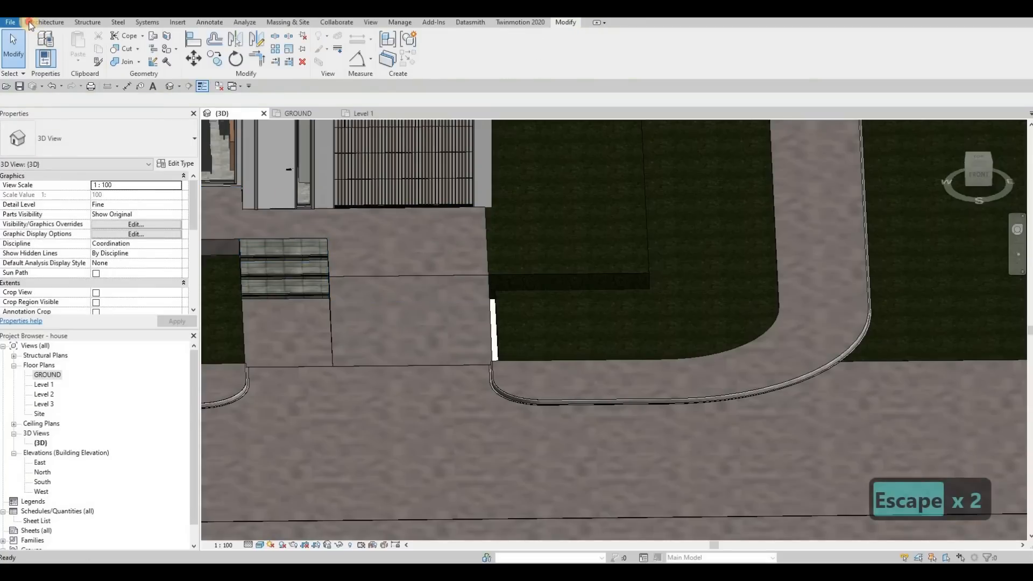
# Create a new in-place component in the Generic Models category, accepting the default name.
pyautogui.click(46, 22)
pyautogui.click(126, 58)
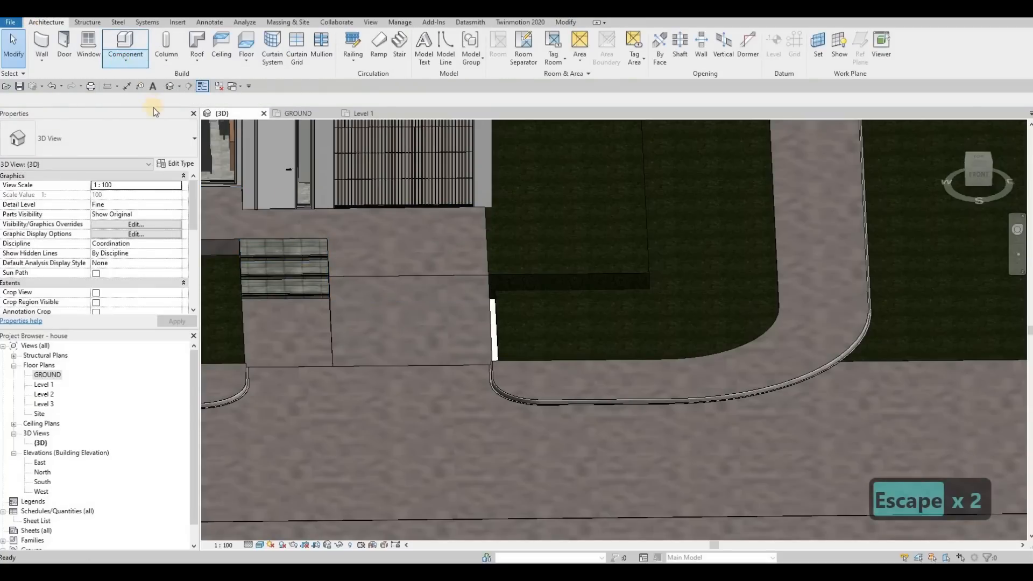
pyautogui.click(153, 107)
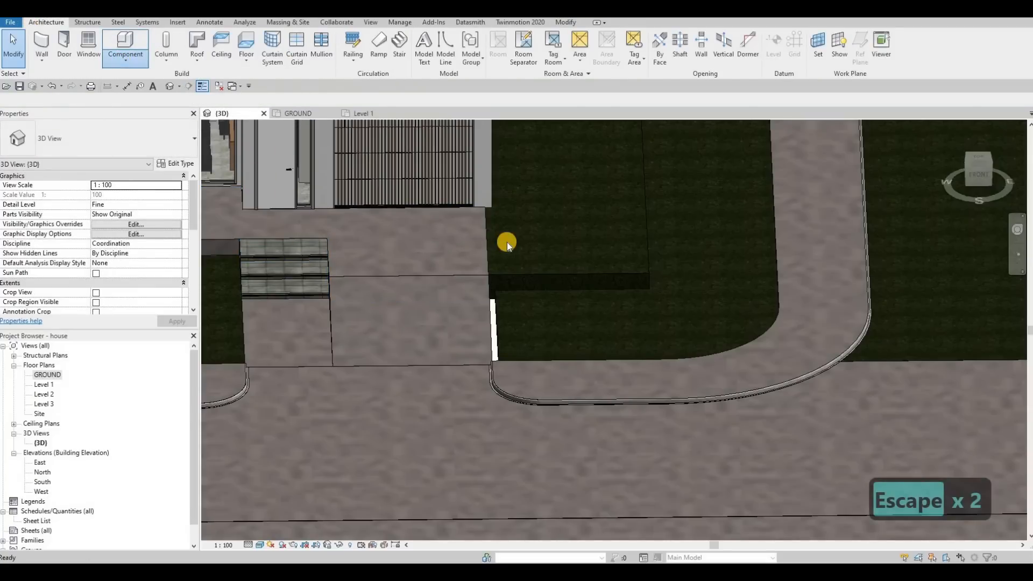
pyautogui.scroll(-4, 628, 233)
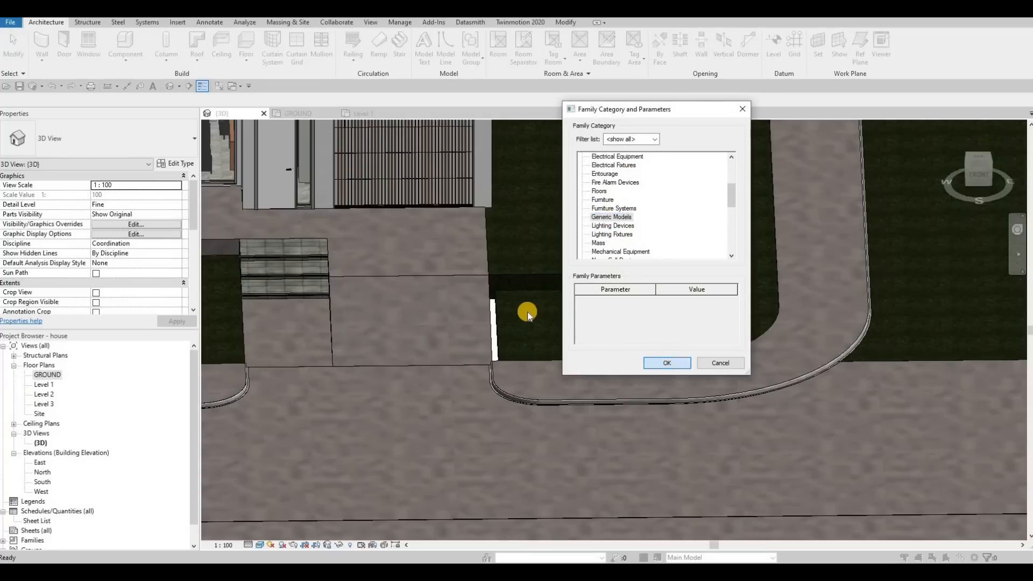
pyautogui.press('Return')
pyautogui.click(503, 303)
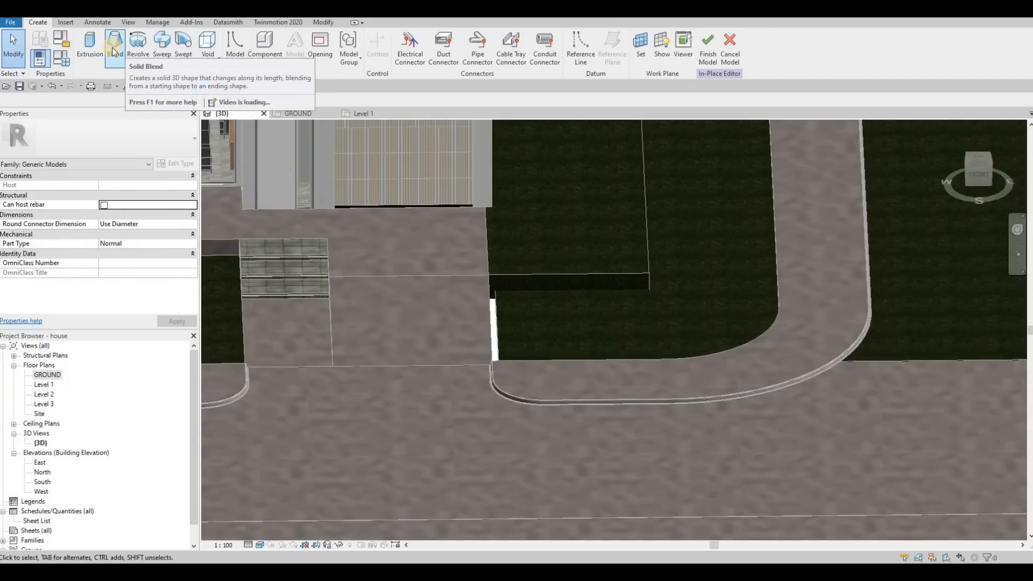
pyautogui.click(114, 45)
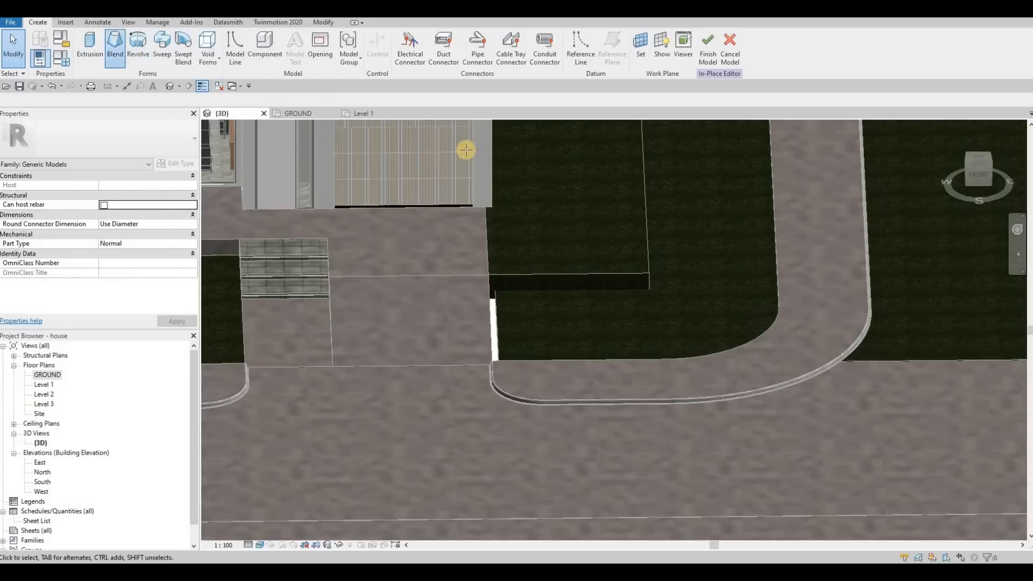
pyautogui.press('p')
pyautogui.press('l')
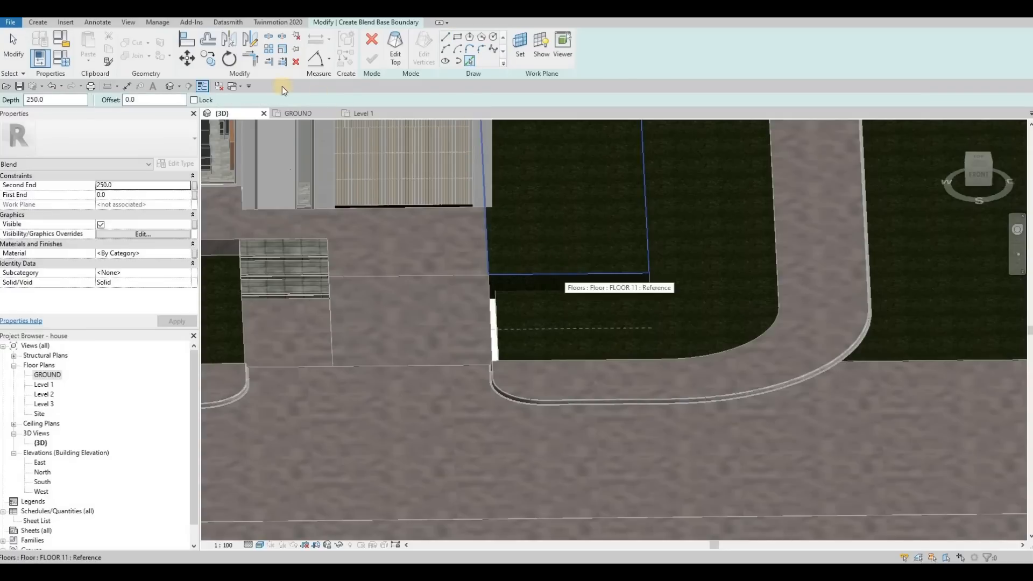
pyautogui.click(392, 42)
pyautogui.press('Escape')
pyautogui.press('Escape')
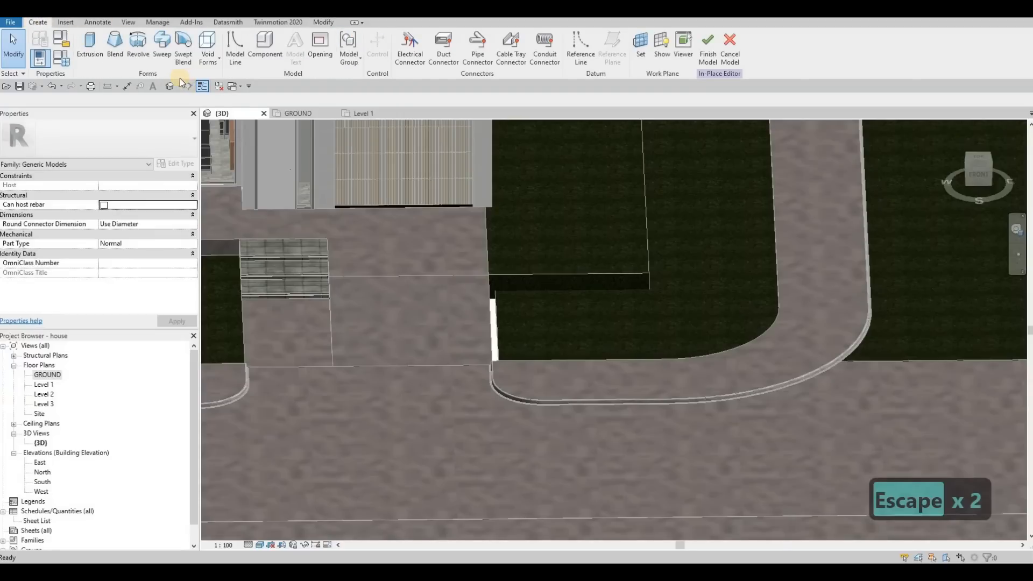
# Start a swept blend, pick the raised grass floor's front and long outer top edges as its path, and try to complete the path.
pyautogui.click(183, 51)
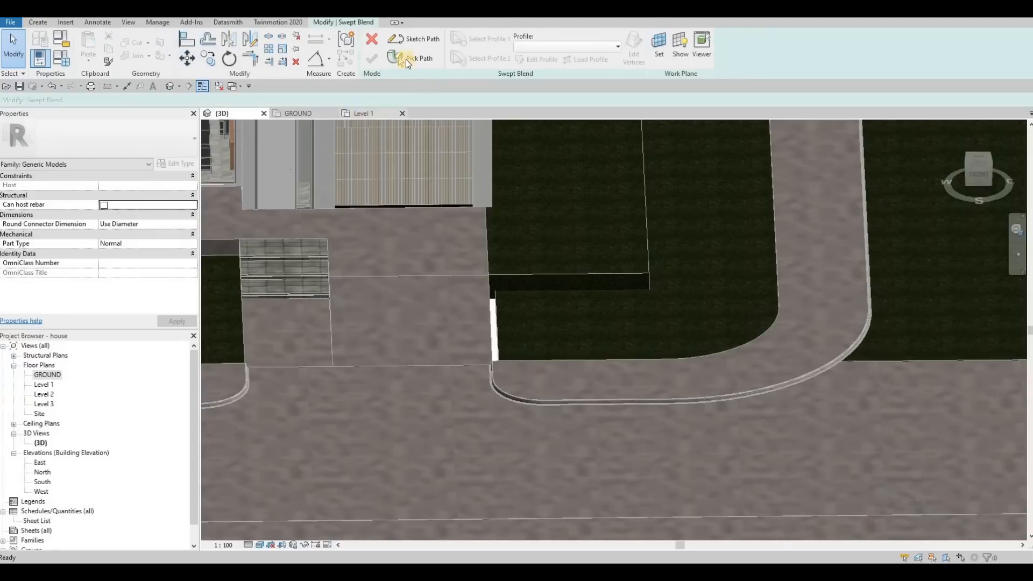
pyautogui.click(581, 273)
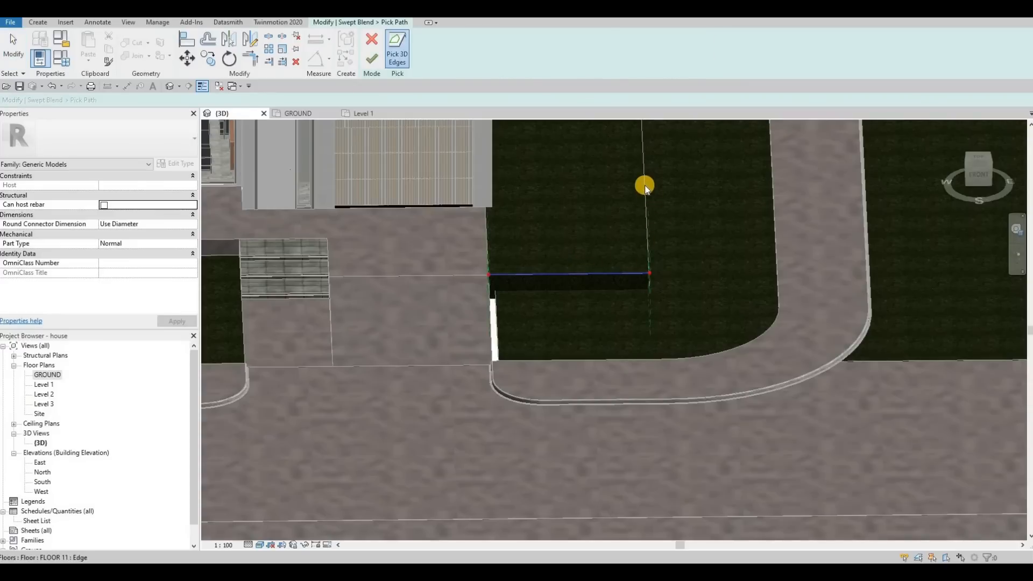
pyautogui.keyDown('shift'); pyautogui.moveTo(597, 270); pyautogui.dragTo(581, 226, button='middle'); pyautogui.keyUp('shift')
pyautogui.click(372, 59)
pyautogui.click(726, 336)
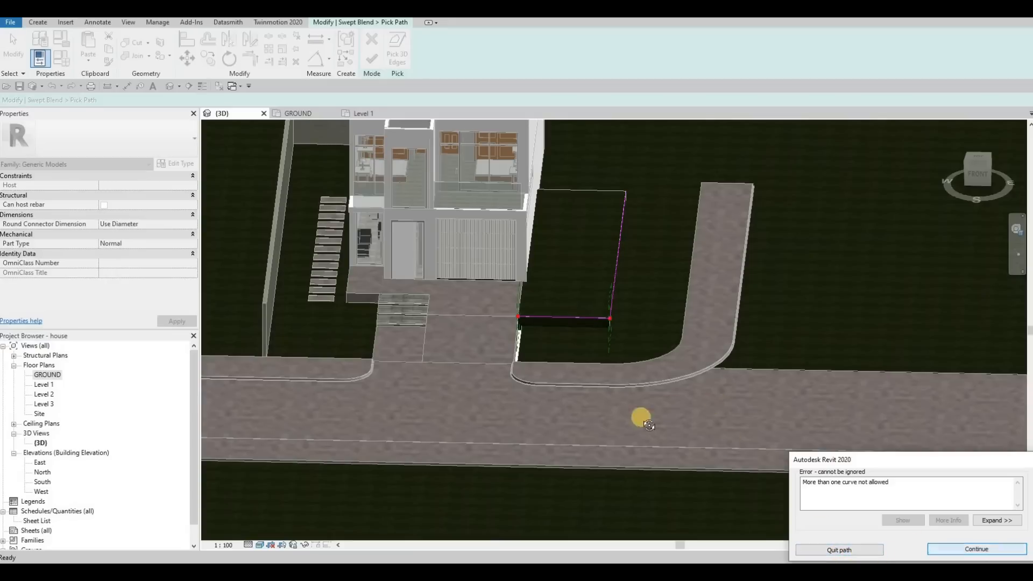
pyautogui.press('Escape')
# Add the driveway's sloped side edge and the sidewalk's inner straight and curved edges to the swept blend's path.
pyautogui.keyDown('shift'); pyautogui.moveTo(573, 425); pyautogui.dragTo(559, 378, button='middle'); pyautogui.keyUp('shift')
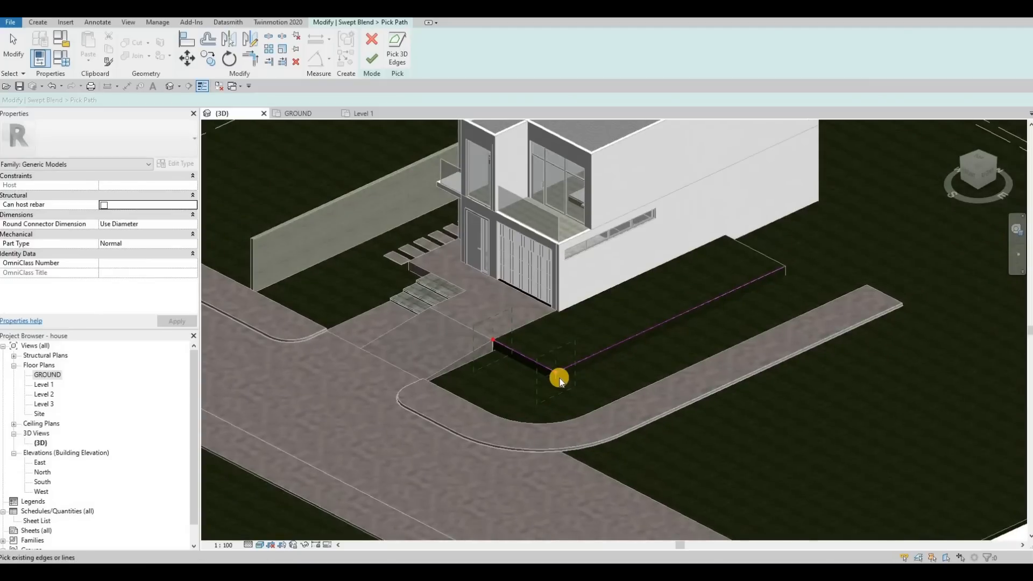
pyautogui.scroll(2, 559, 380)
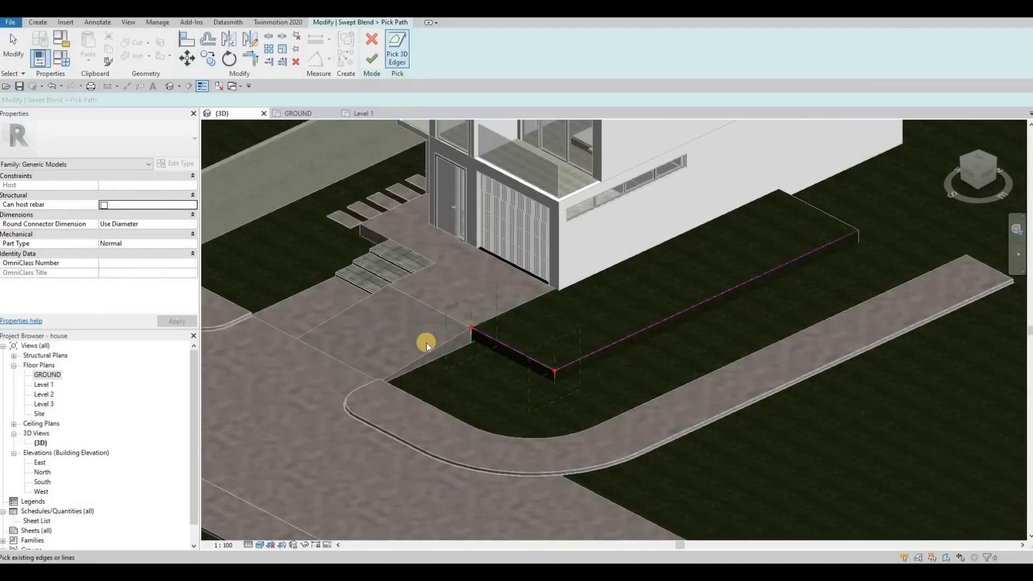
pyautogui.keyDown('shift'); pyautogui.moveTo(297, 430); pyautogui.dragTo(279, 279, button='middle'); pyautogui.keyUp('shift')
pyautogui.click(280, 279)
pyautogui.keyDown('shift'); pyautogui.moveTo(329, 346); pyautogui.dragTo(373, 302, button='middle'); pyautogui.keyUp('shift')
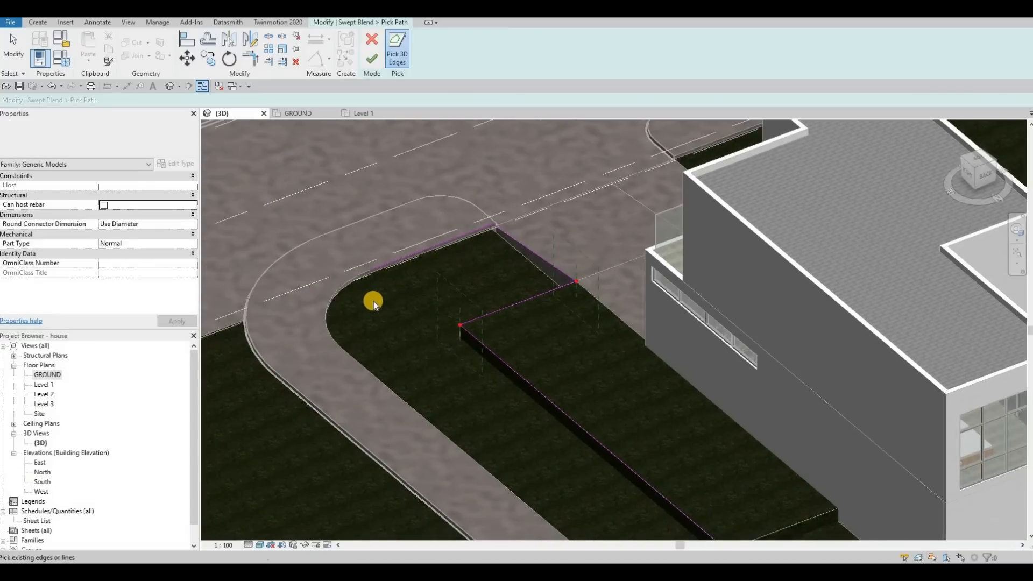
pyautogui.scroll(3, 350, 296)
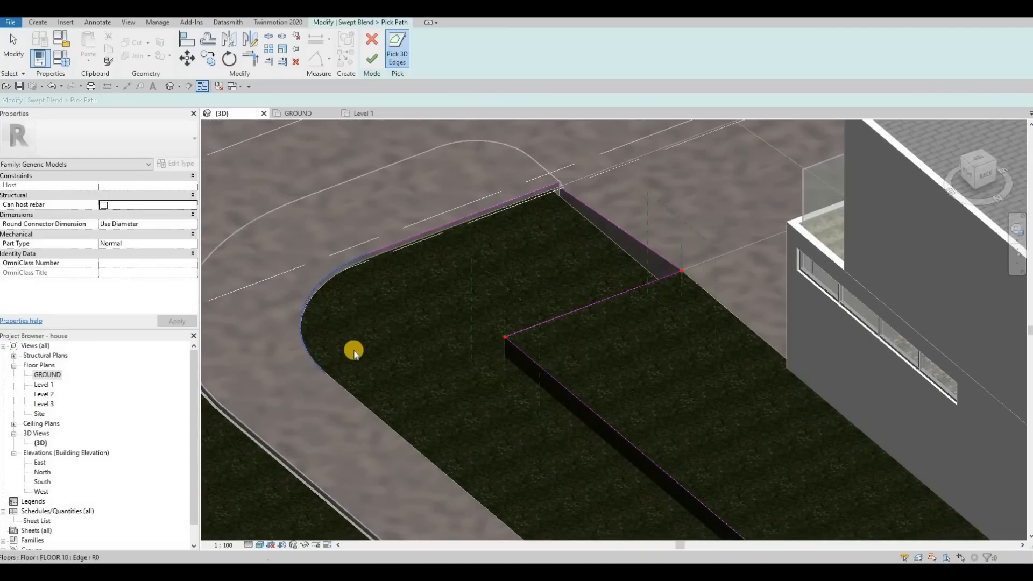
pyautogui.click(347, 387)
# Examine the picked path edges along the sidewalk and at the corner where the driveway slope meets the kerb.
pyautogui.scroll(-3, 457, 381)
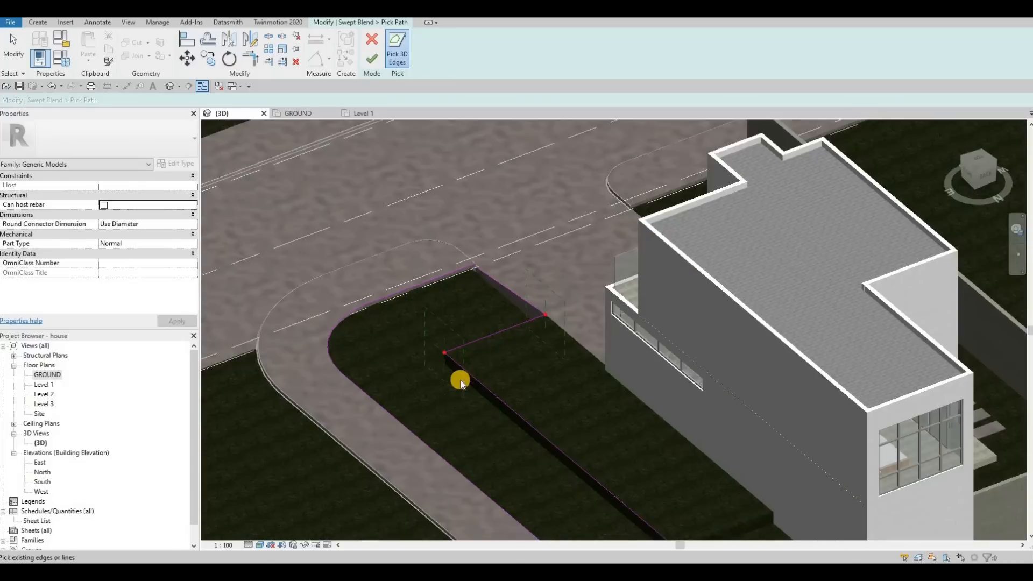
pyautogui.moveTo(532, 529); pyautogui.dragTo(477, 399, button='middle')
pyautogui.keyDown('shift'); pyautogui.moveTo(605, 357); pyautogui.dragTo(448, 213, button='middle'); pyautogui.keyUp('shift')
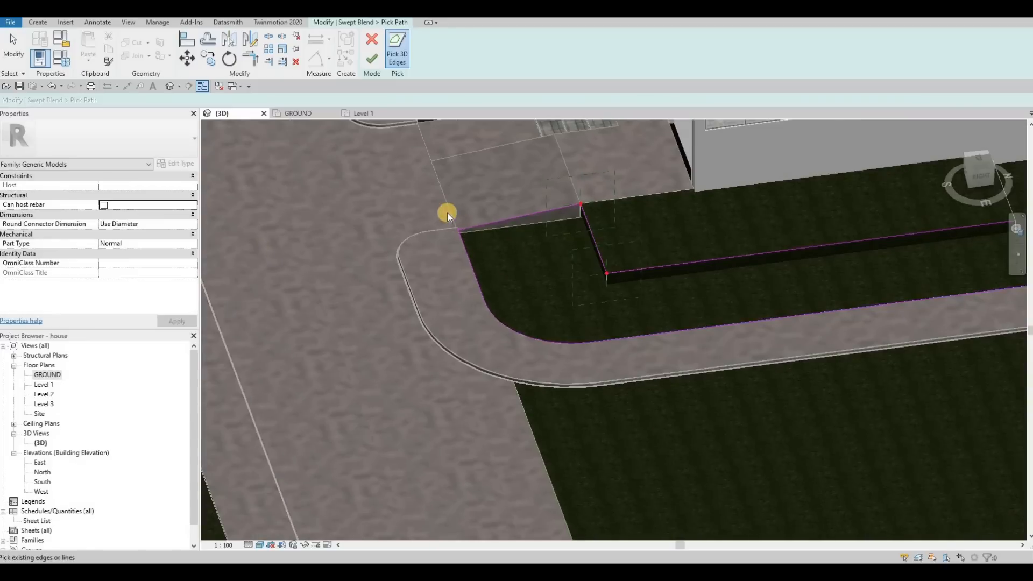
pyautogui.scroll(4, 448, 213)
pyautogui.keyDown('shift'); pyautogui.moveTo(405, 290); pyautogui.dragTo(470, 283, button='middle'); pyautogui.keyUp('shift')
pyautogui.scroll(3, 473, 284)
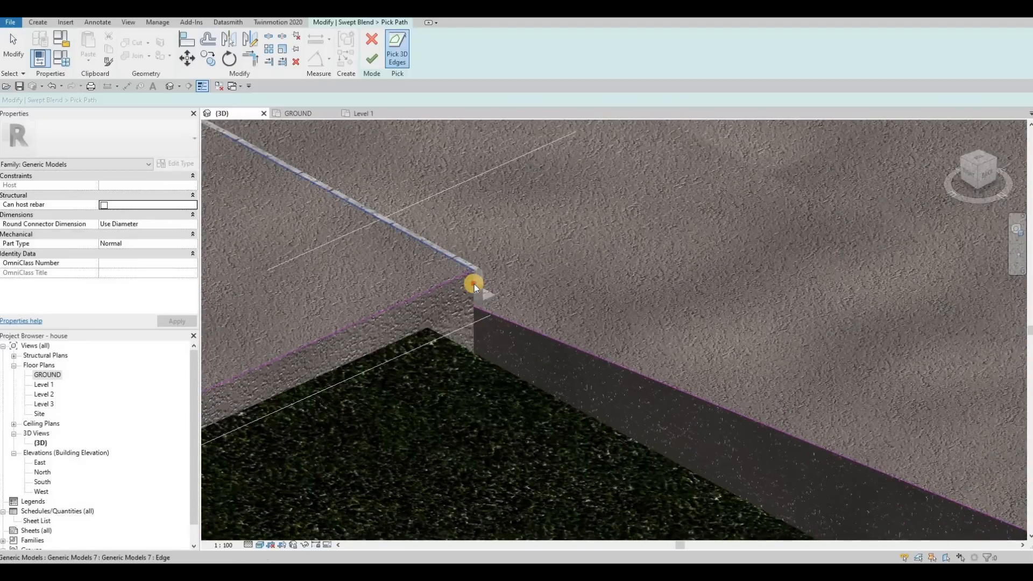
pyautogui.scroll(-7, 484, 317)
pyautogui.moveTo(545, 440); pyautogui.dragTo(487, 329, button='middle')
pyautogui.scroll(-4, 487, 329)
pyautogui.keyDown('shift'); pyautogui.moveTo(759, 438); pyautogui.dragTo(430, 257, button='middle'); pyautogui.keyUp('shift')
pyautogui.moveTo(390, 148); pyautogui.dragTo(431, 244, button='middle')
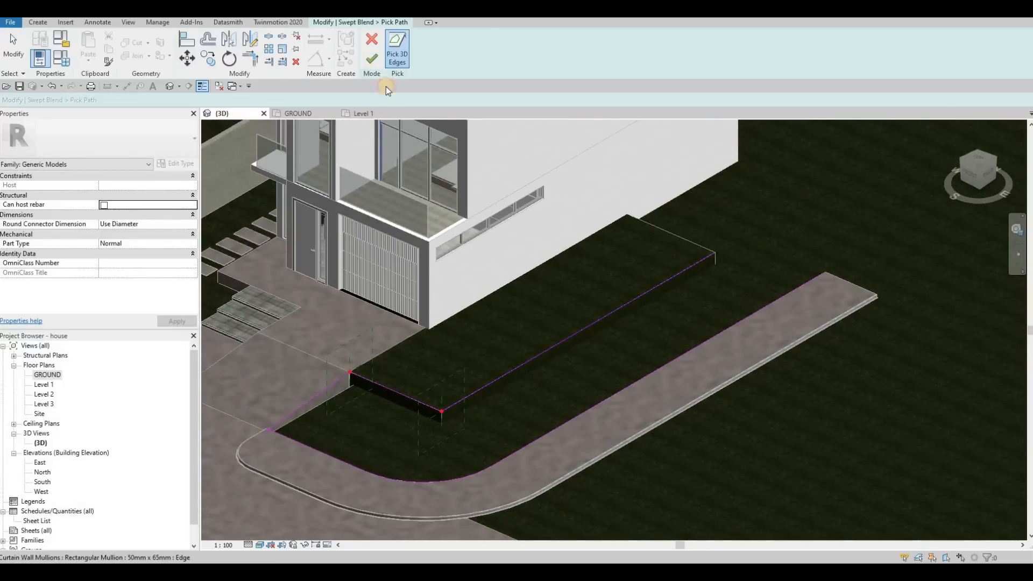
# Try to complete the swept blend's path with the picked floor, driveway and sidewalk edges.
pyautogui.click(705, 401)
pyautogui.press('Escape')
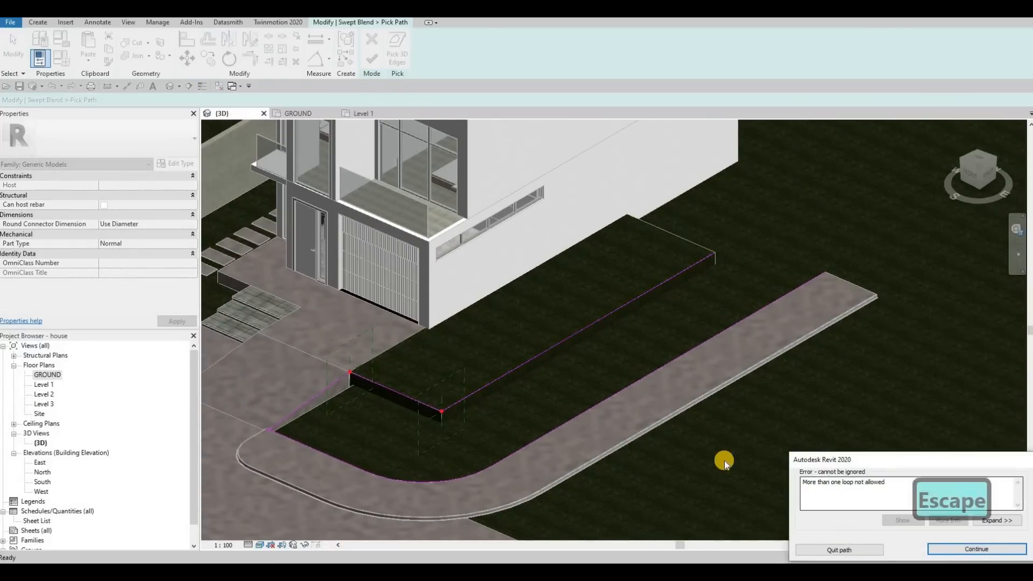
pyautogui.keyDown('shift'); pyautogui.moveTo(806, 397); pyautogui.dragTo(358, 71, button='middle'); pyautogui.keyUp('shift')
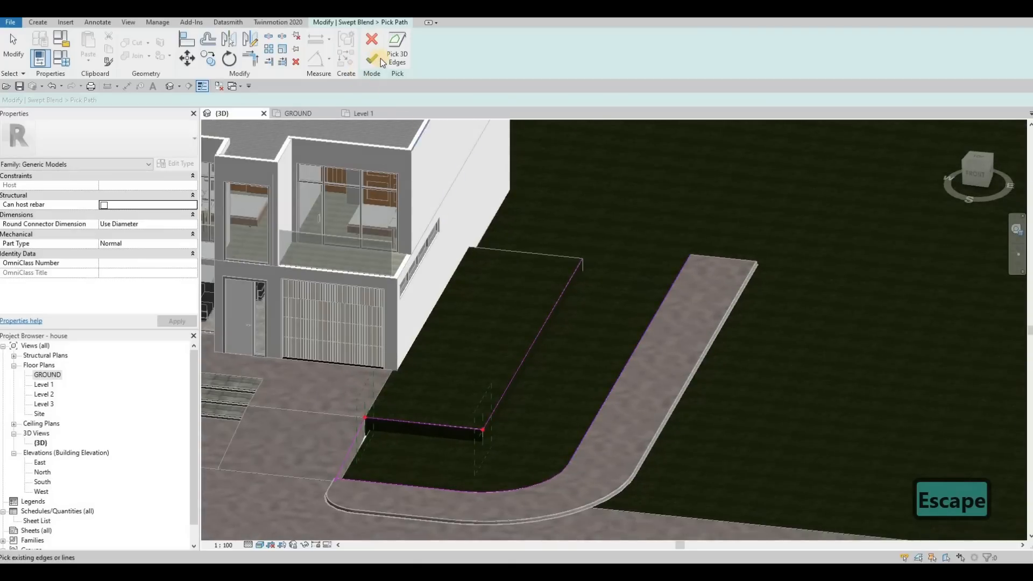
pyautogui.click(374, 58)
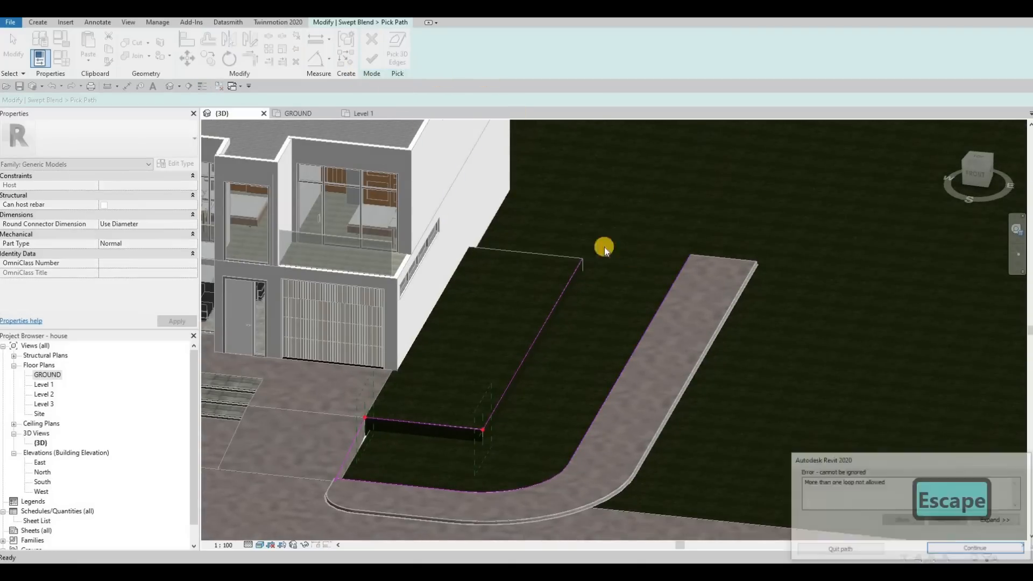
pyautogui.press('Escape')
pyautogui.keyDown('shift'); pyautogui.moveTo(391, 136); pyautogui.dragTo(367, 64, button='middle'); pyautogui.keyUp('shift')
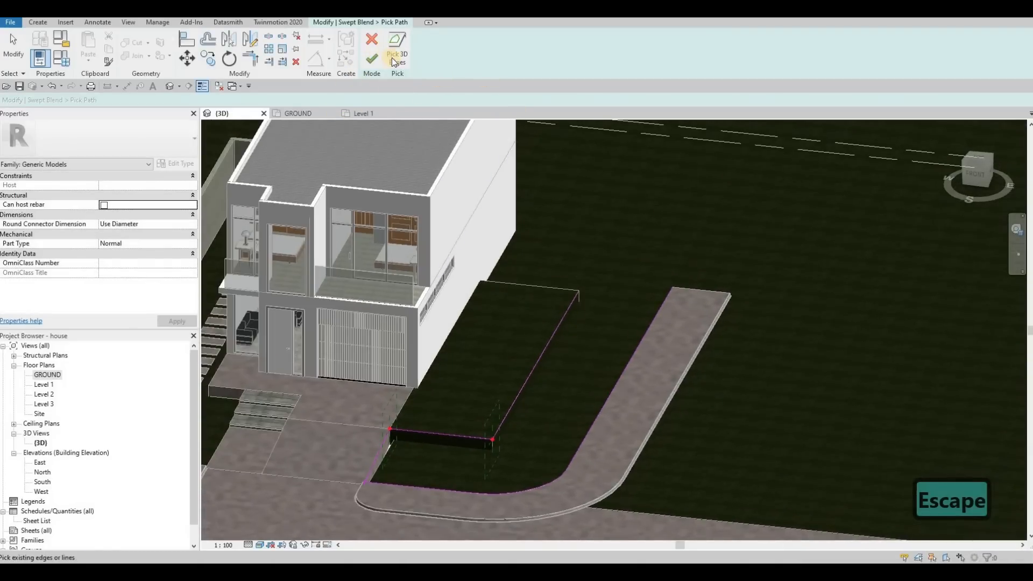
# Check the picked path at the sidewalk's far end, then discard the swept blend and the in-place model.
pyautogui.moveTo(498, 228); pyautogui.dragTo(371, 115, button='middle')
pyautogui.scroll(2, 552, 318)
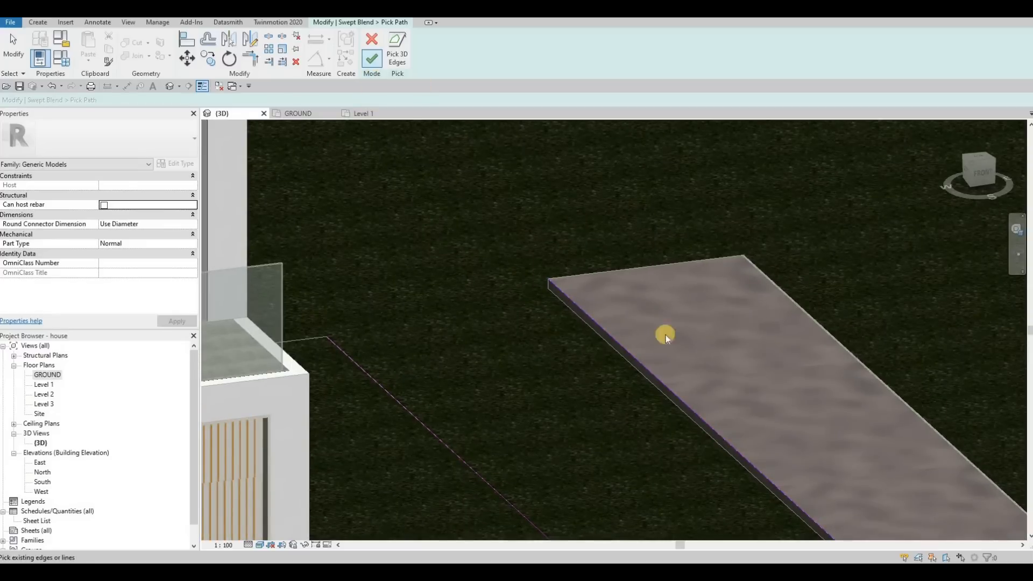
pyautogui.click(843, 548)
pyautogui.click(541, 295)
pyautogui.scroll(-5, 583, 355)
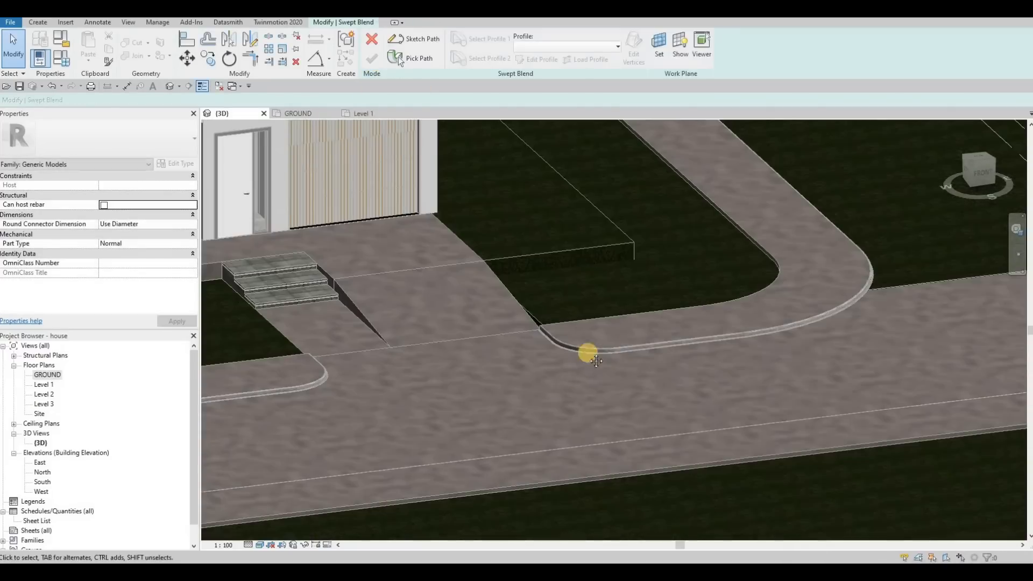
pyautogui.keyDown('shift'); pyautogui.moveTo(583, 340); pyautogui.dragTo(547, 272, button='middle'); pyautogui.keyUp('shift')
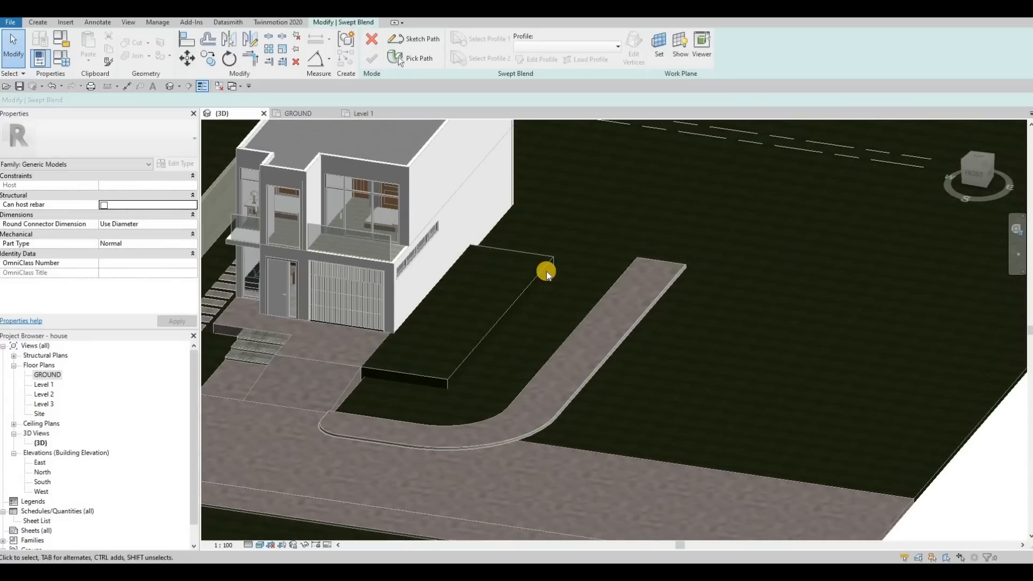
pyautogui.moveTo(524, 234); pyautogui.dragTo(521, 244, button='middle')
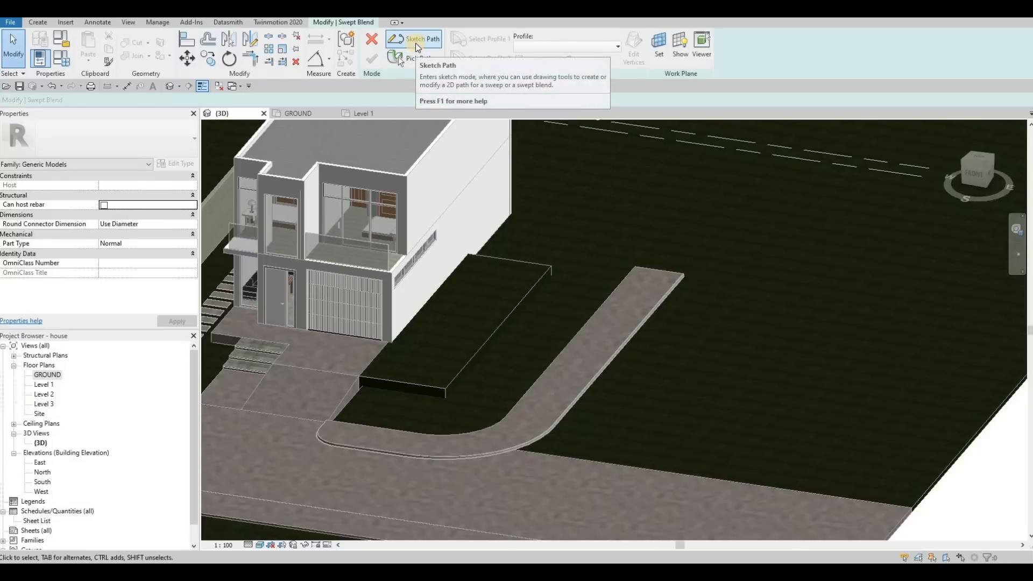
pyautogui.click(371, 40)
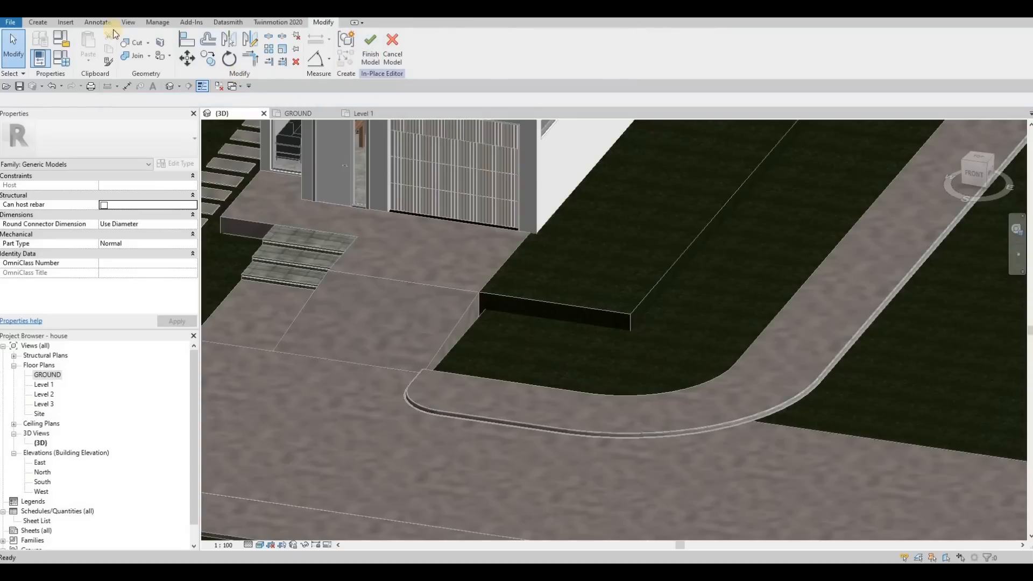
pyautogui.press('Escape')
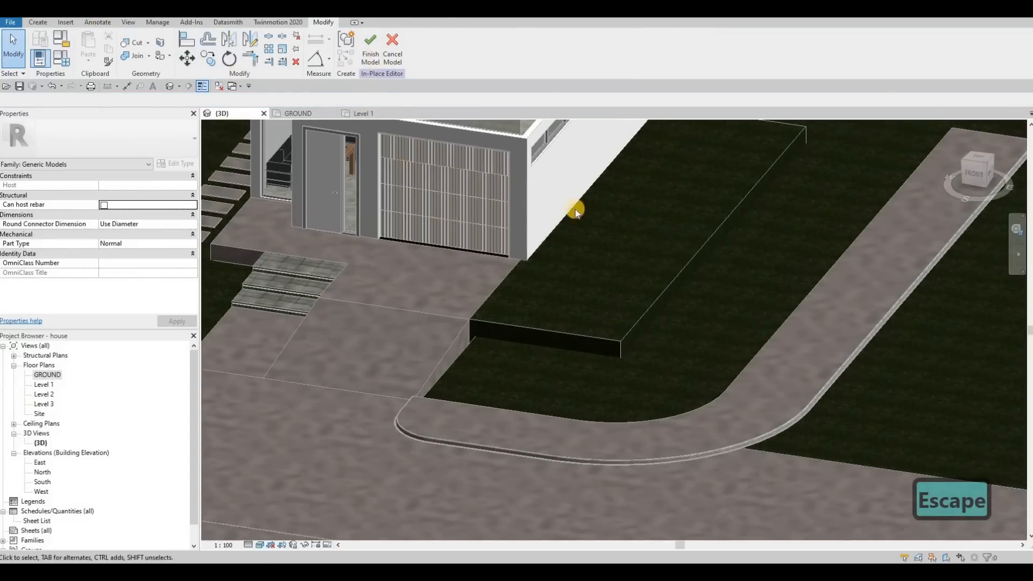
pyautogui.press('Escape')
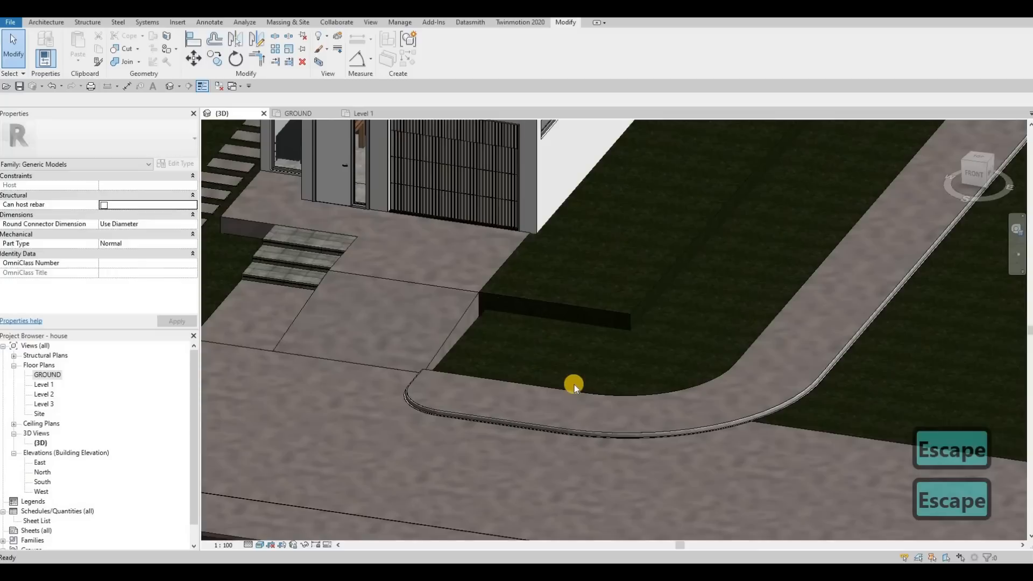
# In the GROUND plan, start a toposurface and place its first point at elevation 0 on the sidewalk's far inner corner.
pyautogui.press('F1')
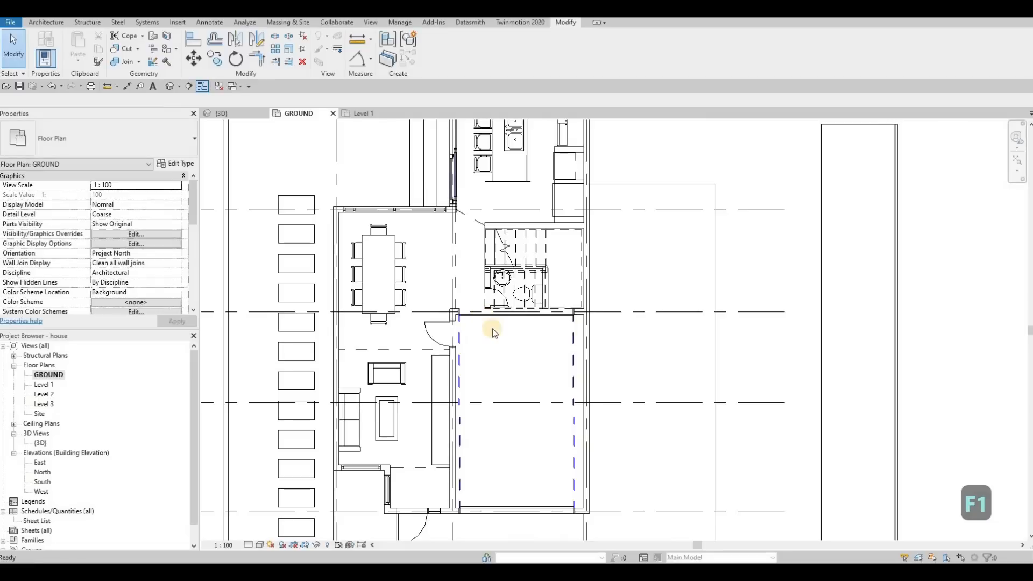
pyautogui.moveTo(514, 361); pyautogui.dragTo(471, 312, button='middle')
pyautogui.scroll(-2, 491, 318)
pyautogui.scroll(-1, 461, 309)
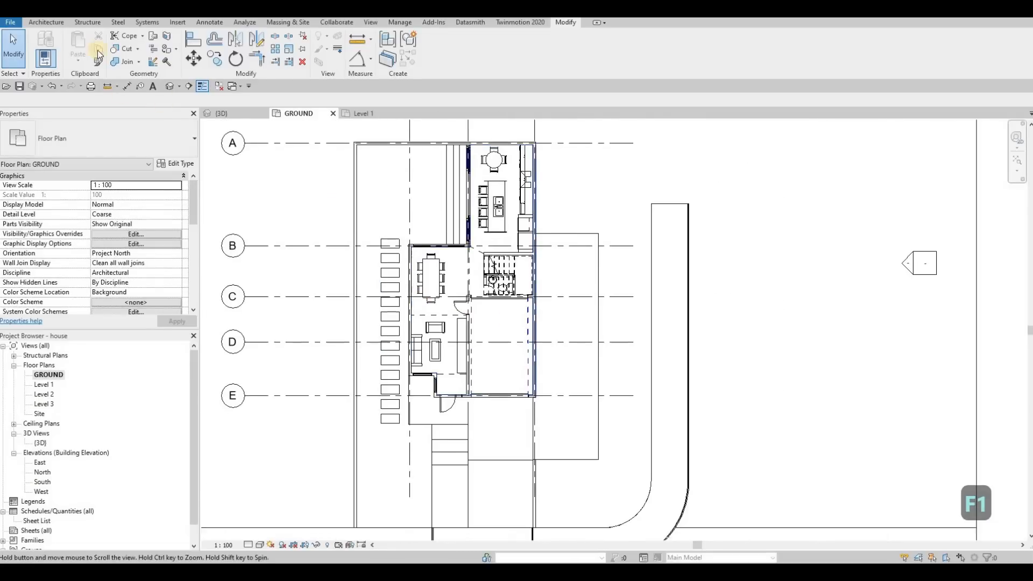
pyautogui.click(45, 22)
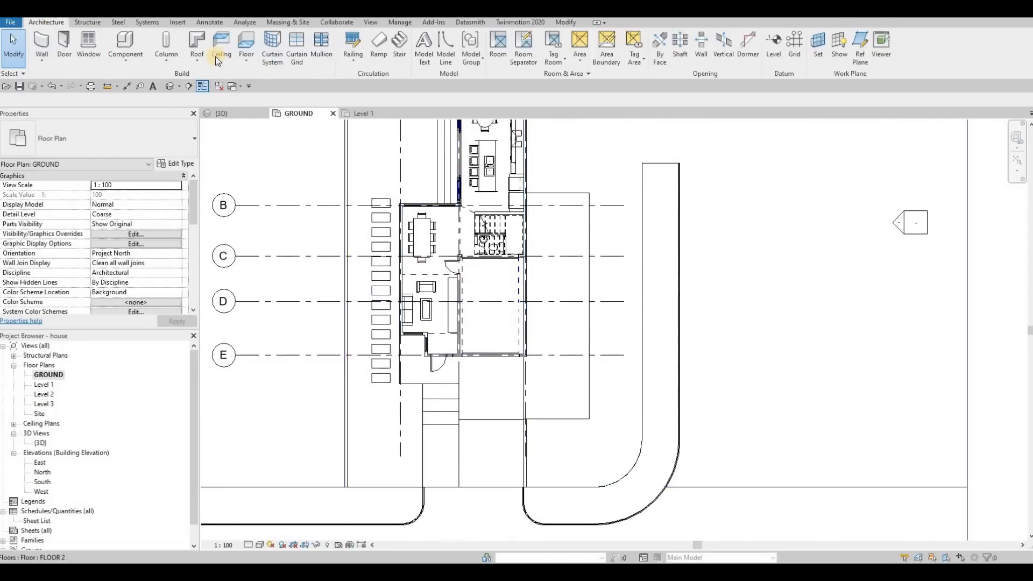
pyautogui.click(368, 23)
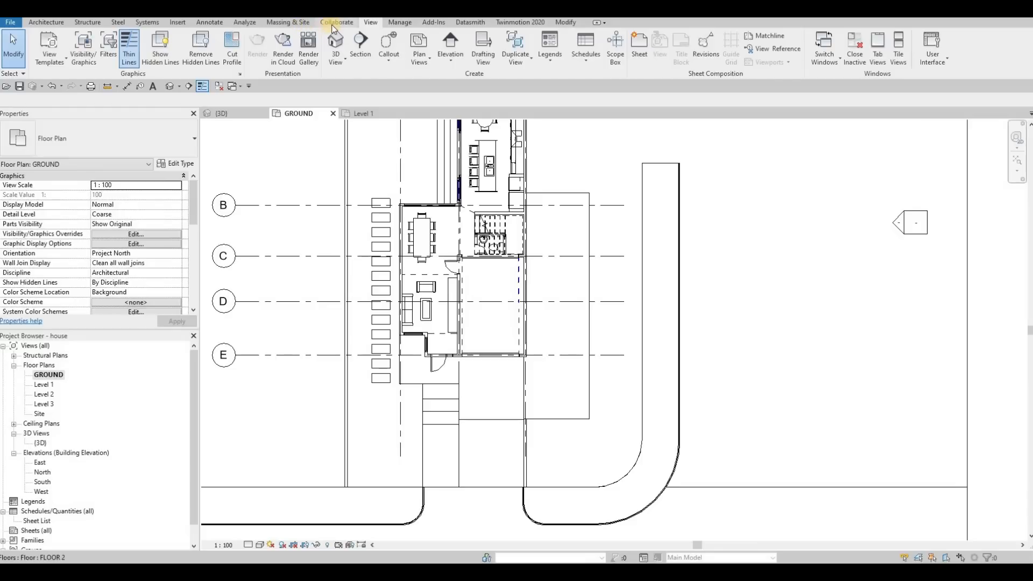
pyautogui.click(287, 22)
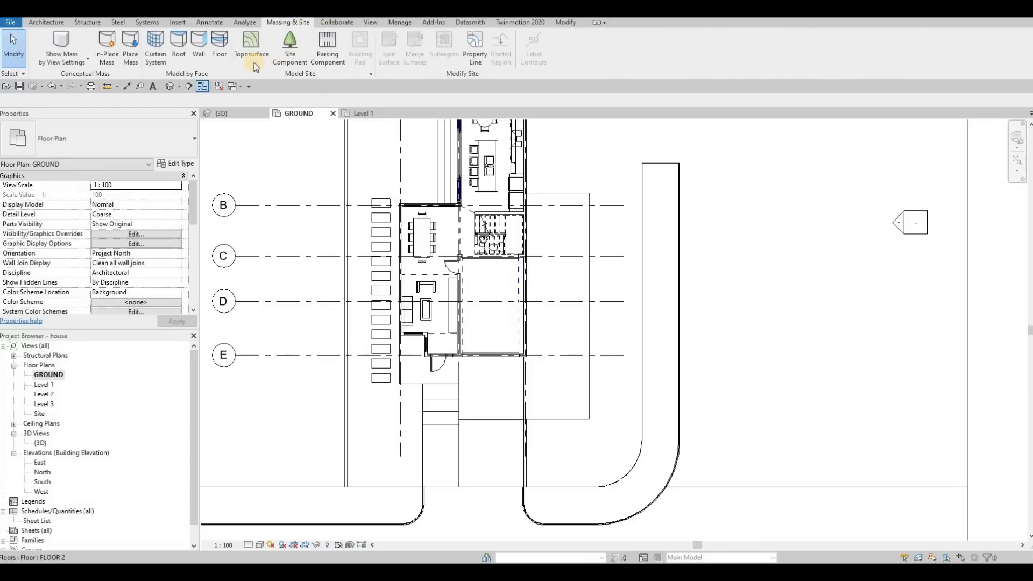
pyautogui.click(252, 58)
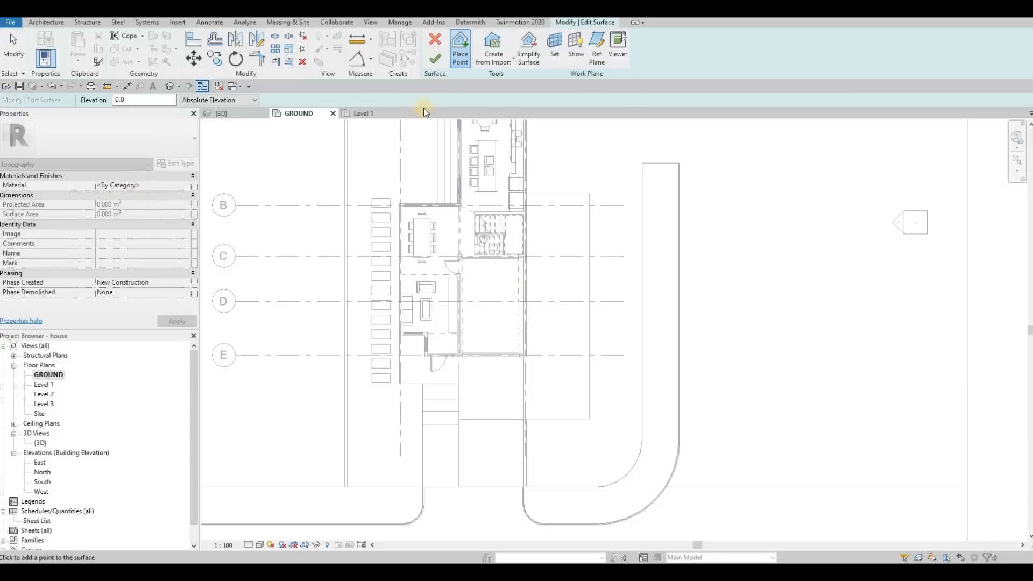
pyautogui.click(629, 170)
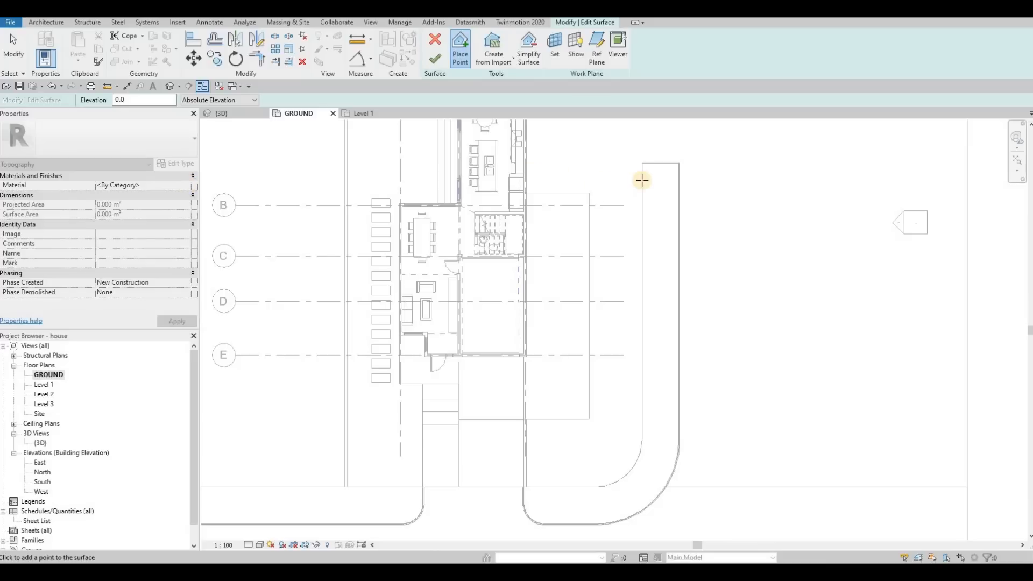
pyautogui.scroll(4, 646, 162)
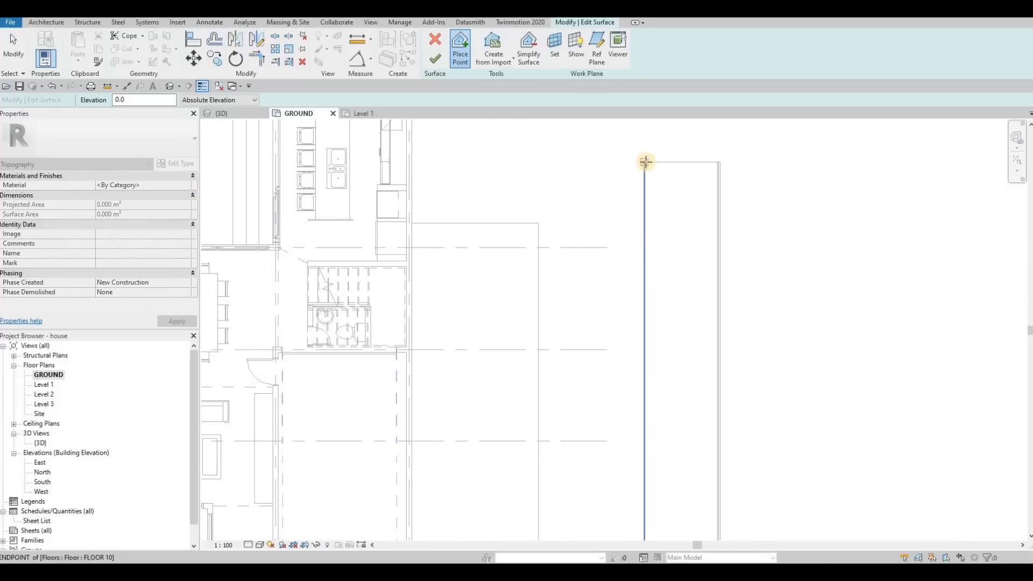
# Place surface points at elevation 0 down the sidewalk's inner edge, around its curve and along its front edge to the driveway corner.
pyautogui.moveTo(648, 274); pyautogui.dragTo(649, 112, button='middle')
pyautogui.moveTo(652, 344); pyautogui.dragTo(667, 133, button='middle')
pyautogui.scroll(1, 648, 344)
pyautogui.click(653, 389)
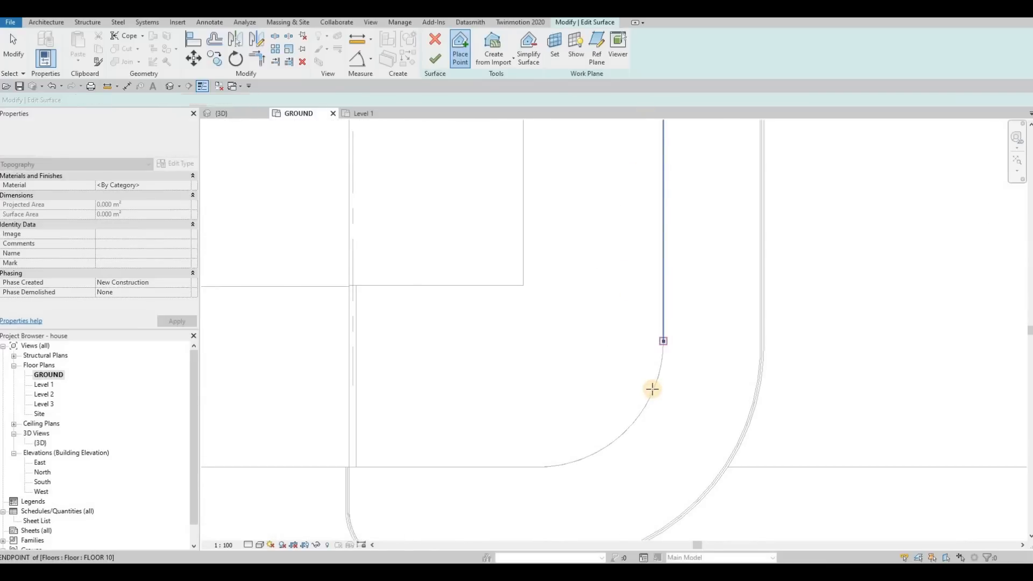
pyautogui.click(610, 444)
pyautogui.click(573, 461)
pyautogui.click(537, 467)
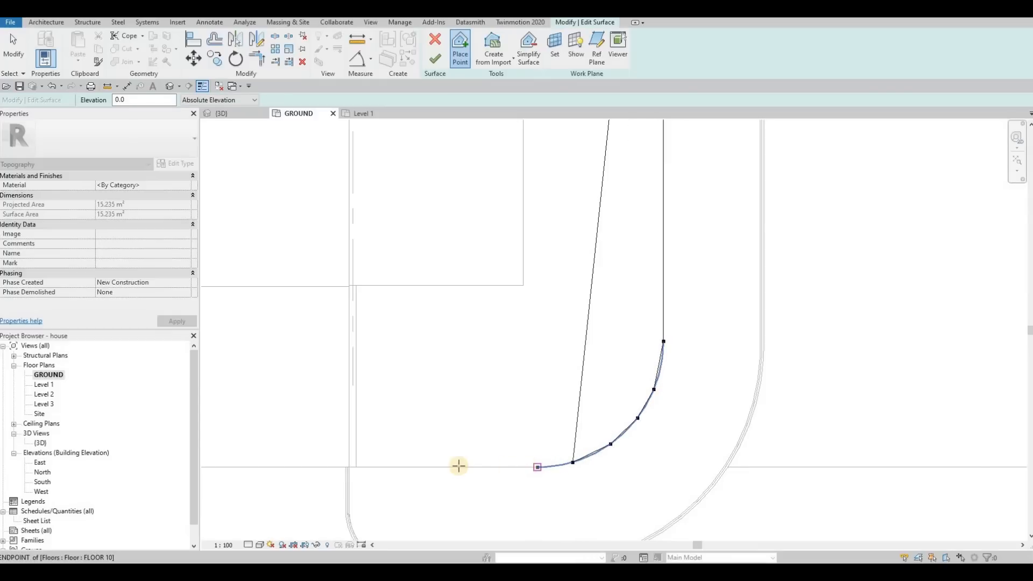
pyautogui.click(379, 467)
pyautogui.click(375, 412)
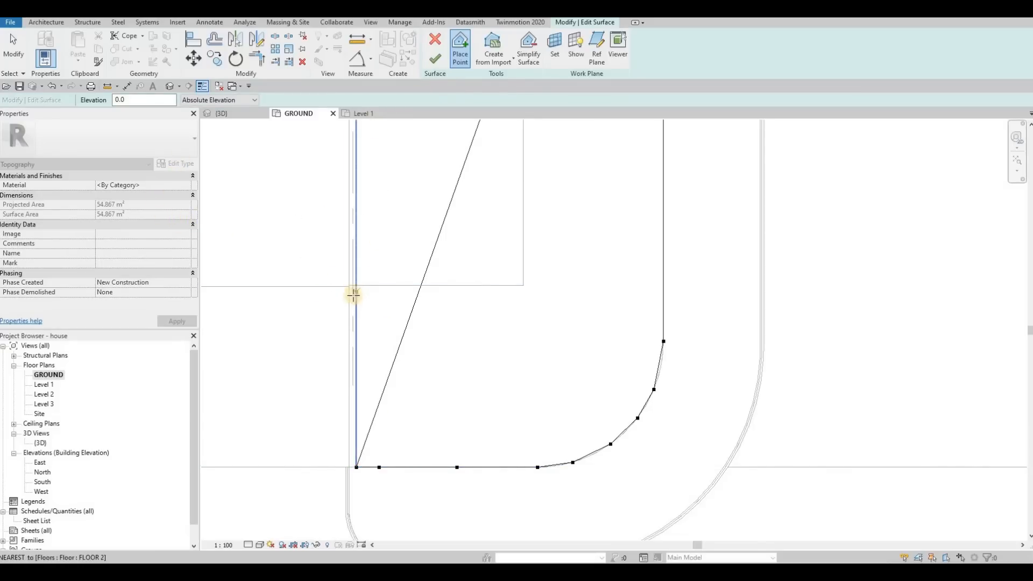
# Place points at elevation 400 from the driveway slope's top corner across the grass area to the house wall, and finish the toposurface.
pyautogui.moveTo(148, 101); pyautogui.dragTo(88, 101)
pyautogui.write('400')
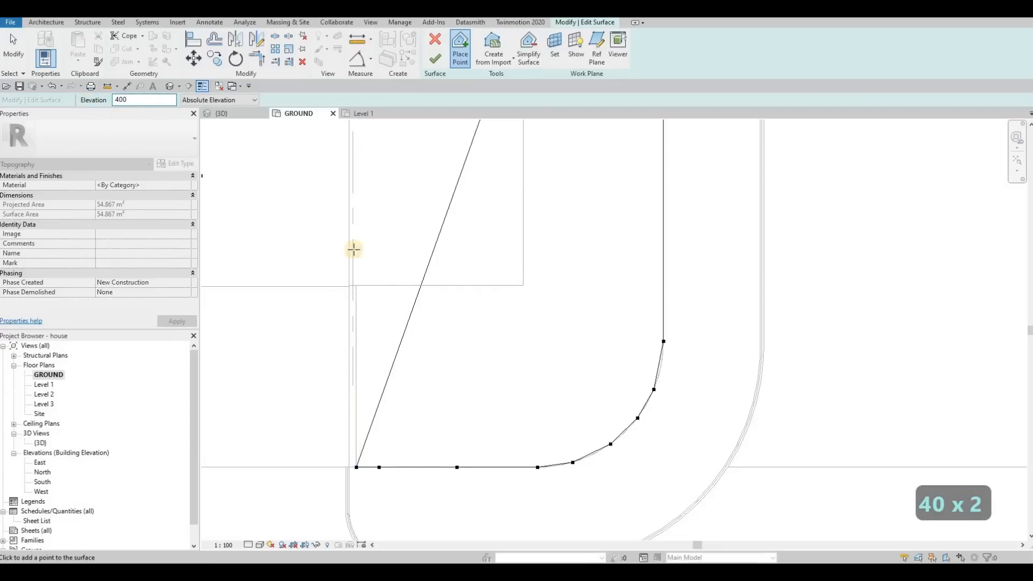
pyautogui.click(352, 286)
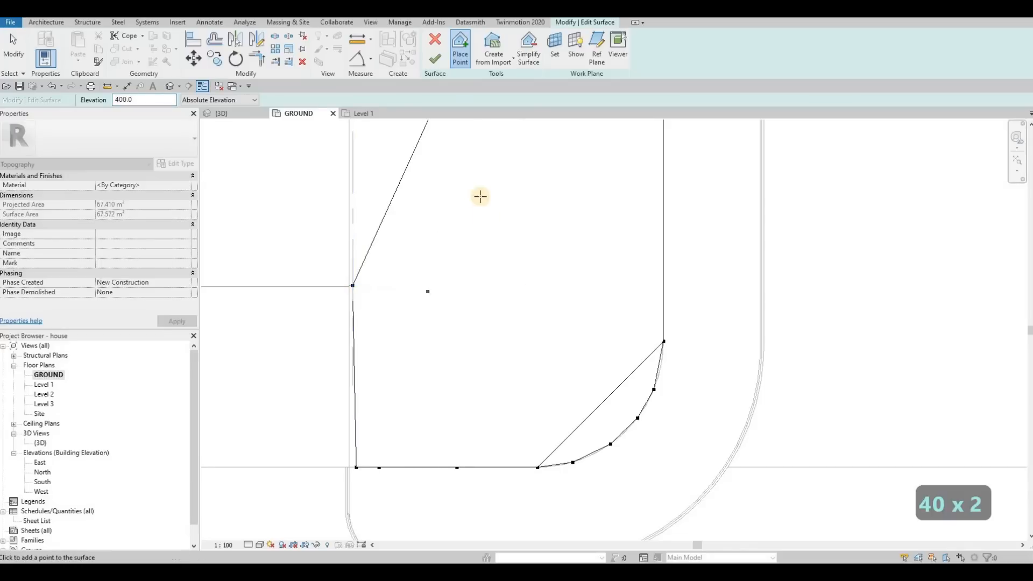
pyautogui.scroll(-5, 477, 314)
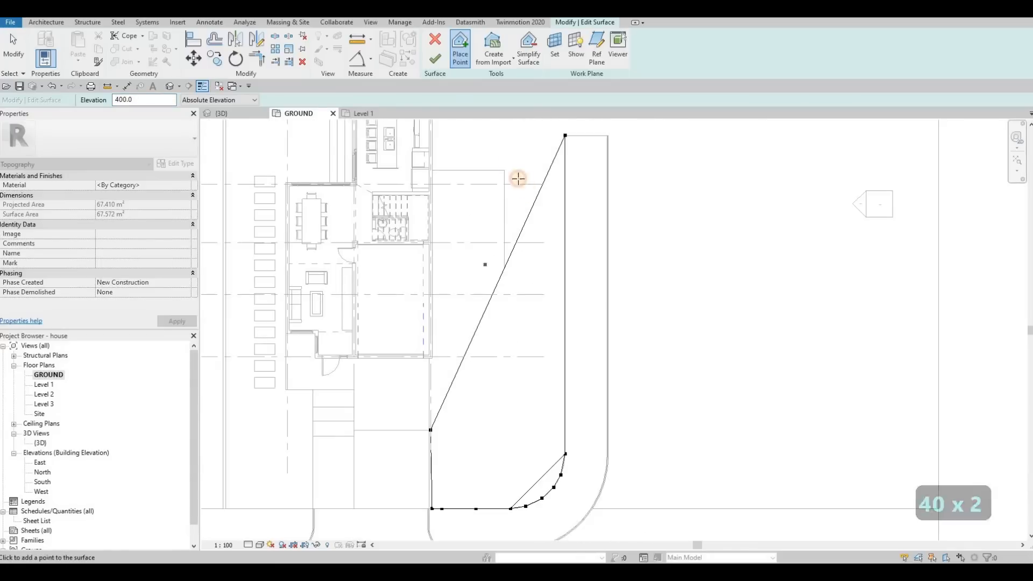
pyautogui.click(502, 158)
pyautogui.click(470, 146)
pyautogui.click(433, 145)
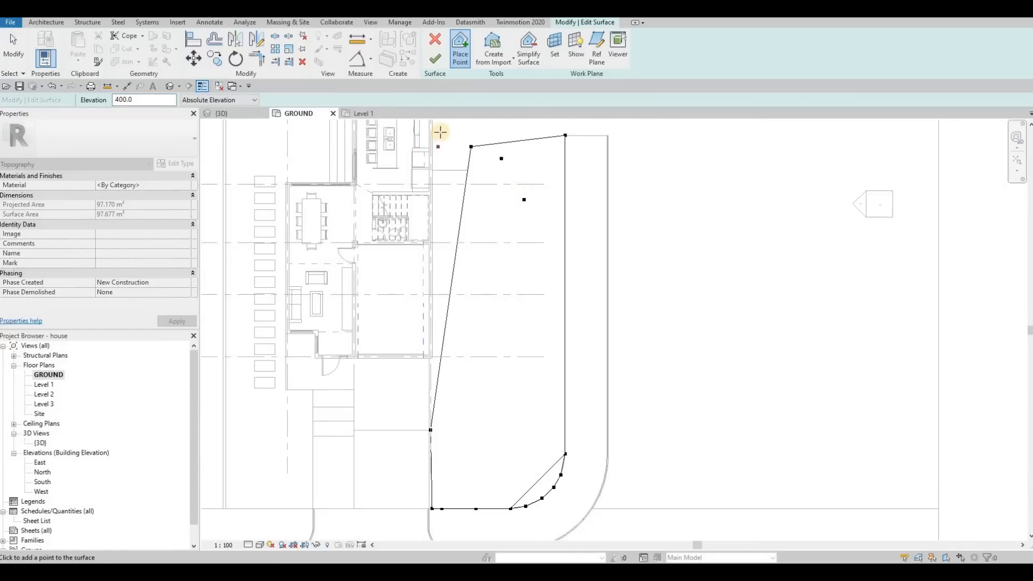
pyautogui.moveTo(452, 154); pyautogui.dragTo(454, 192, button='middle')
pyautogui.click(434, 145)
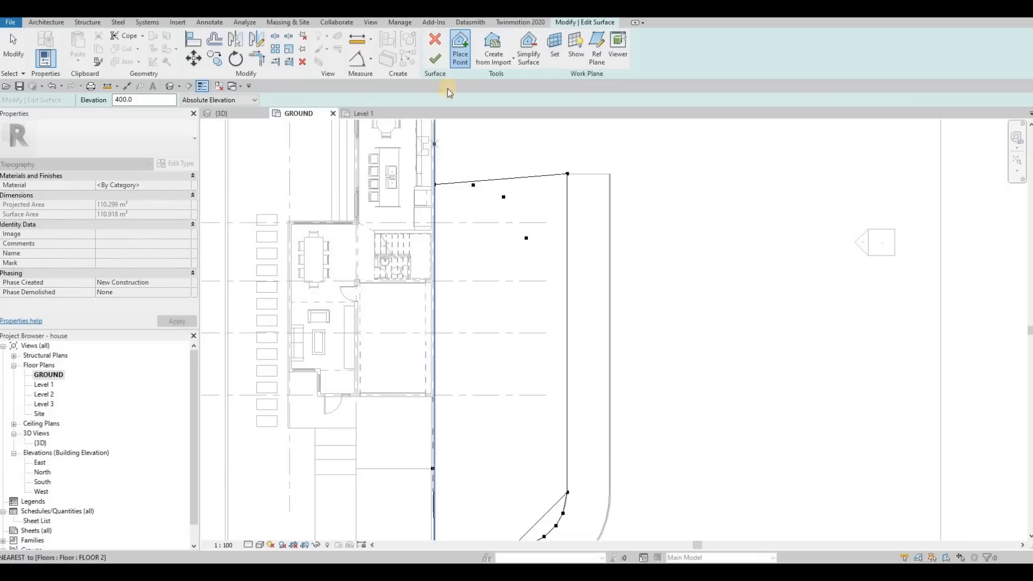
pyautogui.click(437, 60)
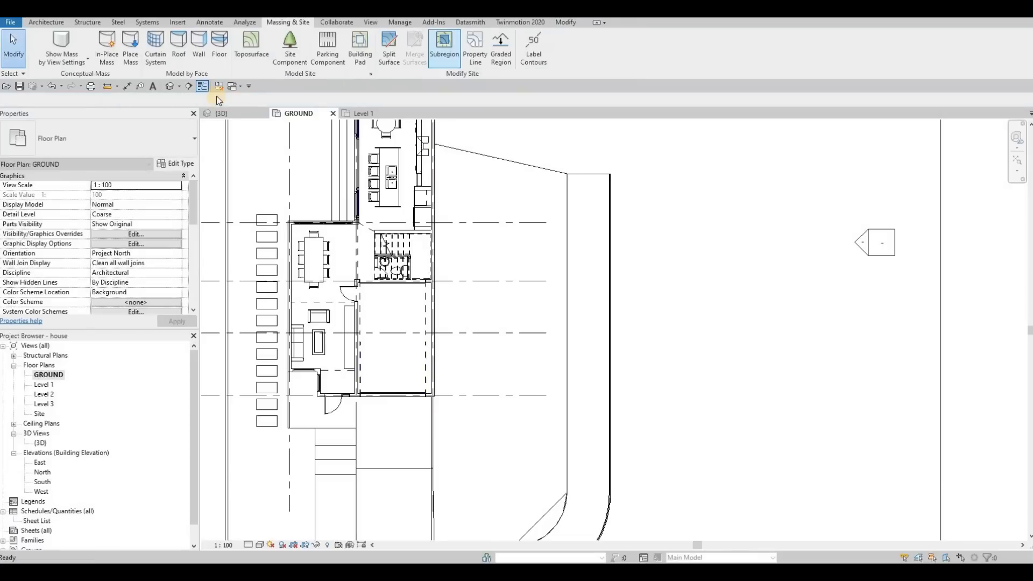
# Switch to the 3D view and select the new toposurface between the driveway and the sidewalk.
pyautogui.hotkey('ctrl', 'Tab')
pyautogui.keyDown('shift'); pyautogui.moveTo(613, 185); pyautogui.dragTo(566, 290, button='middle'); pyautogui.keyUp('shift')
pyautogui.click(517, 292)
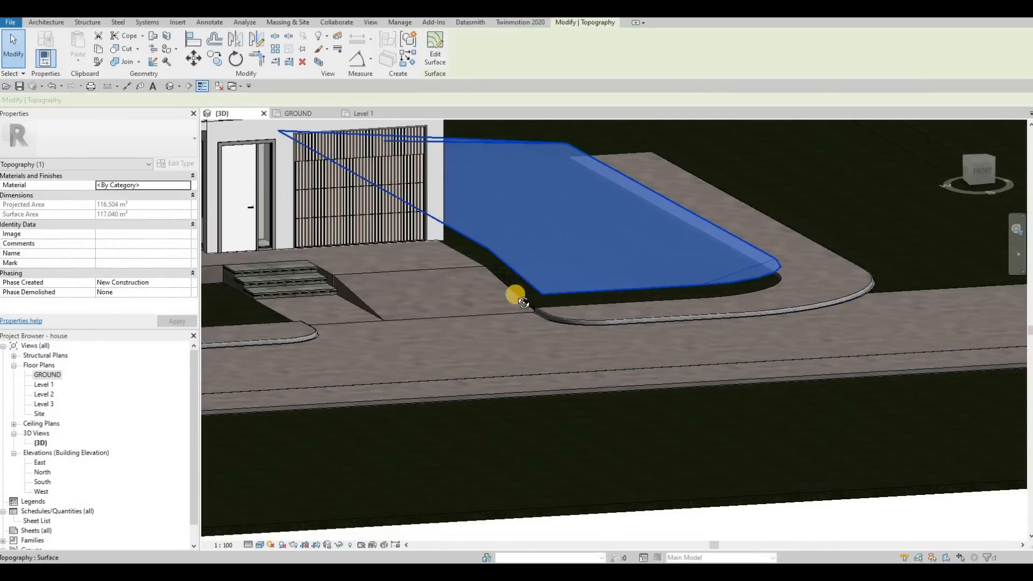
pyautogui.scroll(4, 436, 276)
pyautogui.moveTo(379, 255); pyautogui.dragTo(394, 250, button='middle')
# Try to assign a grass material to the selected toposurface.
pyautogui.click(163, 186)
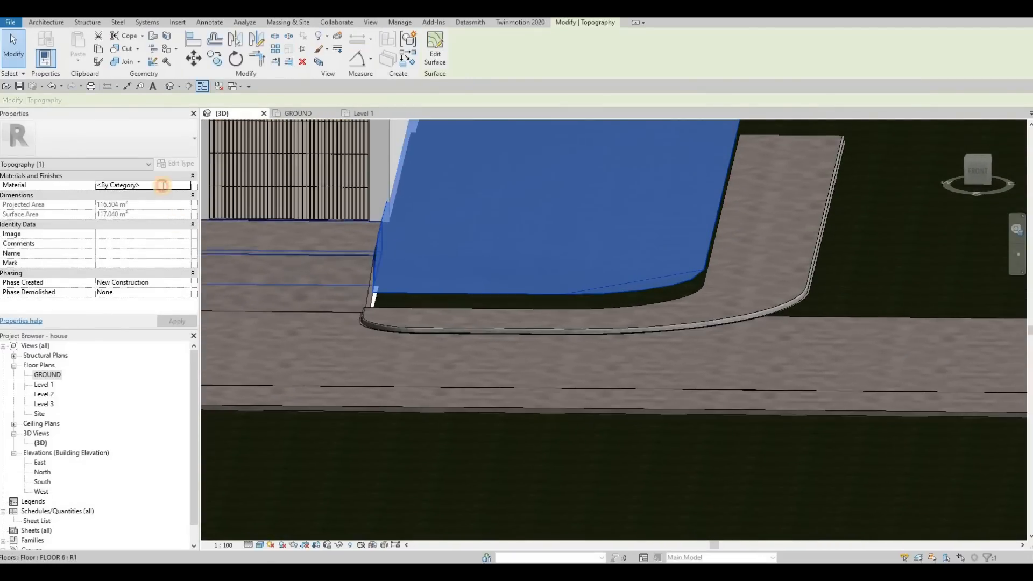
pyautogui.click(186, 186)
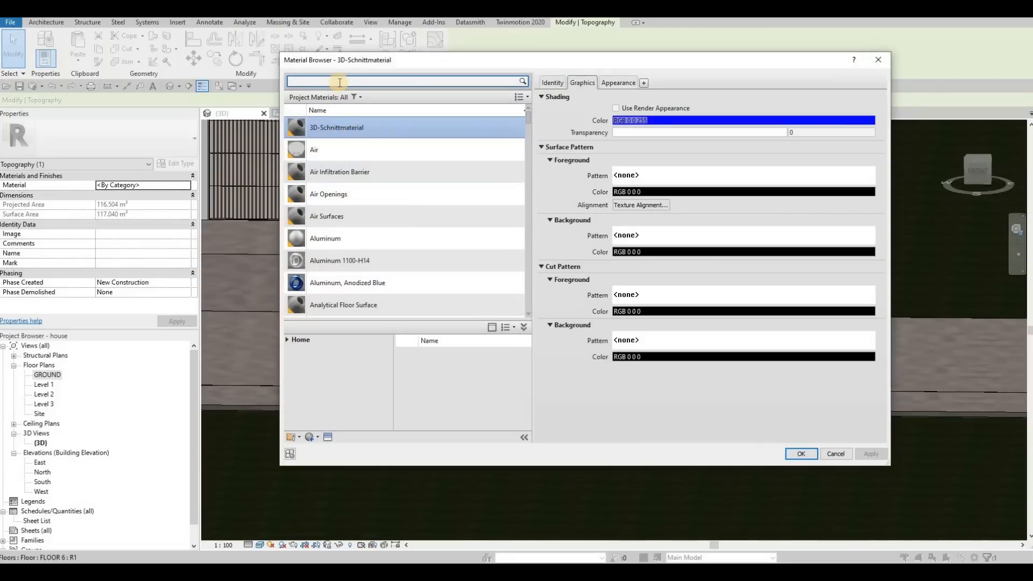
pyautogui.click(339, 83)
pyautogui.write('grass')
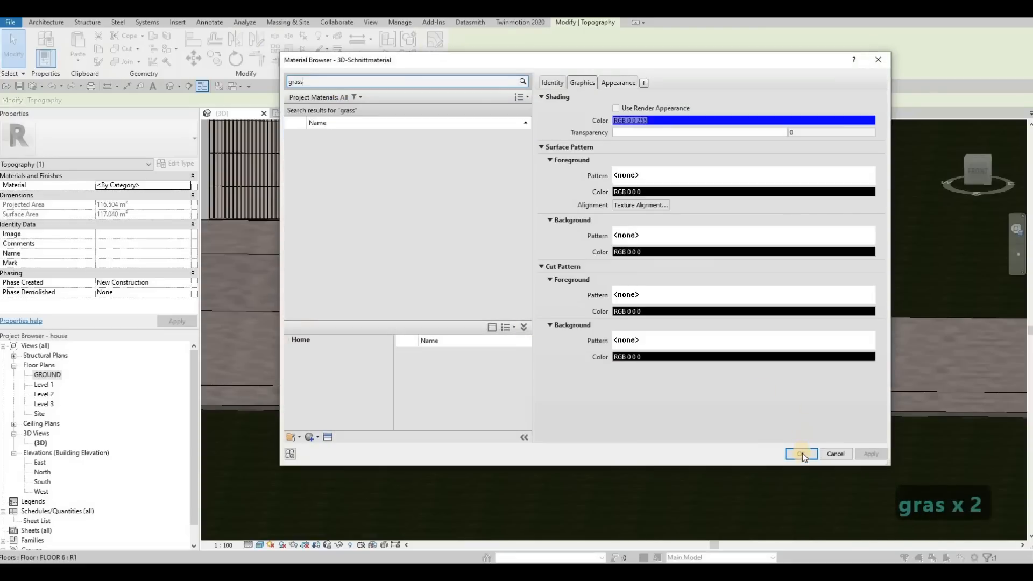
pyautogui.click(801, 454)
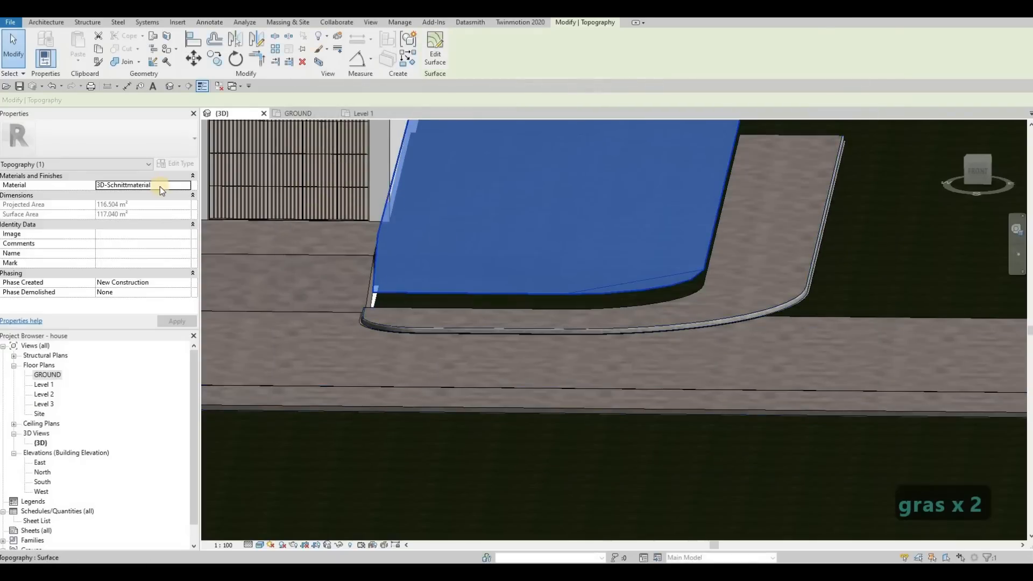
# Set the toposurface's material to Grass.
pyautogui.click(186, 185)
pyautogui.write('grass')
pyautogui.click(377, 141)
pyautogui.press('Return')
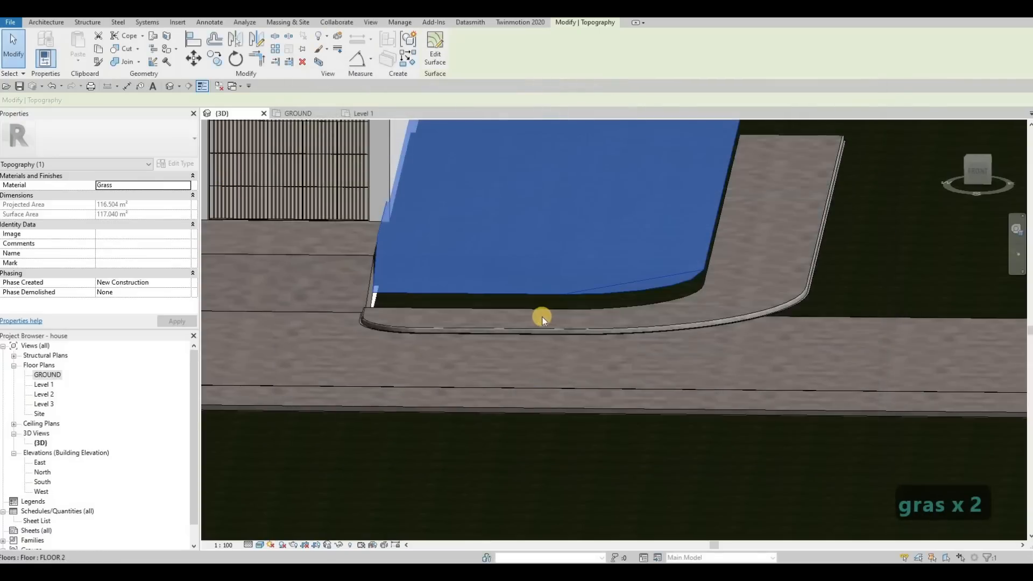
# Delete the raised grass floor beneath the toposurface.
pyautogui.keyDown('shift'); pyautogui.moveTo(555, 302); pyautogui.dragTo(659, 246, button='middle'); pyautogui.keyUp('shift')
pyautogui.scroll(2, 544, 249)
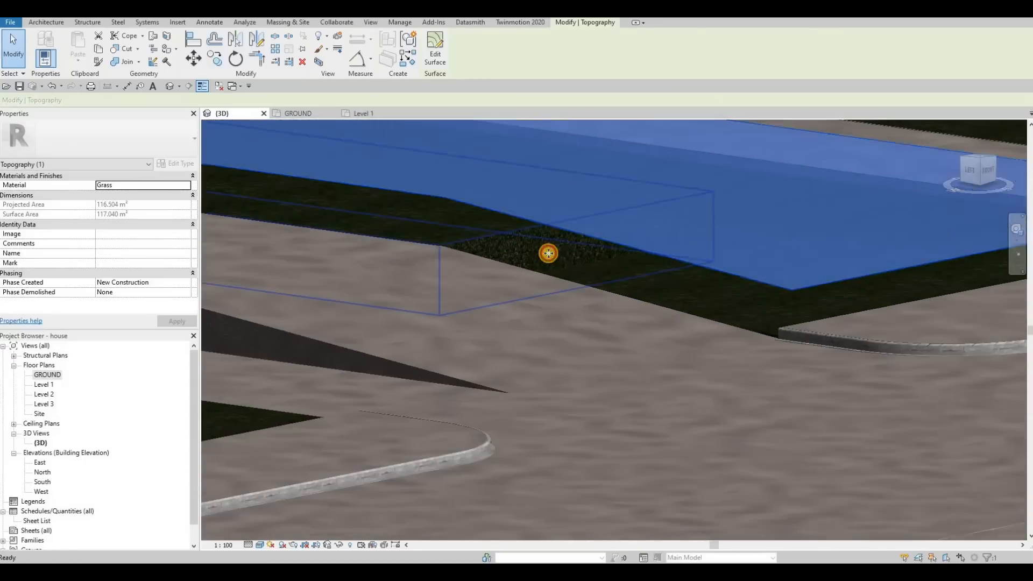
pyautogui.press('Escape')
pyautogui.click(706, 271)
pyautogui.press('Delete')
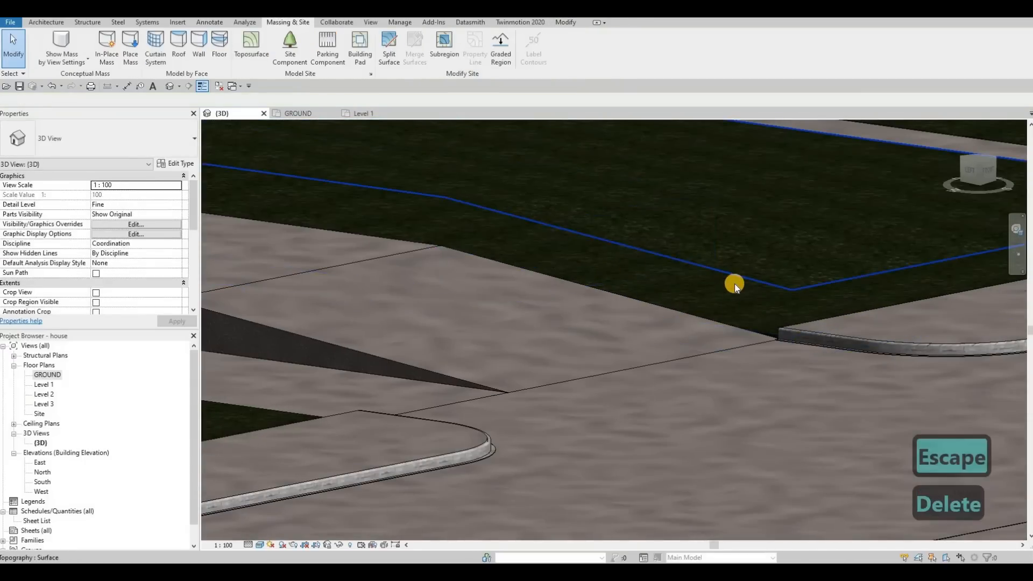
# Examine how the toposurface's edges meet the base floor, the driveway slope and the sidewalk corner.
pyautogui.click(691, 317)
pyautogui.scroll(3, 652, 293)
pyautogui.moveTo(652, 292); pyautogui.dragTo(580, 419, button='middle')
pyautogui.scroll(-3, 580, 418)
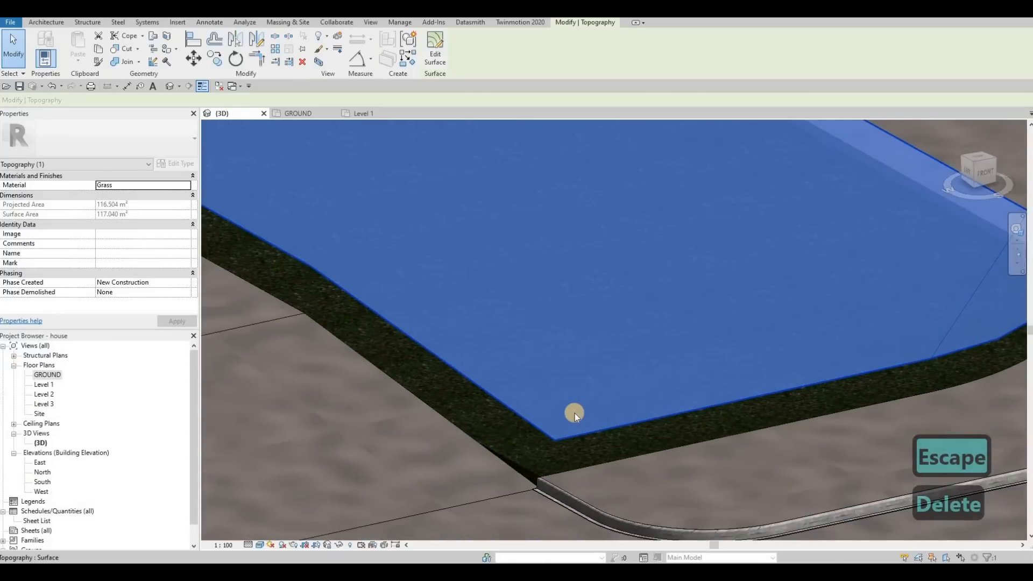
pyautogui.press('Escape')
pyautogui.click(507, 380)
pyautogui.click(251, 267)
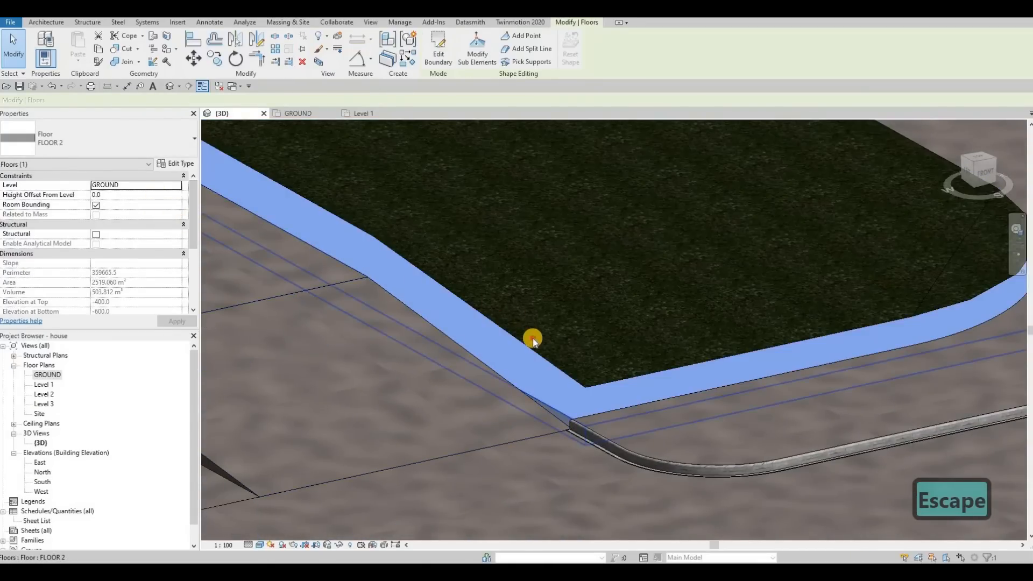
pyautogui.press('Escape')
pyautogui.click(270, 264)
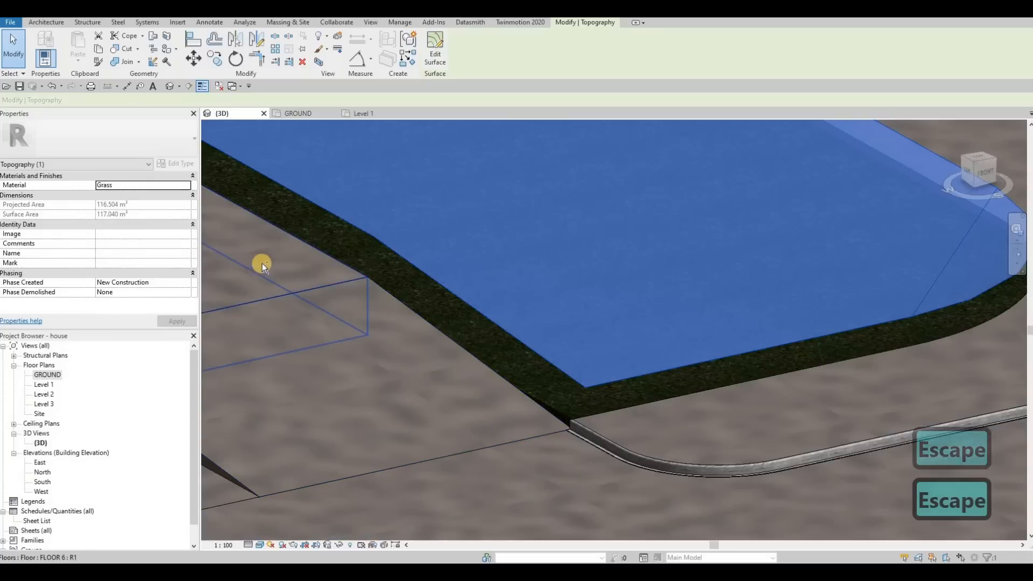
# Examine the toposurface's height against the level lines in the South elevation.
pyautogui.keyDown('shift'); pyautogui.moveTo(318, 256); pyautogui.dragTo(152, 300, button='middle'); pyautogui.keyUp('shift')
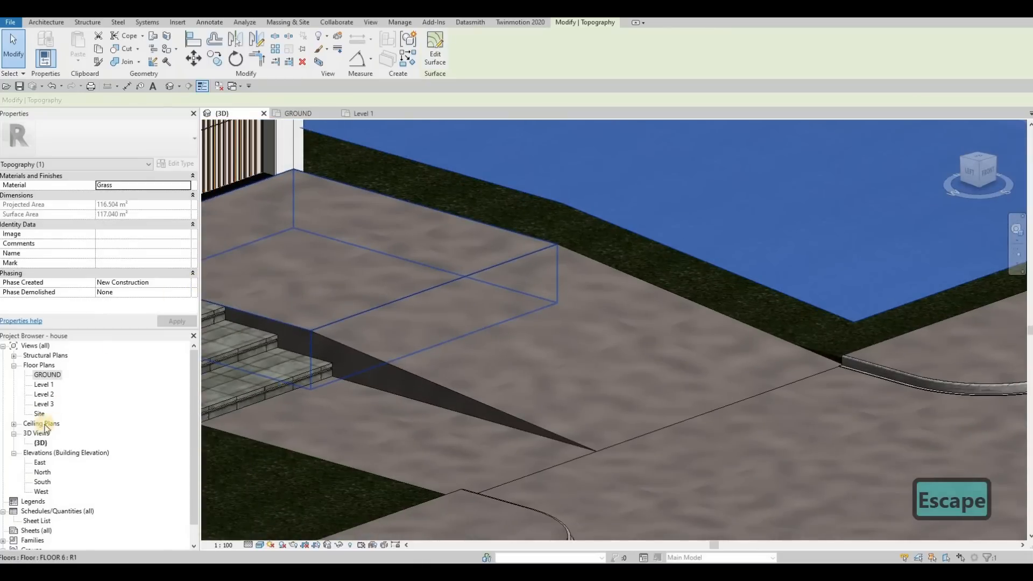
pyautogui.doubleClick(43, 482)
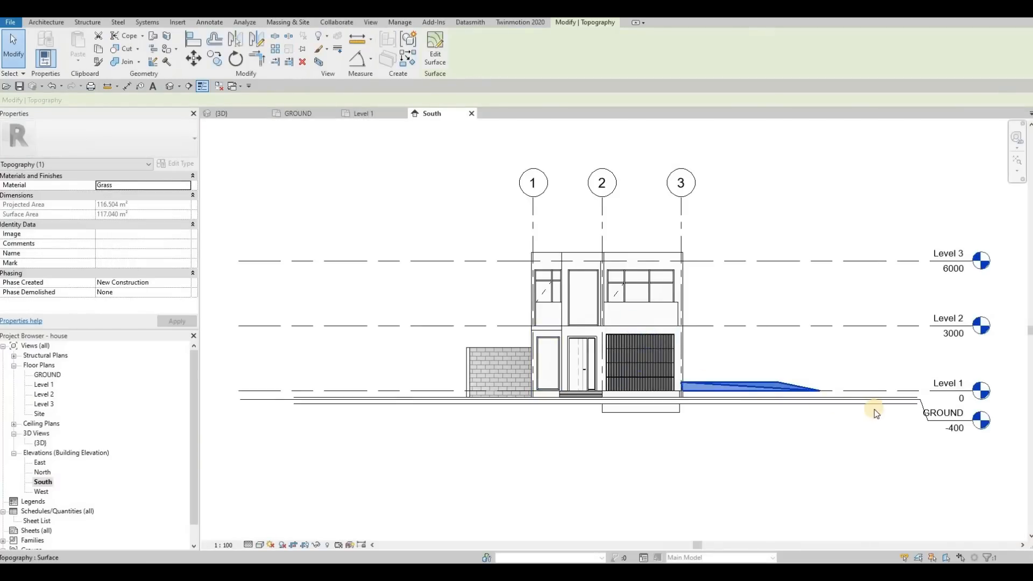
pyautogui.scroll(3, 871, 410)
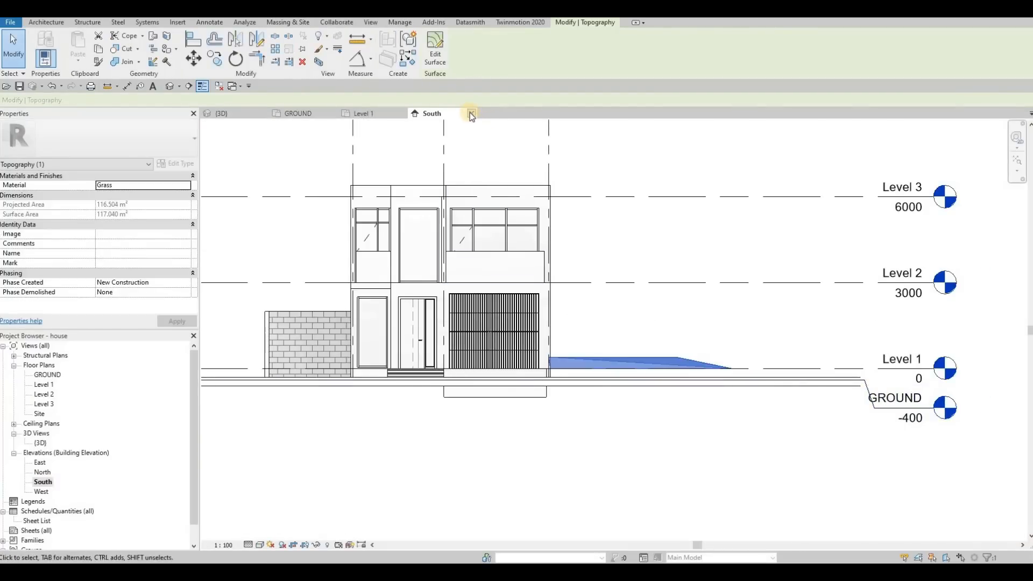
pyautogui.click(471, 114)
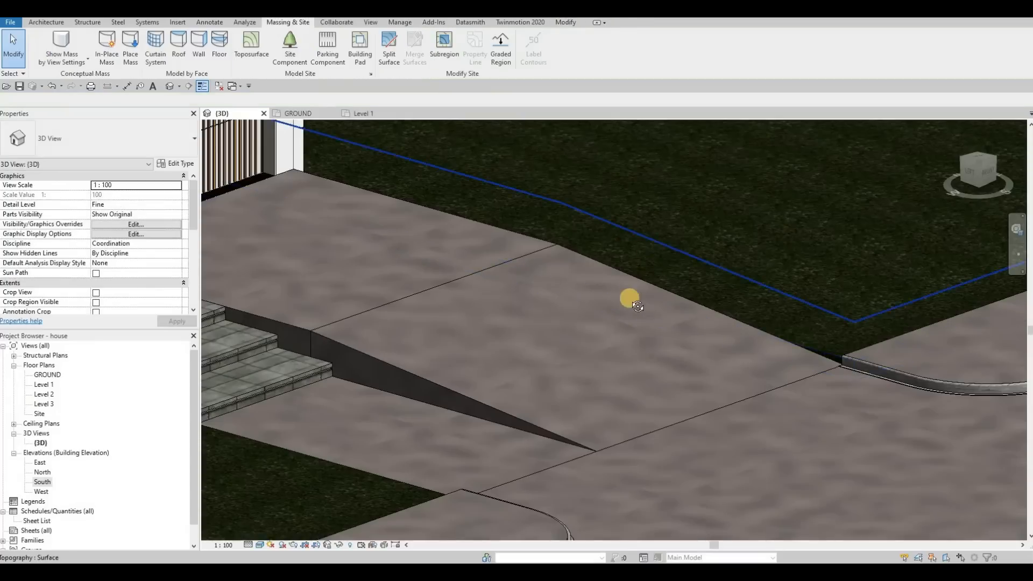
# Edit the toposurface's points in the GROUND plan, setting the far corner boundary point at the sidewalk's end to elevation -400.
pyautogui.click(637, 306)
pyautogui.keyDown('shift'); pyautogui.moveTo(638, 306); pyautogui.dragTo(320, 219, button='middle'); pyautogui.keyUp('shift')
pyautogui.click(431, 69)
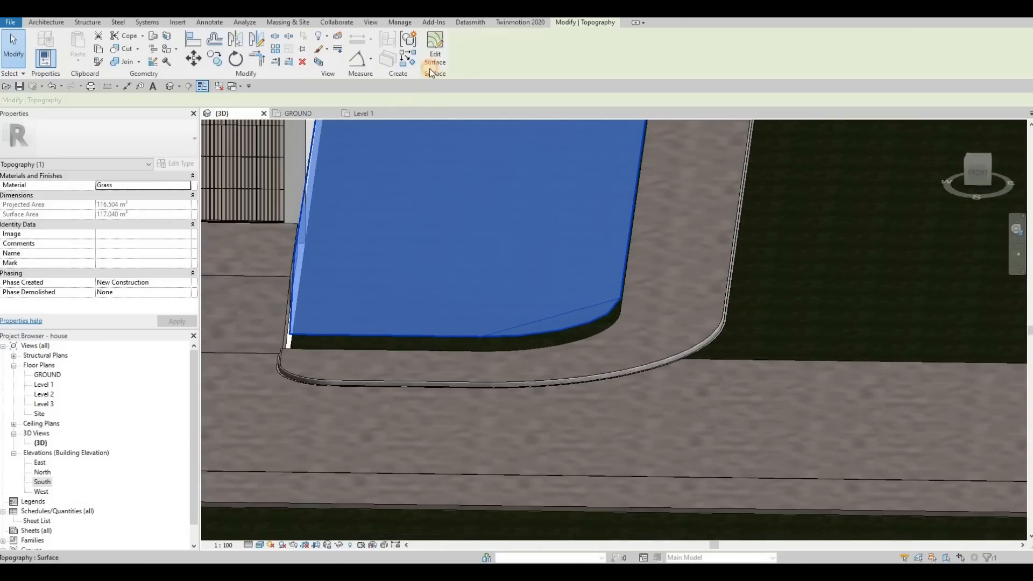
pyautogui.keyDown('shift'); pyautogui.moveTo(548, 257); pyautogui.dragTo(66, 358, button='middle'); pyautogui.keyUp('shift')
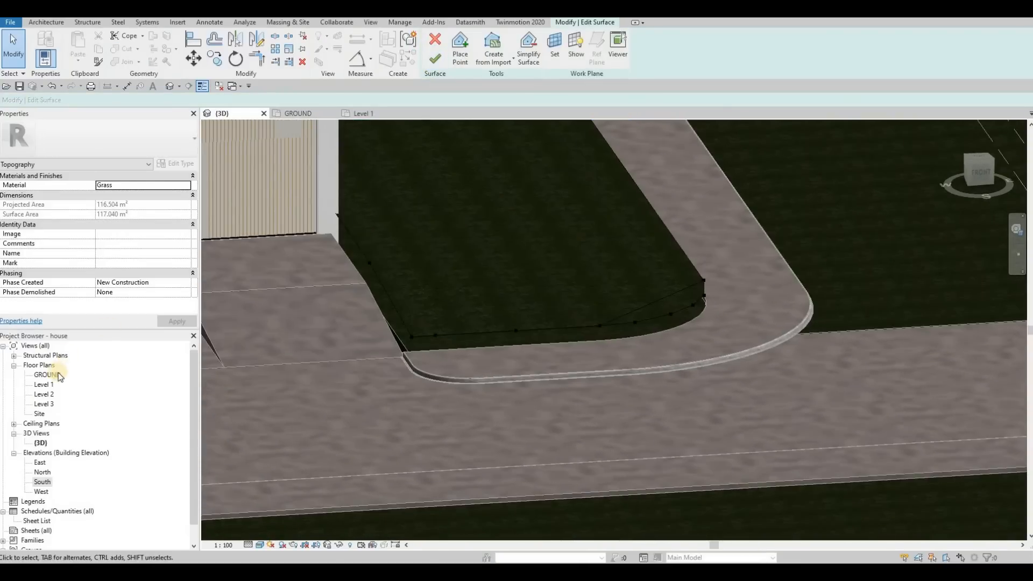
pyautogui.doubleClick(56, 376)
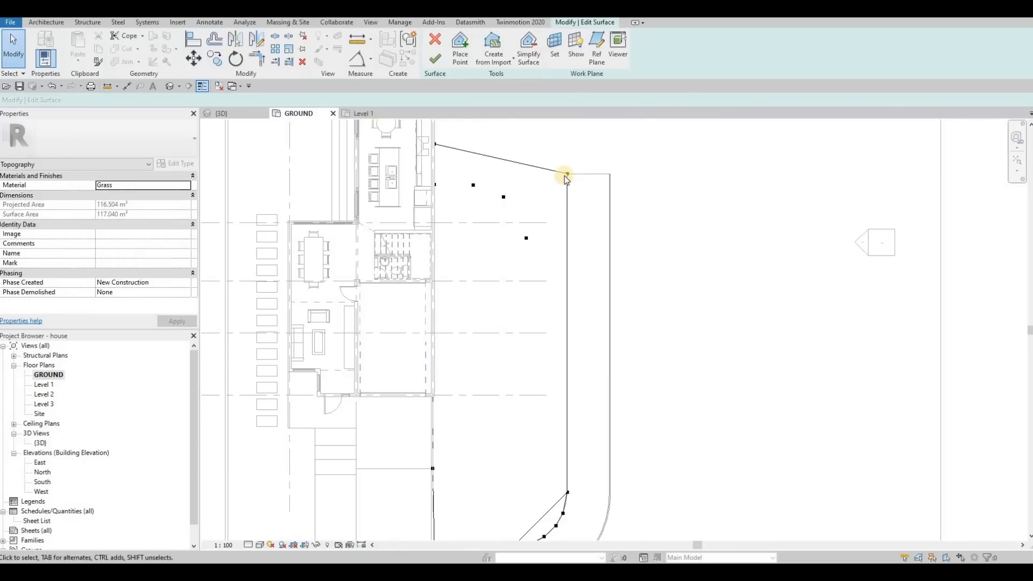
pyautogui.click(567, 174)
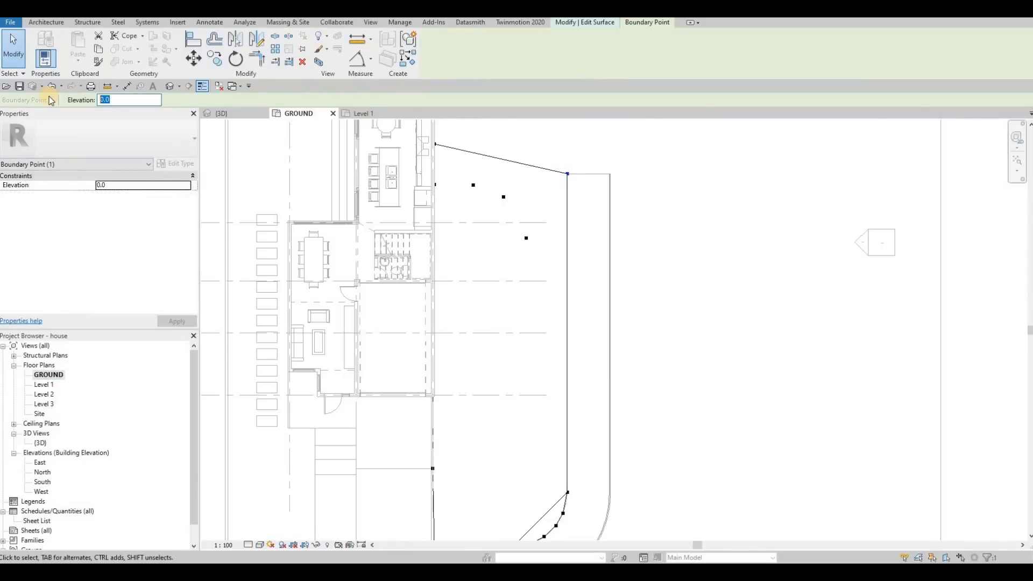
pyautogui.write('-400')
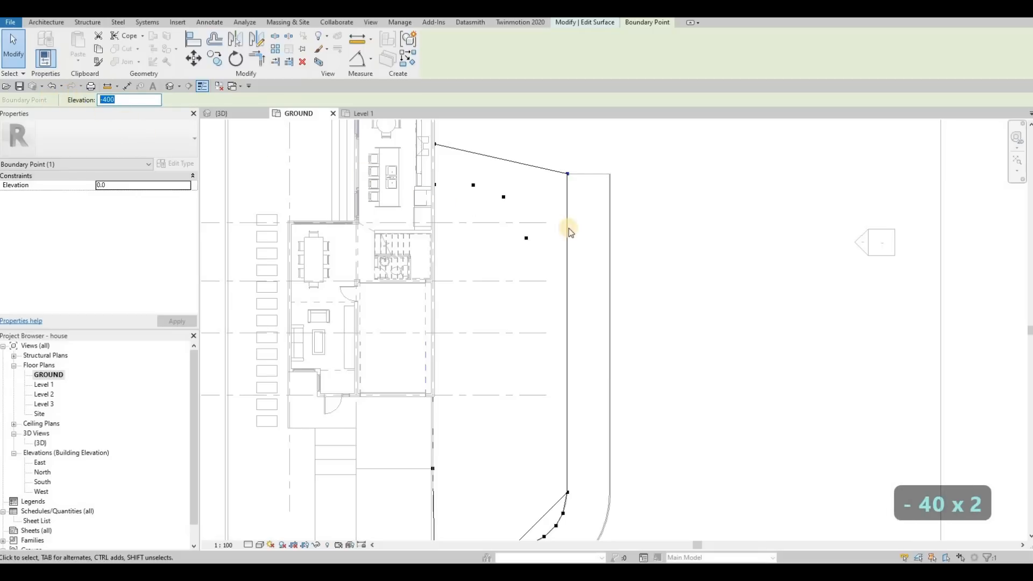
# Apply the same -400 elevation to the boundary point where the sidewalk's straight inner edge meets the corner curve.
pyautogui.hotkey('ctrl', 'c')
pyautogui.click(549, 229)
pyautogui.click(568, 495)
pyautogui.moveTo(115, 101); pyautogui.dragTo(68, 102)
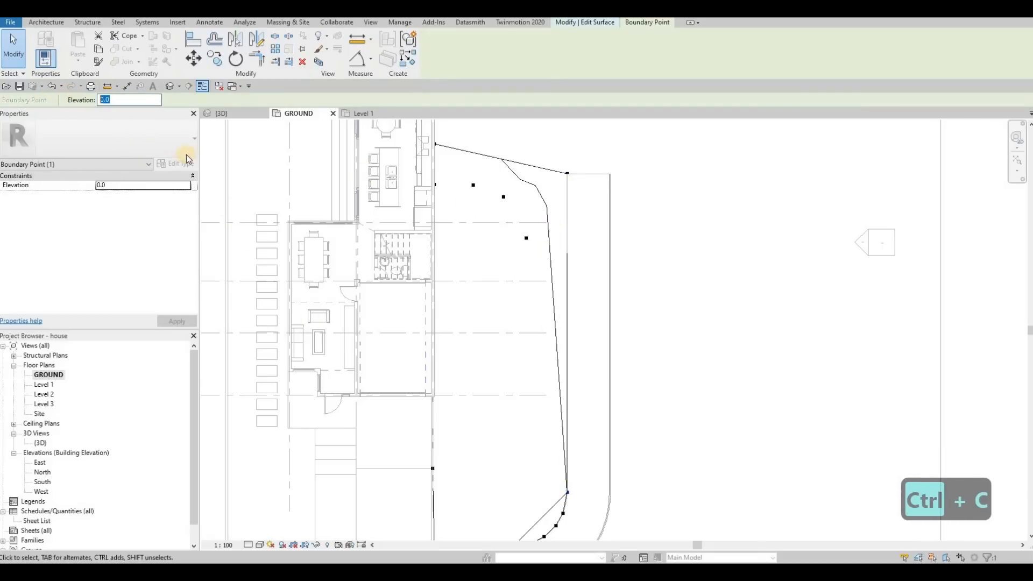
pyautogui.hotkey('ctrl', 'v')
pyautogui.hotkey('ctrl', 'f')
pyautogui.click(645, 445)
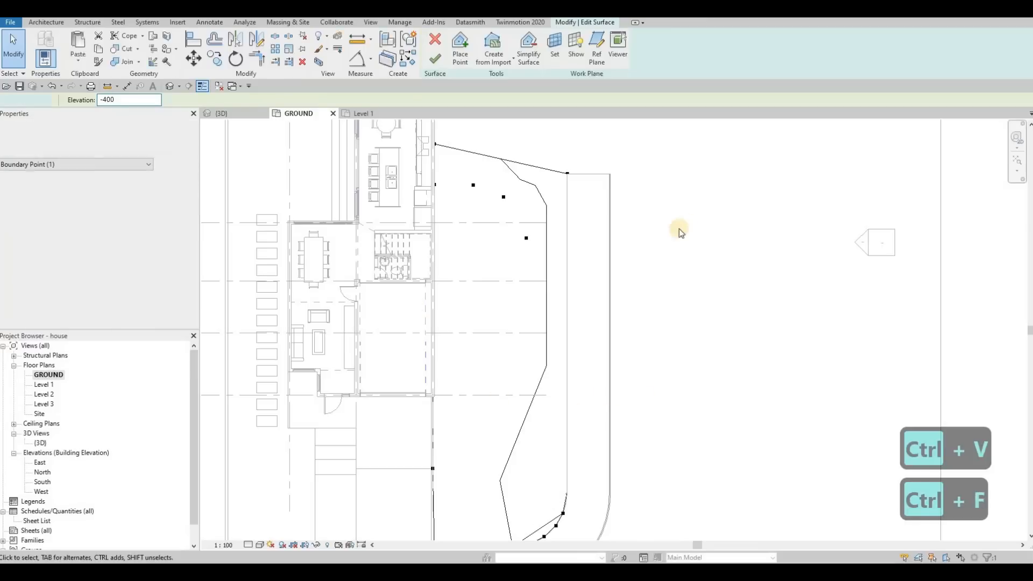
# Set the three middle boundary points along the sidewalk's corner curve to elevation -400.
pyautogui.moveTo(596, 331); pyautogui.dragTo(595, 313, button='middle')
pyautogui.click(595, 314)
pyautogui.moveTo(130, 97); pyautogui.dragTo(77, 95)
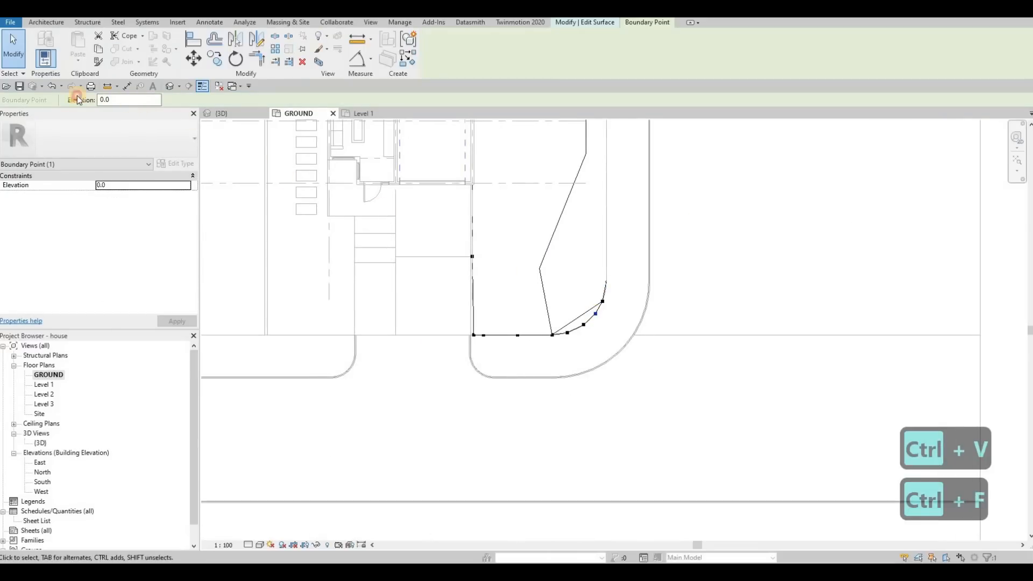
pyautogui.hotkey('ctrl', 'v')
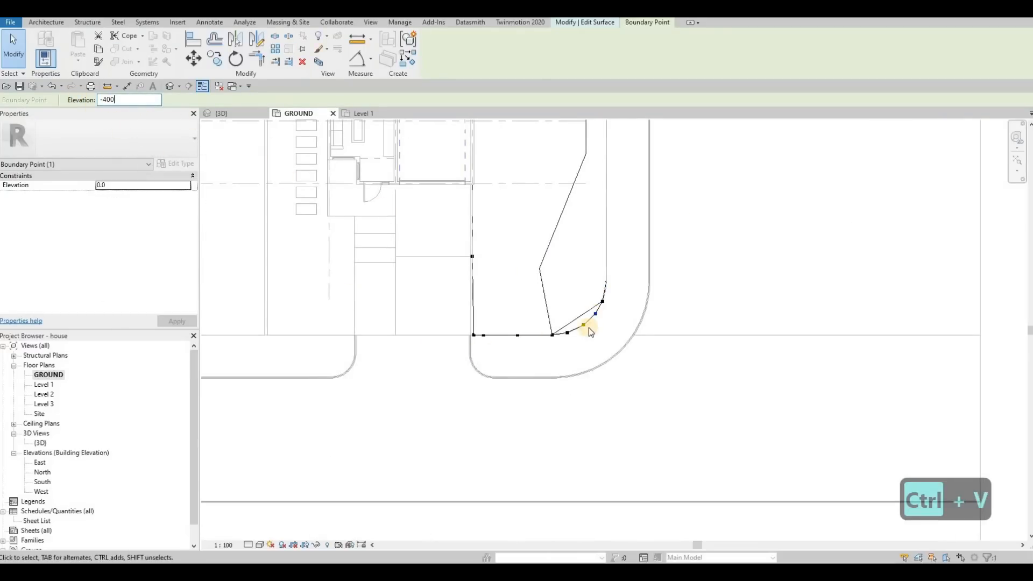
pyautogui.click(562, 334)
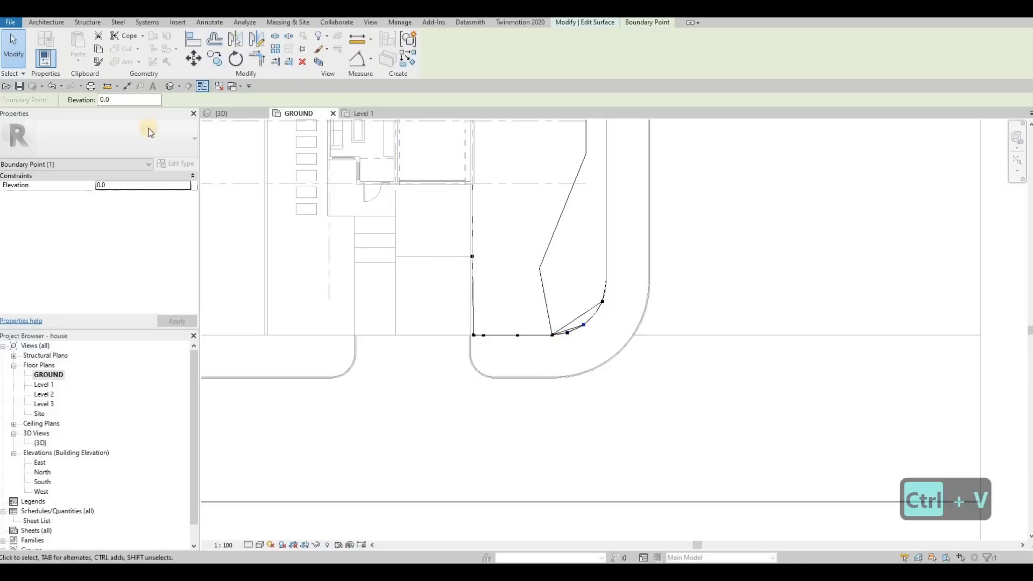
pyautogui.moveTo(131, 100); pyautogui.dragTo(80, 99)
pyautogui.hotkey('ctrl', 'v')
pyautogui.click(567, 333)
pyautogui.hotkey('ctrl', 'v')
# Set the boundary points on the straight front edge, including the corner beside the driveway, to elevation -400.
pyautogui.click(517, 334)
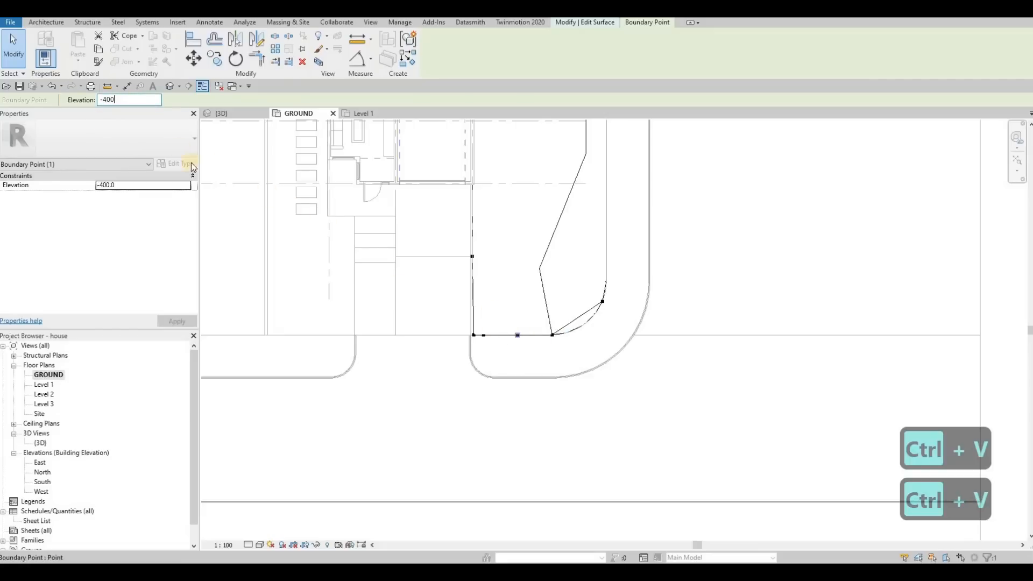
pyautogui.hotkey('ctrl', 'v')
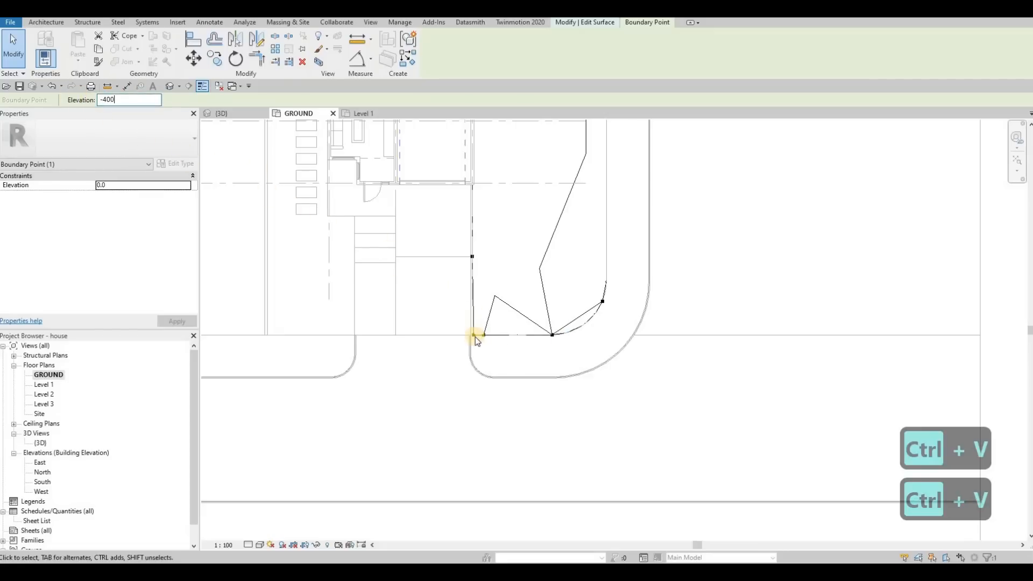
pyautogui.click(474, 335)
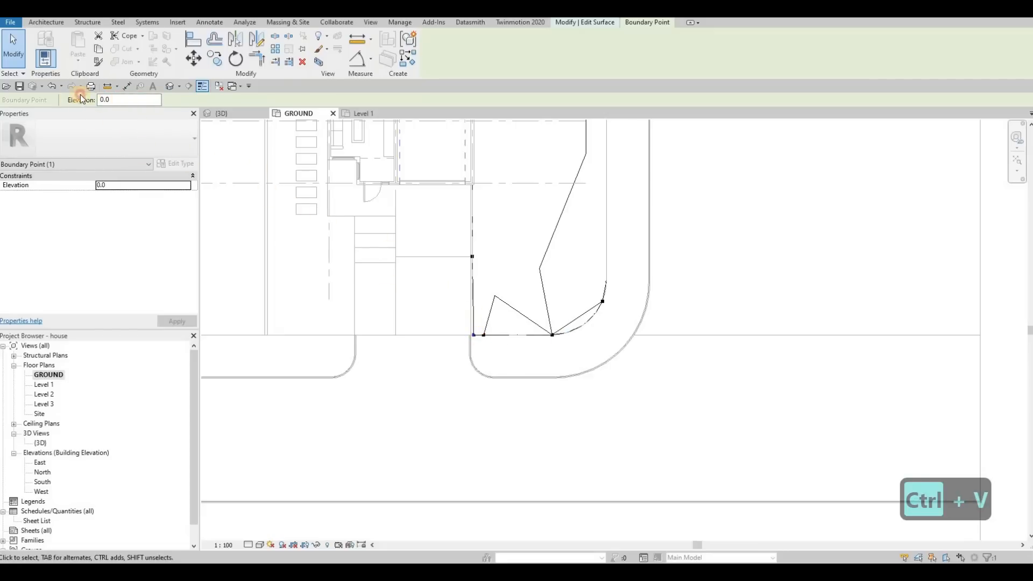
pyautogui.hotkey('ctrl', 'v')
pyautogui.click(483, 335)
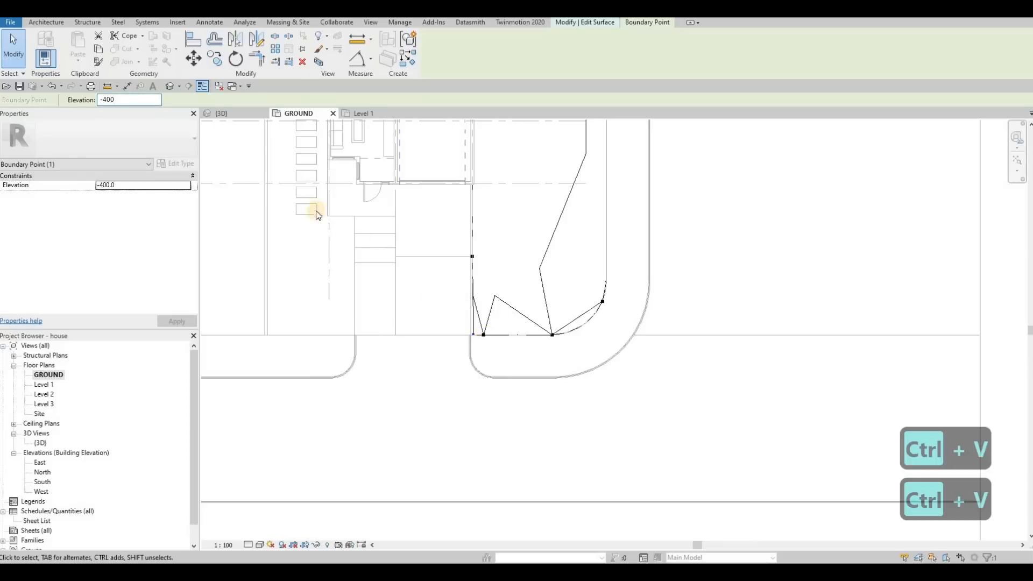
pyautogui.write('-400')
# In the 3D view, set the two remaining raised boundary points at the corner curve to elevation -400.
pyautogui.click(222, 113)
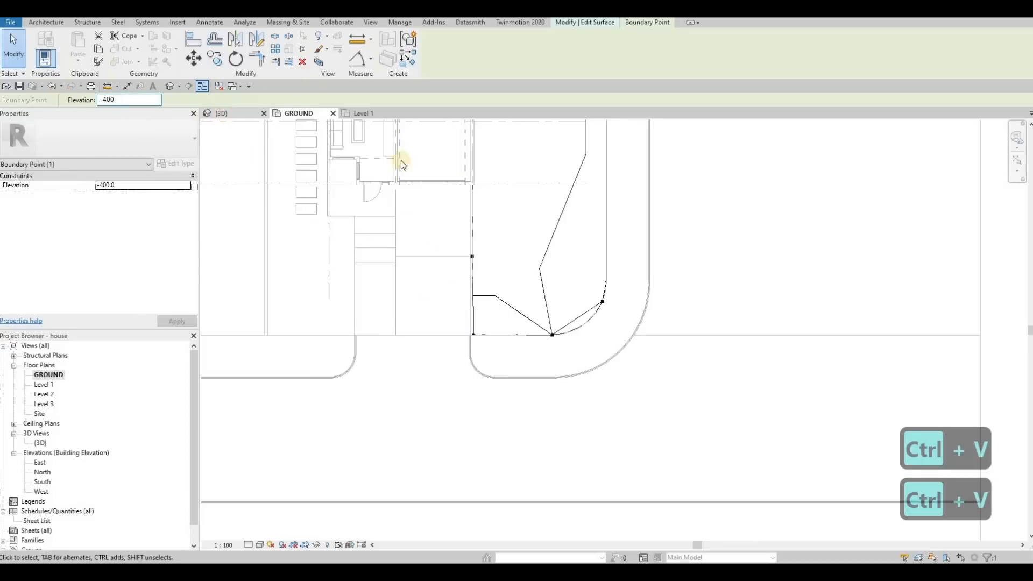
pyautogui.keyDown('shift'); pyautogui.moveTo(532, 188); pyautogui.dragTo(619, 266, button='middle'); pyautogui.keyUp('shift')
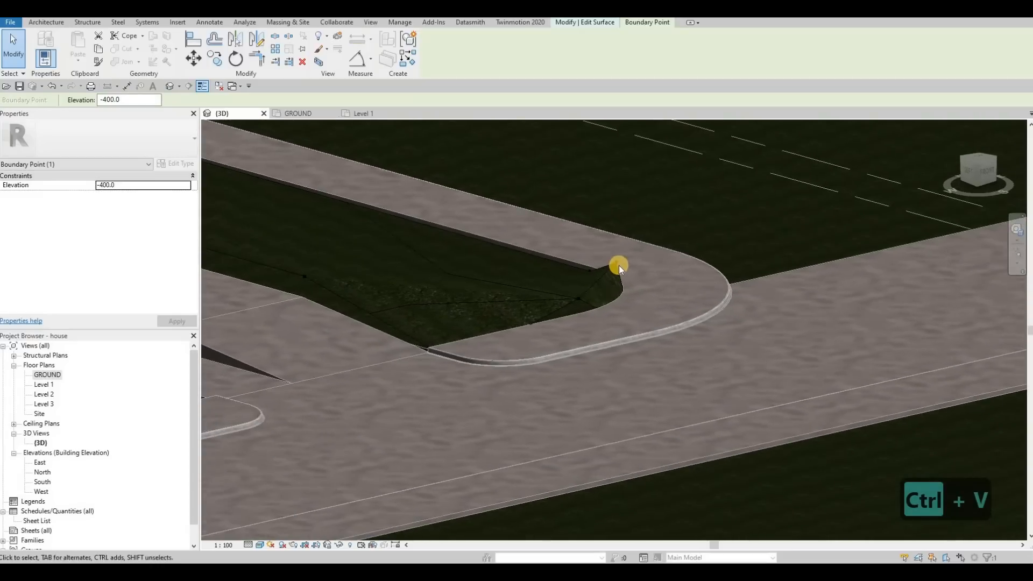
pyautogui.click(124, 102)
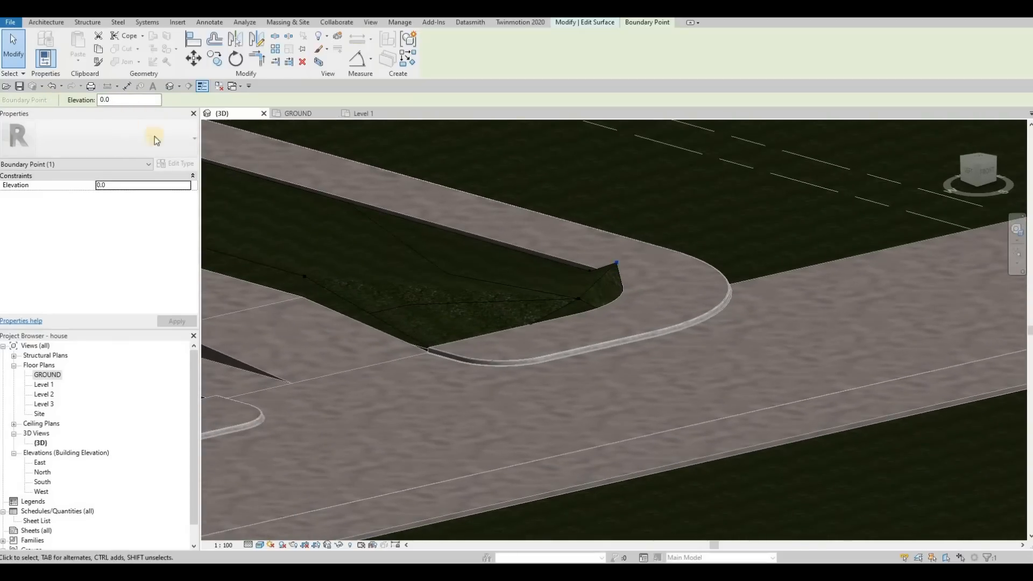
pyautogui.write('-400')
pyautogui.press('Return')
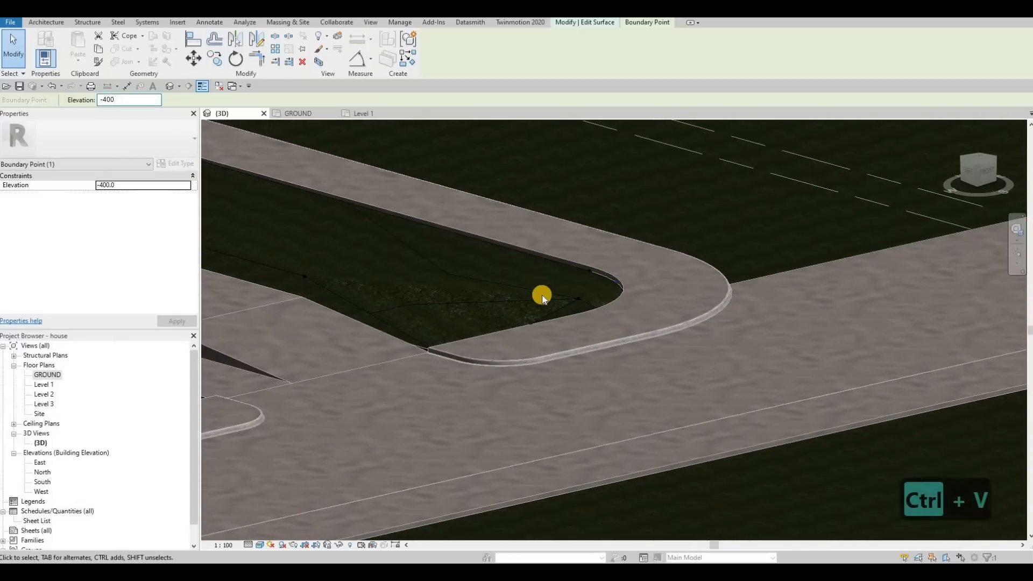
pyautogui.click(579, 299)
pyautogui.write('-400')
pyautogui.press('Return')
# Set the boundary point beside the top of the driveway slope to elevation -200.
pyautogui.keyDown('shift'); pyautogui.moveTo(374, 299); pyautogui.dragTo(460, 298, button='middle'); pyautogui.keyUp('shift')
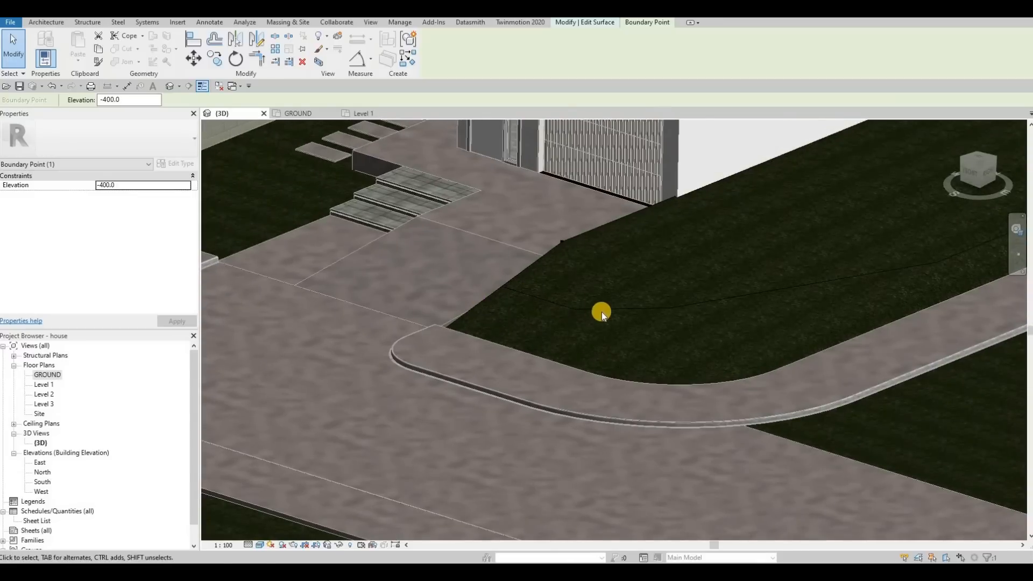
pyautogui.moveTo(601, 311); pyautogui.dragTo(599, 312, button='middle')
pyautogui.keyDown('shift'); pyautogui.moveTo(592, 249); pyautogui.dragTo(368, 308, button='middle'); pyautogui.keyUp('shift')
pyautogui.click(367, 309)
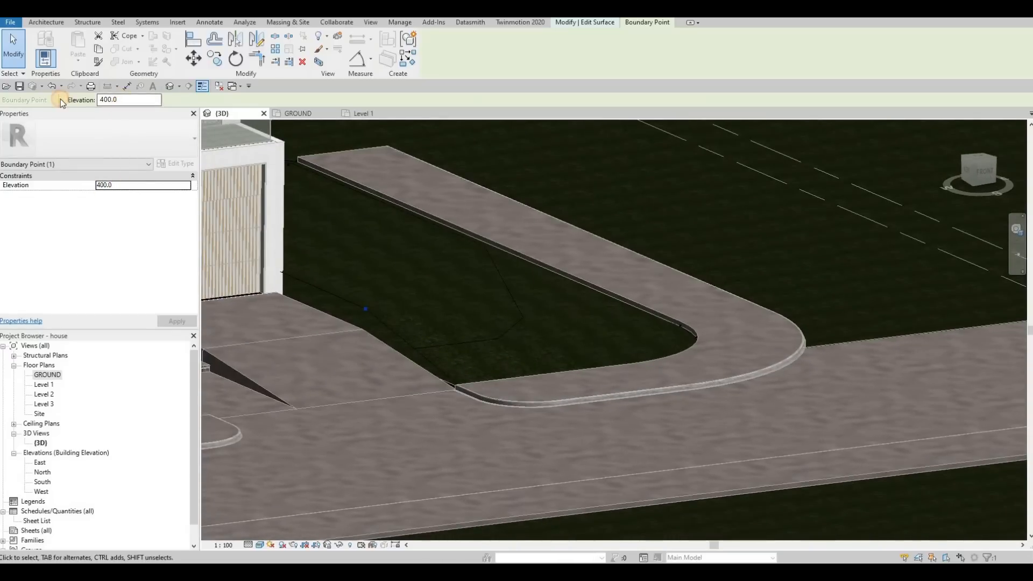
pyautogui.click(101, 104)
pyautogui.write('-400.0')
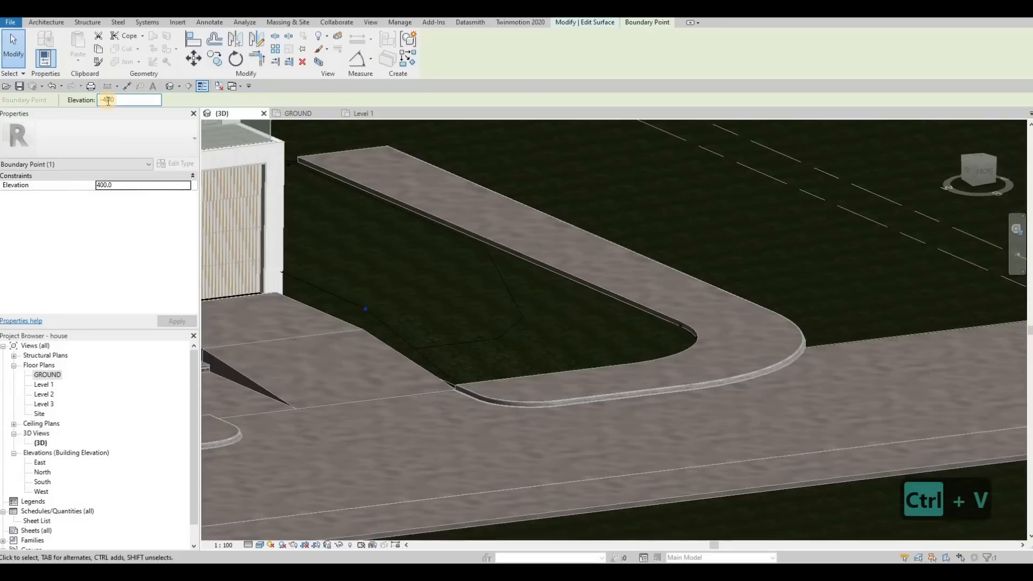
pyautogui.press('BackSpace')
pyautogui.write('2')
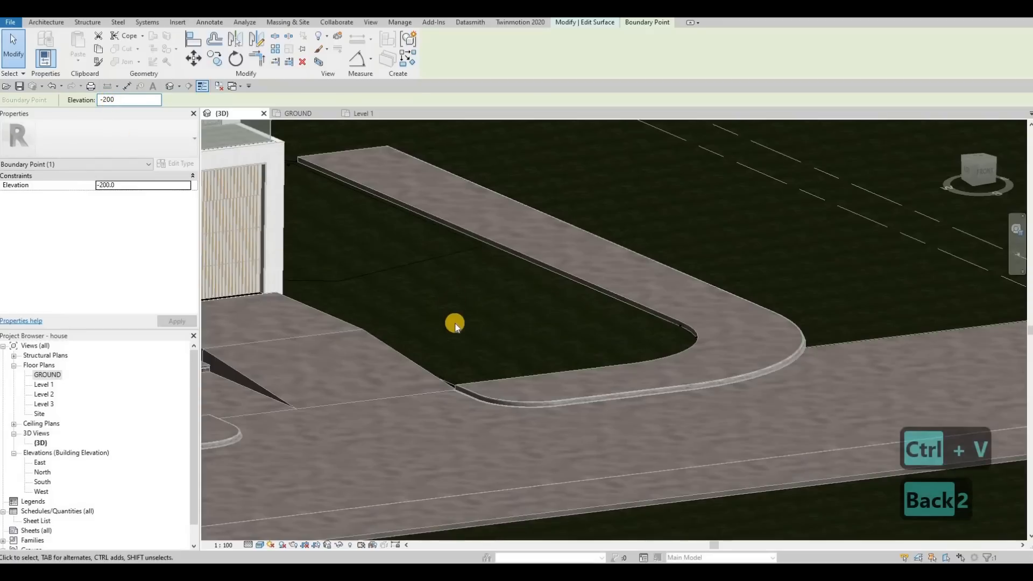
# Lower the boundary point beside the top of the driveway slope to elevation -400.
pyautogui.moveTo(309, 363)
pyautogui.keyDown('shift'); pyautogui.mouseDown(button='middle')
pyautogui.moveTo(315, 356)
pyautogui.moveTo(301, 350)
pyautogui.mouseUp(button='middle'); pyautogui.keyUp('shift')
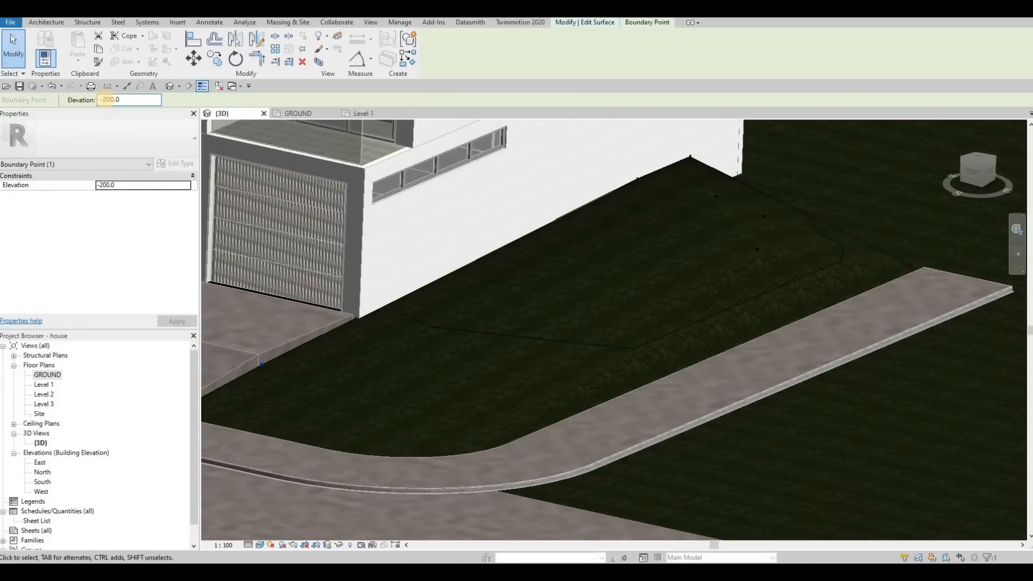
pyautogui.press('BackSpace')
pyautogui.write('4')
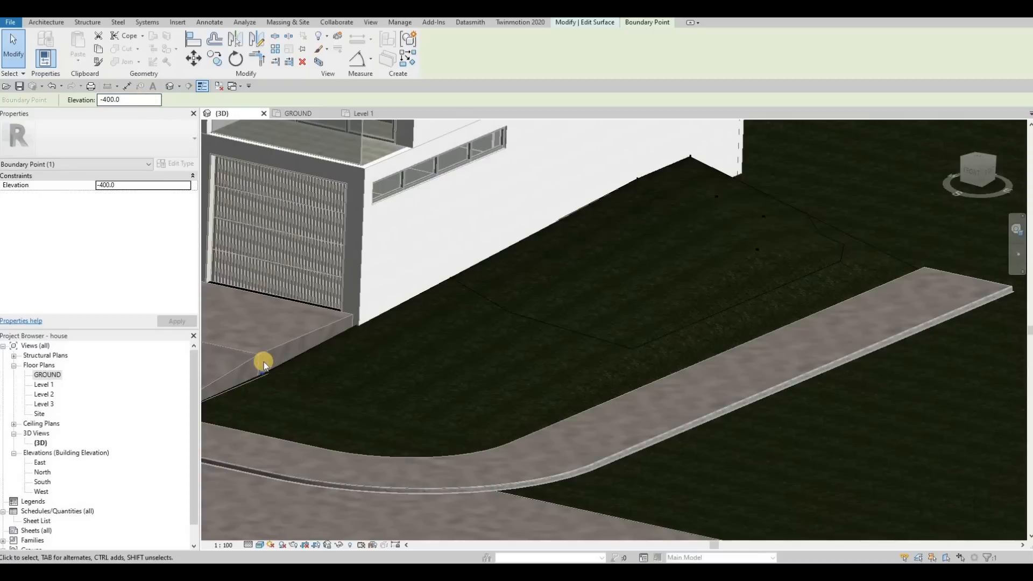
# Set the elevation of the boundary point beside the top of the driveway slope to 0.
pyautogui.scroll(5, 373, 337)
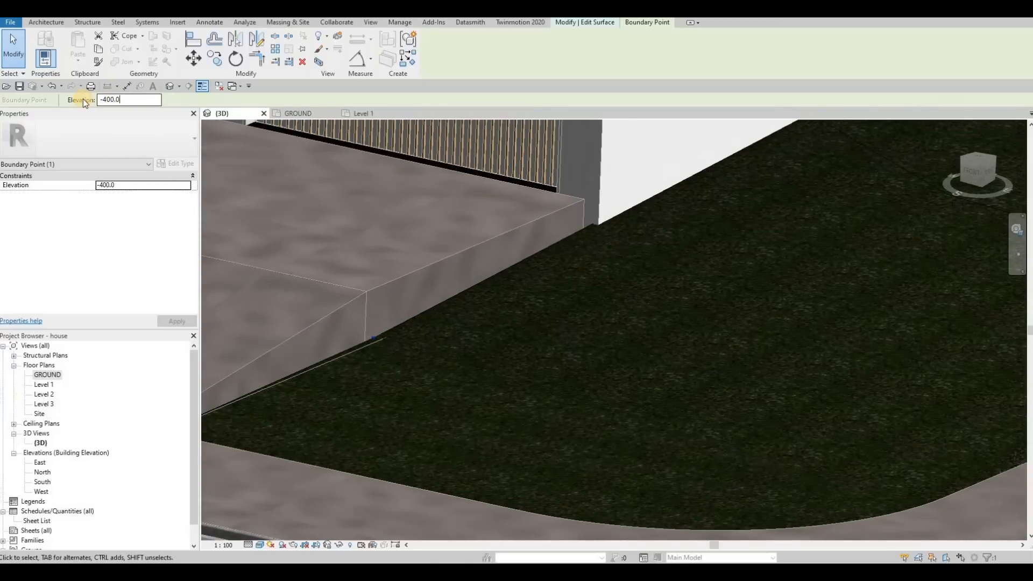
pyautogui.write('0')
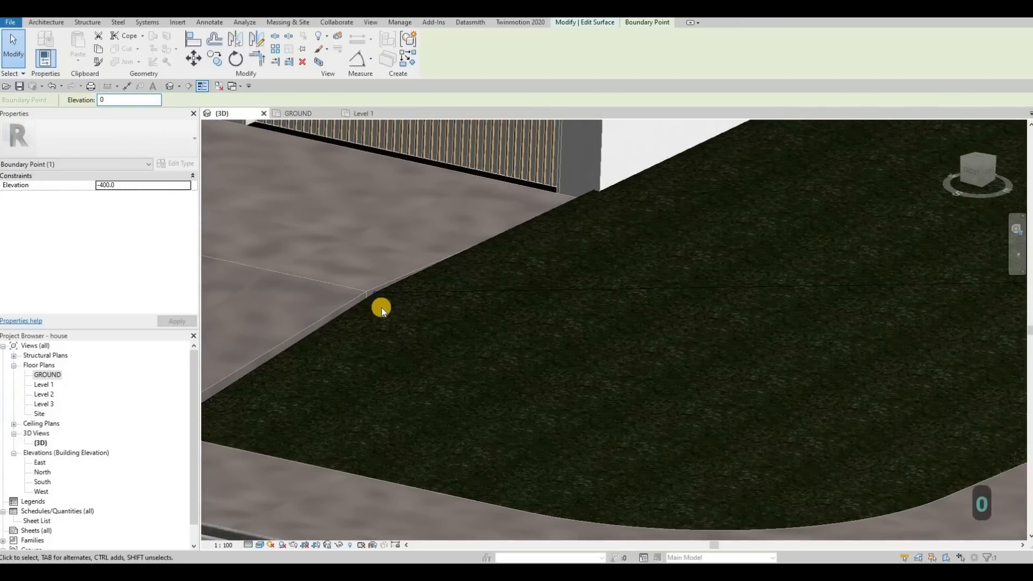
pyautogui.keyDown('shift'); pyautogui.moveTo(378, 336); pyautogui.dragTo(467, 315, button='middle'); pyautogui.keyUp('shift')
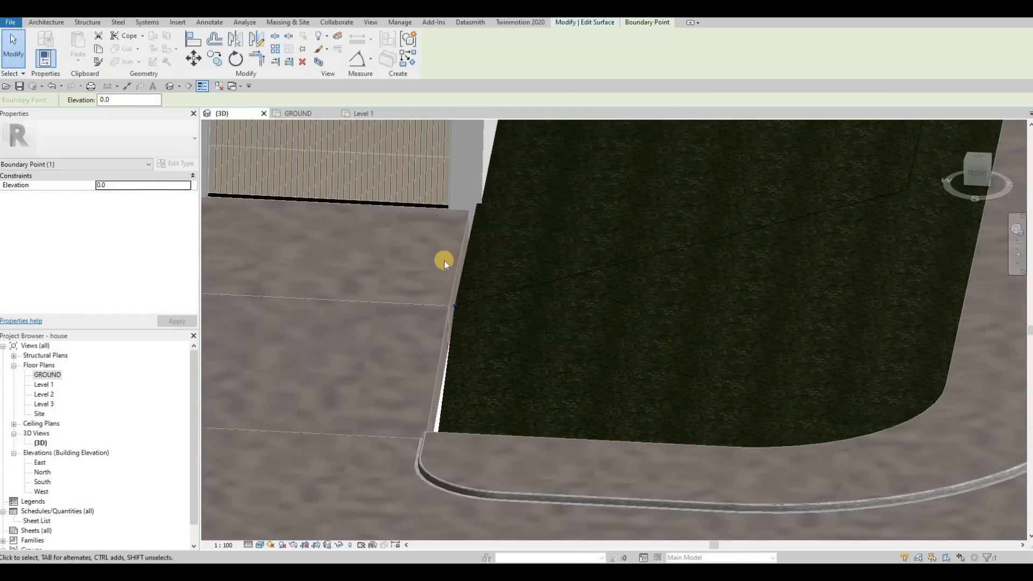
# In the GROUND plan, move the boundary point at the top of the driveway slope onto the driveway's edge corner.
pyautogui.click(311, 112)
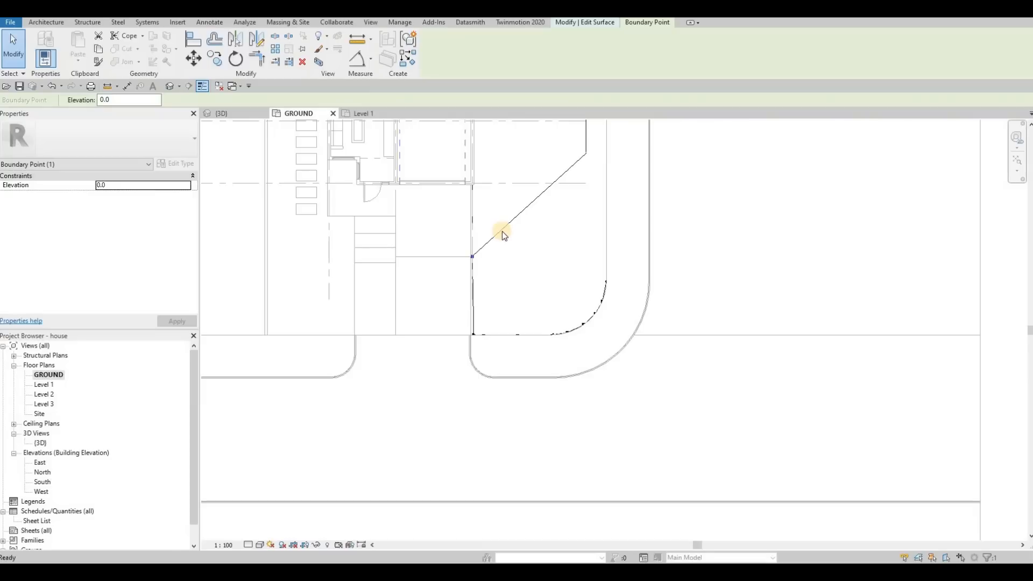
pyautogui.press('Escape')
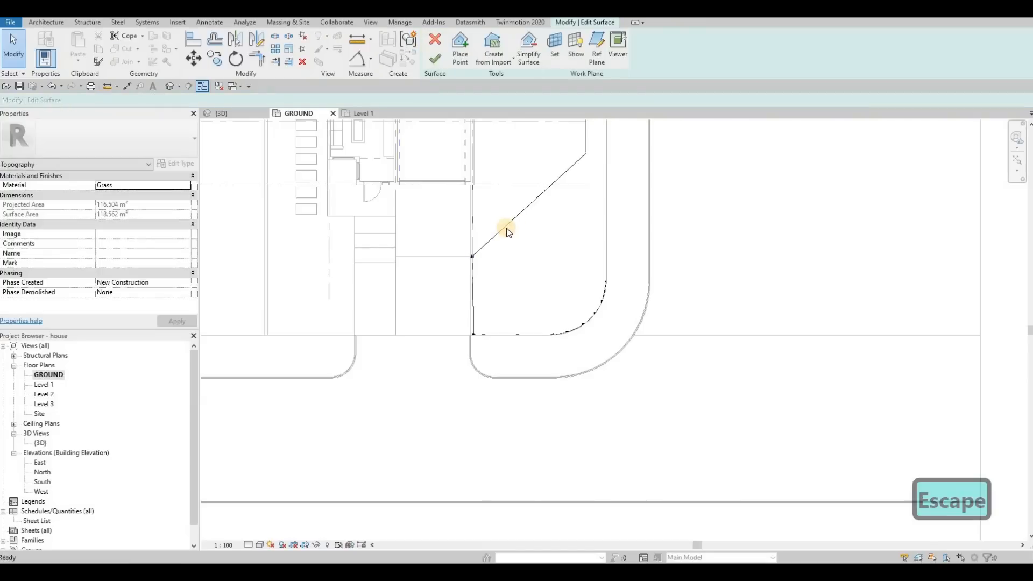
pyautogui.scroll(5, 475, 258)
pyautogui.click(476, 258)
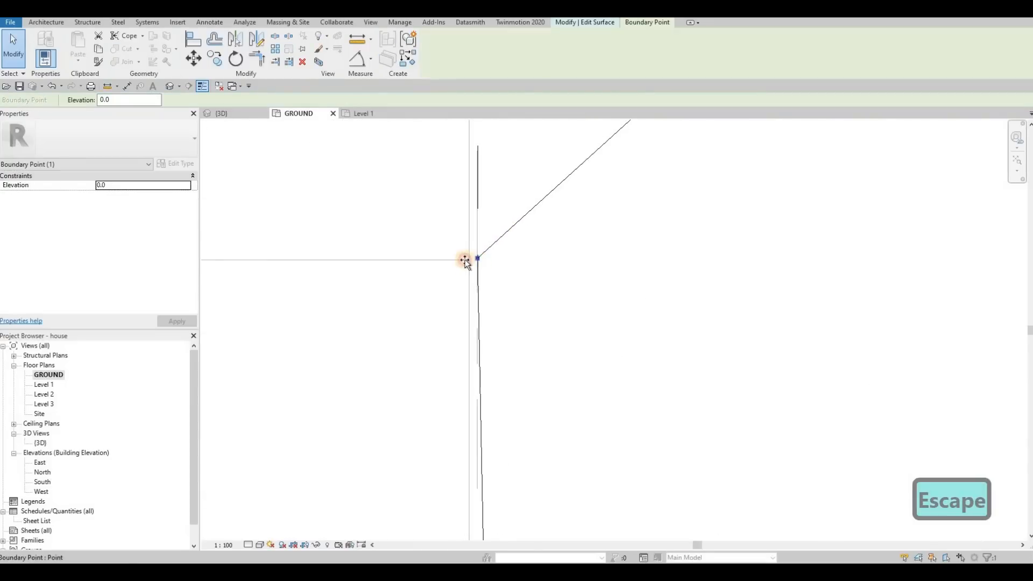
pyautogui.scroll(-3, 505, 405)
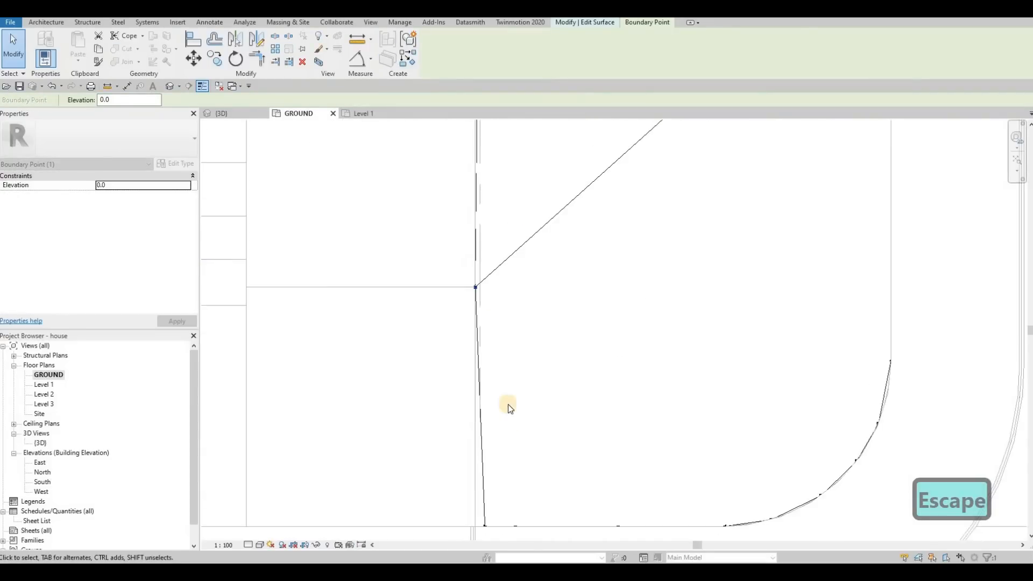
# Move the boundary point at the foot of the driveway slope onto the driveway and sidewalk corner.
pyautogui.scroll(3, 499, 465)
pyautogui.click(502, 462)
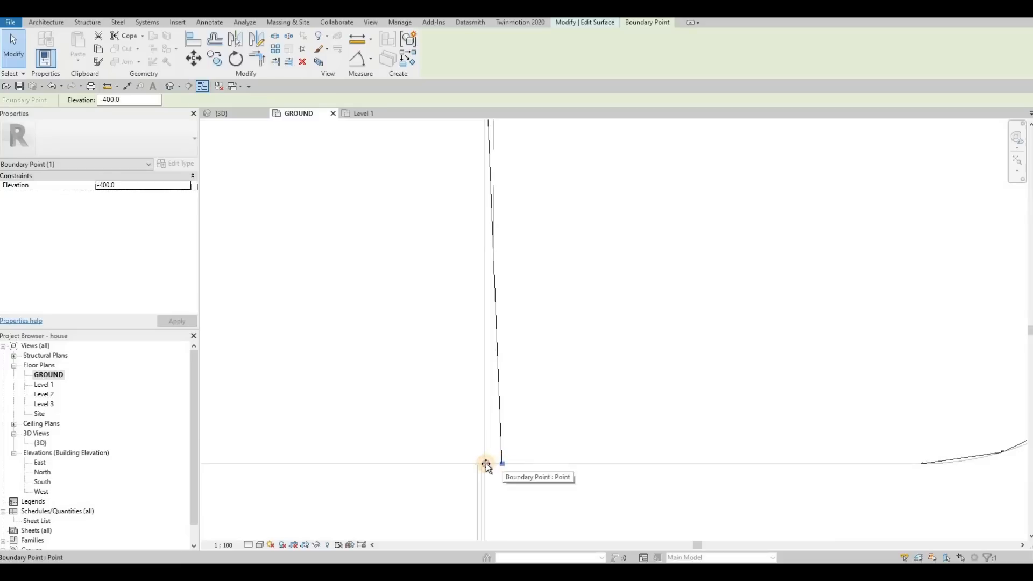
pyautogui.scroll(-5, 523, 341)
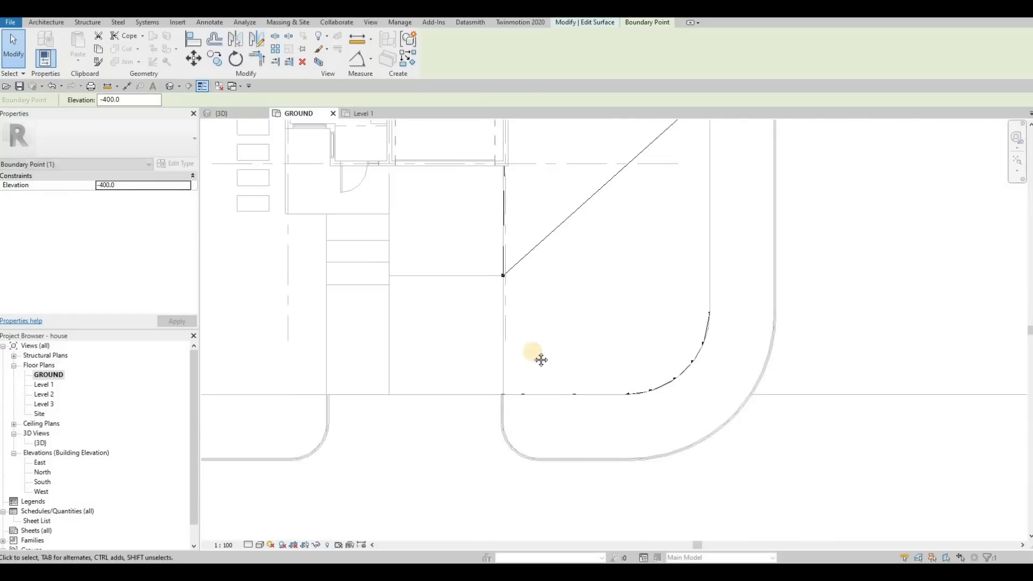
pyautogui.scroll(-2, 550, 305)
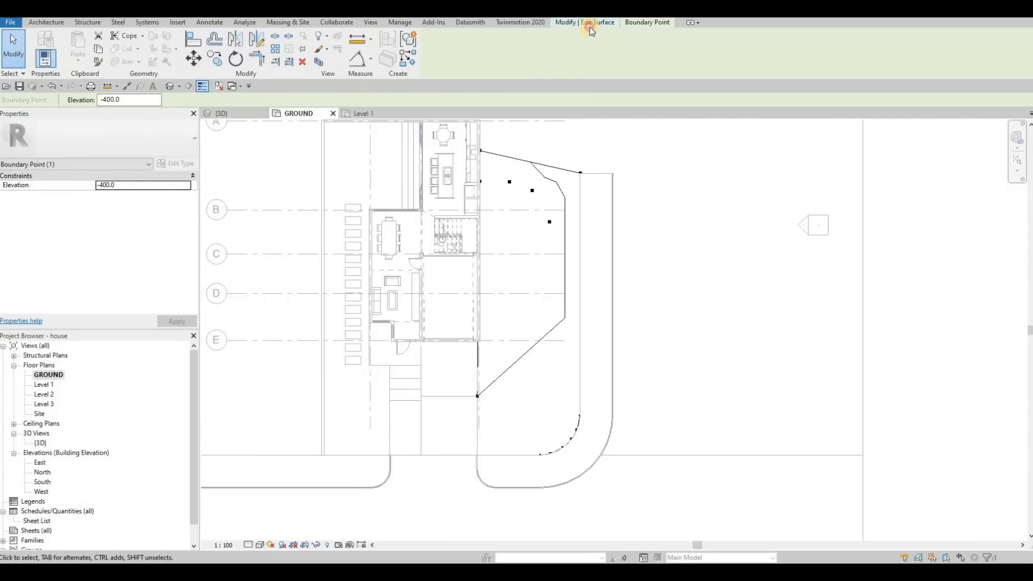
# Place four surface points at elevation 400 inside the lawn from grid C around to the driveway and check them in 3D.
pyautogui.press('Escape')
pyautogui.click(460, 44)
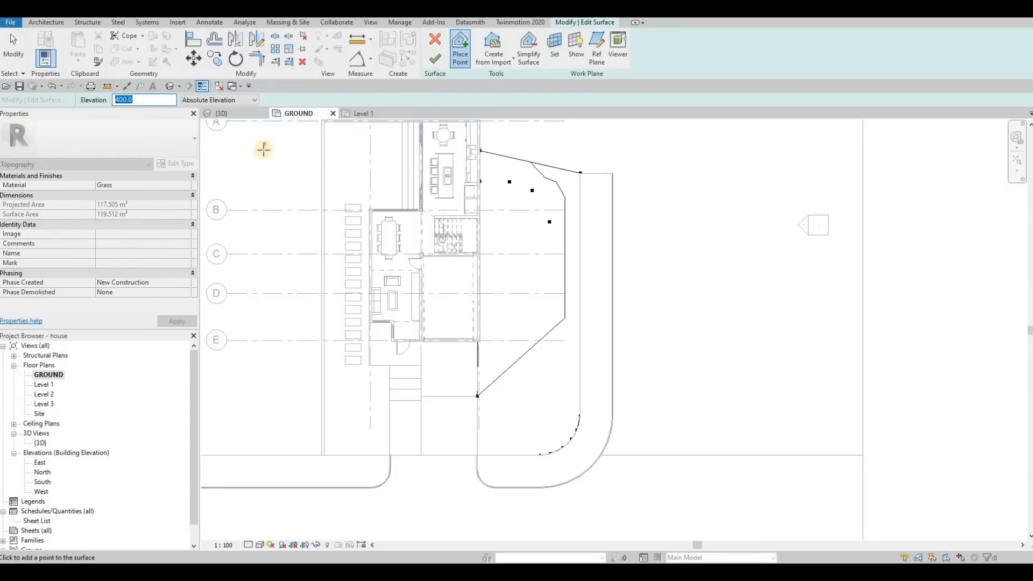
pyautogui.press('Escape')
pyautogui.press('Escape')
pyautogui.click(552, 280)
pyautogui.click(540, 355)
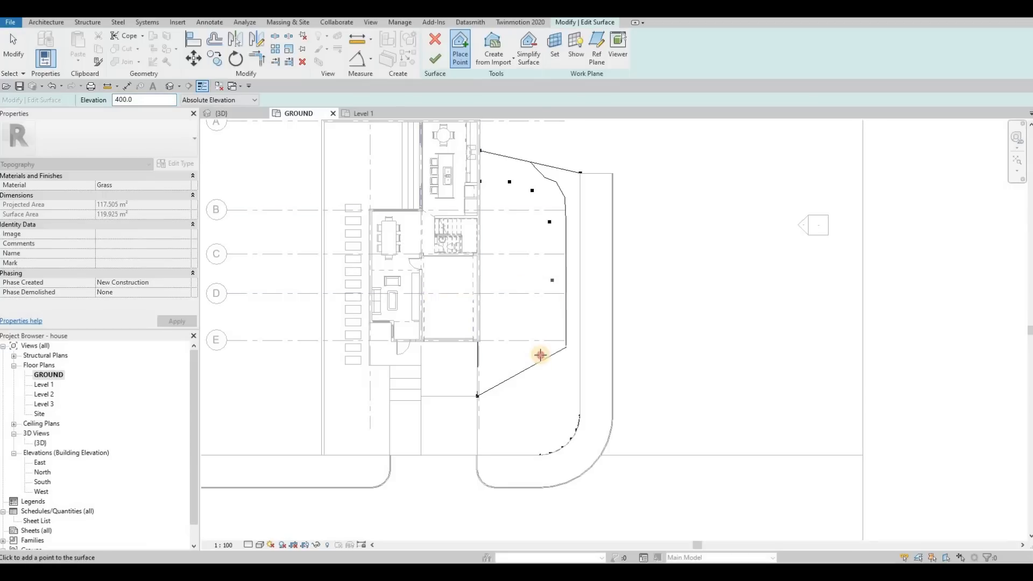
pyautogui.click(543, 385)
pyautogui.click(509, 418)
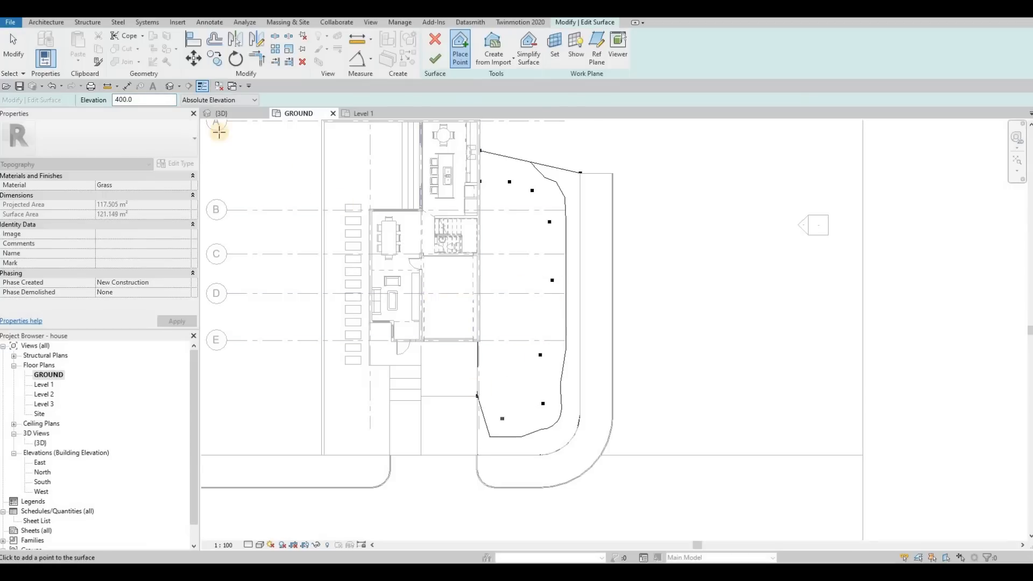
pyautogui.click(225, 115)
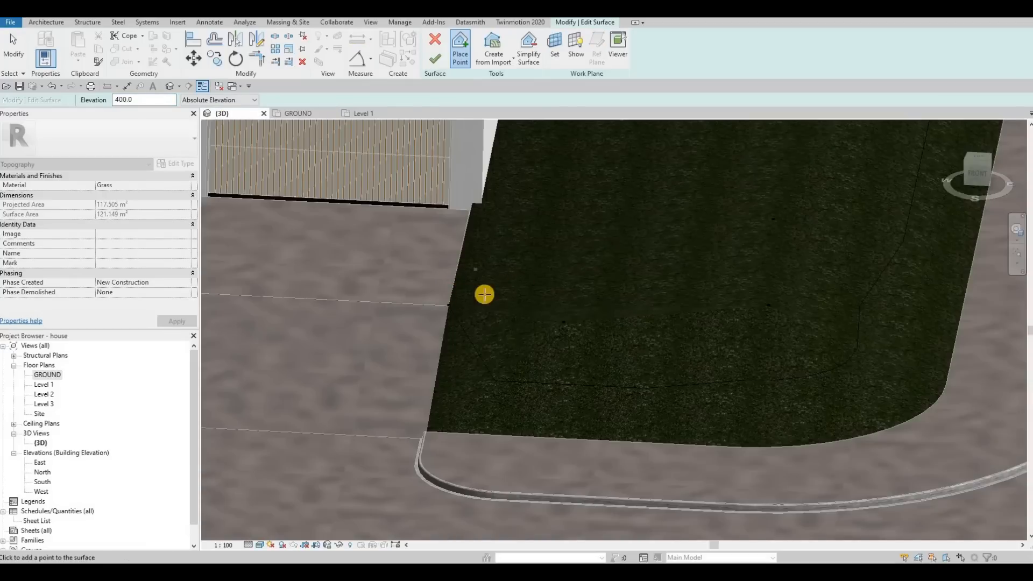
pyautogui.keyDown('shift'); pyautogui.moveTo(486, 277); pyautogui.dragTo(240, 195, button='middle'); pyautogui.keyUp('shift')
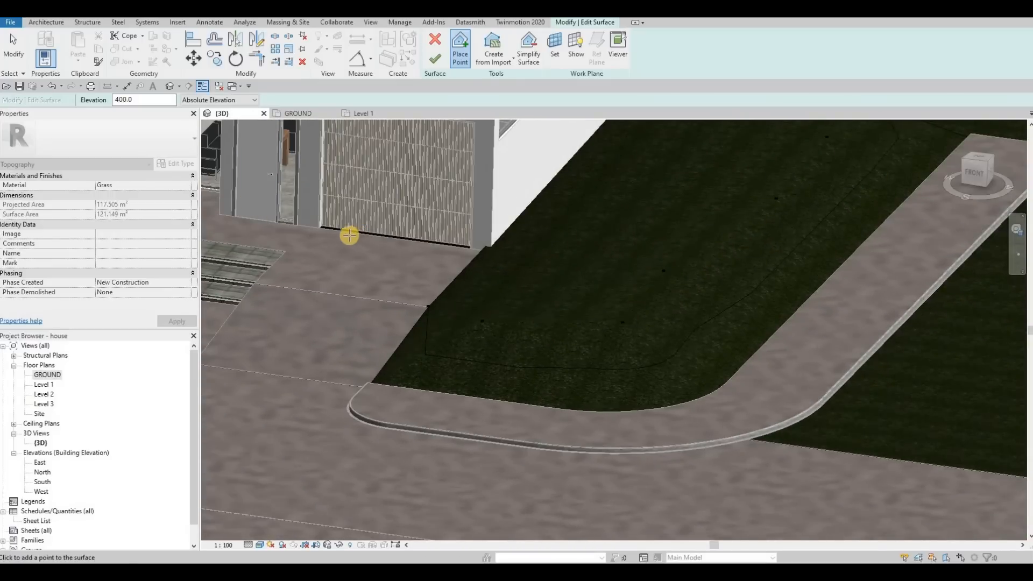
# Undo the surface points just placed at elevation 400.
pyautogui.hotkey('ctrl', 'z')
pyautogui.hotkey('ctrl', 'z')
pyautogui.hotkey('ctrl', 'z')
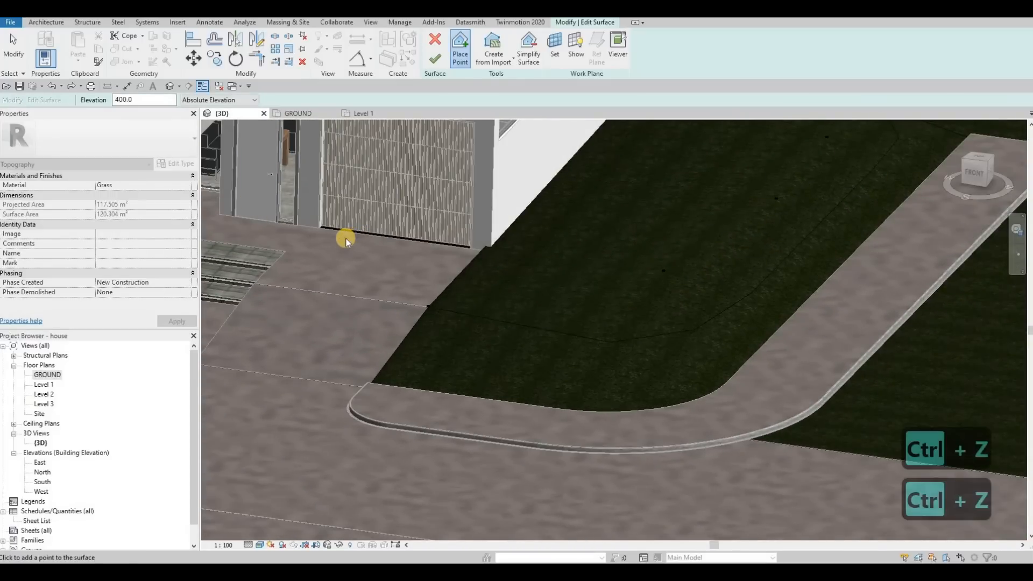
pyautogui.hotkey('ctrl', 'z')
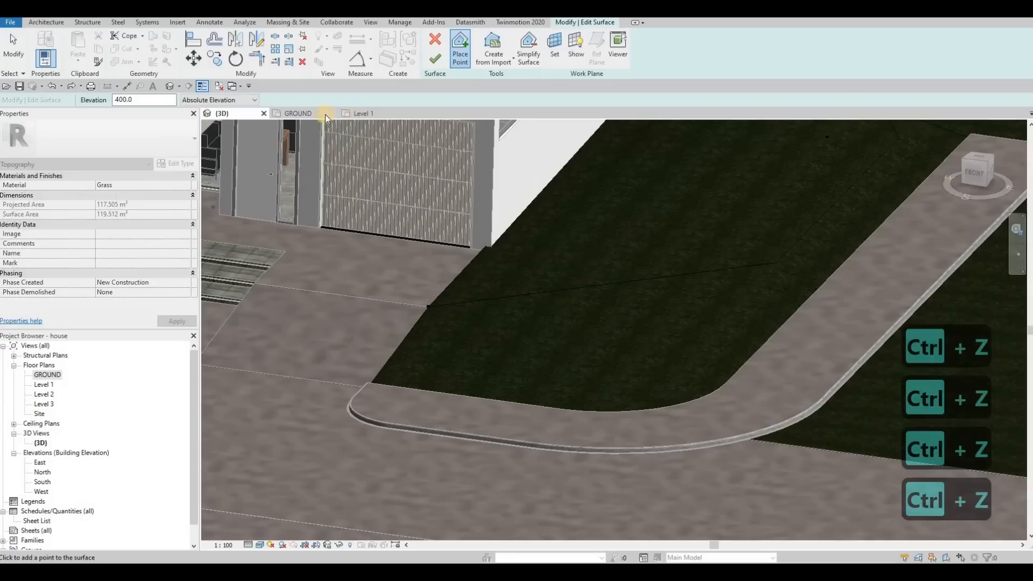
# In the GROUND plan, place a row of surface points at elevation 200 inside the lawn from grid B around the corner to the driveway.
pyautogui.click(280, 117)
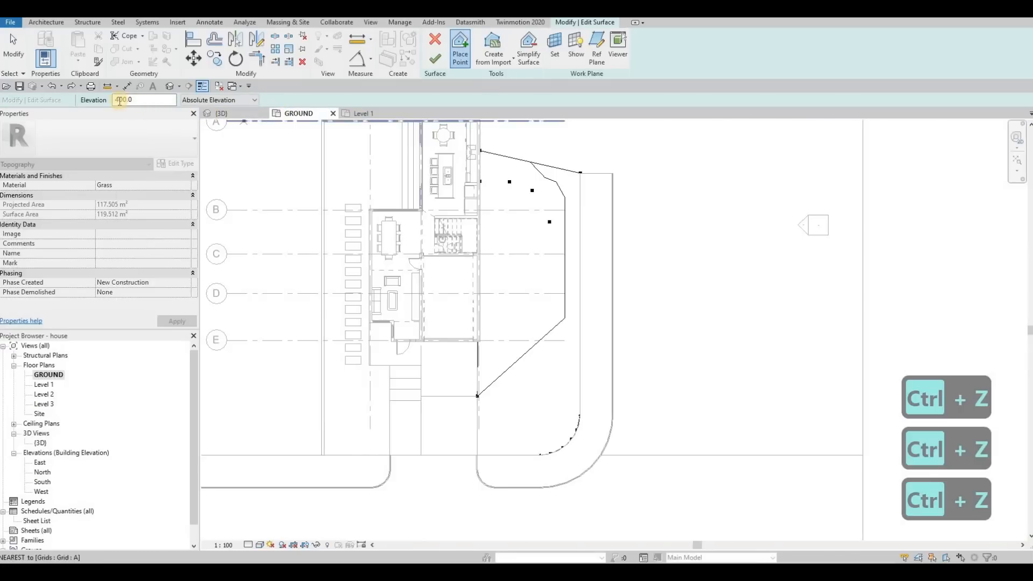
pyautogui.write('2')
pyautogui.press('Return')
pyautogui.click(555, 232)
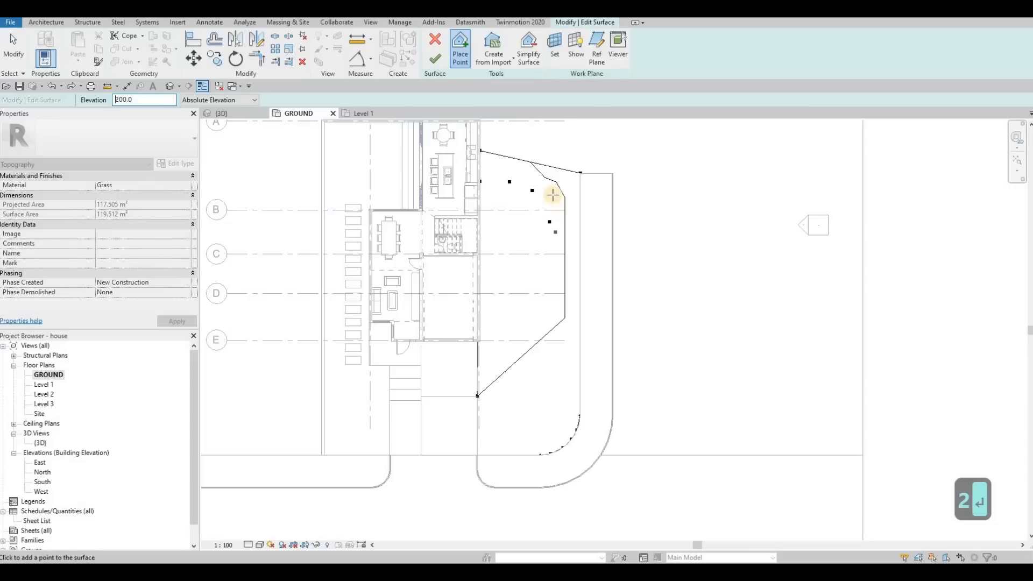
pyautogui.click(559, 261)
pyautogui.click(560, 300)
pyautogui.click(556, 340)
pyautogui.click(557, 369)
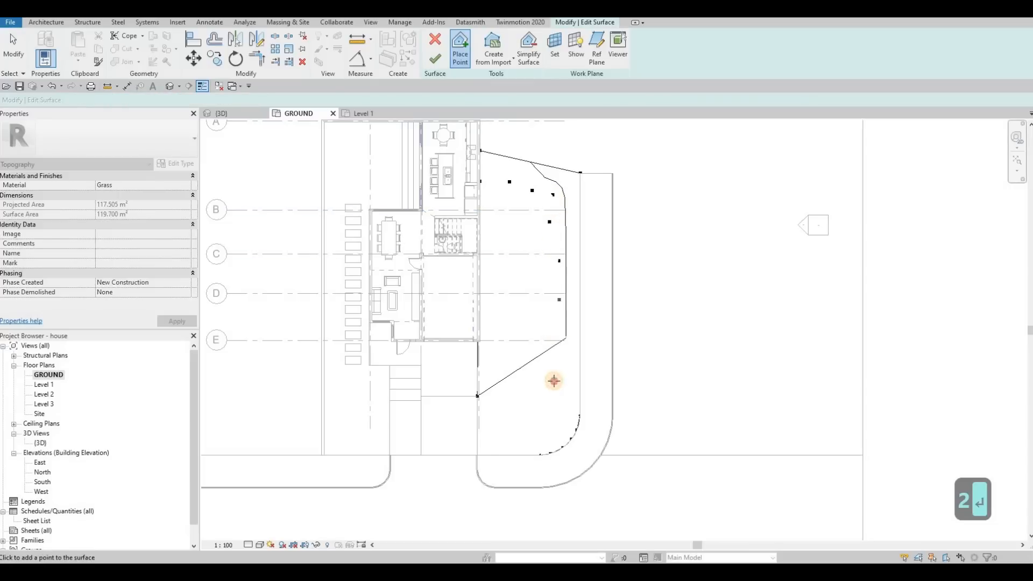
pyautogui.click(539, 388)
pyautogui.click(527, 406)
pyautogui.click(505, 413)
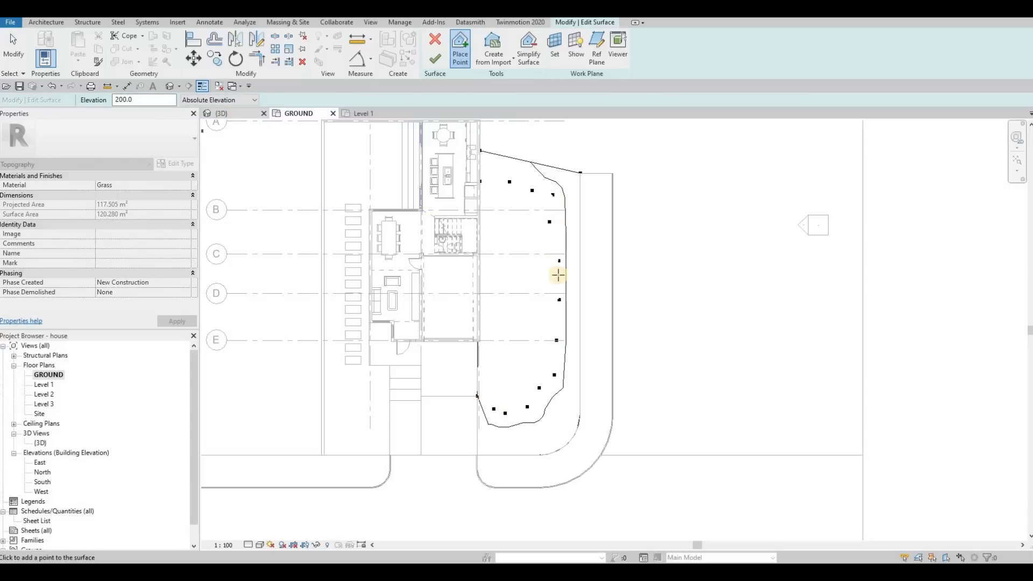
# Examine the lawn's slope in the 3D view along the driveway and the curved sidewalk edge.
pyautogui.hotkey('ctrl', 'Tab')
pyautogui.scroll(-2, 511, 315)
pyautogui.keyDown('shift'); pyautogui.moveTo(390, 294); pyautogui.dragTo(519, 362, button='middle'); pyautogui.keyUp('shift')
pyautogui.keyDown('shift'); pyautogui.moveTo(588, 367); pyautogui.dragTo(630, 305, button='middle'); pyautogui.keyUp('shift')
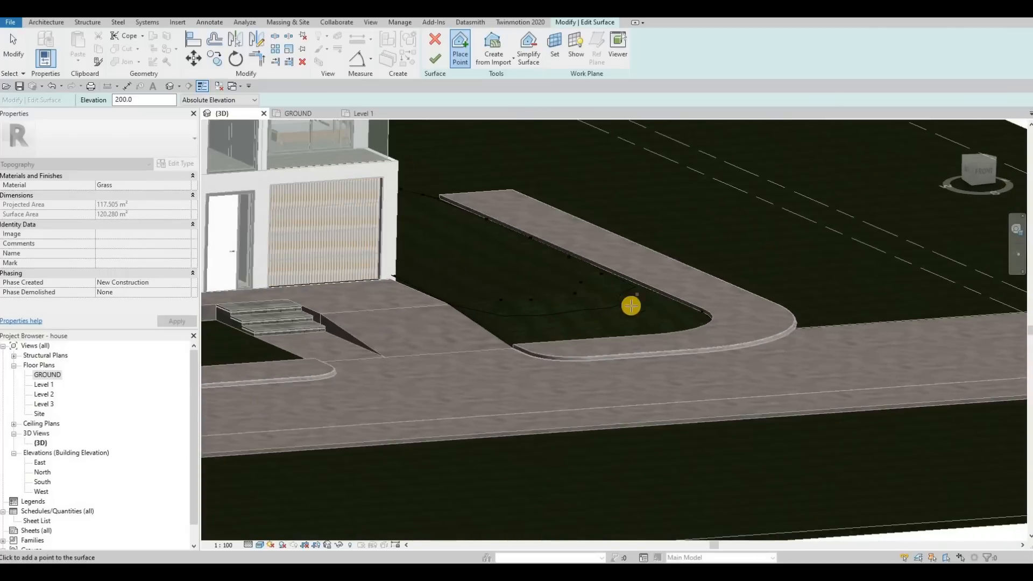
pyautogui.scroll(4, 640, 306)
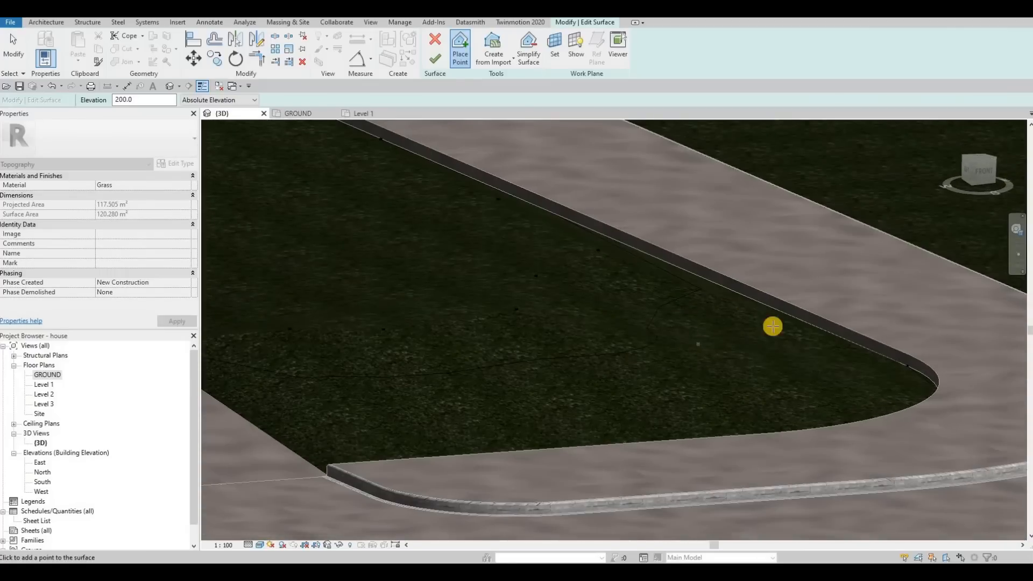
pyautogui.scroll(5, 761, 344)
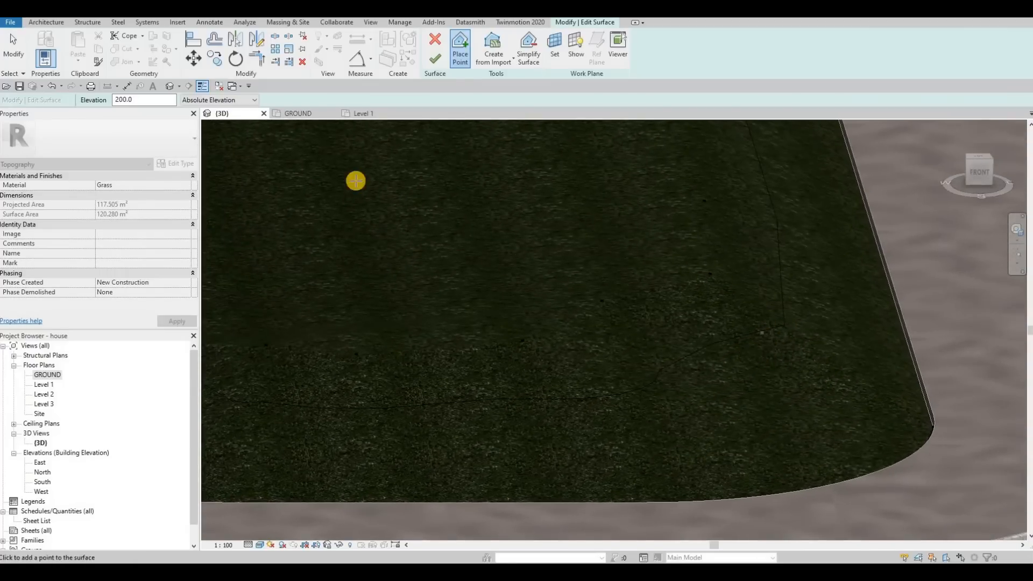
# In the GROUND plan, place surface points at elevation 0 just inside the sidewalk edge, around the corner to the driveway, and check them in 3D.
pyautogui.click(302, 114)
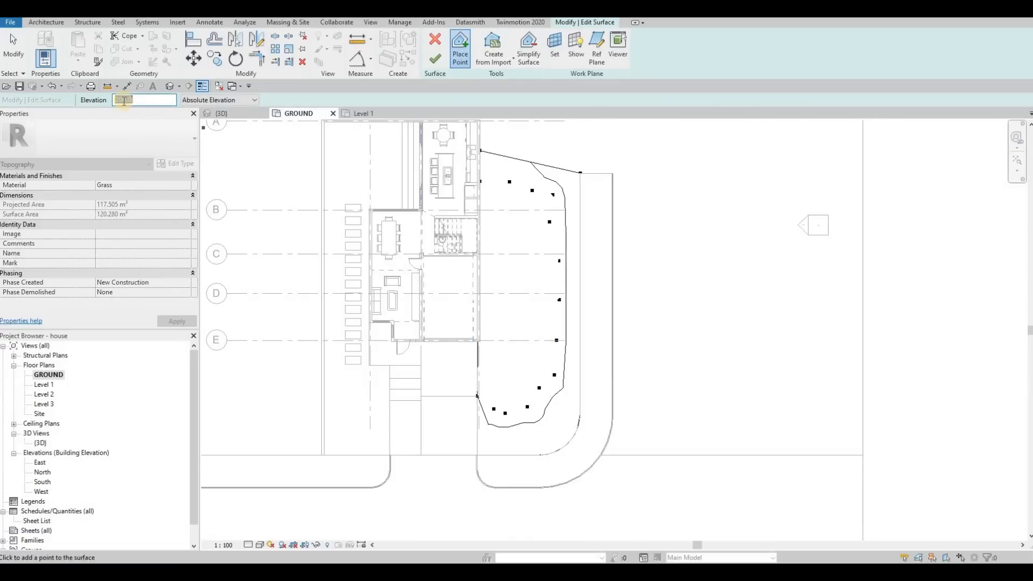
pyautogui.moveTo(119, 100); pyautogui.dragTo(74, 93)
pyautogui.write('2')
pyautogui.press('Return')
pyautogui.write('0')
pyautogui.press('Return')
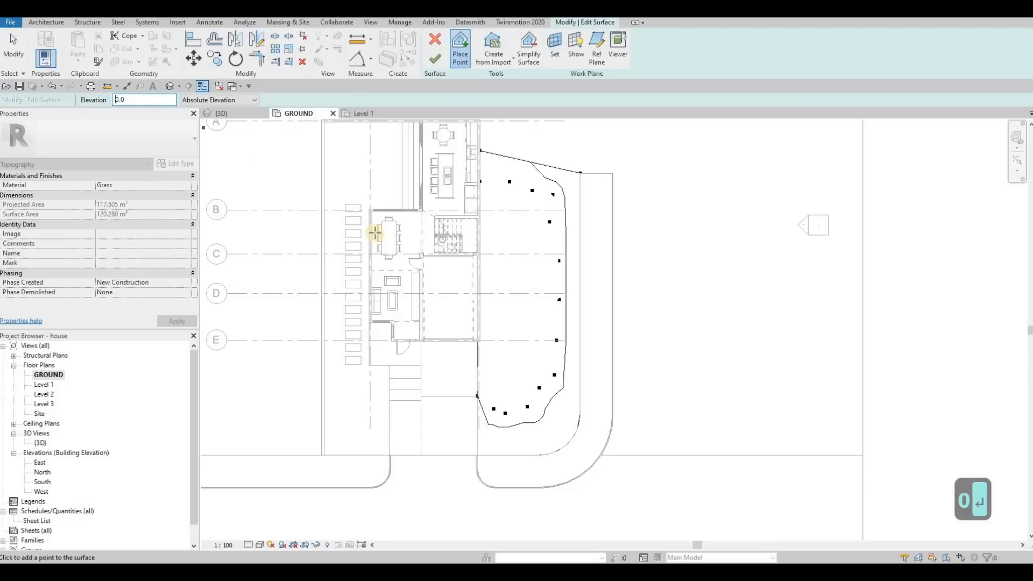
pyautogui.click(568, 205)
pyautogui.click(569, 221)
pyautogui.click(570, 233)
pyautogui.click(566, 268)
pyautogui.click(568, 323)
pyautogui.click(572, 366)
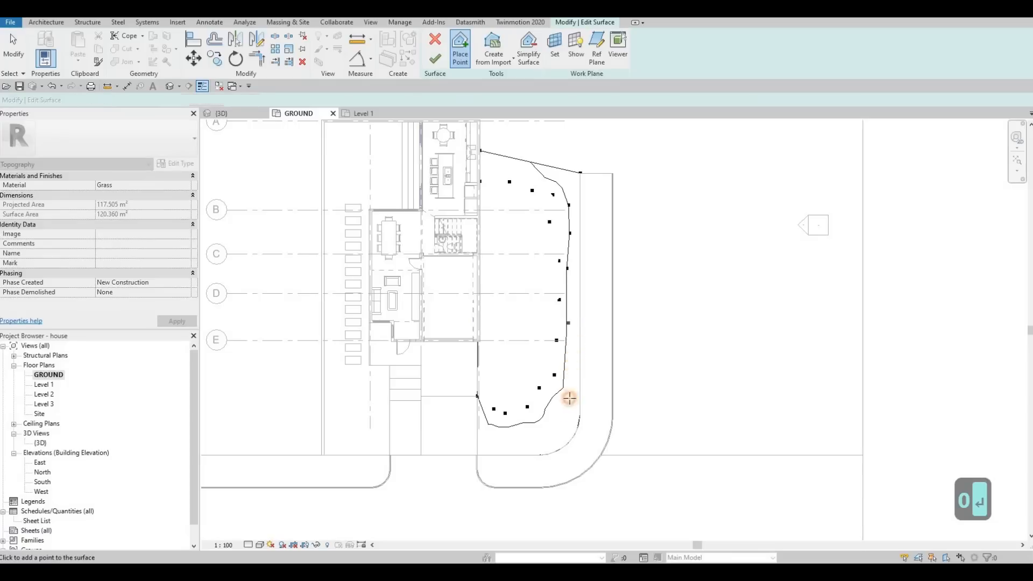
pyautogui.click(562, 417)
pyautogui.click(551, 432)
pyautogui.click(529, 445)
pyautogui.click(485, 442)
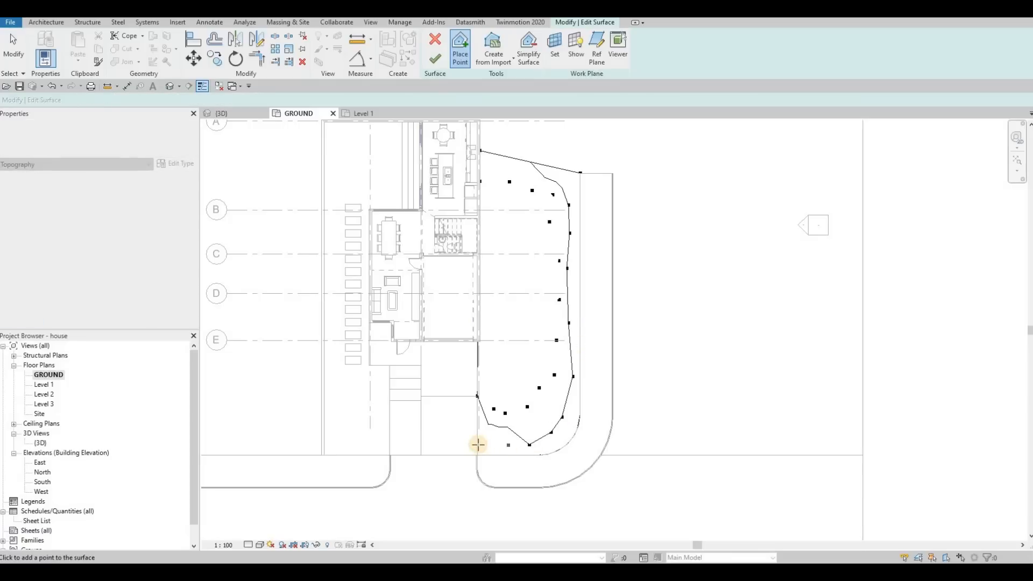
pyautogui.click(480, 445)
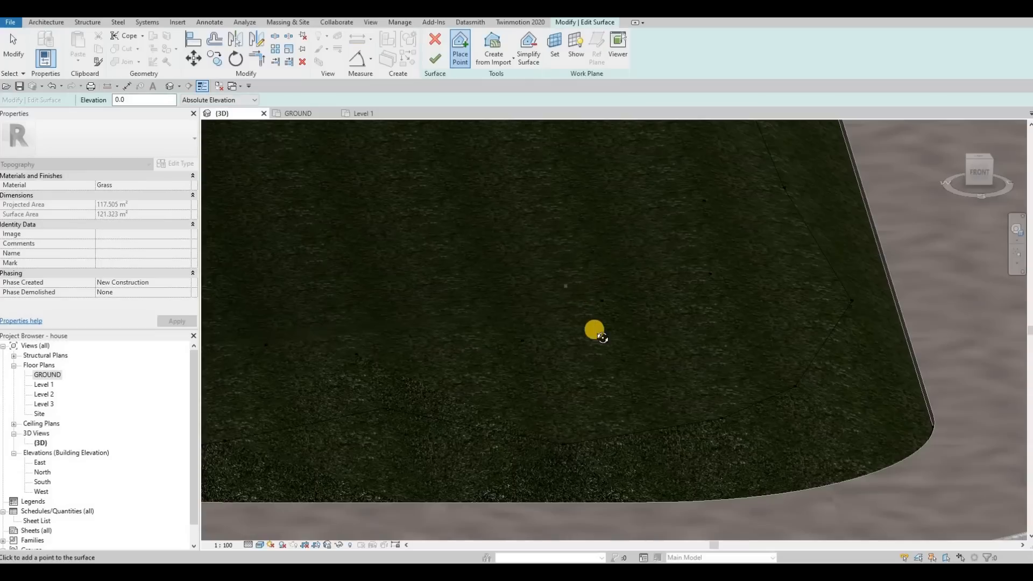
pyautogui.scroll(-3, 635, 312)
pyautogui.keyDown('shift'); pyautogui.moveTo(651, 299); pyautogui.dragTo(198, 291, button='middle'); pyautogui.keyUp('shift')
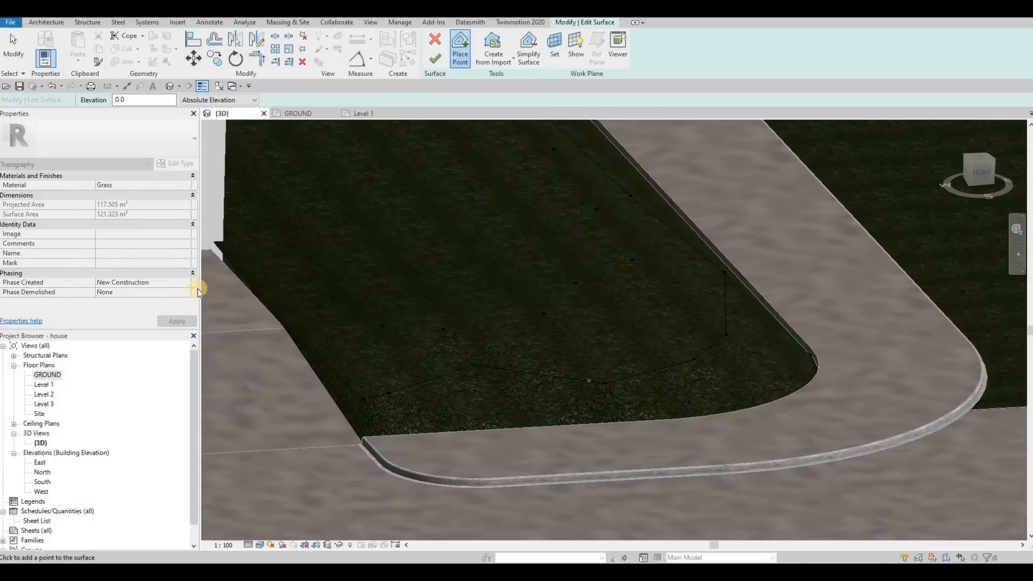
# Set the elevation of the boundary point at the driveway and sidewalk corner to -200 and check it in 3D.
pyautogui.click(300, 118)
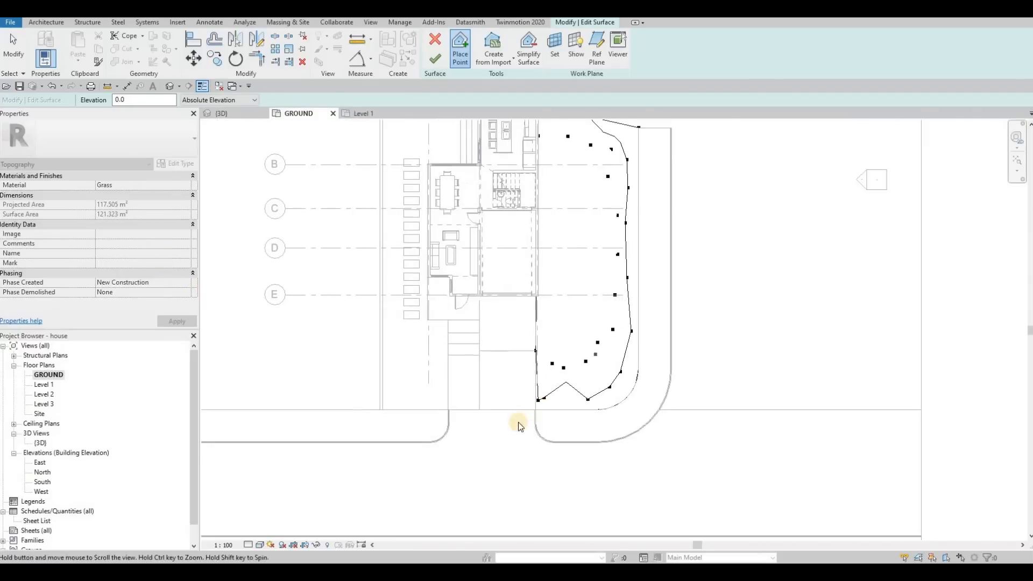
pyautogui.scroll(2, 518, 412)
pyautogui.press('Escape')
pyautogui.press('Escape')
pyautogui.click(520, 412)
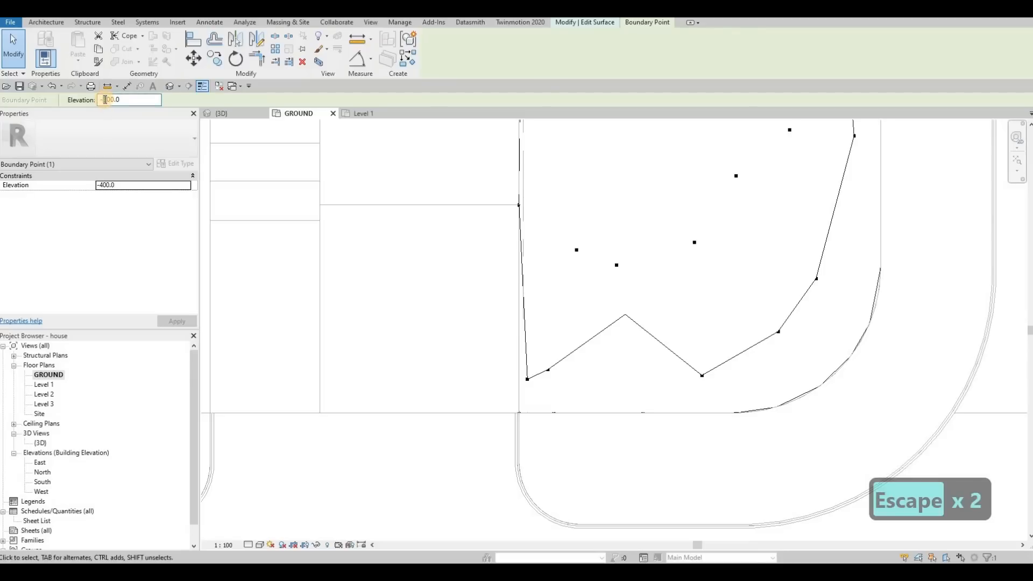
pyautogui.write('2')
pyautogui.press('Return')
pyautogui.click(224, 113)
pyautogui.keyDown('shift'); pyautogui.moveTo(402, 315); pyautogui.dragTo(343, 455, button='middle'); pyautogui.keyUp('shift')
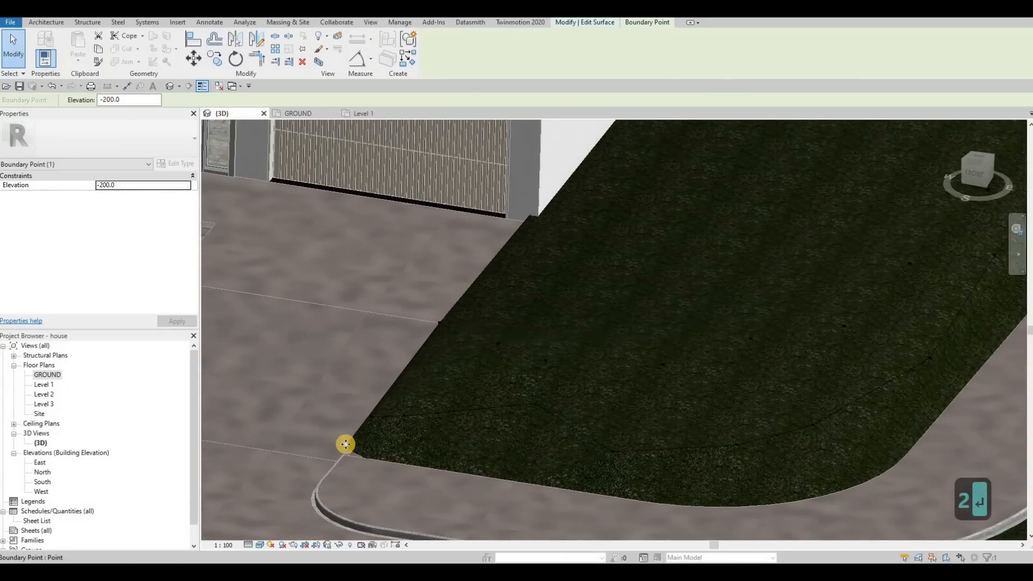
pyautogui.scroll(2, 345, 444)
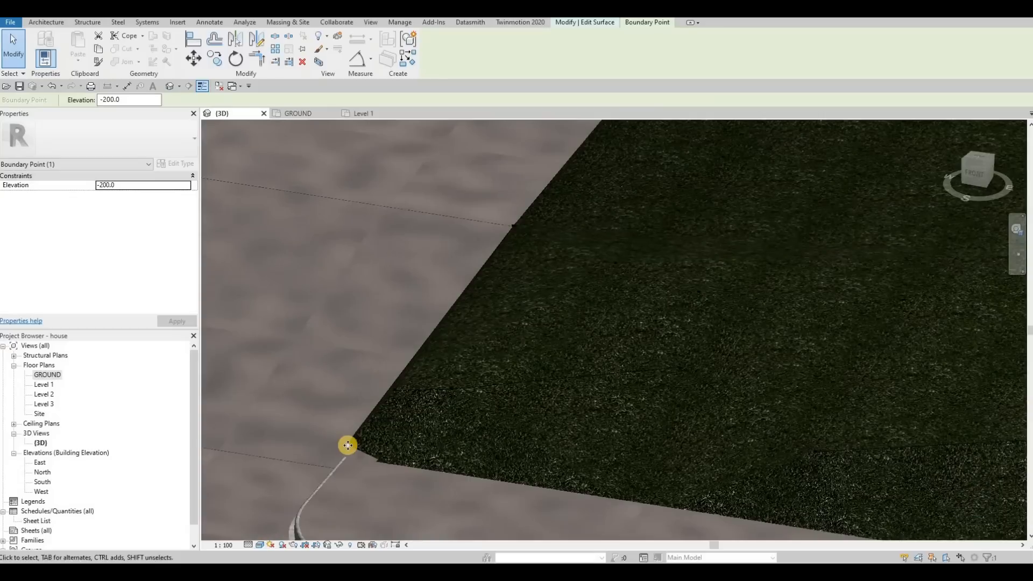
# Lower the boundary point at the driveway and sidewalk corner to elevation -400.
pyautogui.click(107, 99)
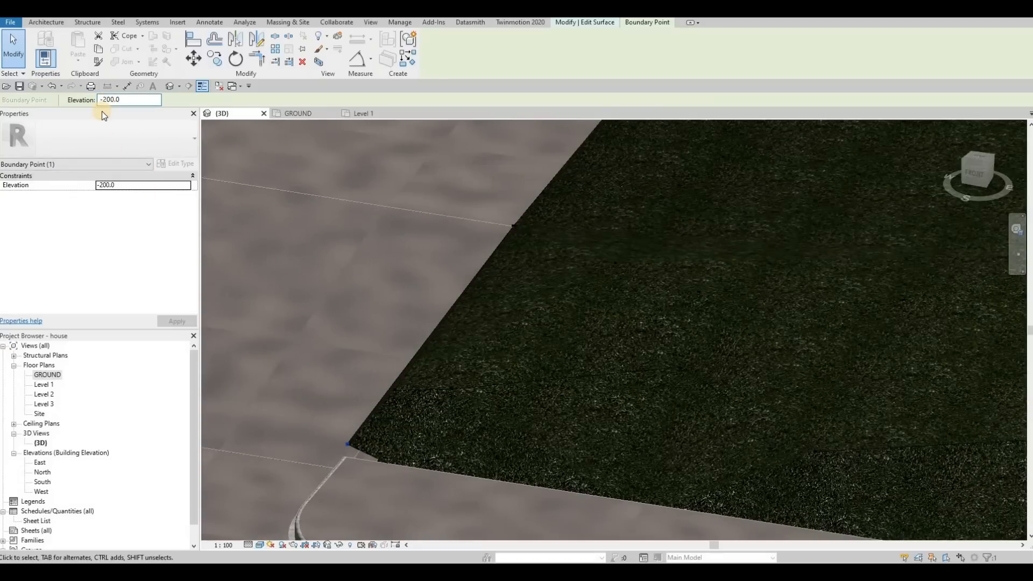
pyautogui.press('BackSpace')
pyautogui.write('4')
pyautogui.press('Return')
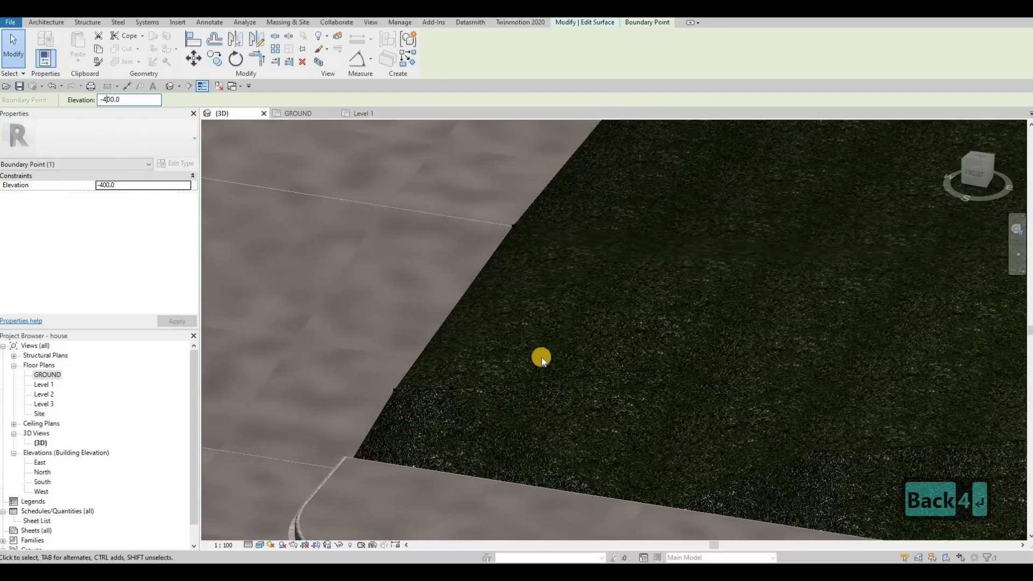
# Set the elevation of the boundary point midway along the lawn's front sidewalk edge to -200.
pyautogui.keyDown('shift'); pyautogui.moveTo(609, 375); pyautogui.dragTo(552, 236, button='middle'); pyautogui.keyUp('shift')
pyautogui.moveTo(439, 189); pyautogui.dragTo(544, 251, button='middle')
pyautogui.scroll(2, 543, 251)
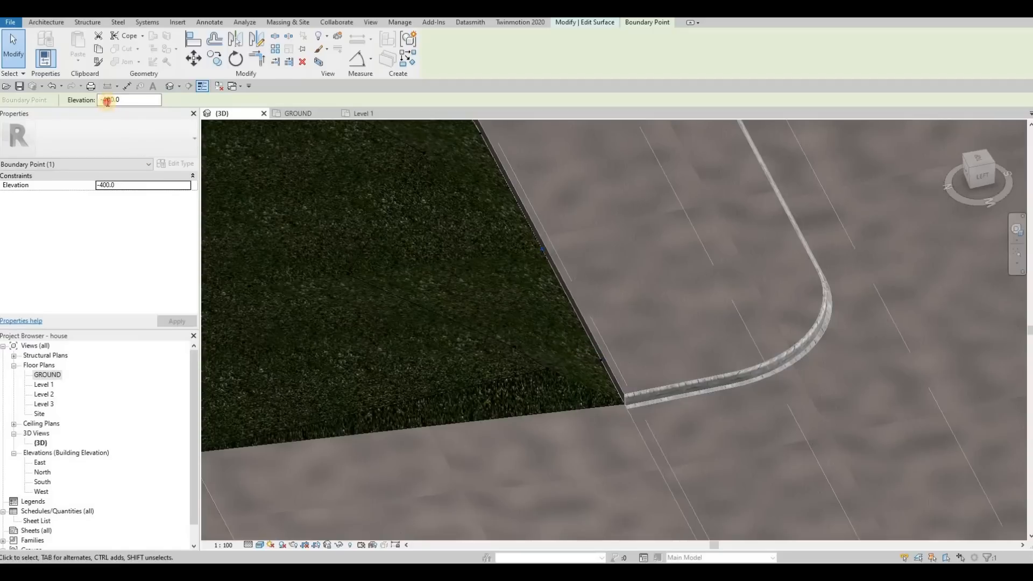
pyautogui.press('BackSpace')
pyautogui.write('2')
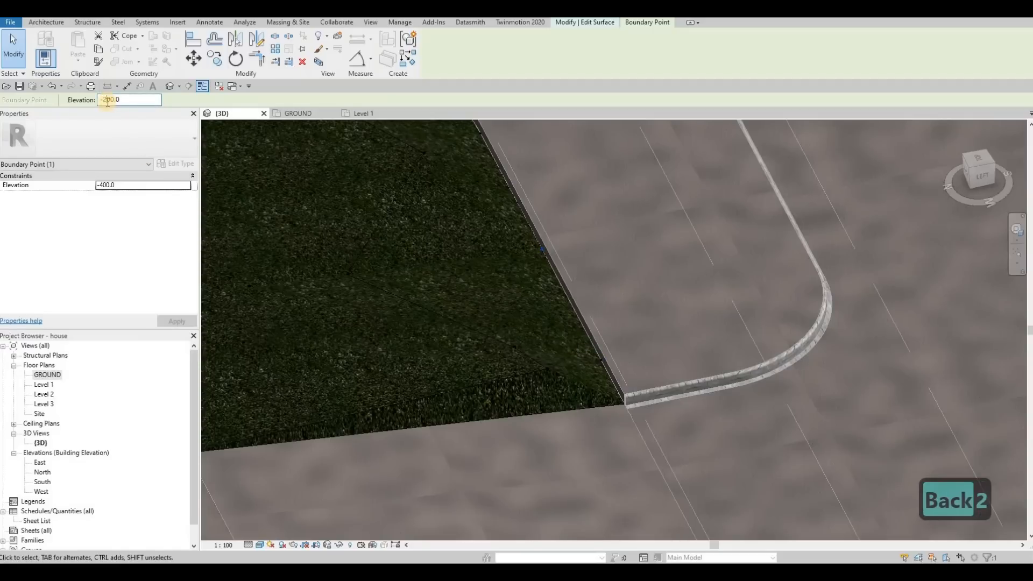
pyautogui.press('Return')
# Set the elevation of the boundary point where the front sidewalk edge starts to curve to -200.
pyautogui.moveTo(480, 133); pyautogui.dragTo(656, 320, button='middle')
pyautogui.click(656, 319)
pyautogui.click(111, 101)
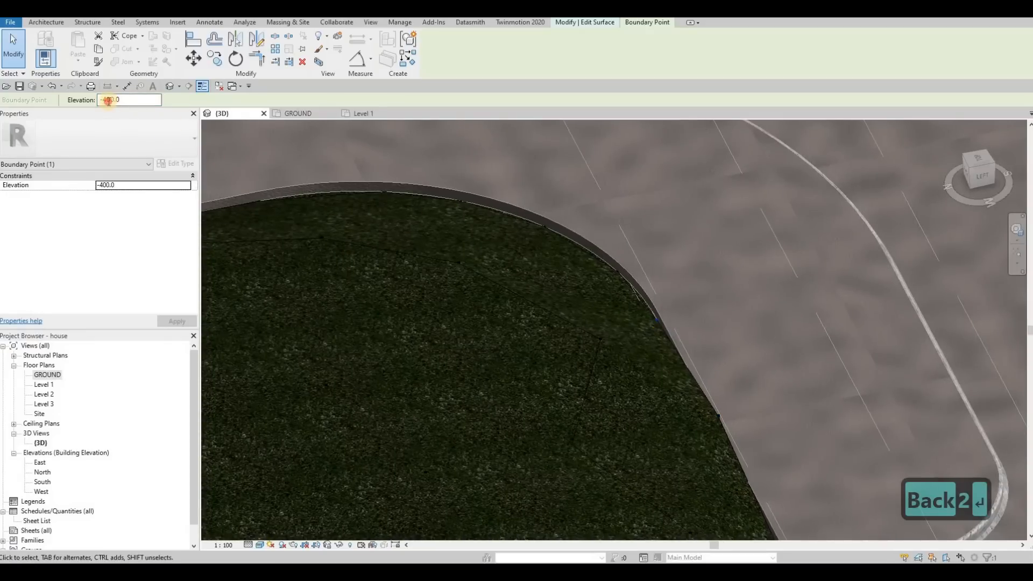
pyautogui.press('BackSpace')
pyautogui.write('2')
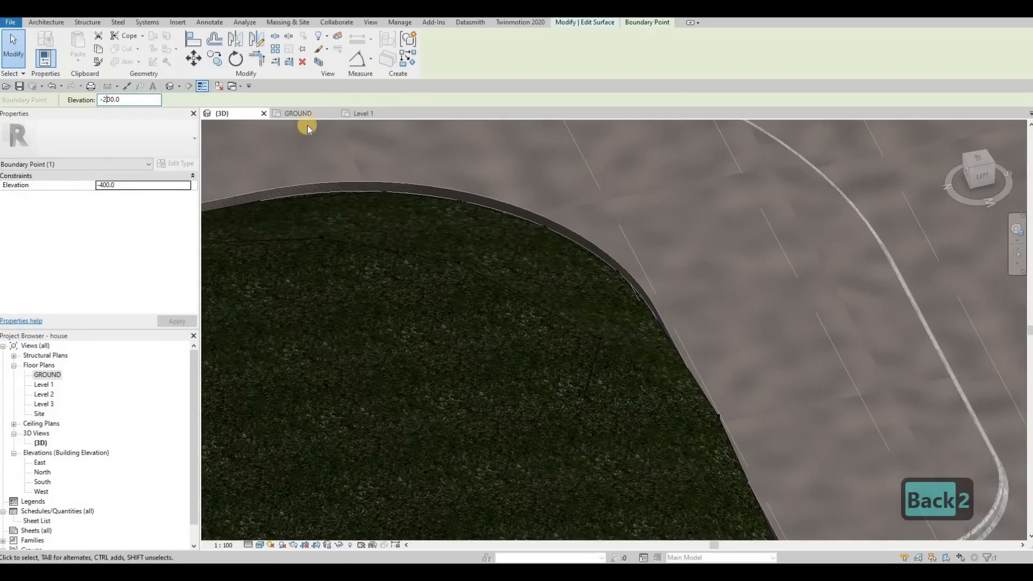
# In the GROUND plan, set the elevation of the boundary point midway around the corner curve to -200.
pyautogui.click(320, 114)
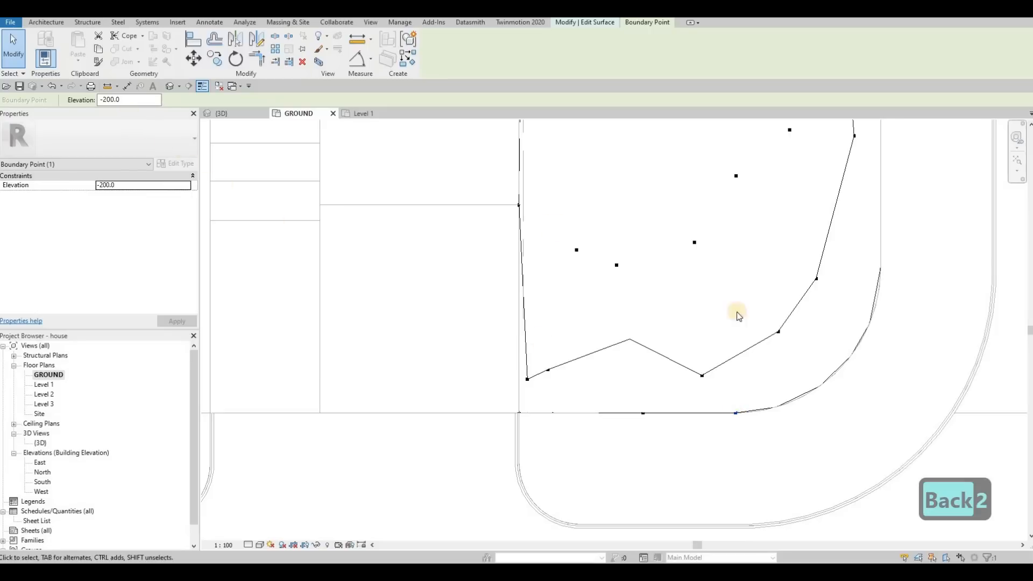
pyautogui.click(642, 414)
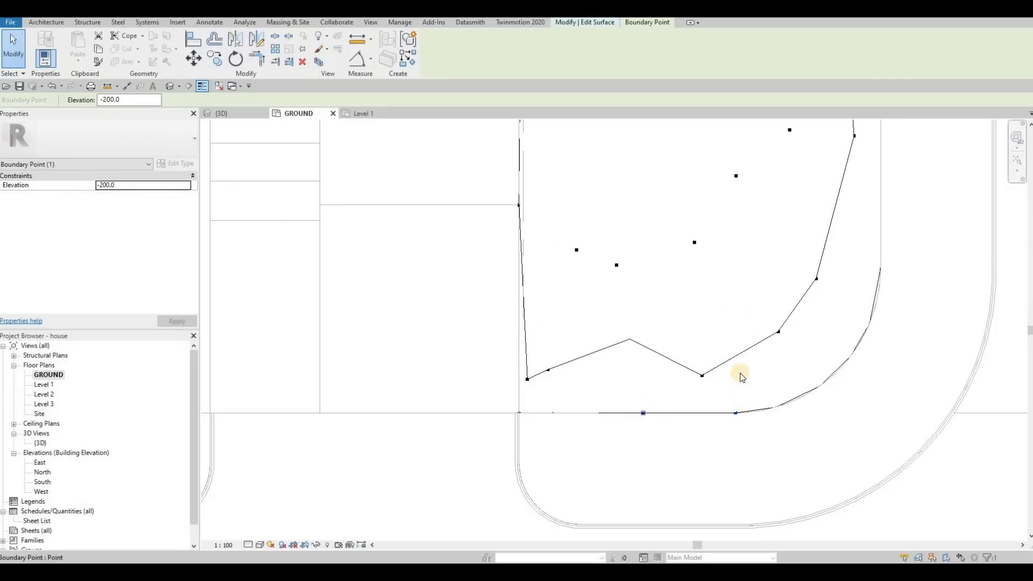
pyautogui.moveTo(842, 361); pyautogui.dragTo(782, 360, button='middle')
pyautogui.scroll(2, 784, 356)
pyautogui.click(782, 354)
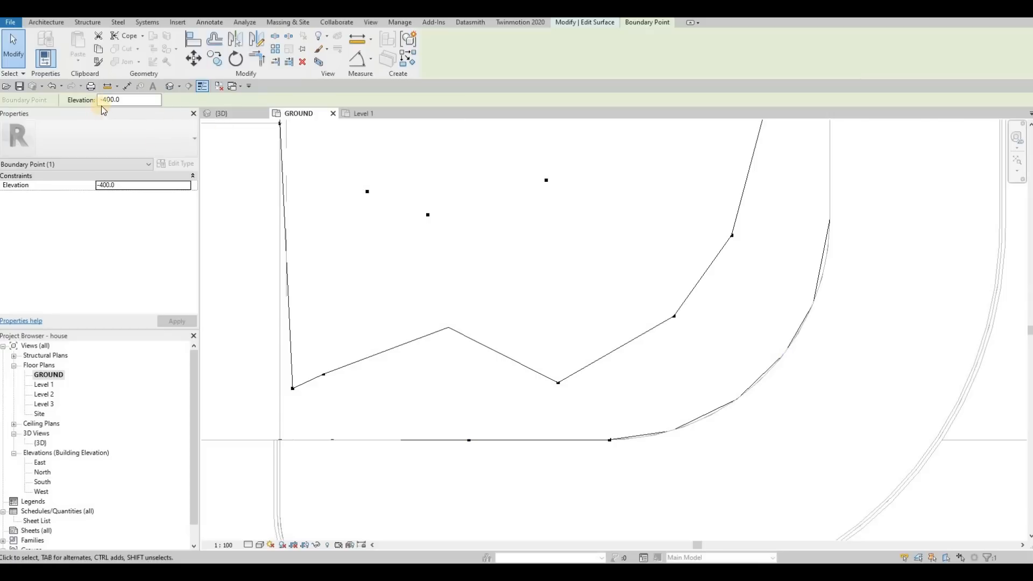
pyautogui.press('BackSpace')
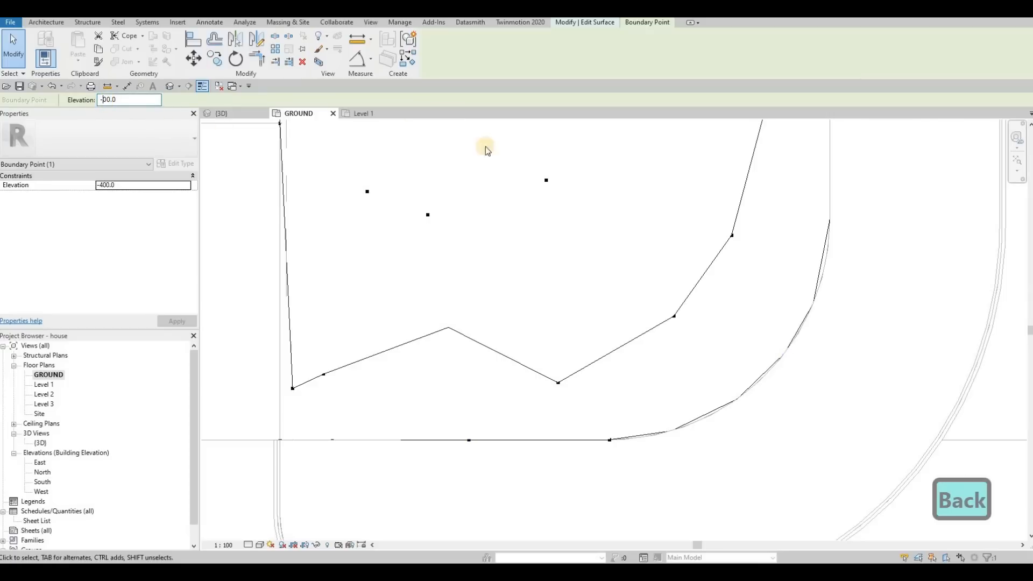
pyautogui.write('2')
# Set the elevation of the next two boundary points, up to the corner curve's end at the side sidewalk edge, to -200.
pyautogui.click(811, 305)
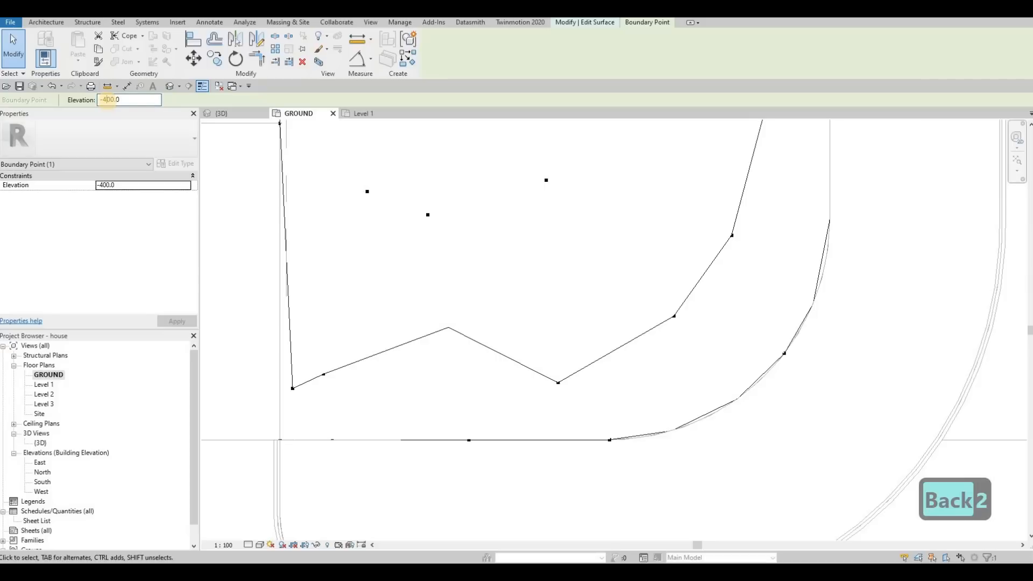
pyautogui.press('BackSpace')
pyautogui.write('2')
pyautogui.click(829, 220)
pyautogui.press('BackSpace')
pyautogui.write('2')
# Set the elevation of the boundary point at the far end of the side sidewalk edge to -200.
pyautogui.moveTo(780, 296)
pyautogui.mouseDown(button='middle')
pyautogui.moveTo(747, 437)
pyautogui.moveTo(769, 430)
pyautogui.mouseUp(button='middle')
pyautogui.scroll(-1, 779, 303)
pyautogui.scroll(-2, 779, 291)
pyautogui.moveTo(772, 269); pyautogui.dragTo(752, 514, button='middle')
pyautogui.scroll(-2, 769, 290)
pyautogui.moveTo(752, 274); pyautogui.dragTo(748, 446, button='middle')
pyautogui.scroll(-1, 754, 322)
pyautogui.click(756, 274)
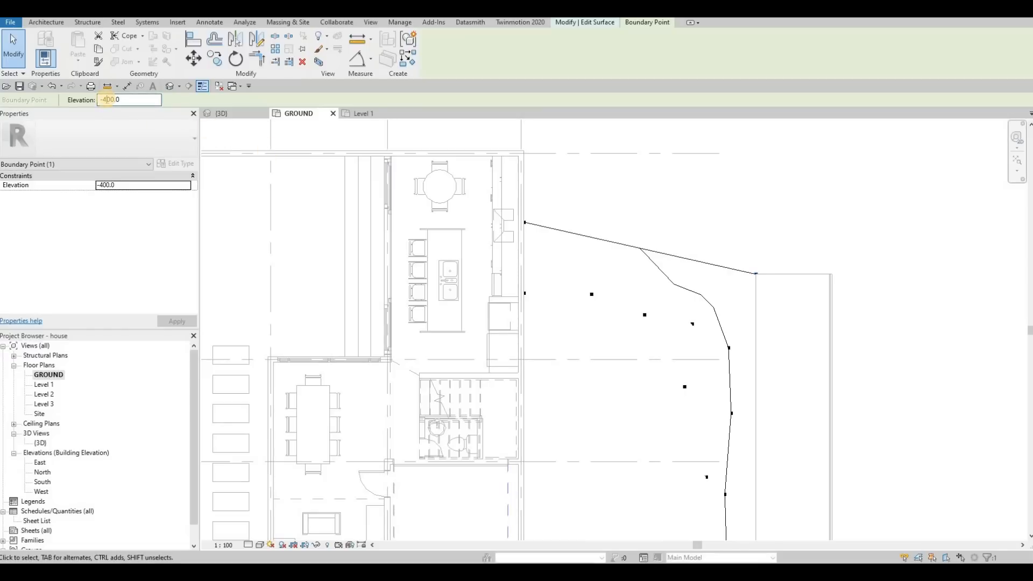
pyautogui.press('BackSpace')
pyautogui.write('2')
# In the 3D view, set the two remaining boundary points on the corner curve nearest the front edge to elevation -200.
pyautogui.click(233, 115)
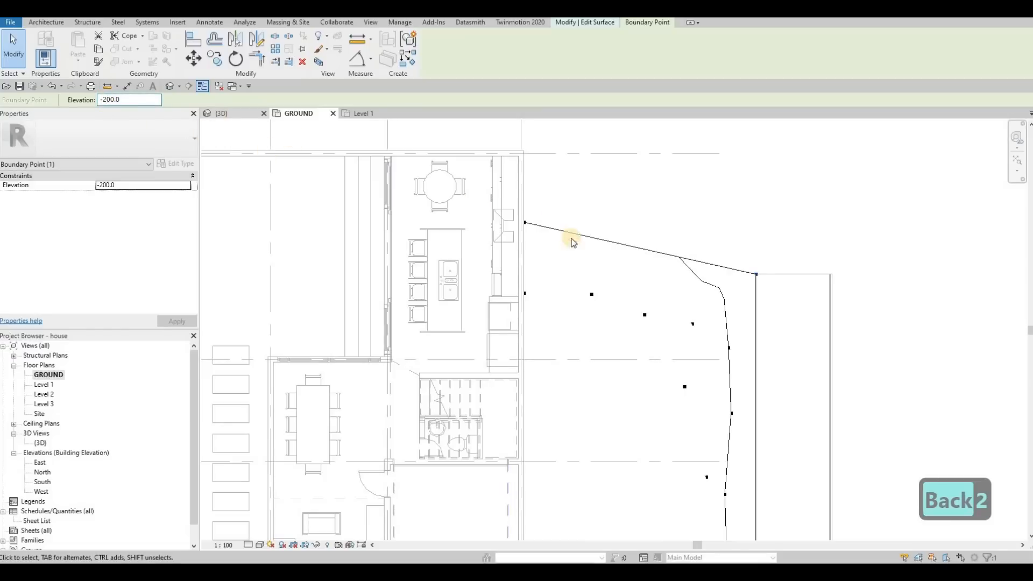
pyautogui.keyDown('shift'); pyautogui.moveTo(547, 259); pyautogui.dragTo(615, 289, button='middle'); pyautogui.keyUp('shift')
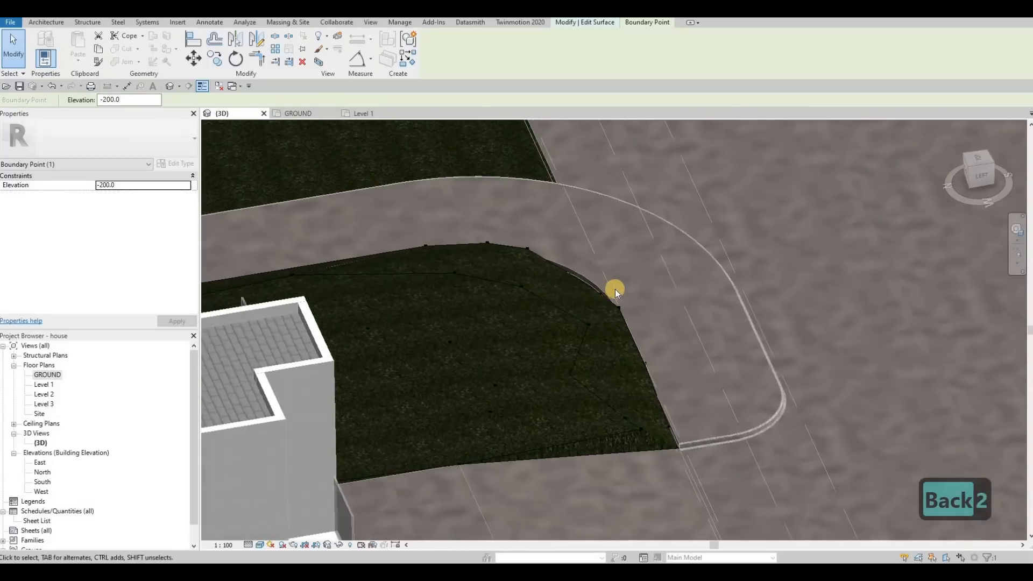
pyautogui.scroll(4, 618, 289)
pyautogui.click(617, 289)
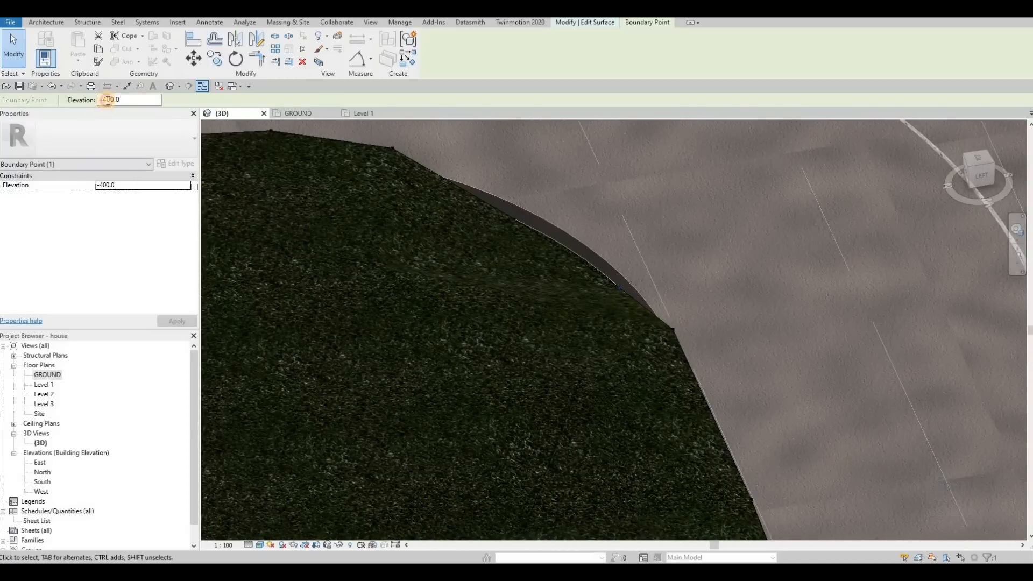
pyautogui.press('BackSpace')
pyautogui.write('2')
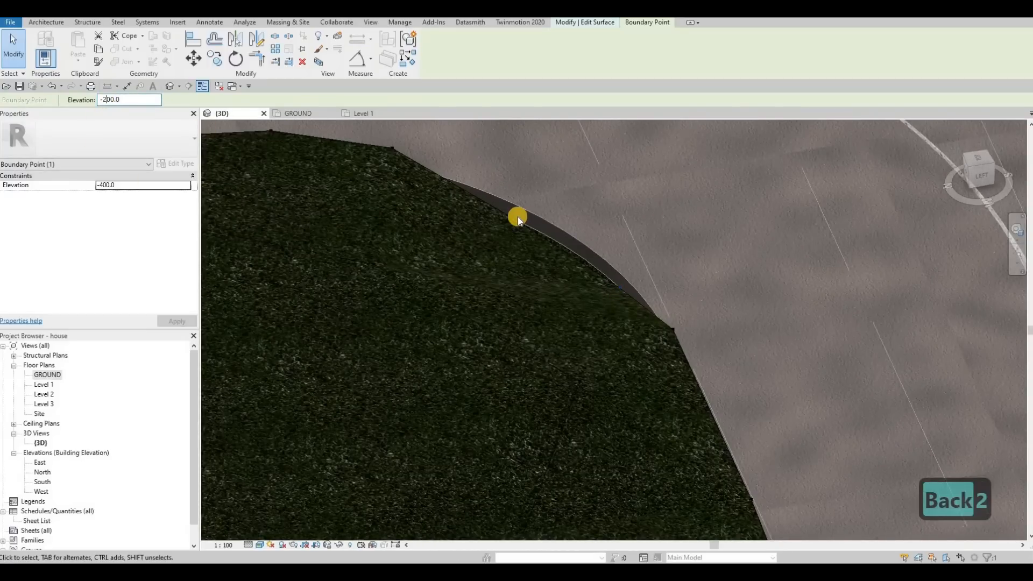
pyautogui.click(515, 217)
pyautogui.click(417, 191)
pyautogui.click(109, 99)
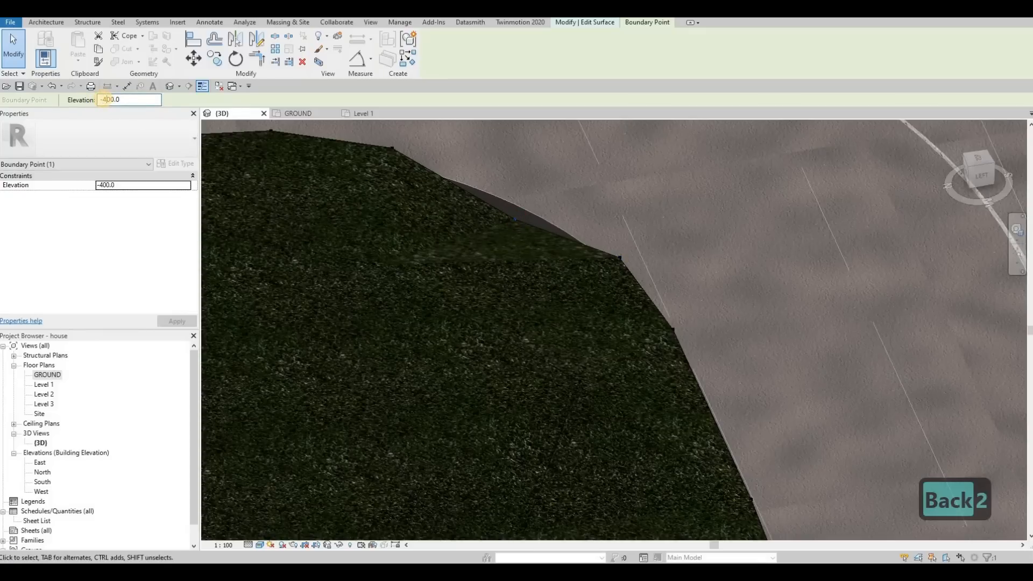
# Lower the boundary point midway along the lawn's front sidewalk edge to elevation -300.
pyautogui.scroll(-4, 432, 260)
pyautogui.keyDown('shift'); pyautogui.moveTo(477, 239); pyautogui.dragTo(493, 305, button='middle'); pyautogui.keyUp('shift')
pyautogui.click(492, 305)
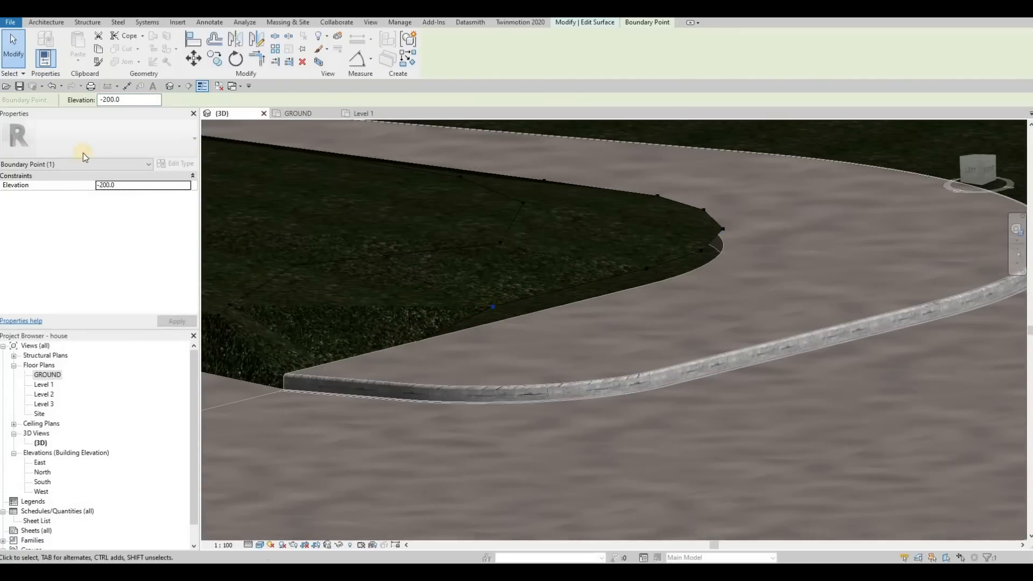
pyautogui.press('BackSpace')
pyautogui.write('3')
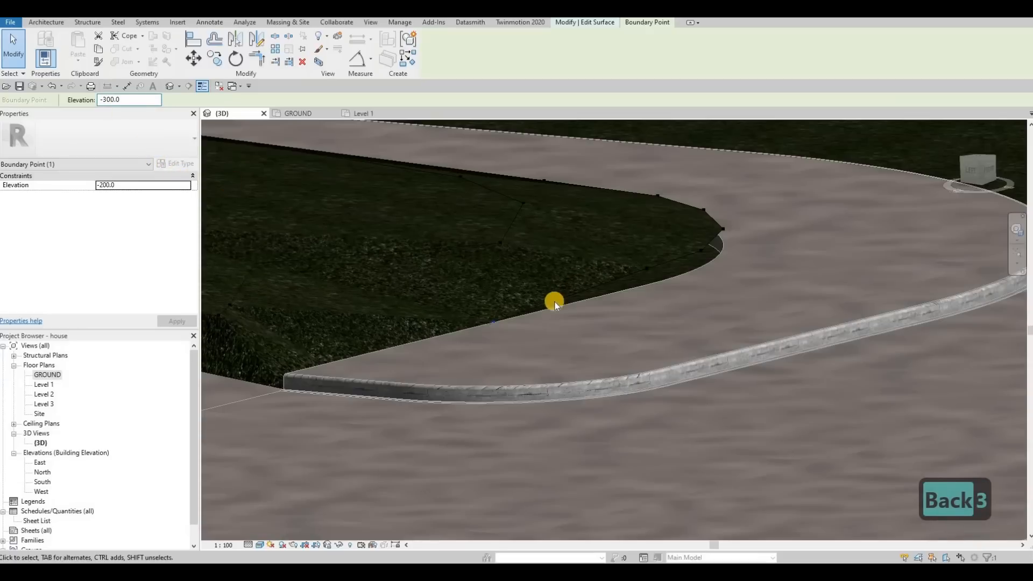
# Lower the boundary point where the front sidewalk edge starts to curve to elevation -300.
pyautogui.click(645, 268)
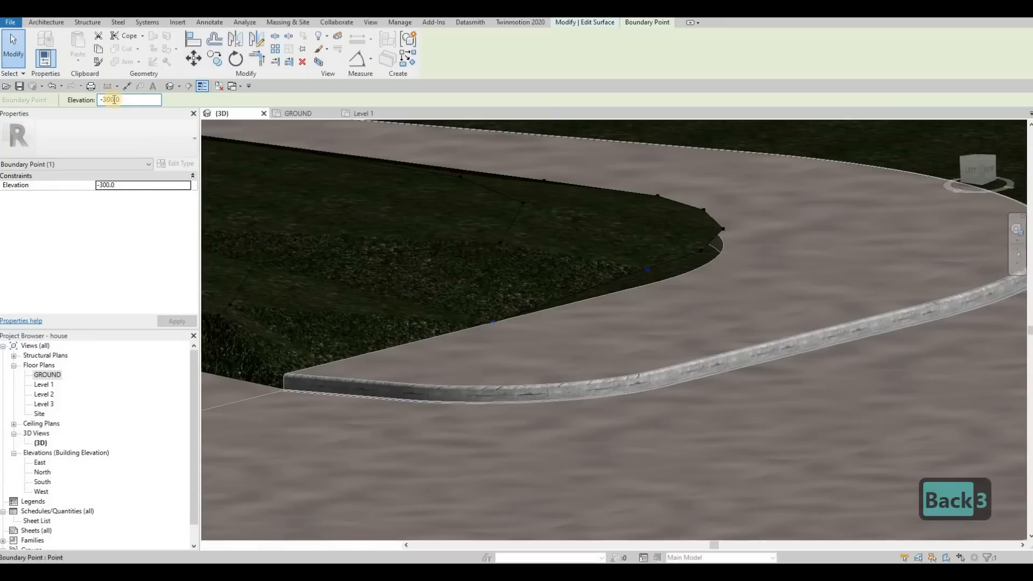
pyautogui.press('BackSpace')
pyautogui.write('2')
pyautogui.press('BackSpace')
pyautogui.write('3')
# Lower the first two boundary points on the corner curve after the front edge to elevation -300.
pyautogui.click(693, 253)
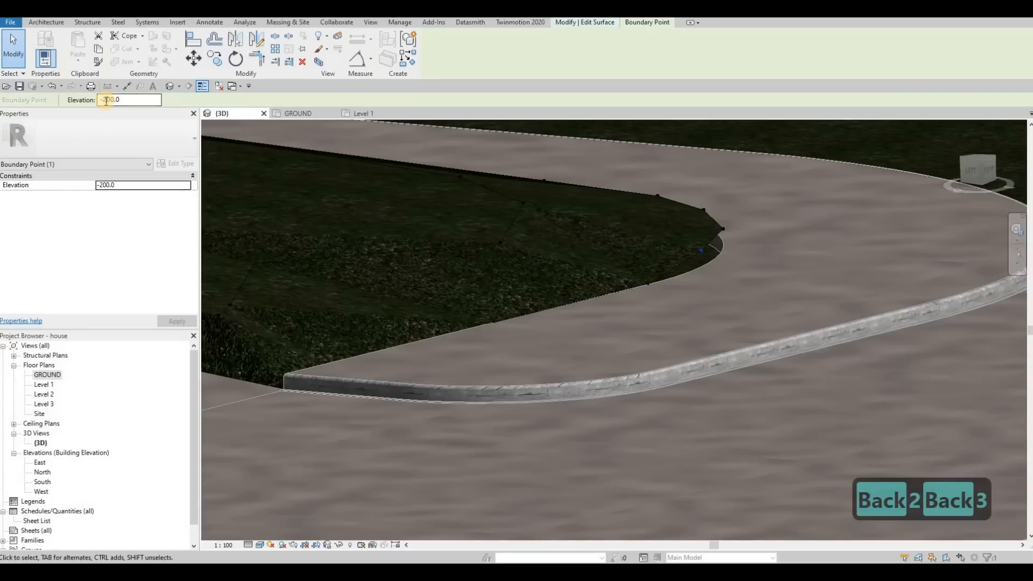
pyautogui.press('BackSpace')
pyautogui.write('3')
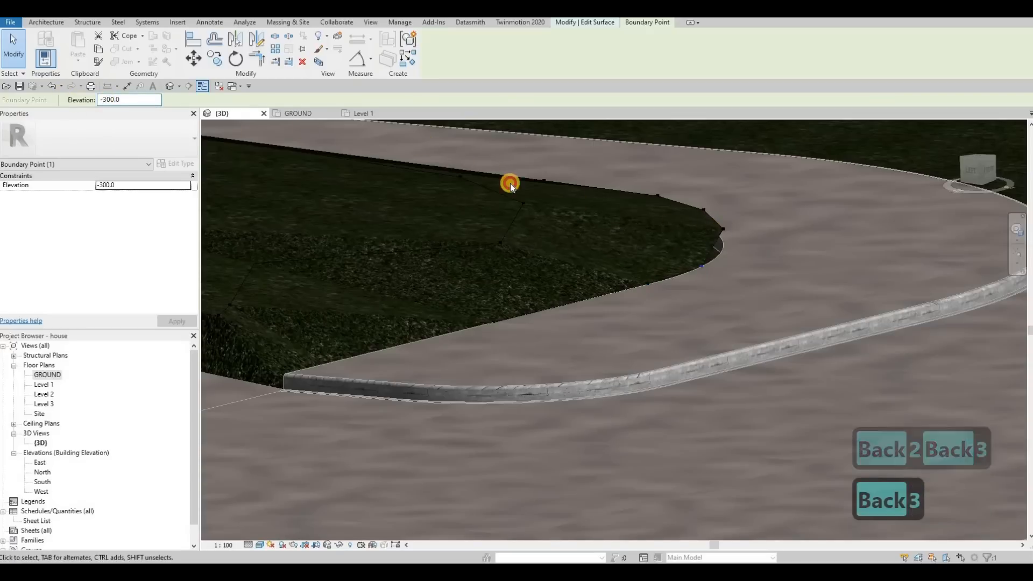
pyautogui.click(107, 102)
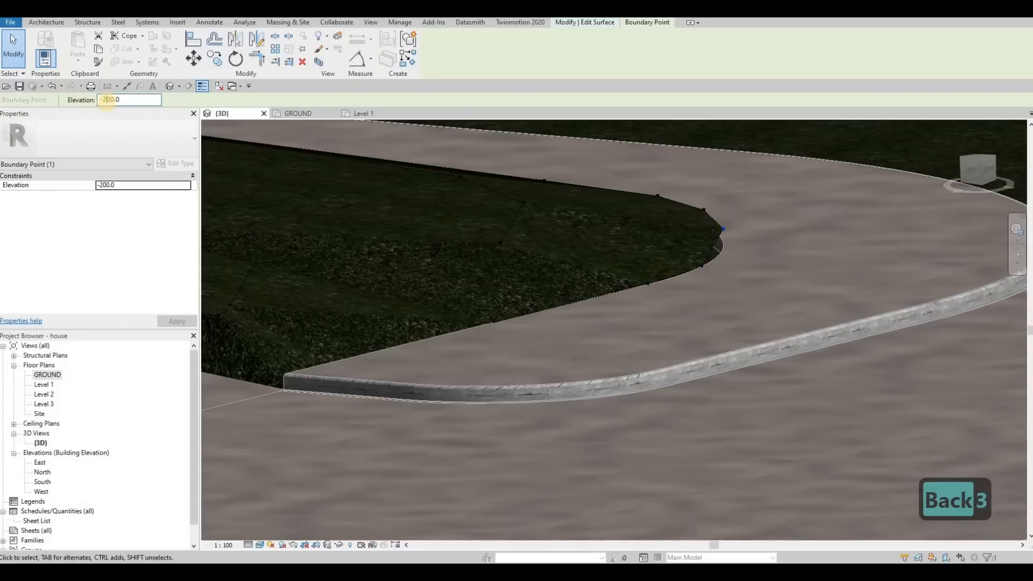
pyautogui.press('BackSpace')
pyautogui.write('3')
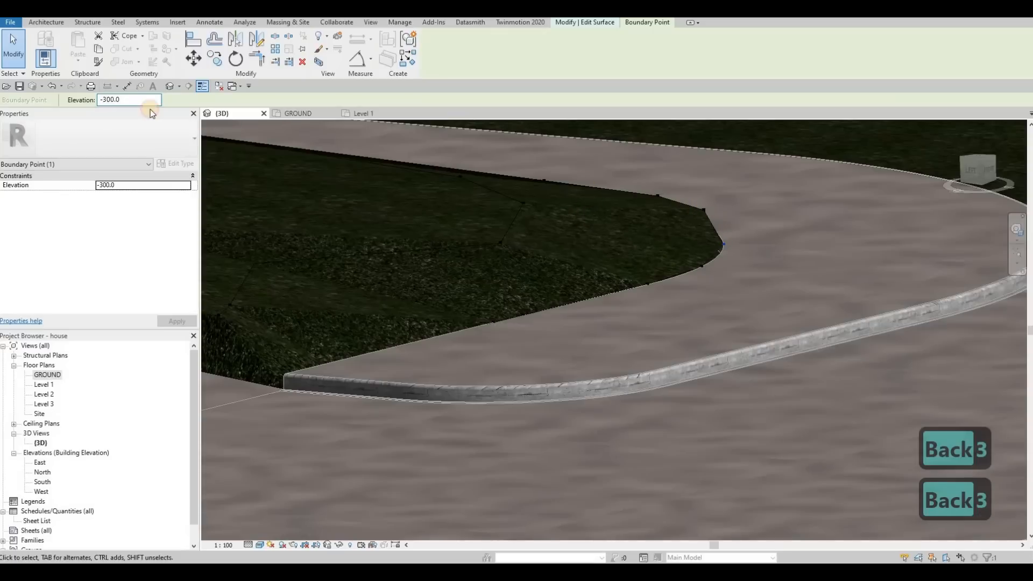
# Lower the next two boundary points around the corner curve to elevation -300.
pyautogui.click(702, 210)
pyautogui.click(109, 99)
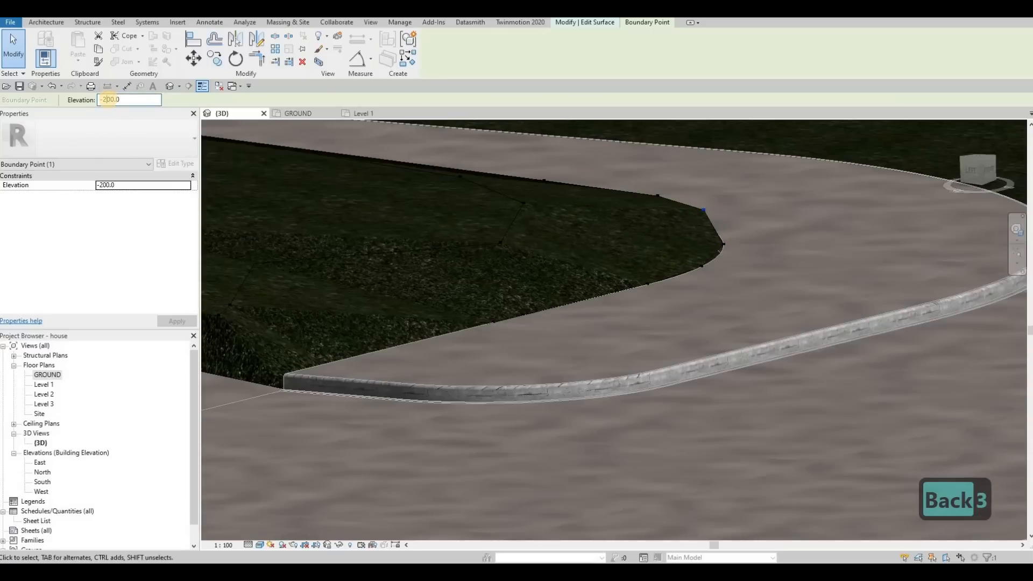
pyautogui.press('BackSpace')
pyautogui.write('3')
pyautogui.scroll(4, 709, 269)
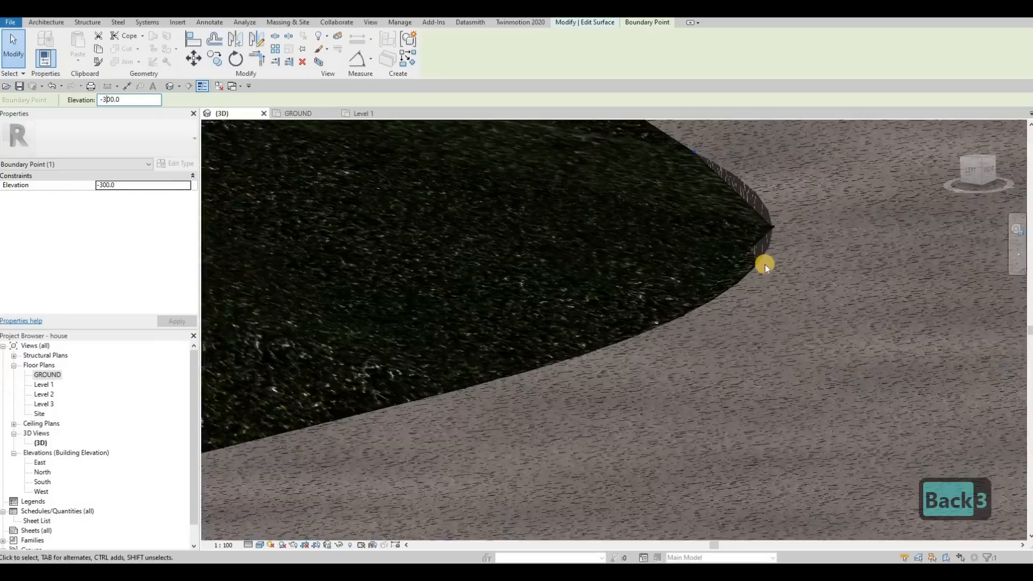
pyautogui.moveTo(676, 313); pyautogui.dragTo(674, 230, button='middle')
pyautogui.moveTo(629, 253); pyautogui.dragTo(624, 252)
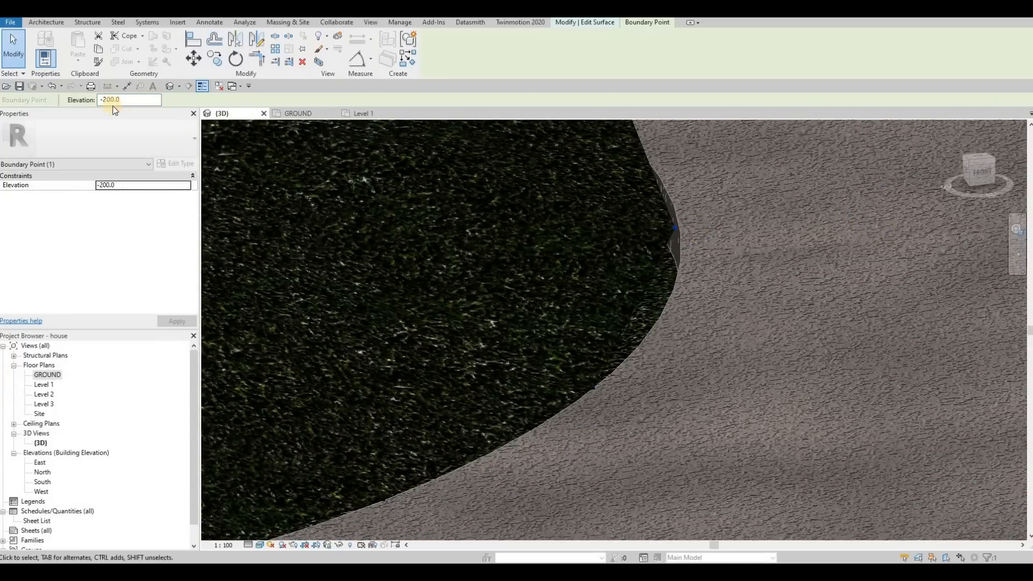
pyautogui.press('BackSpace')
pyautogui.write('3')
# Lower the boundary point where the corner curve meets the straight side sidewalk edge to elevation -300.
pyautogui.keyDown('shift'); pyautogui.moveTo(621, 311); pyautogui.dragTo(612, 221, button='middle'); pyautogui.keyUp('shift')
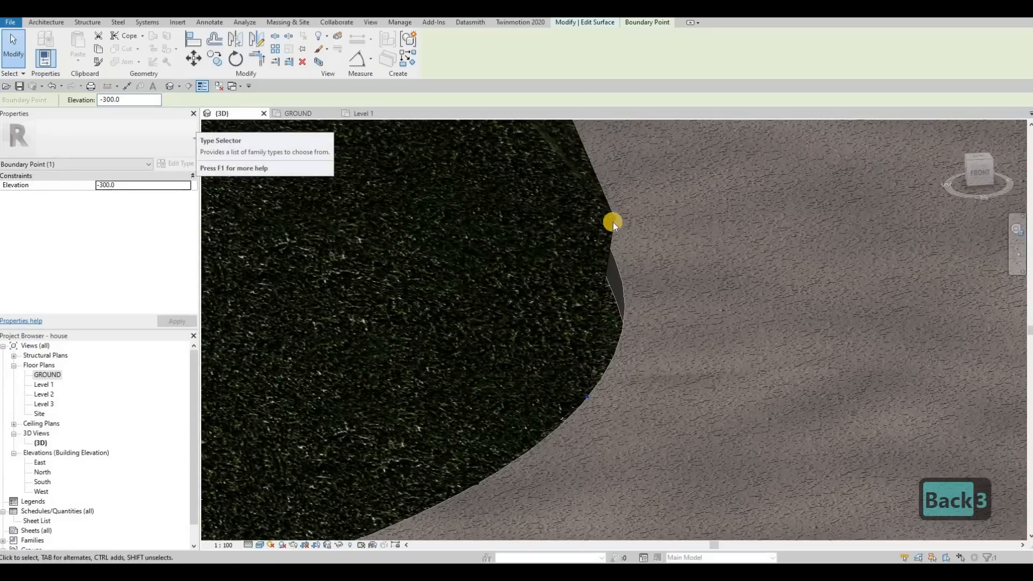
pyautogui.click(107, 101)
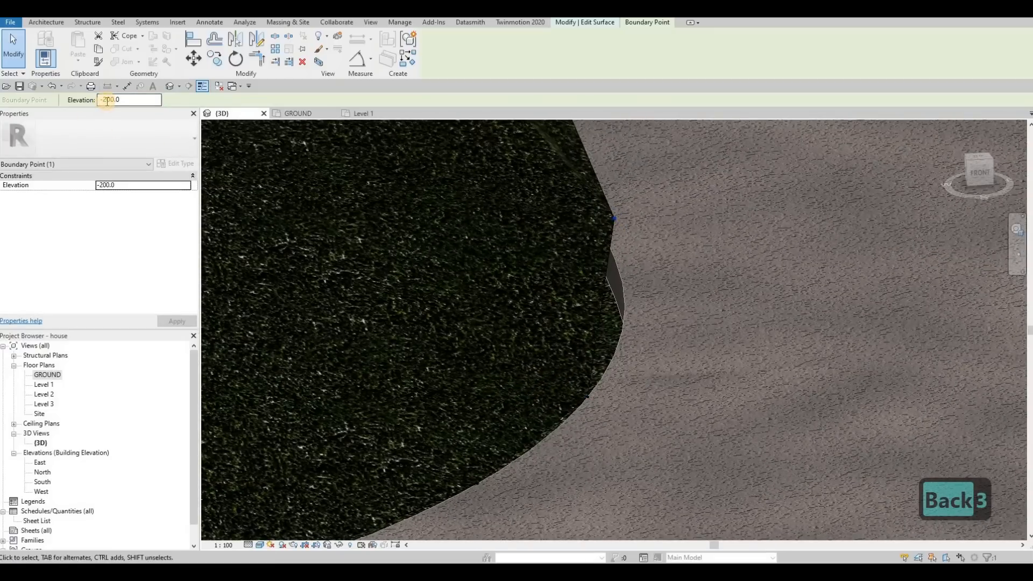
pyautogui.press('BackSpace')
pyautogui.write('3')
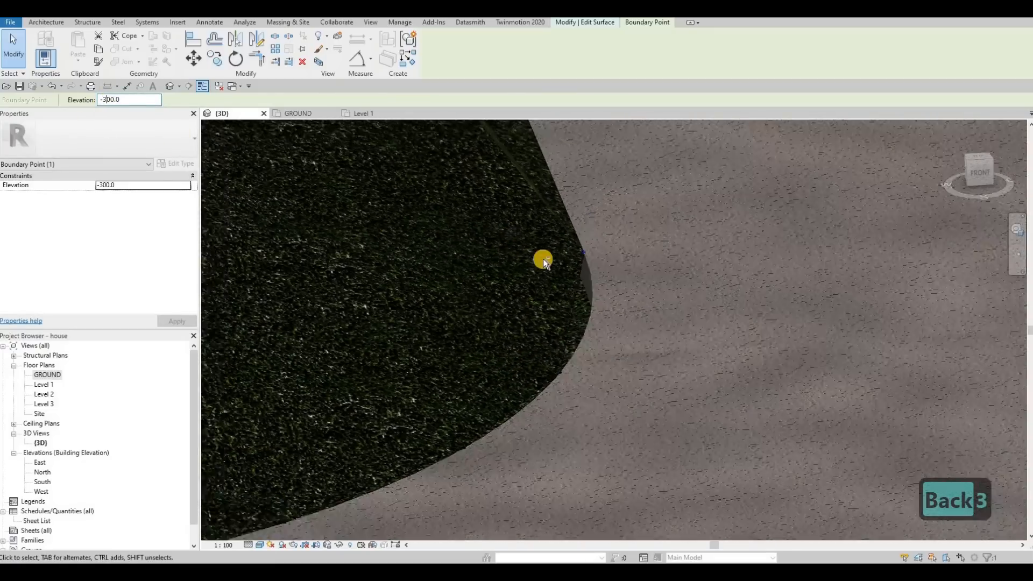
# Lower the boundary point at the far end of the side sidewalk edge to elevation -300.
pyautogui.keyDown('shift'); pyautogui.moveTo(527, 288); pyautogui.dragTo(533, 379, button='middle'); pyautogui.keyUp('shift')
pyautogui.moveTo(511, 240); pyautogui.dragTo(541, 342, button='middle')
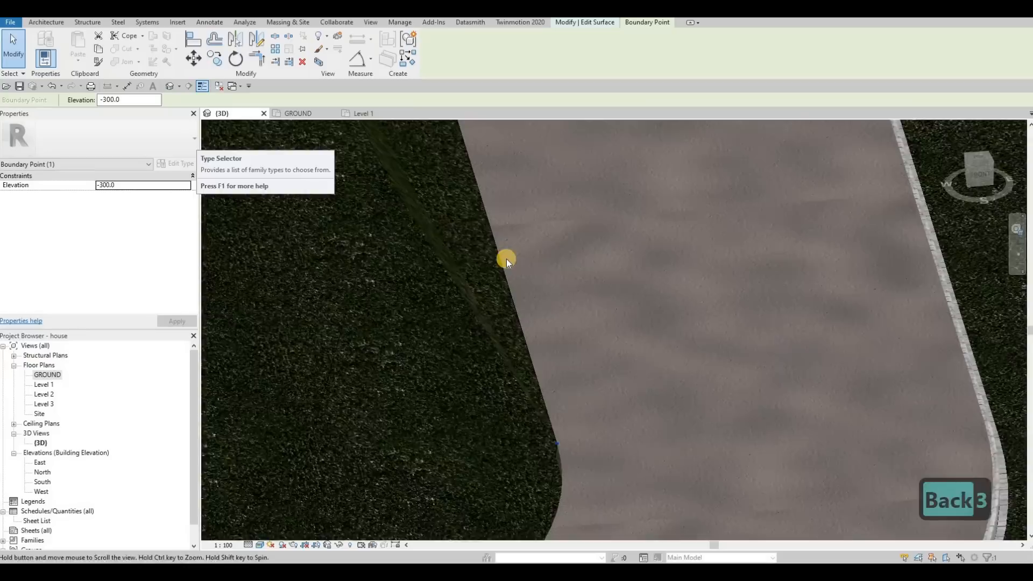
pyautogui.moveTo(506, 260); pyautogui.dragTo(554, 331, button='middle')
pyautogui.scroll(-1, 554, 331)
pyautogui.moveTo(533, 287); pyautogui.dragTo(551, 342, button='middle')
pyautogui.scroll(-1, 563, 364)
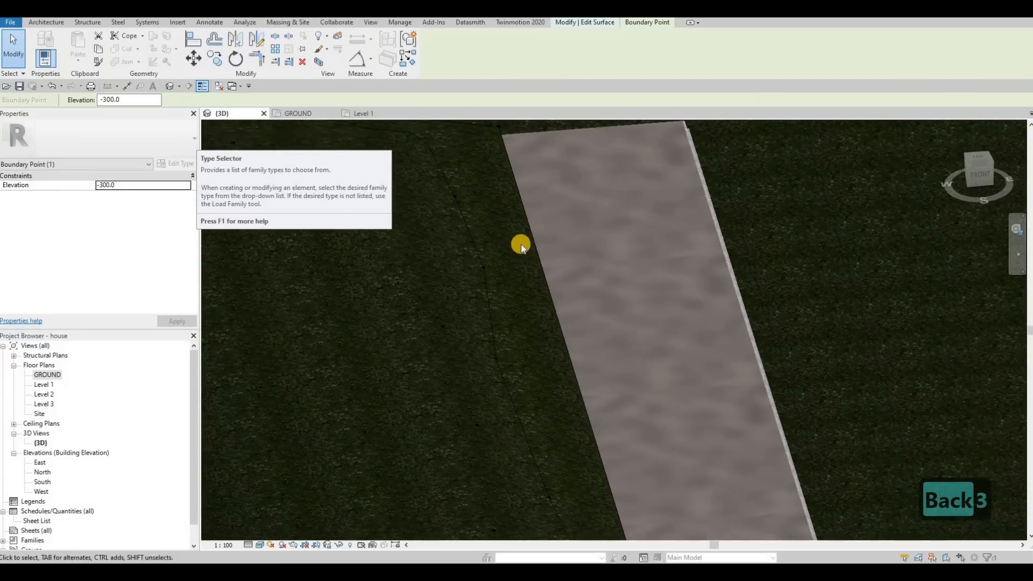
pyautogui.scroll(-1, 520, 244)
pyautogui.moveTo(504, 149); pyautogui.dragTo(531, 254, button='middle')
pyautogui.click(530, 253)
pyautogui.click(107, 99)
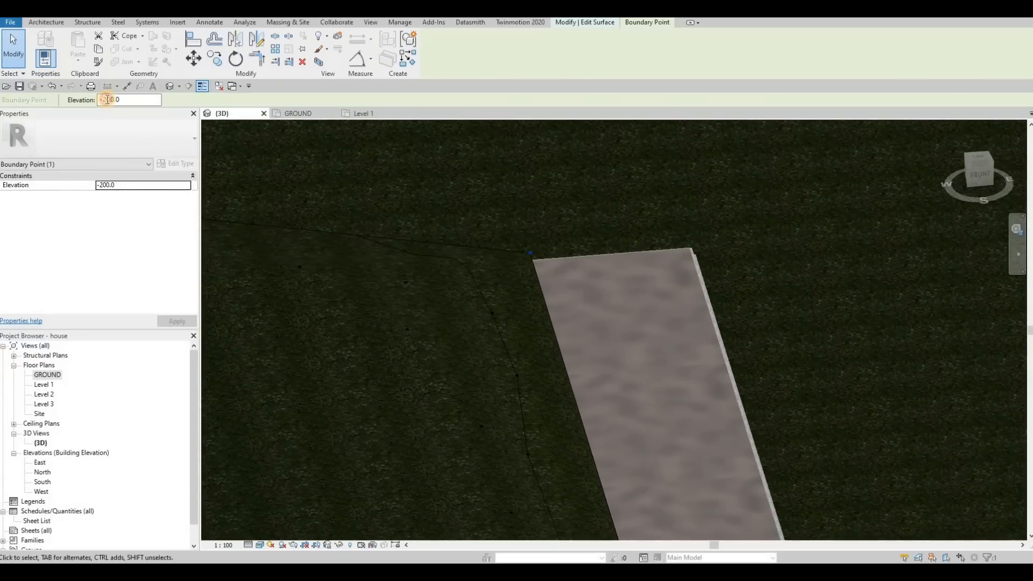
pyautogui.press('BackSpace')
pyautogui.write('3')
# In the GROUND plan, place a surface point at absolute elevation -300 on the corner curve just past the front edge.
pyautogui.click(299, 113)
pyautogui.scroll(-1, 523, 163)
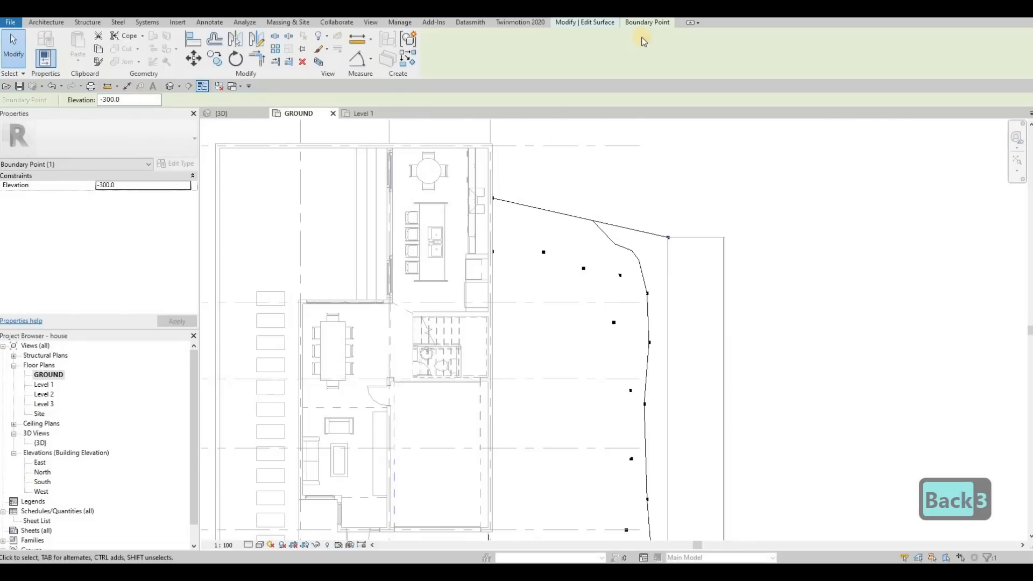
pyautogui.press('Escape')
pyautogui.click(460, 49)
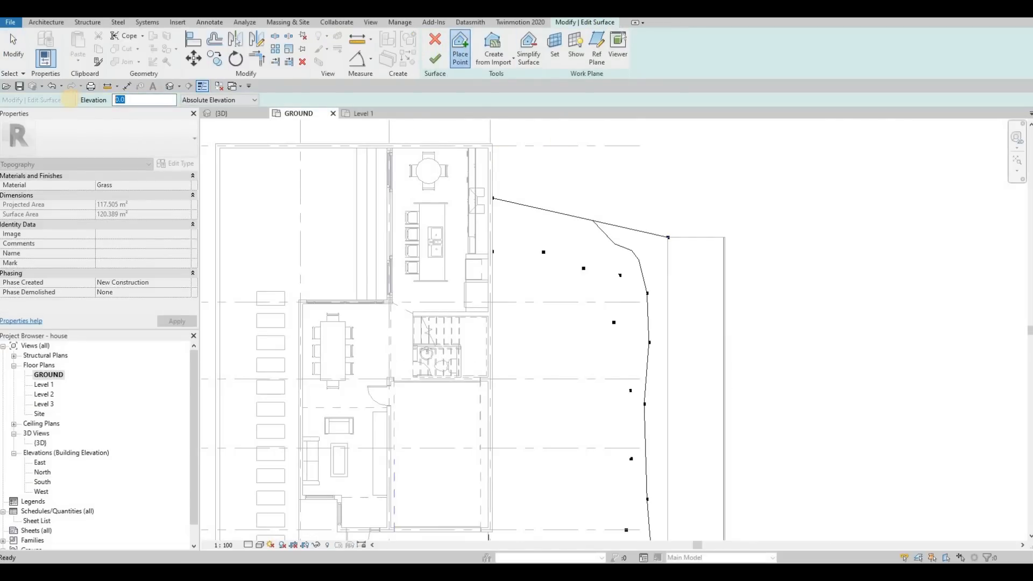
pyautogui.write('-300')
pyautogui.scroll(-1, 559, 315)
pyautogui.scroll(-1, 640, 282)
pyautogui.moveTo(680, 411); pyautogui.dragTo(719, 206, button='middle')
pyautogui.scroll(3, 590, 397)
pyautogui.click(595, 417)
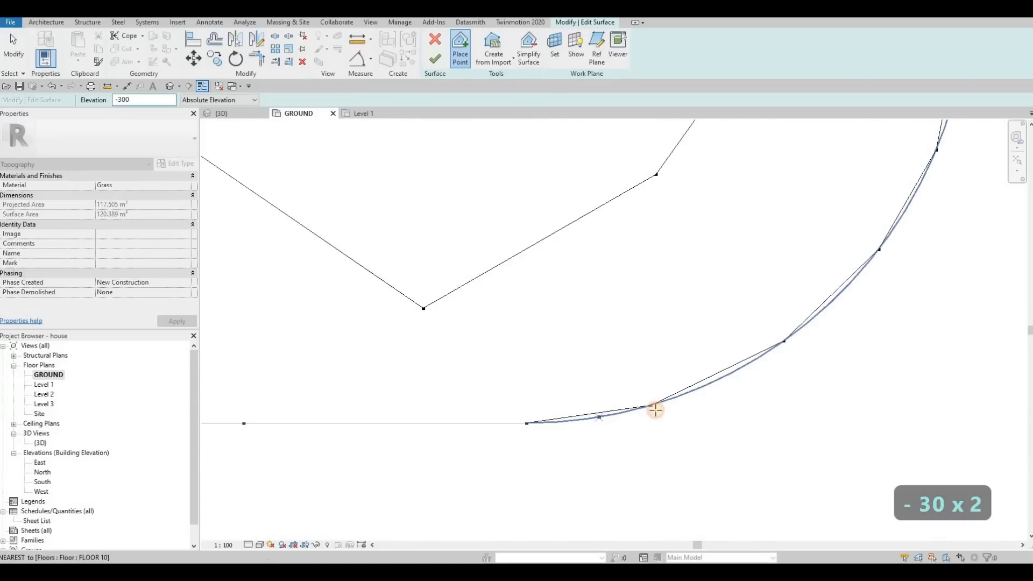
# Add more surface points at elevation -300 between the existing ones along the first half of the corner curve.
pyautogui.click(679, 396)
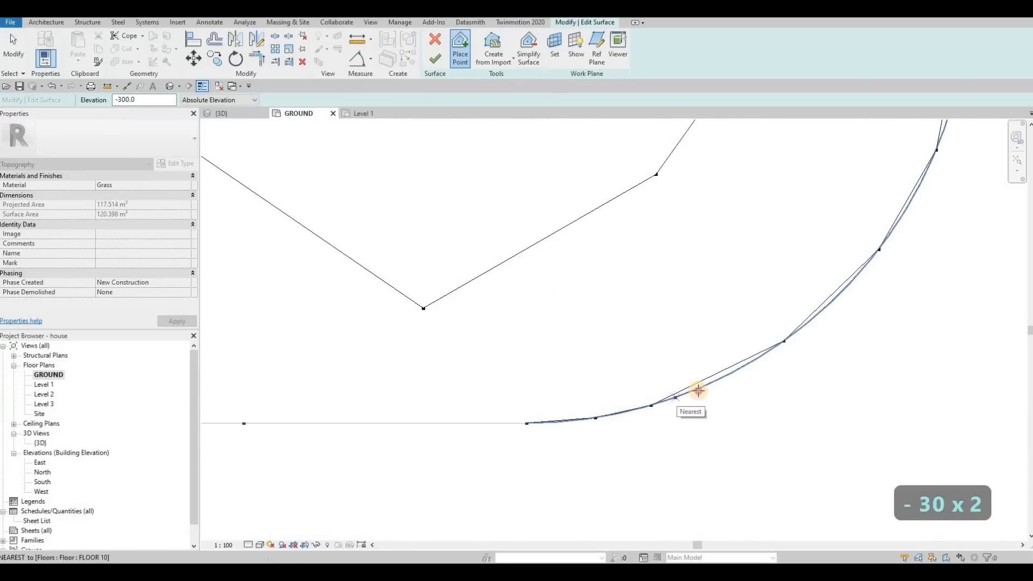
pyautogui.click(698, 389)
pyautogui.click(734, 370)
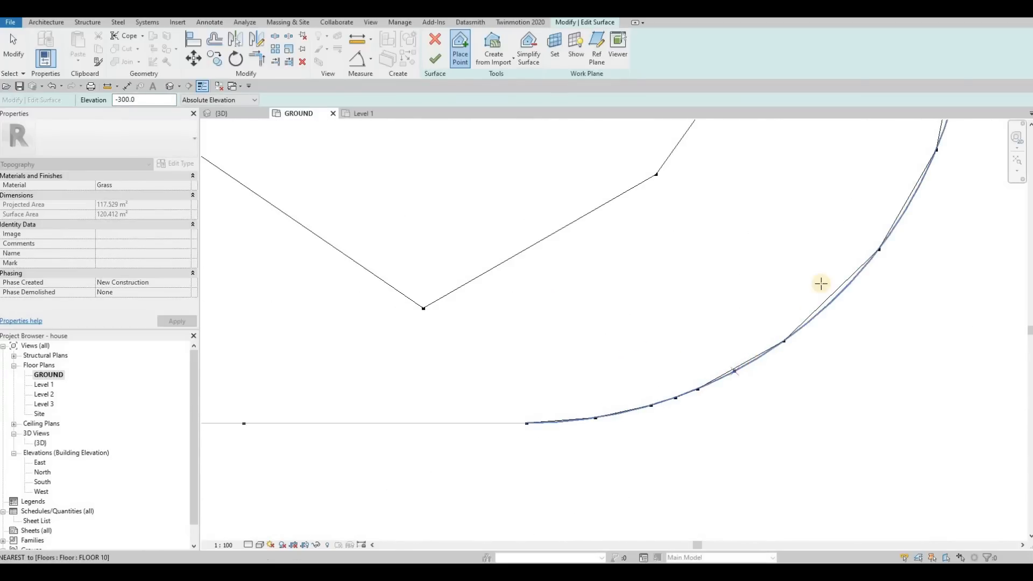
pyautogui.click(810, 319)
pyautogui.click(835, 299)
# Add surface points at elevation -300 along the second half of the corner curve toward the straight side edge.
pyautogui.moveTo(861, 254); pyautogui.dragTo(784, 350, button='middle')
pyautogui.click(821, 316)
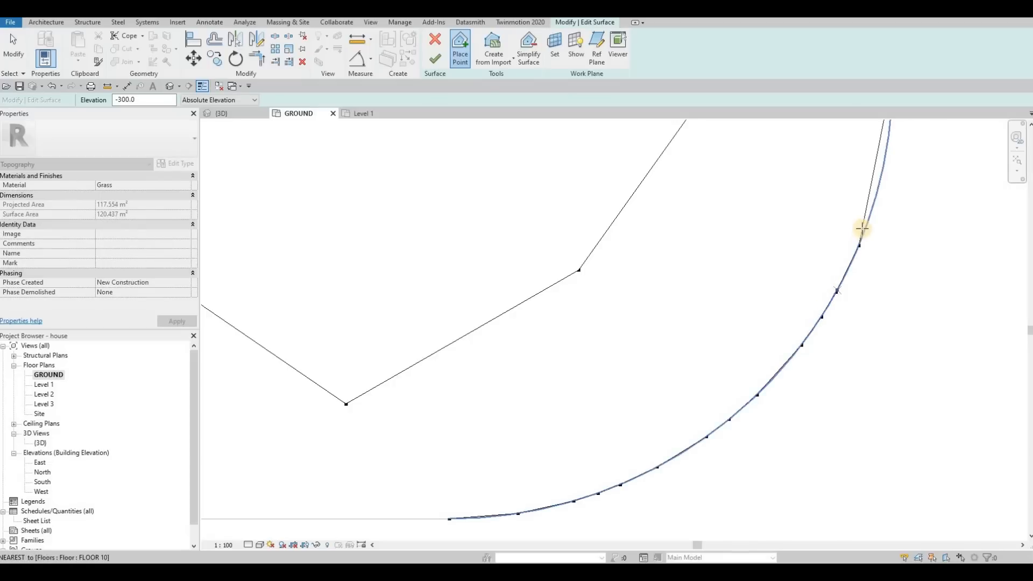
pyautogui.moveTo(816, 271); pyautogui.dragTo(770, 377, button='middle')
pyautogui.click(845, 219)
# Place surface points at elevation -300 on the straight side sidewalk edge, starting just past the corner curve.
pyautogui.moveTo(825, 180); pyautogui.dragTo(770, 363, button='middle')
pyautogui.scroll(-4, 758, 249)
pyautogui.click(764, 244)
pyautogui.moveTo(764, 245); pyautogui.dragTo(731, 340, button='middle')
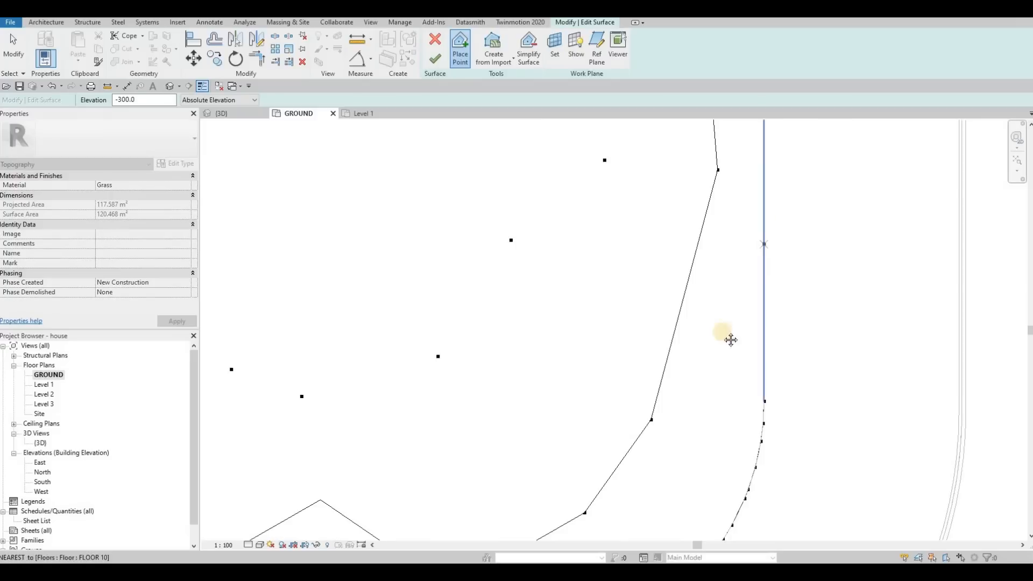
pyautogui.moveTo(724, 240); pyautogui.dragTo(718, 341, button='middle')
pyautogui.scroll(-1, 720, 341)
pyautogui.click(723, 323)
# Continue the elevation -300 surface points along the straight sidewalk edge up to the lawn's far end.
pyautogui.moveTo(712, 196); pyautogui.dragTo(692, 348, button='middle')
pyautogui.click(704, 226)
pyautogui.moveTo(687, 183); pyautogui.dragTo(681, 285, button='middle')
pyautogui.scroll(-3, 670, 214)
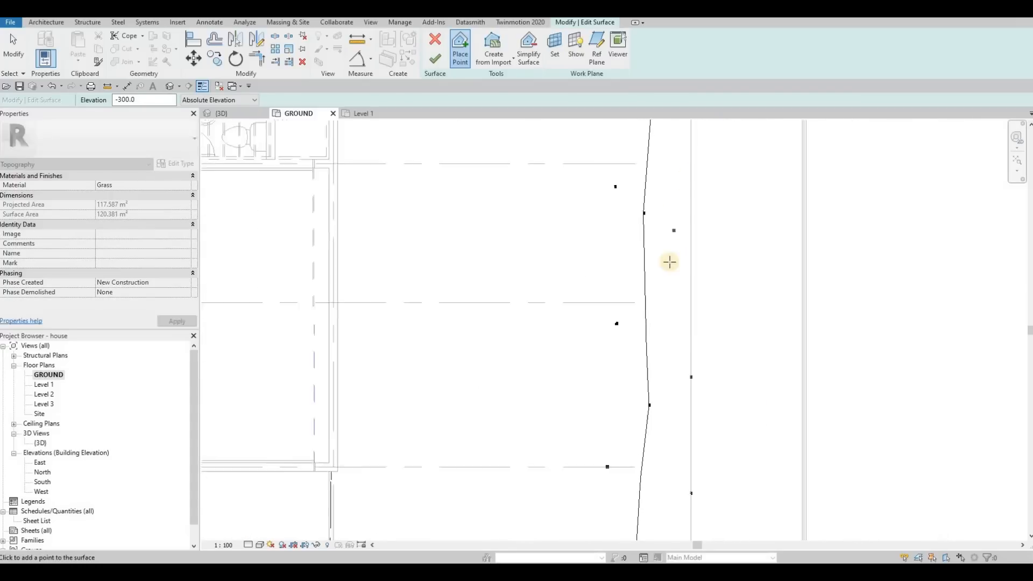
pyautogui.click(682, 253)
pyautogui.moveTo(680, 169); pyautogui.dragTo(661, 357, button='middle')
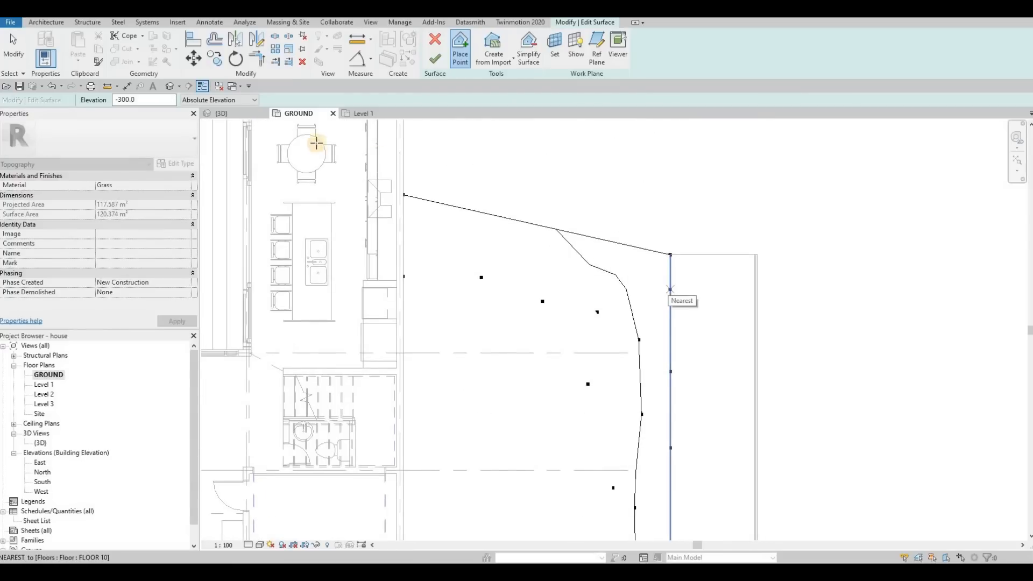
# Switch to the 3D view and examine the lawn surface along the side sidewalk and curved corner.
pyautogui.click(228, 115)
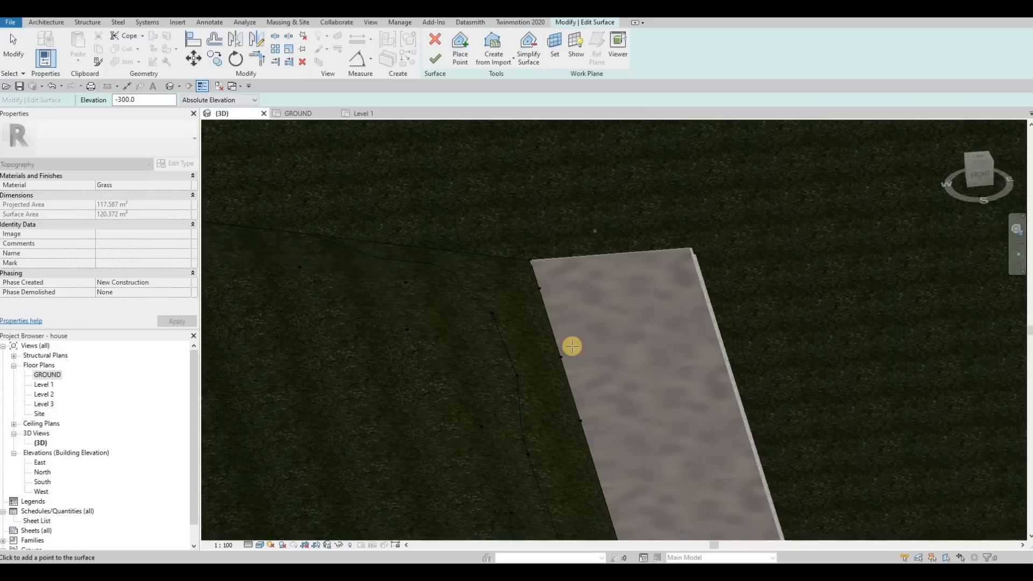
pyautogui.scroll(-5, 565, 280)
pyautogui.keyDown('shift'); pyautogui.moveTo(549, 269); pyautogui.dragTo(473, 368, button='middle'); pyautogui.keyUp('shift')
pyautogui.scroll(4, 552, 385)
pyautogui.click(495, 367)
pyautogui.scroll(8, 803, 436)
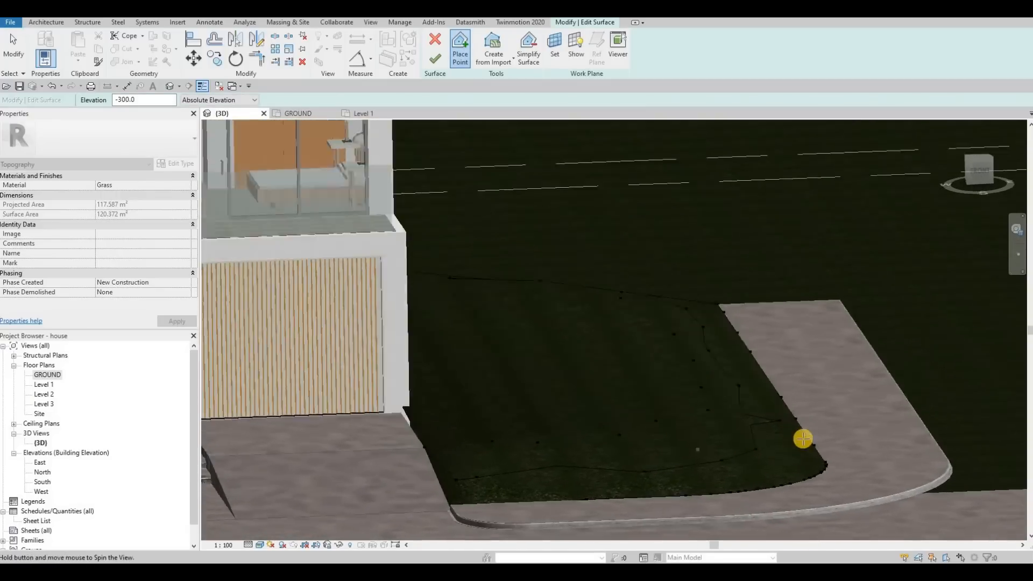
# Lower the interior surface point at the dark ridge near the side sidewalk, just behind the curved corner, to elevation -100.
pyautogui.press('Escape')
pyautogui.click(805, 337)
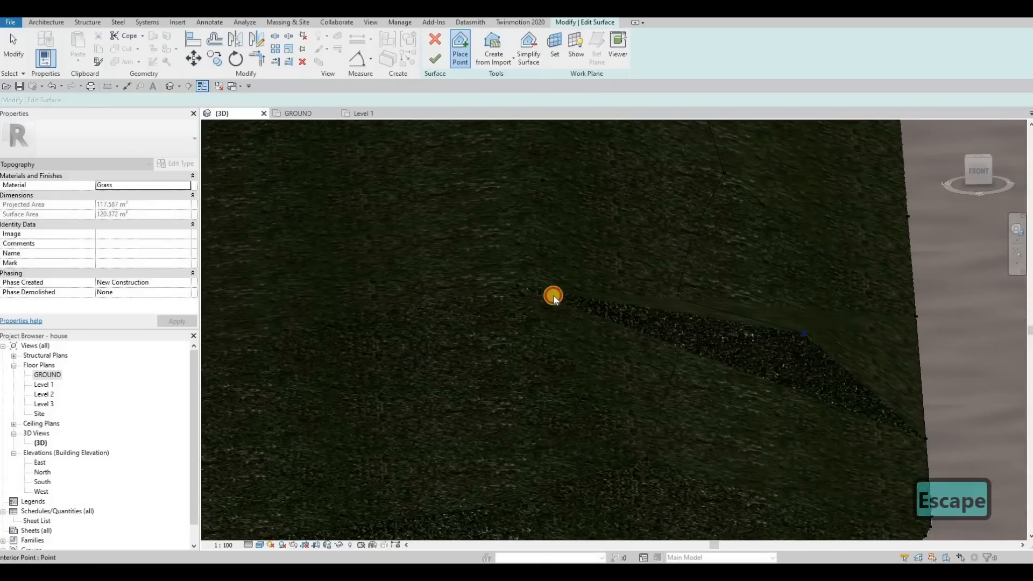
pyautogui.press('Tab')
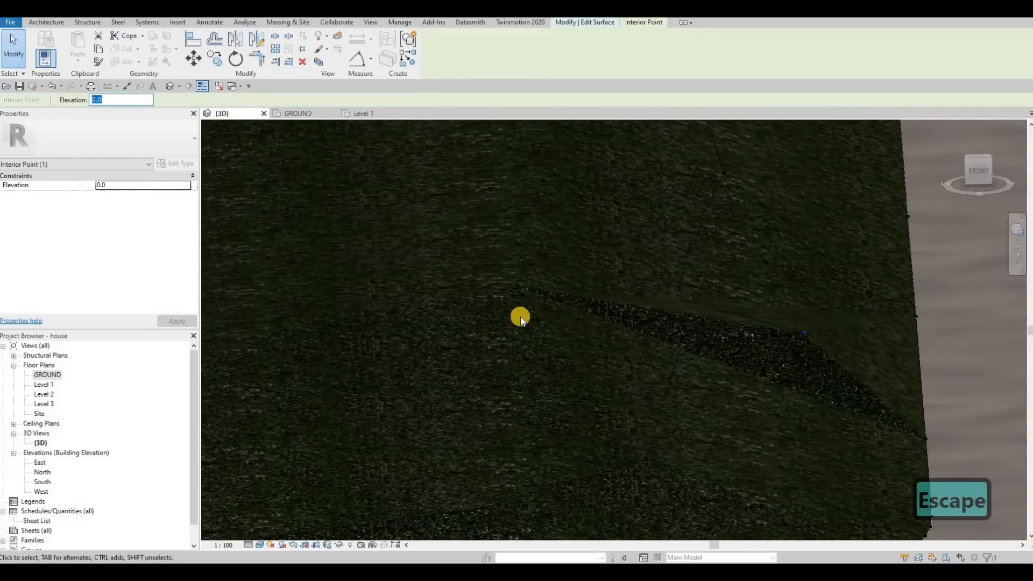
pyautogui.press('Escape')
pyautogui.scroll(-2, 634, 409)
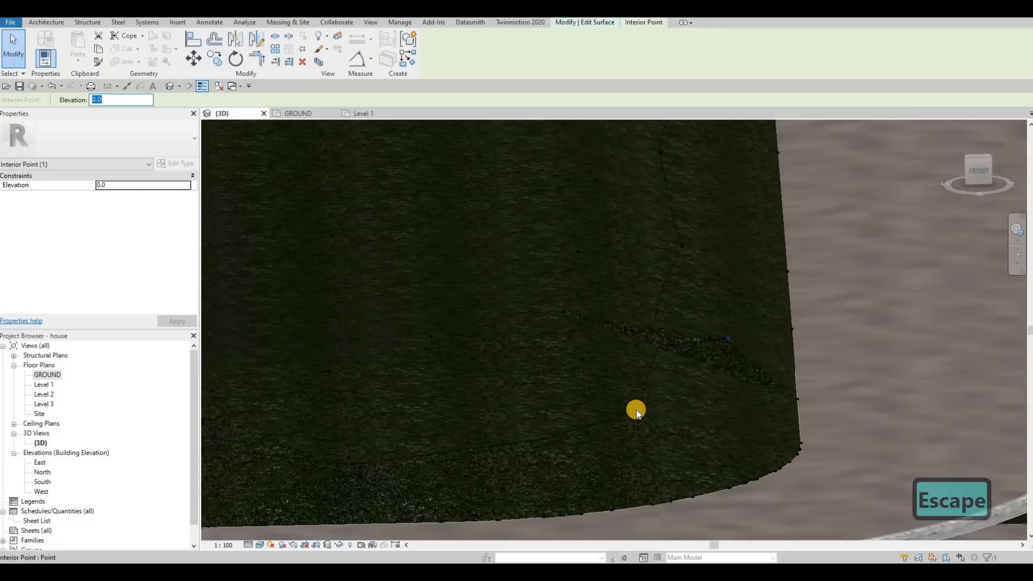
pyautogui.press('Escape')
pyautogui.click(725, 343)
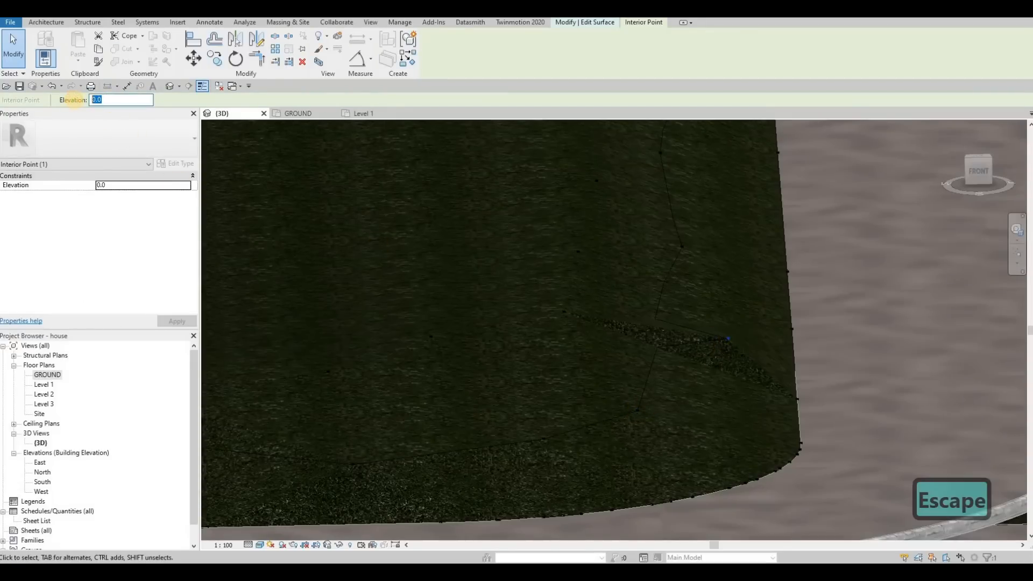
pyautogui.write('-300')
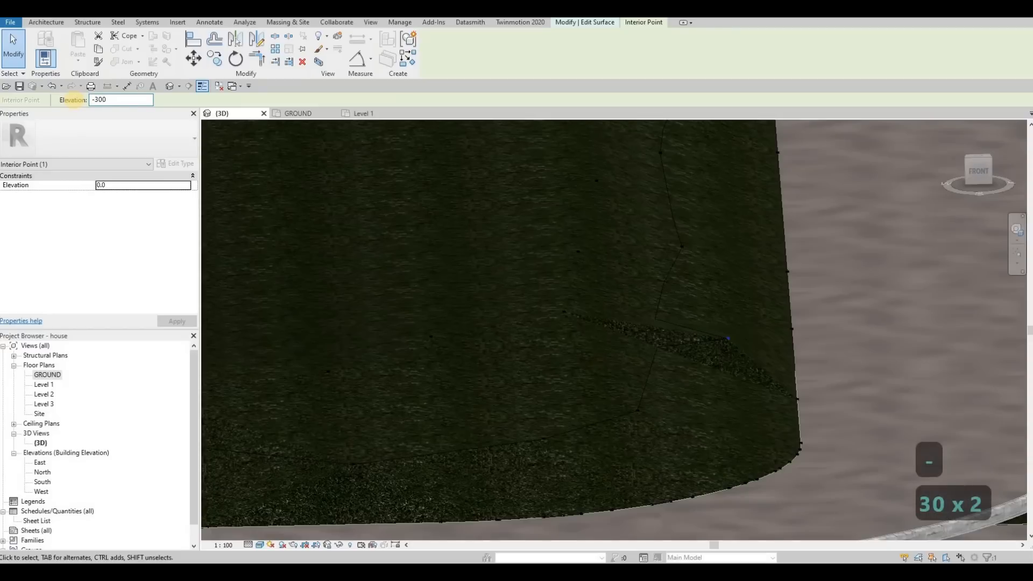
pyautogui.press('BackSpace')
pyautogui.press('BackSpace')
pyautogui.write('100')
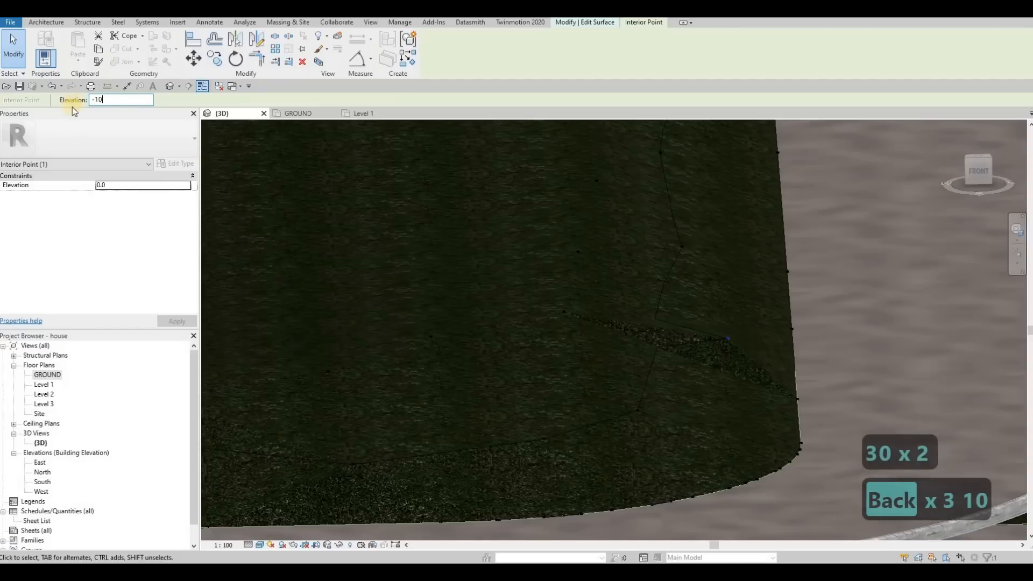
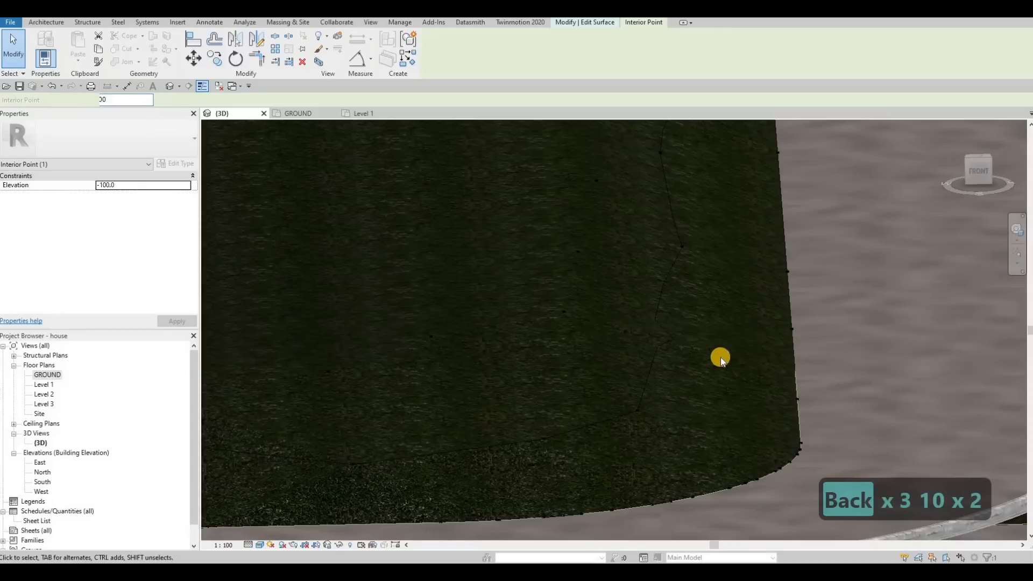
pyautogui.scroll(4, 720, 358)
pyautogui.click(720, 334)
pyautogui.press('Escape')
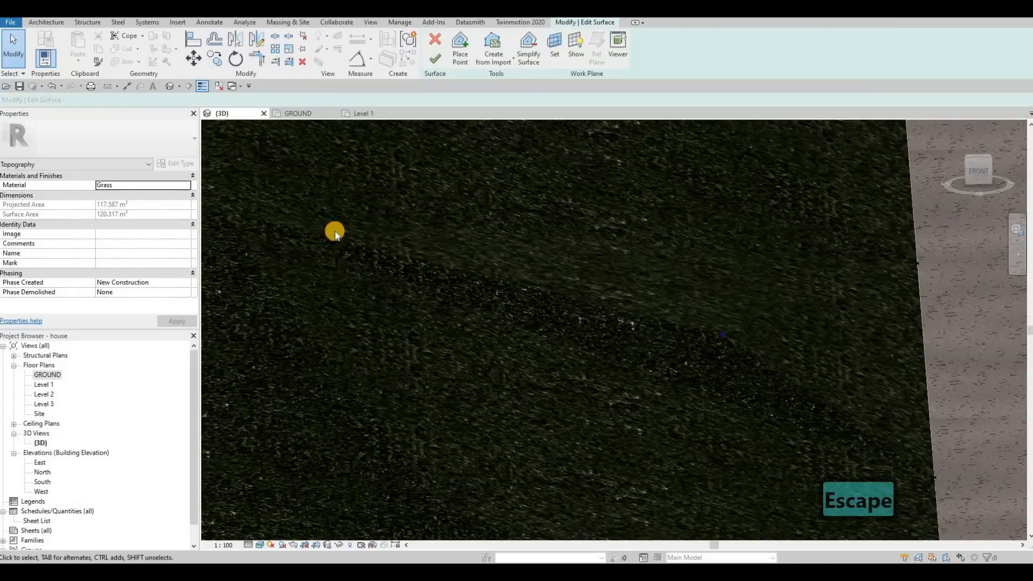
pyautogui.press('Escape')
# Lower the two high interior surface points at the far side of the lawn to elevation 200.
pyautogui.keyDown('shift'); pyautogui.moveTo(825, 282); pyautogui.dragTo(655, 173, button='middle'); pyautogui.keyUp('shift')
pyautogui.click(657, 172)
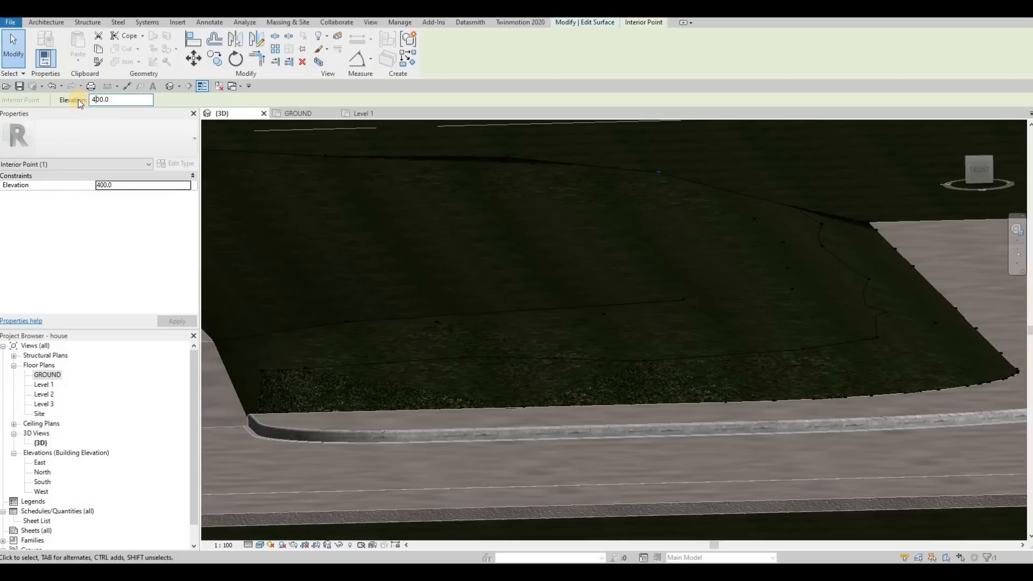
pyautogui.press('Return')
pyautogui.keyDown('shift'); pyautogui.moveTo(438, 244); pyautogui.dragTo(480, 178, button='middle'); pyautogui.keyUp('shift')
pyautogui.click(480, 177)
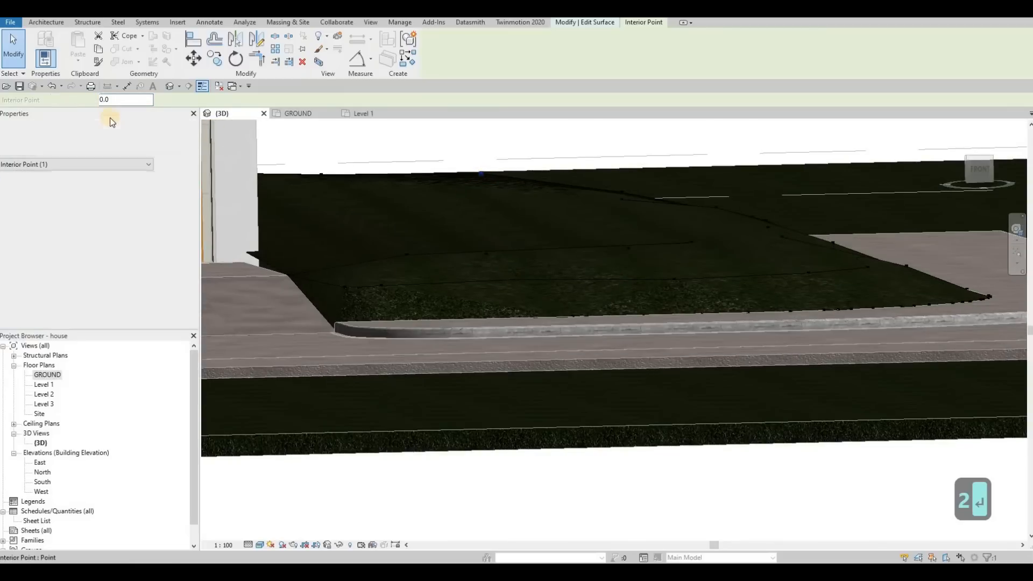
pyautogui.moveTo(96, 101); pyautogui.dragTo(67, 106)
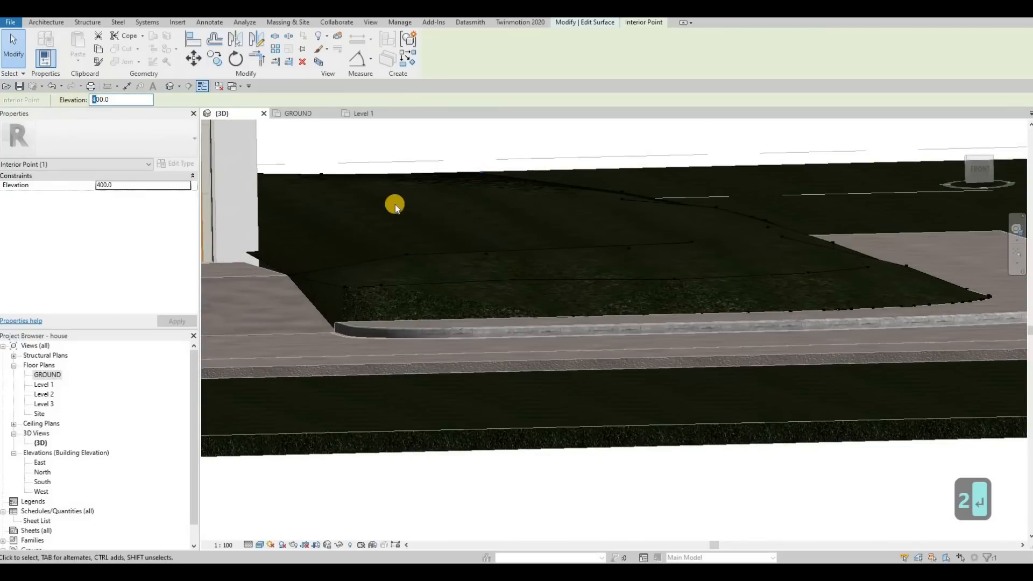
pyautogui.write('2')
pyautogui.press('Return')
# Set the interior surface point near the far end of the side sidewalk to elevation 100.
pyautogui.keyDown('shift'); pyautogui.moveTo(406, 236); pyautogui.dragTo(728, 177, button='middle'); pyautogui.keyUp('shift')
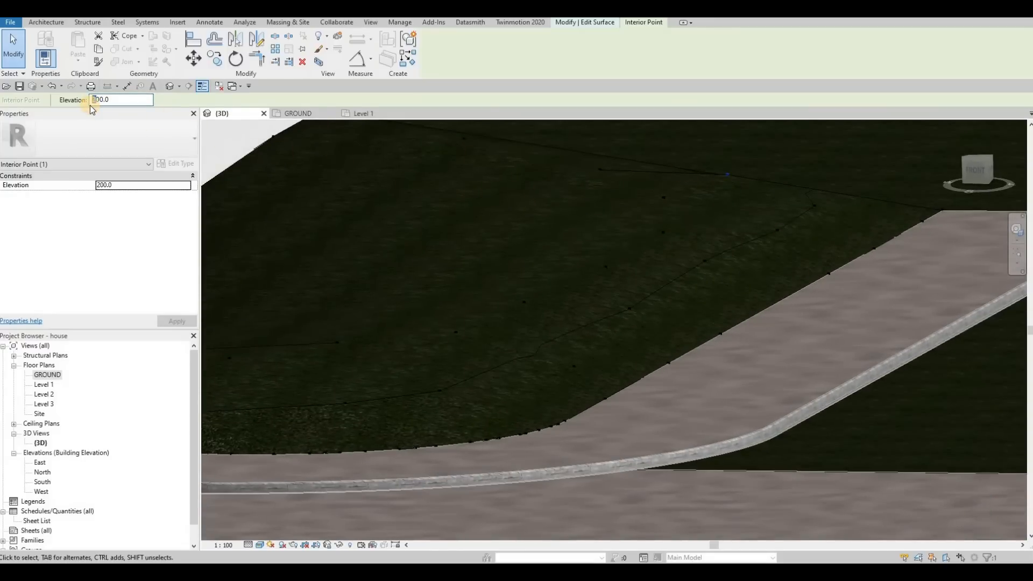
pyautogui.write('1')
pyautogui.press('Return')
pyautogui.keyDown('shift'); pyautogui.moveTo(675, 242); pyautogui.dragTo(601, 247, button='middle'); pyautogui.keyUp('shift')
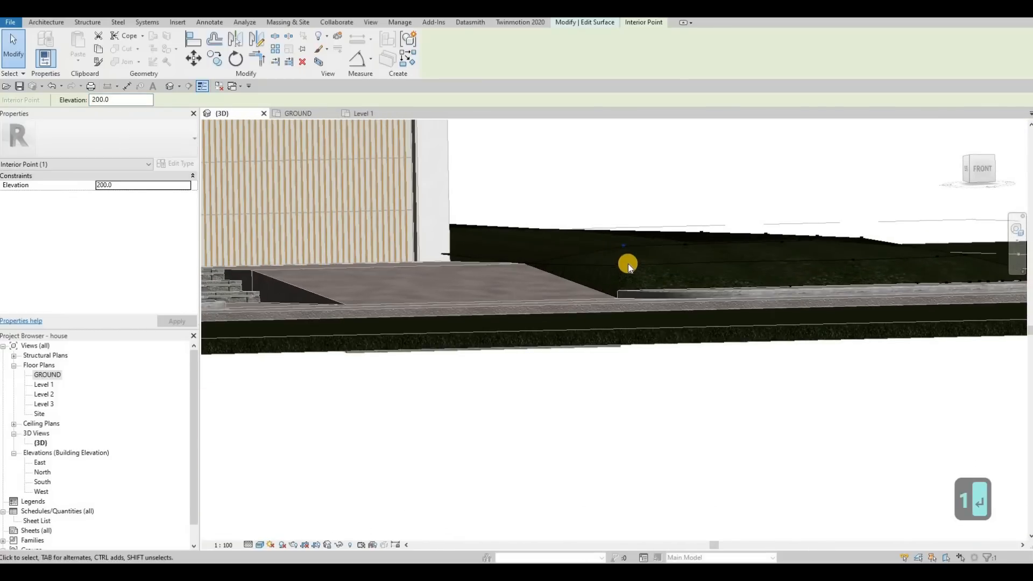
pyautogui.keyDown('shift'); pyautogui.moveTo(598, 313); pyautogui.dragTo(596, 347, button='middle'); pyautogui.keyUp('shift')
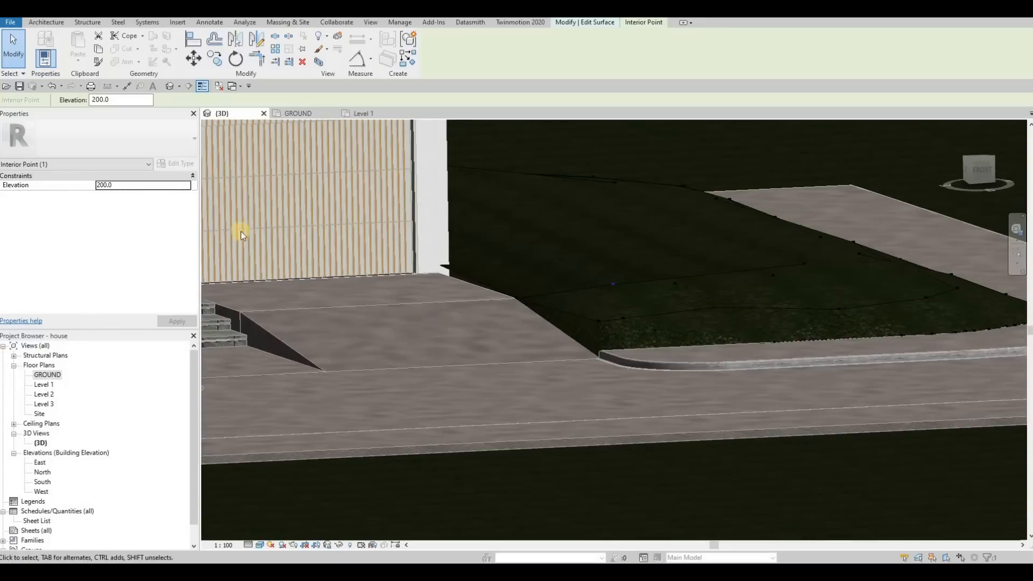
# In the GROUND plan, place surface points at absolute elevation 200 inside the lawn's front part, mainly beside the side contour line.
pyautogui.click(303, 114)
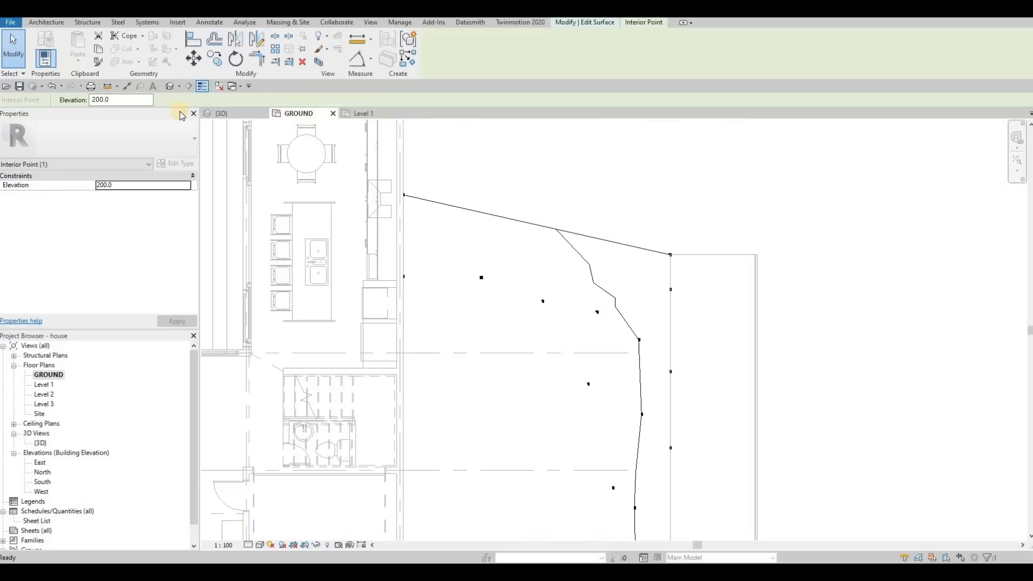
pyautogui.click(461, 48)
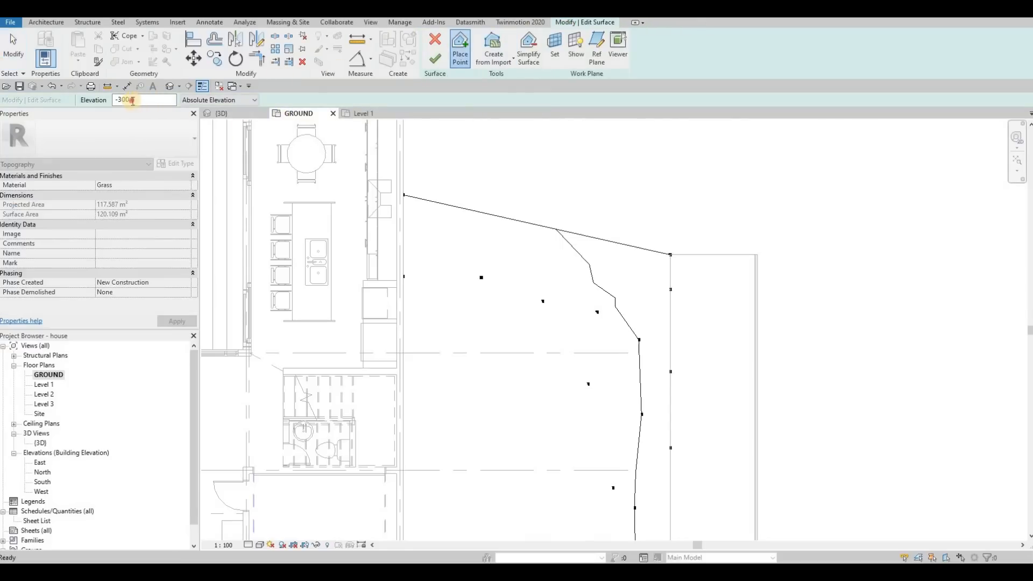
pyautogui.write('200')
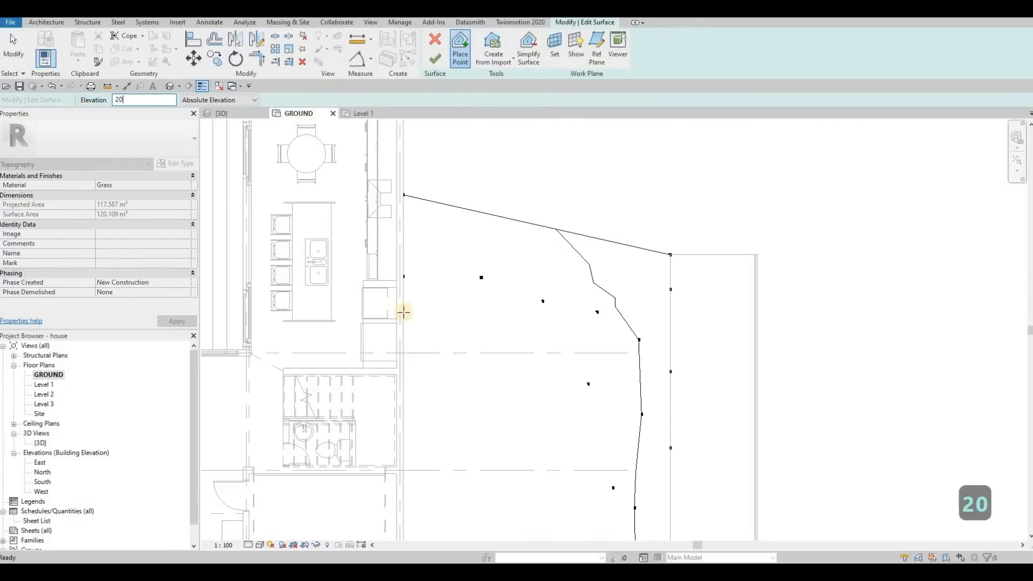
pyautogui.scroll(-2, 493, 285)
pyautogui.moveTo(491, 470); pyautogui.dragTo(529, 267, button='middle')
pyautogui.moveTo(481, 529); pyautogui.dragTo(501, 395, button='middle')
pyautogui.click(501, 395)
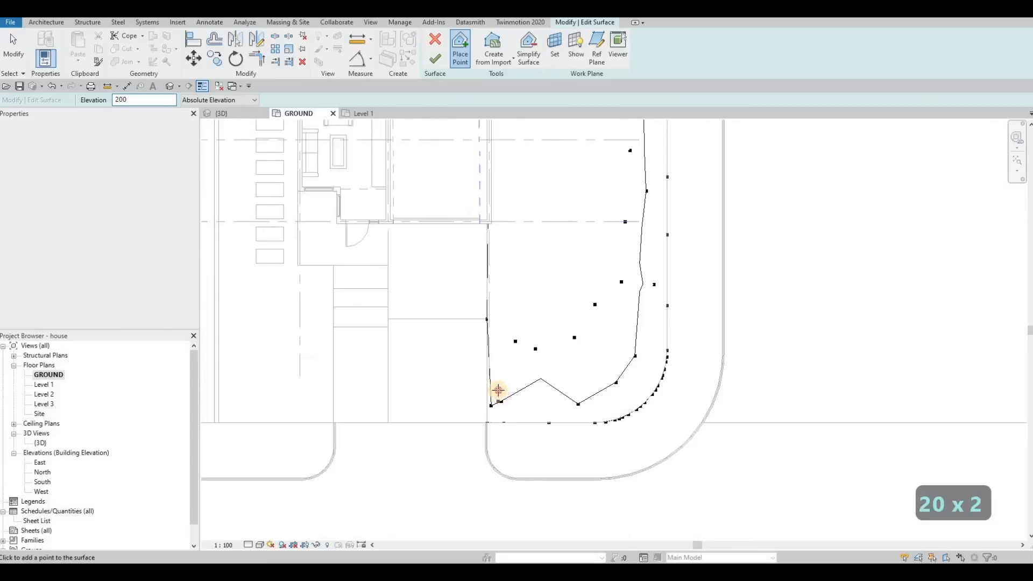
pyautogui.click(621, 315)
pyautogui.click(622, 302)
pyautogui.click(631, 263)
# Add more interior points at elevation 200 beside the side contour line, from the garage front line along the garage.
pyautogui.click(634, 243)
pyautogui.click(639, 196)
pyautogui.click(638, 221)
pyautogui.moveTo(634, 192); pyautogui.dragTo(634, 260, button='middle')
pyautogui.click(635, 218)
pyautogui.click(634, 182)
pyautogui.click(629, 217)
# Extend the row of elevation 200 interior points along the side contour line toward the far end of the lawn.
pyautogui.moveTo(631, 151); pyautogui.dragTo(630, 216, button='middle')
pyautogui.click(630, 183)
pyautogui.click(630, 170)
pyautogui.click(630, 152)
pyautogui.click(630, 134)
pyautogui.click(624, 120)
pyautogui.moveTo(615, 176); pyautogui.dragTo(616, 236, button='middle')
pyautogui.click(623, 191)
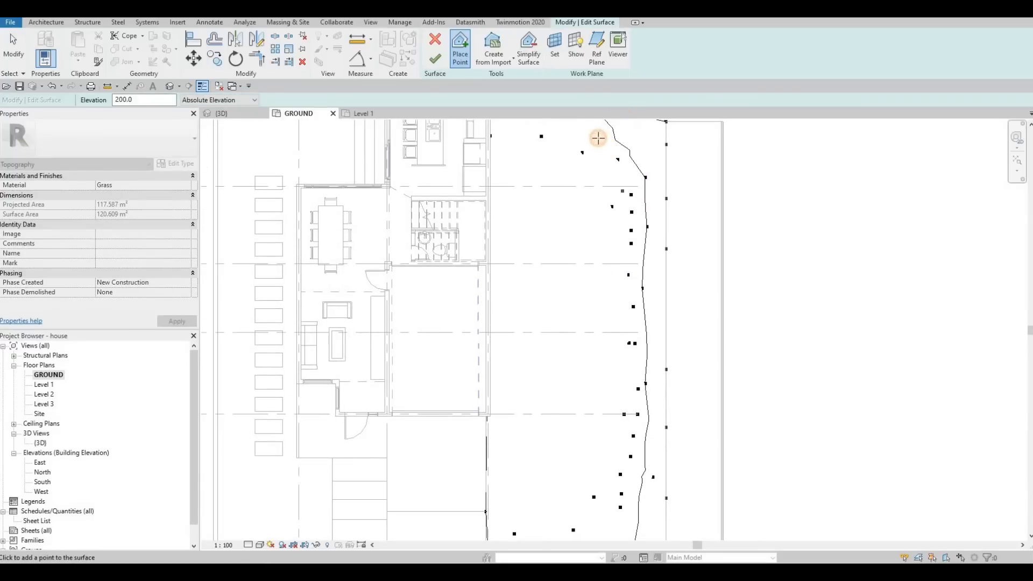
# Examine the reshaped lawn in the 3D view, focusing on where the grass meets the driveway edge and garage corner.
pyautogui.hotkey('ctrl', 'Tab')
pyautogui.keyDown('shift'); pyautogui.moveTo(553, 213); pyautogui.dragTo(539, 341, button='middle'); pyautogui.keyUp('shift')
pyautogui.scroll(3, 728, 314)
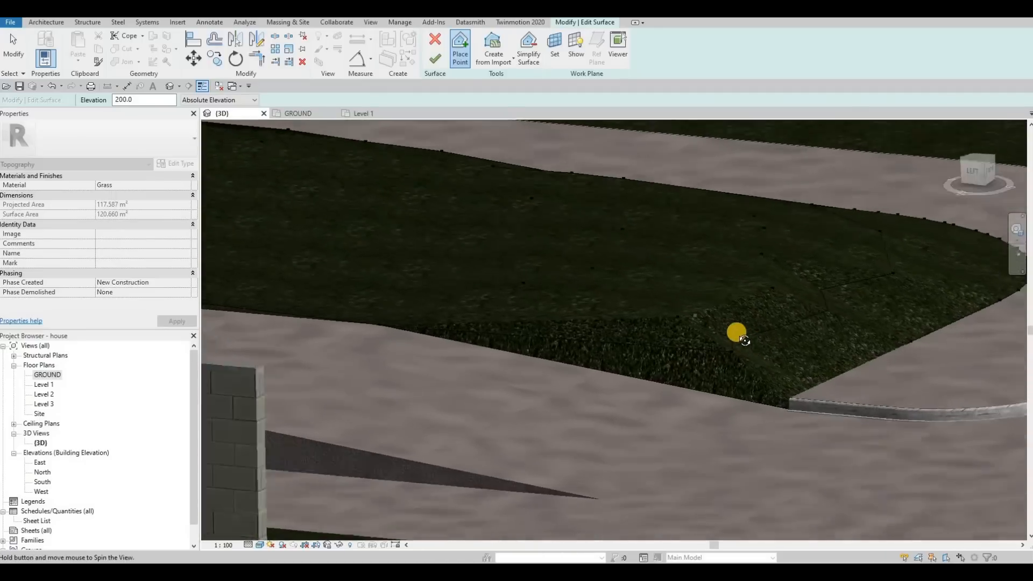
pyautogui.keyDown('shift'); pyautogui.moveTo(550, 332); pyautogui.dragTo(461, 293, button='middle'); pyautogui.keyUp('shift')
pyautogui.keyDown('shift'); pyautogui.moveTo(465, 252); pyautogui.dragTo(442, 213, button='middle'); pyautogui.keyUp('shift')
pyautogui.scroll(3, 442, 212)
pyautogui.scroll(2, 443, 213)
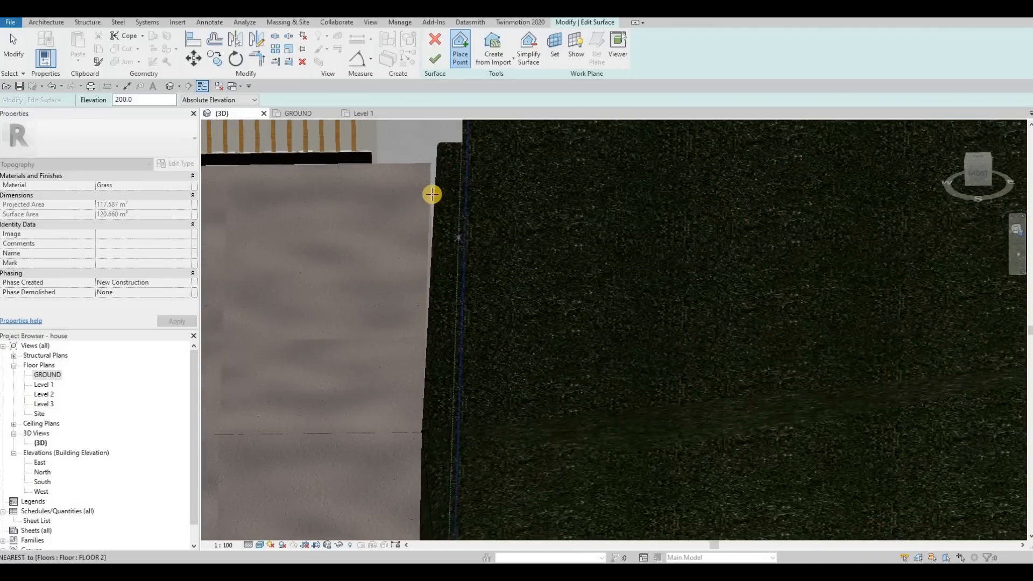
# In the GROUND plan, place a surface point at absolute elevation 0 where the driveway edge meets the garage corner.
pyautogui.click(301, 114)
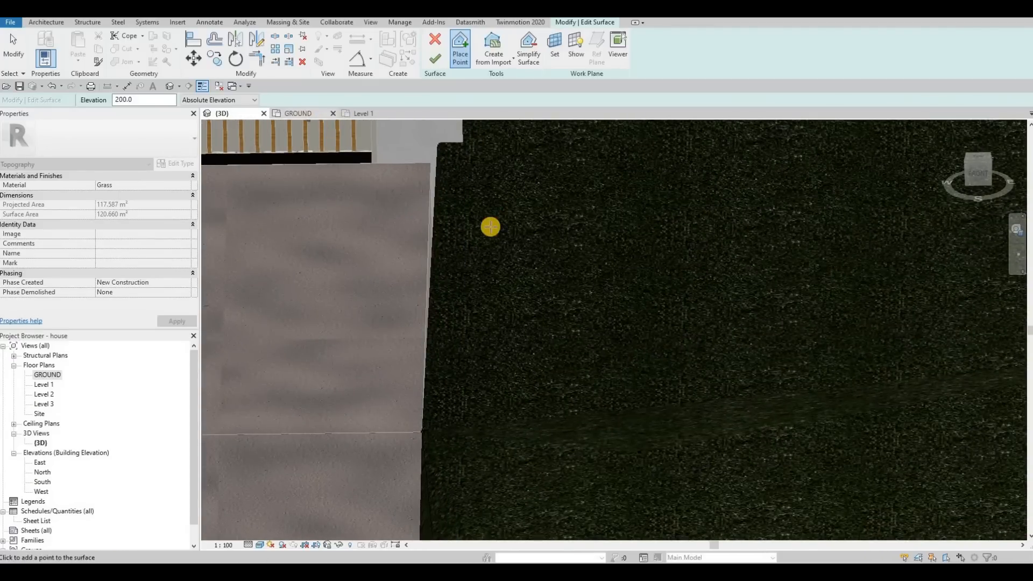
pyautogui.scroll(-1, 492, 366)
pyautogui.scroll(4, 492, 365)
pyautogui.press('Escape')
pyautogui.press('Escape')
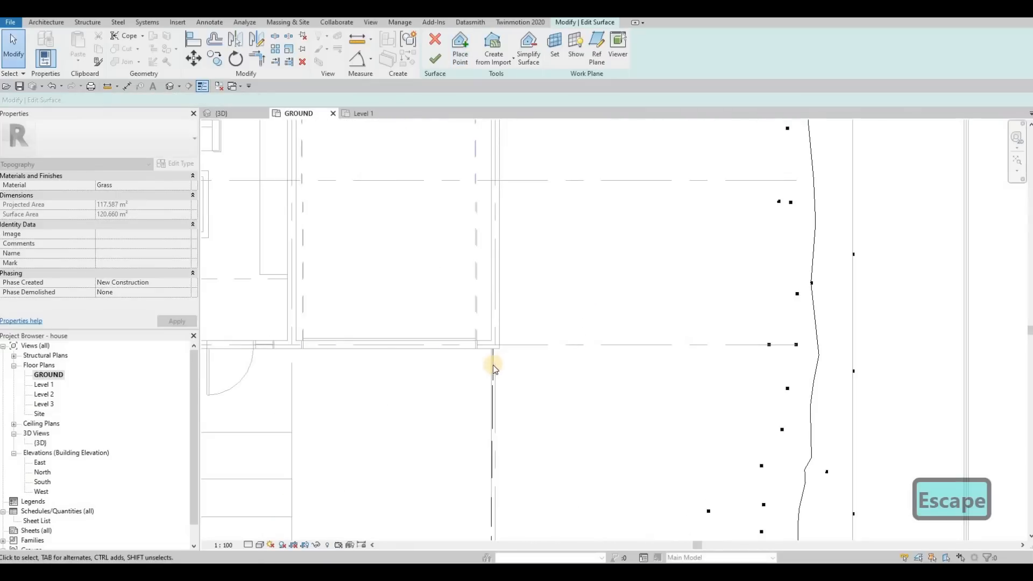
pyautogui.moveTo(503, 434); pyautogui.dragTo(513, 335, button='middle')
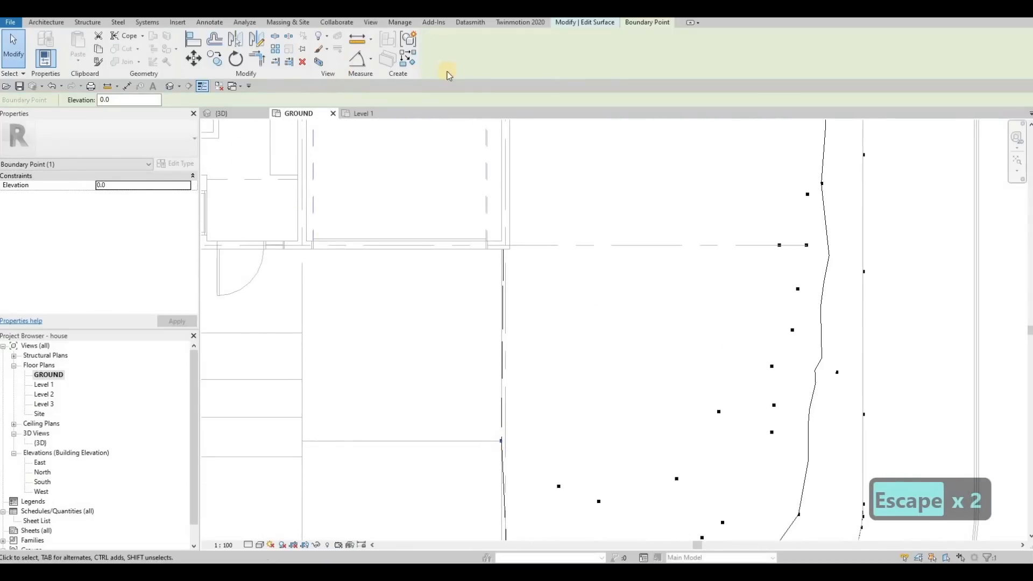
pyautogui.press('Escape')
pyautogui.press('Escape')
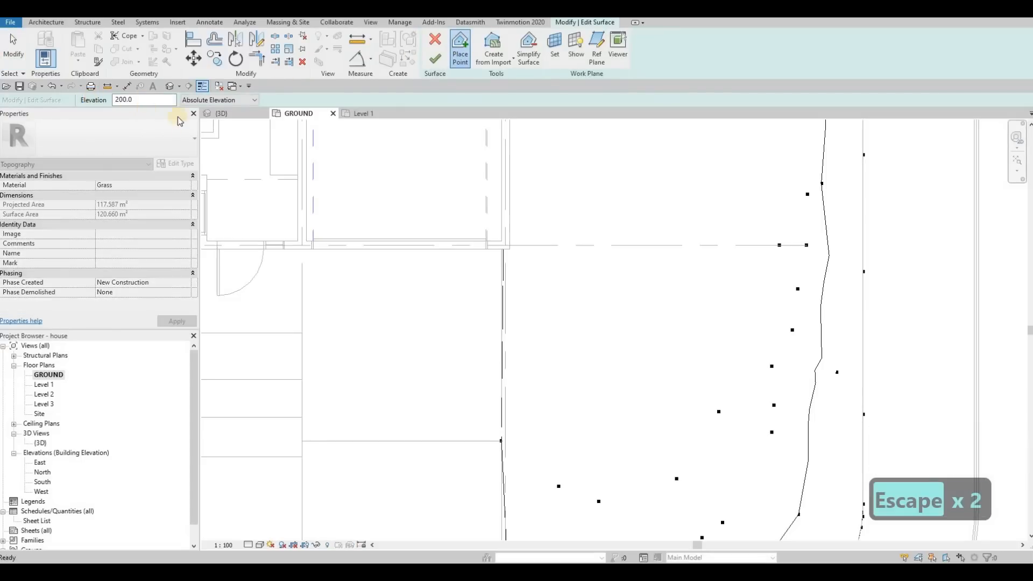
pyautogui.write('0')
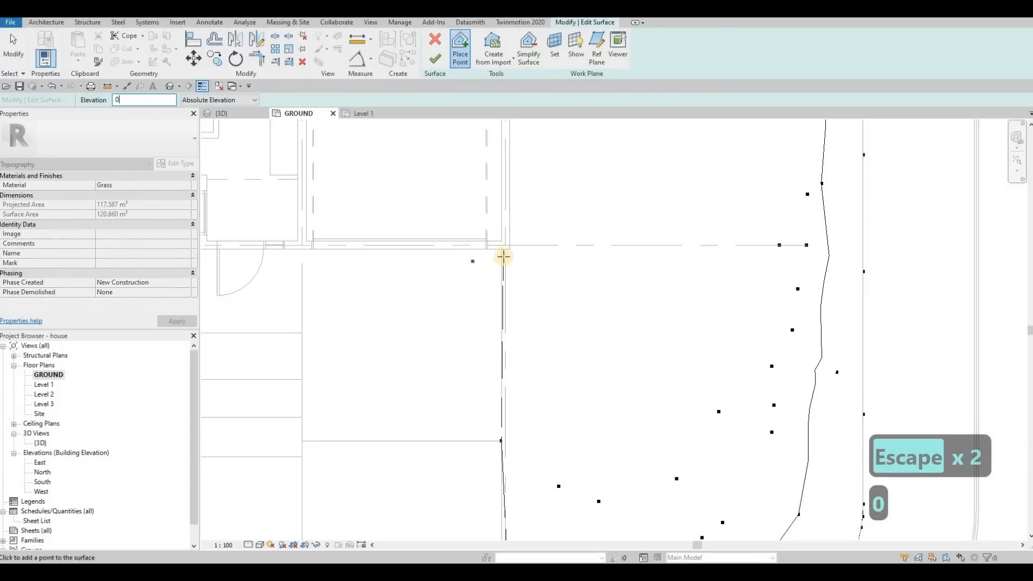
pyautogui.scroll(3, 500, 256)
pyautogui.click(457, 190)
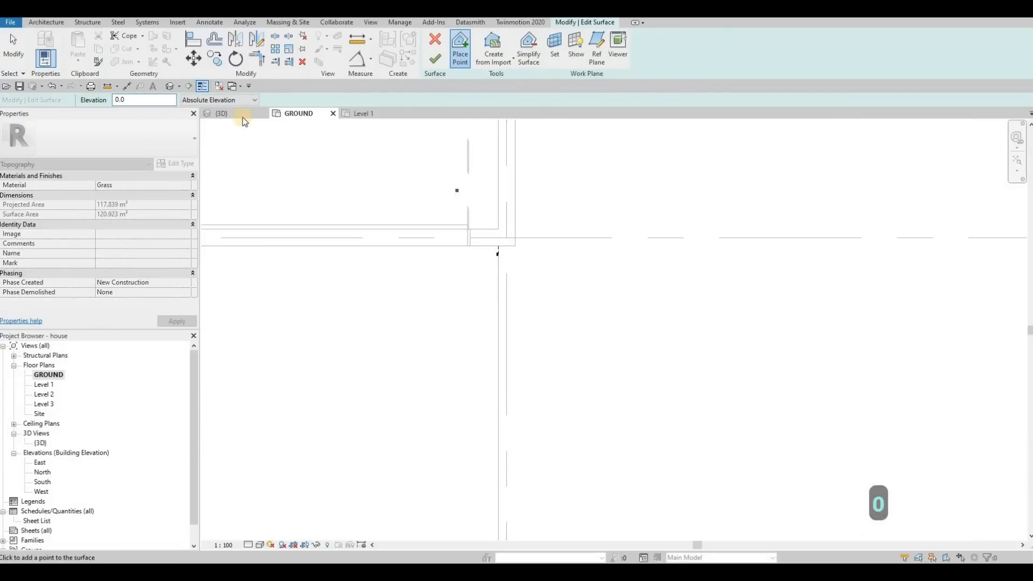
# In the 3D view, set the interior surface point near the driveway's front corner to elevation 100.
pyautogui.click(232, 114)
pyautogui.keyDown('shift'); pyautogui.moveTo(484, 156); pyautogui.dragTo(536, 242, button='middle'); pyautogui.keyUp('shift')
pyautogui.scroll(-3, 500, 180)
pyautogui.scroll(-2, 536, 242)
pyautogui.press('Escape')
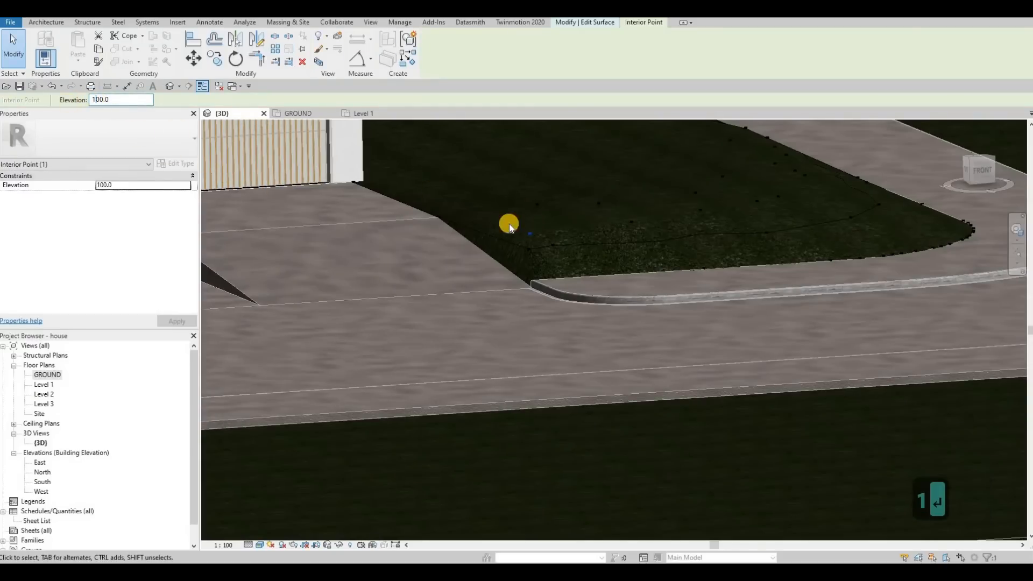
pyautogui.write('1')
pyautogui.press('Return')
pyautogui.scroll(2, 534, 228)
pyautogui.scroll(2, 563, 205)
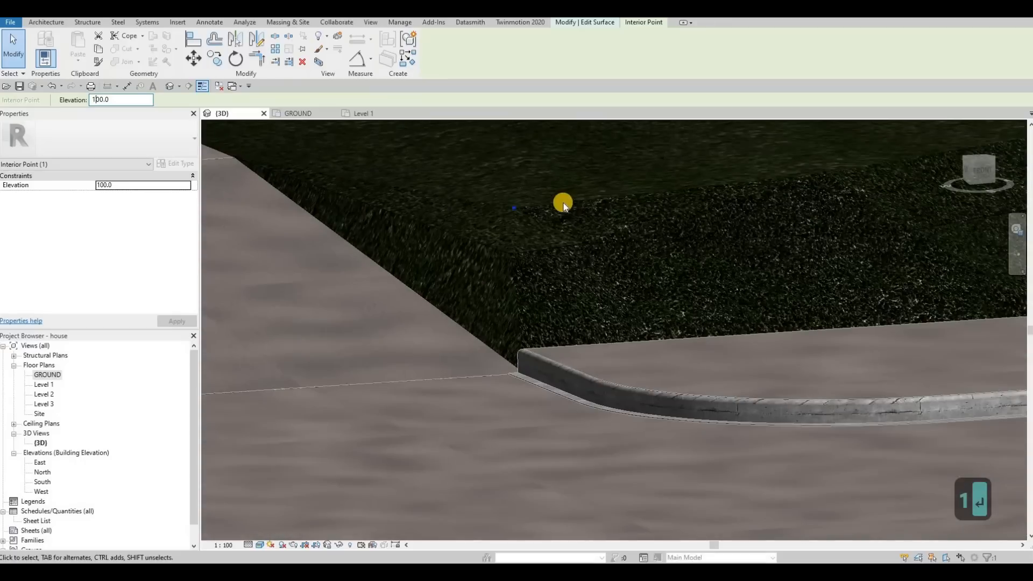
pyautogui.press('Escape')
pyautogui.scroll(-1, 509, 239)
pyautogui.moveTo(509, 239); pyautogui.dragTo(493, 263, button='middle')
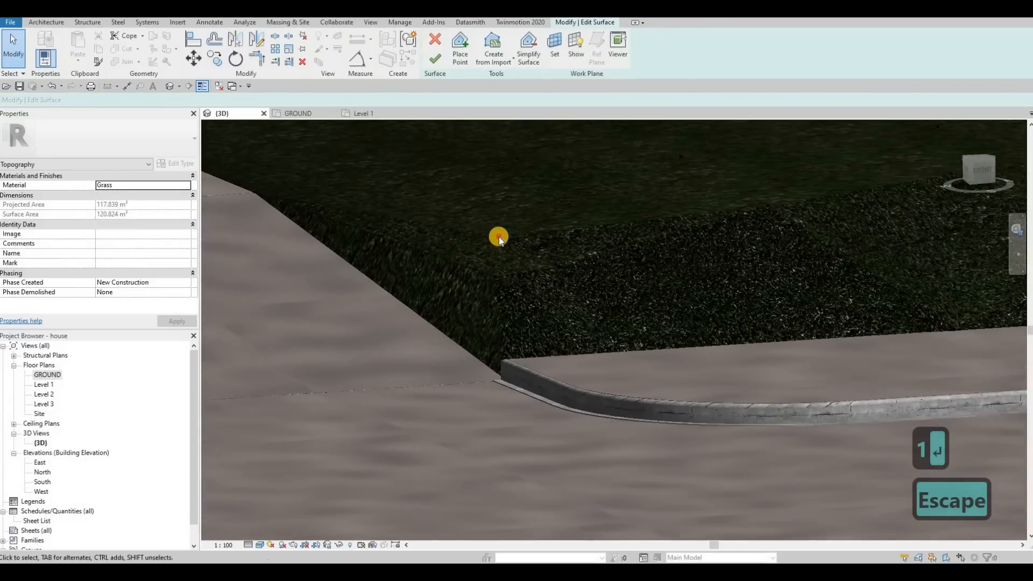
# Try elevation 50 for the interior surface point near the driveway's front corner, and set it to -100.
pyautogui.click(498, 237)
pyautogui.keyDown('shift'); pyautogui.moveTo(614, 243); pyautogui.dragTo(613, 195, button='middle'); pyautogui.keyUp('shift')
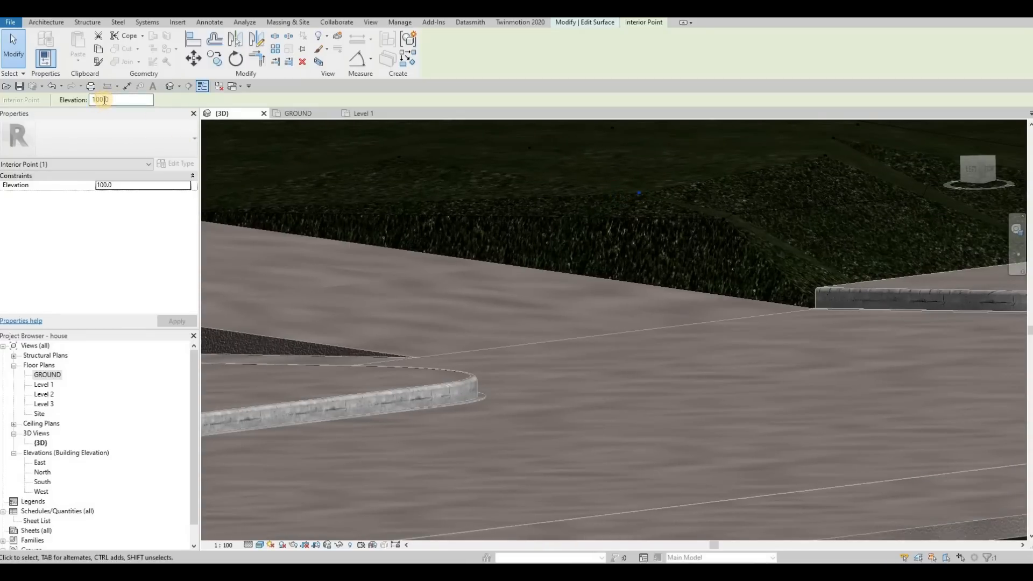
pyautogui.hotkey('ctrl', 'a')
pyautogui.write('50')
pyautogui.press('Return')
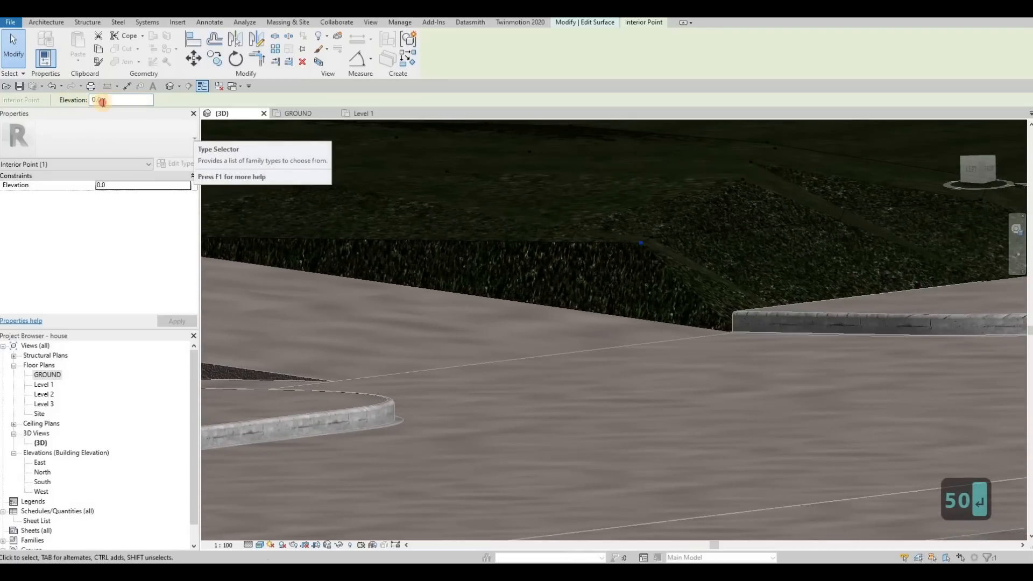
pyautogui.write('50')
pyautogui.press('Return')
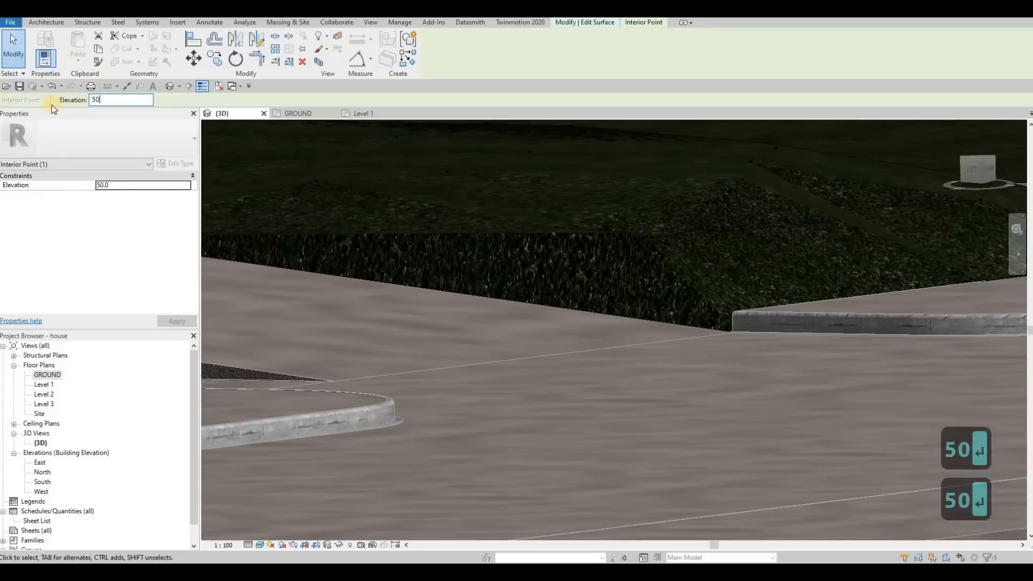
pyautogui.write('-100')
pyautogui.press('Return')
# Lower the peaked interior surface point behind the front sidewalk to elevation 50.
pyautogui.keyDown('shift'); pyautogui.moveTo(572, 275); pyautogui.dragTo(578, 248, button='middle'); pyautogui.keyUp('shift')
pyautogui.click(98, 99)
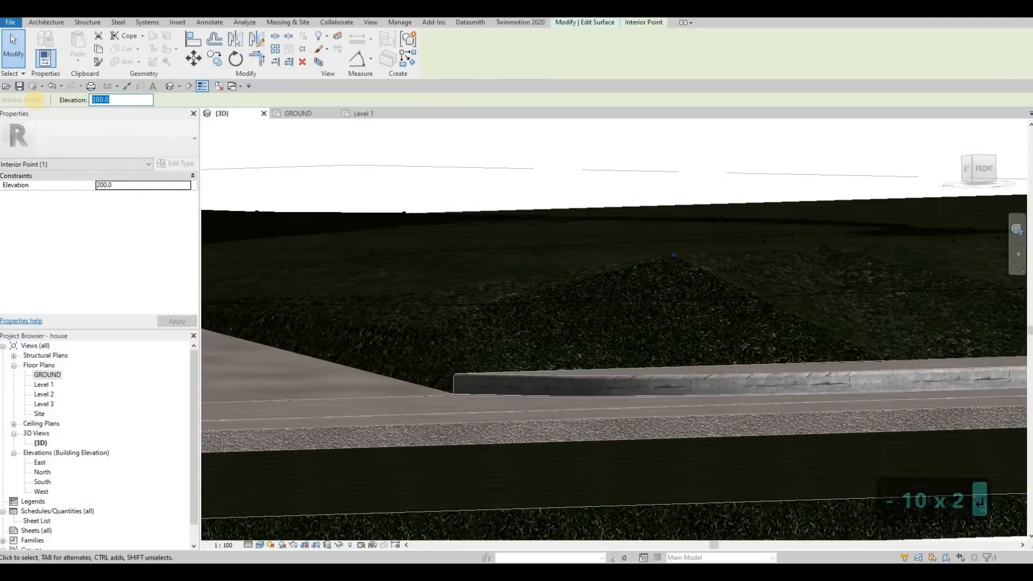
pyautogui.write('50')
pyautogui.press('Return')
# Set the remaining high interior point in the front part of the lawn, behind the sidewalk, to elevation 100.
pyautogui.keyDown('shift'); pyautogui.moveTo(526, 228); pyautogui.dragTo(476, 278, button='middle'); pyautogui.keyUp('shift')
pyautogui.click(116, 100)
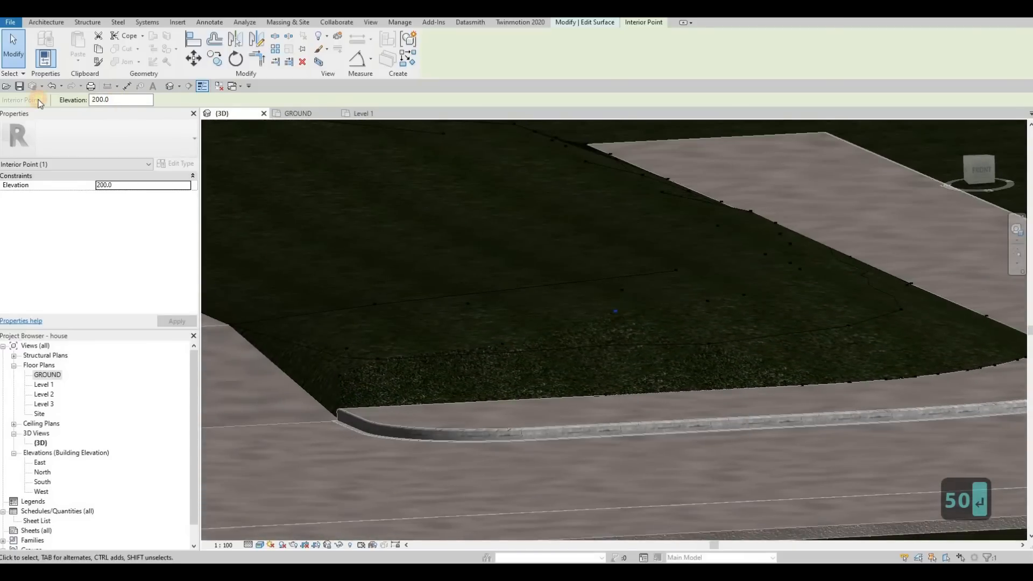
pyautogui.write('100')
pyautogui.press('Return')
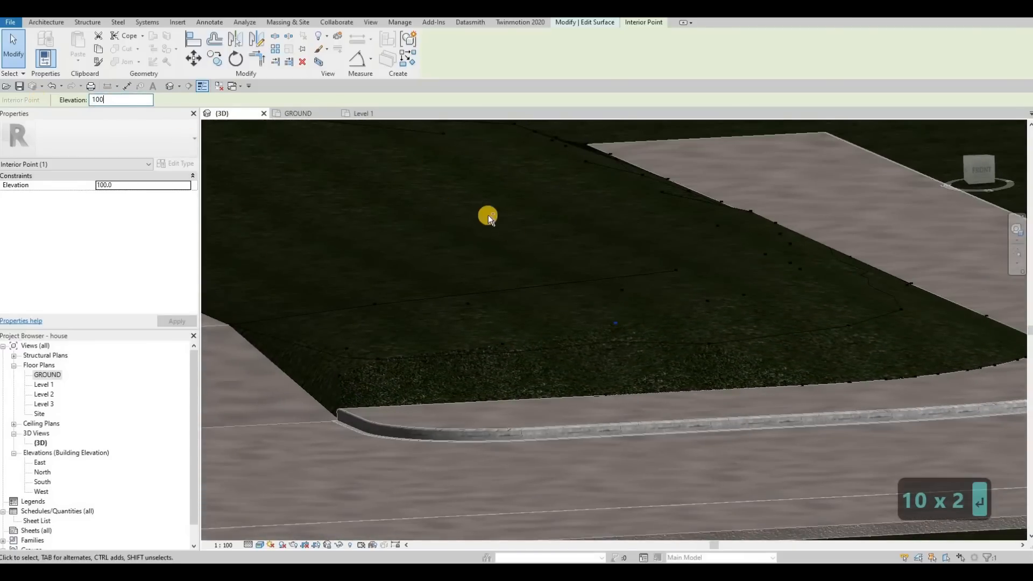
pyautogui.keyDown('shift'); pyautogui.moveTo(476, 209); pyautogui.dragTo(698, 236, button='middle'); pyautogui.keyUp('shift')
pyautogui.press('Escape')
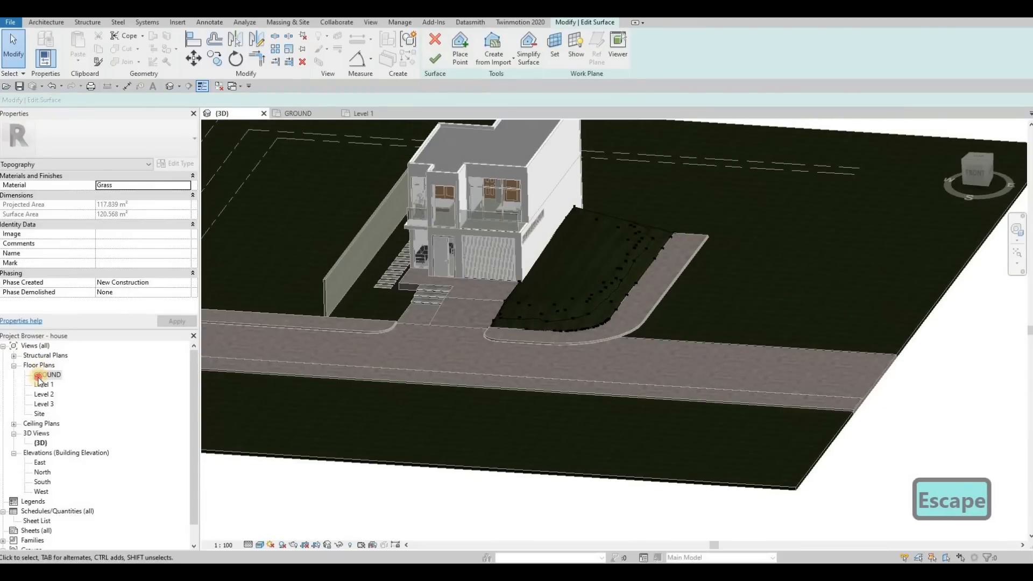
# Switch to the GROUND plan and finish editing the grass toposurface.
pyautogui.scroll(-6, 605, 287)
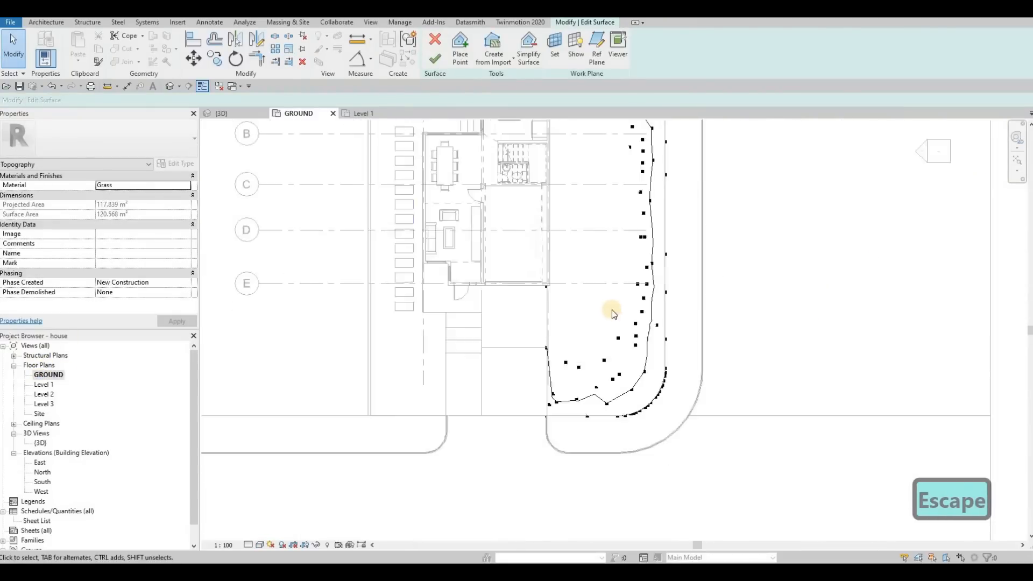
pyautogui.scroll(-2, 645, 337)
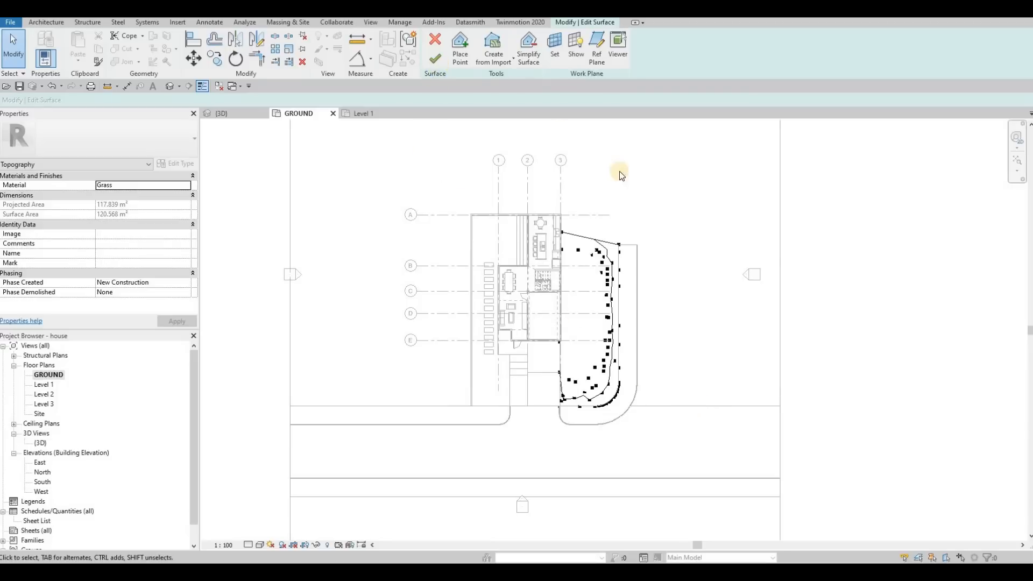
pyautogui.press('Escape')
# Edit the FLOOR 10 sidewalk boundary, extending its side arm to about 9941 mm beyond grid line A.
pyautogui.click(620, 246)
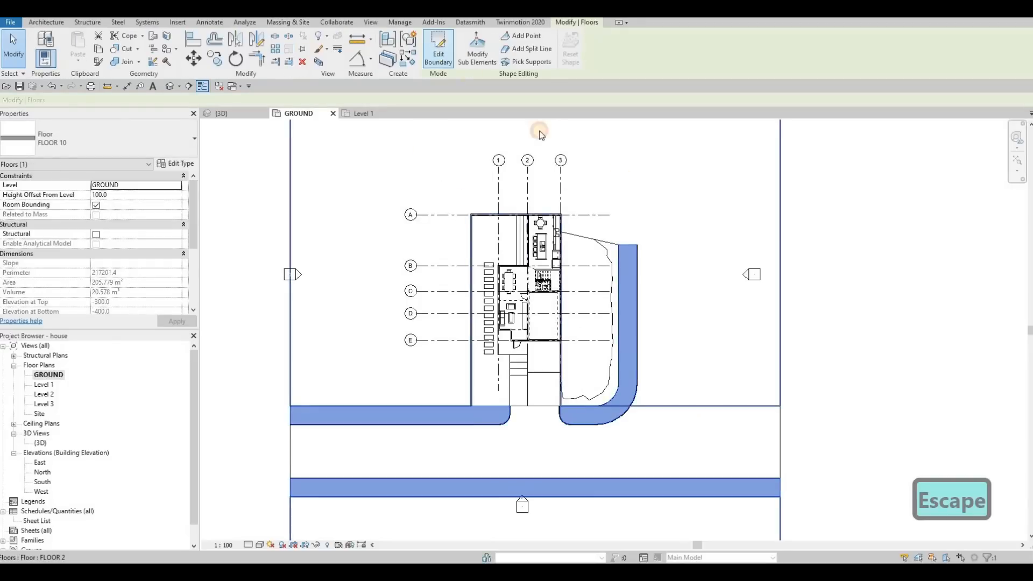
pyautogui.doubleClick(620, 246)
pyautogui.moveTo(627, 243); pyautogui.dragTo(633, 124)
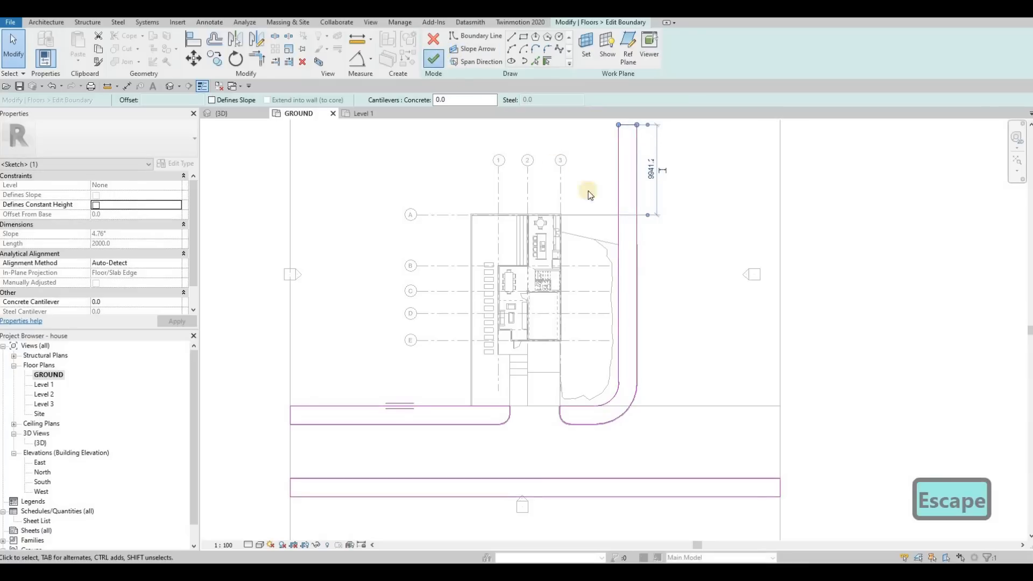
pyautogui.press('Escape')
pyautogui.press('Escape')
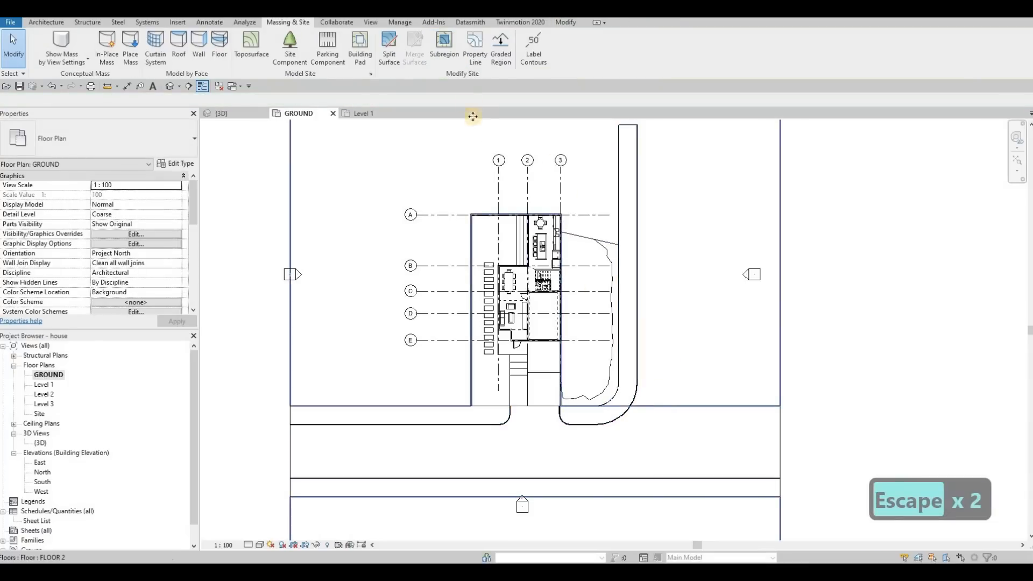
# Edit the FLOOR 2 grass boundary, moving its outer side edge in to the inner edge of the side sidewalk.
pyautogui.click(472, 116)
pyautogui.press('Escape')
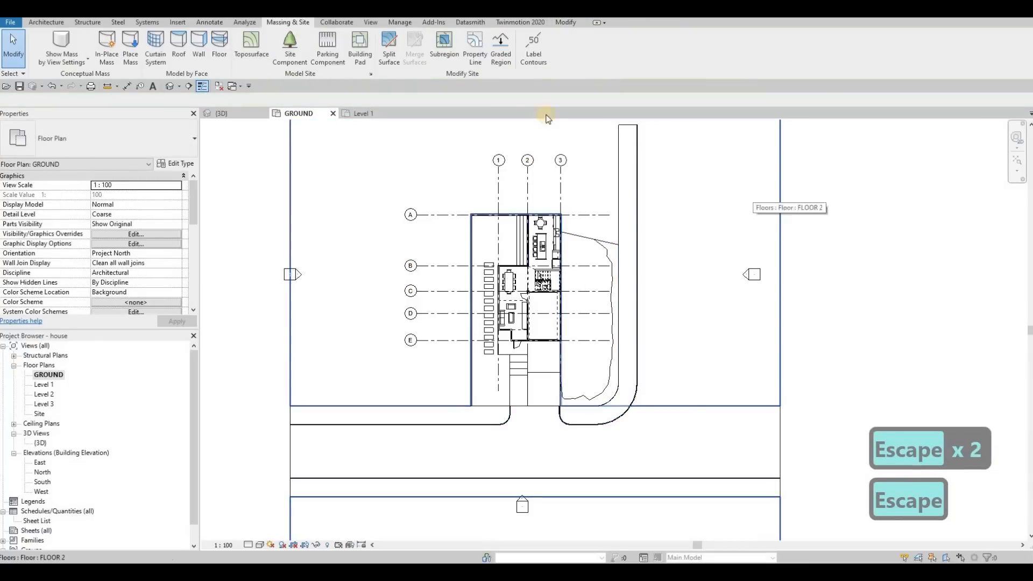
pyautogui.click(547, 119)
pyautogui.doubleClick(747, 173)
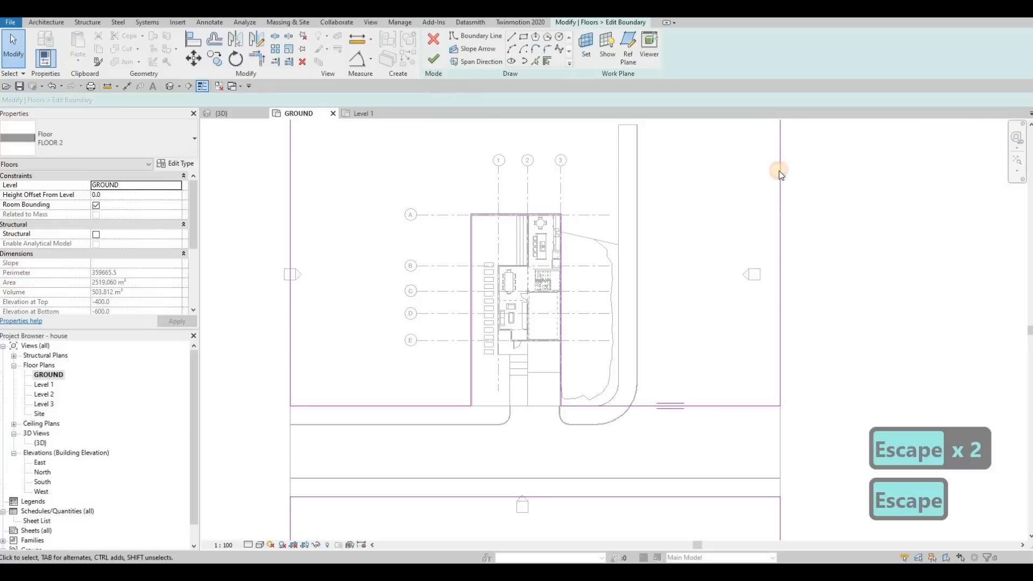
pyautogui.moveTo(635, 166); pyautogui.dragTo(617, 168)
pyautogui.click(434, 60)
pyautogui.press('Escape')
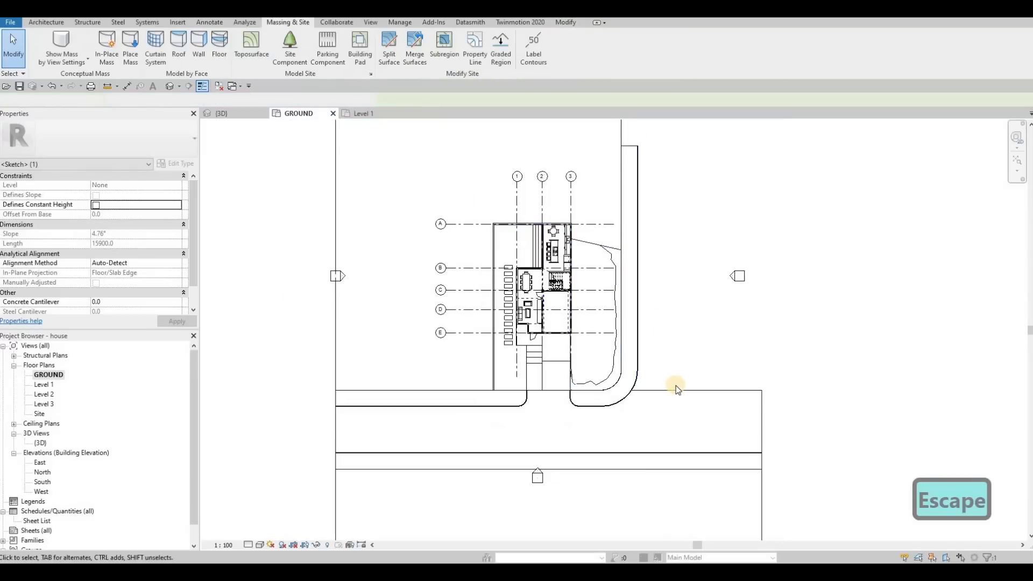
# In the FLOOR 7 road boundary, sketch a rectangle about 15 m wide from the side sidewalk's far outer corner down to the road edge.
pyautogui.click(673, 392)
pyautogui.click(439, 57)
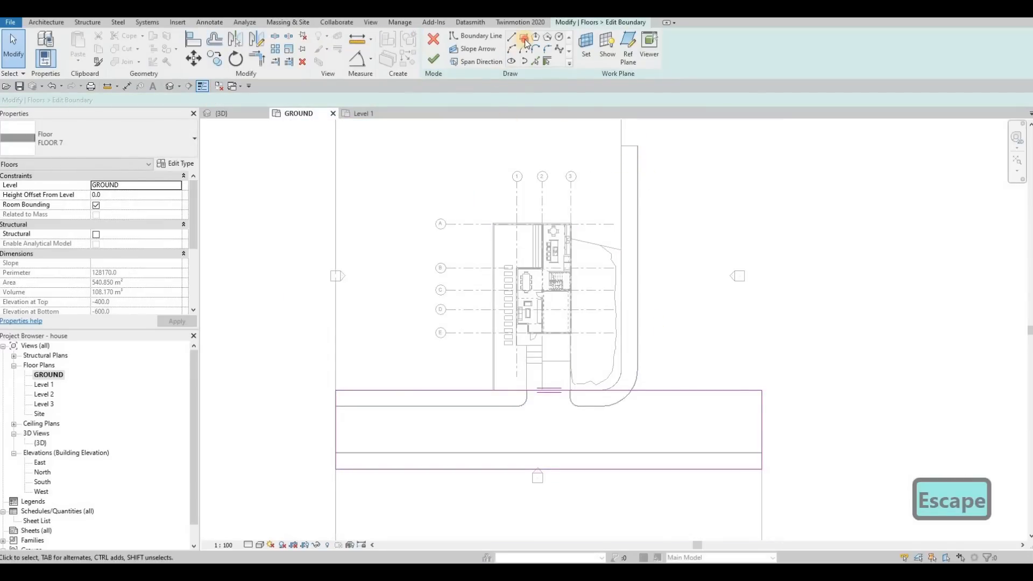
pyautogui.click(638, 146)
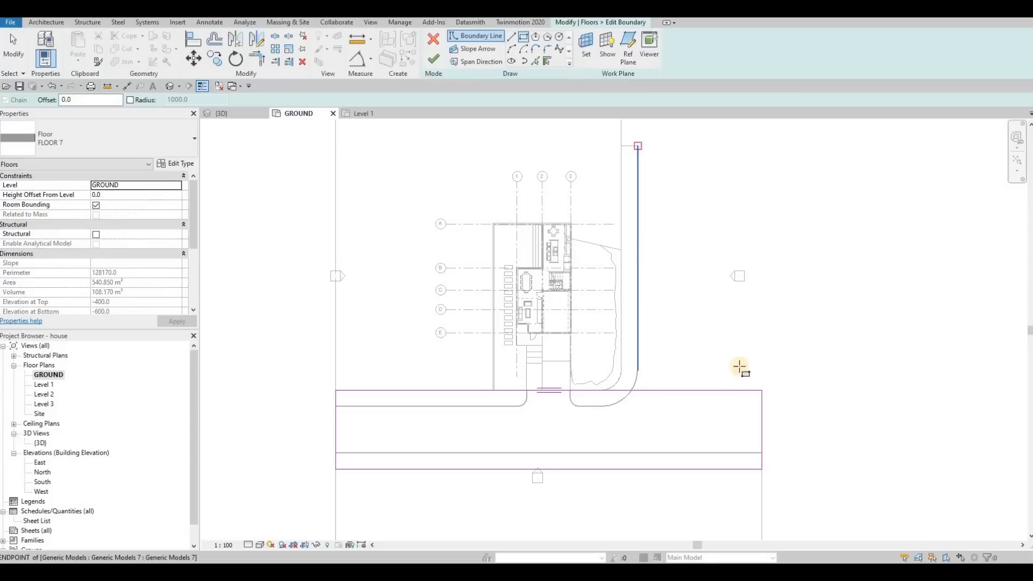
pyautogui.click(755, 387)
pyautogui.press('Escape')
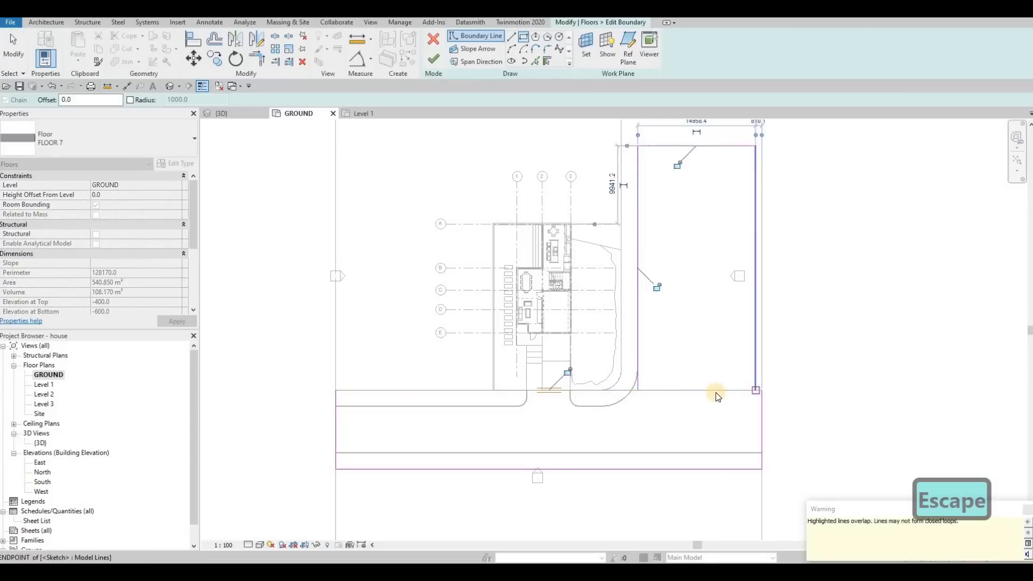
pyautogui.press('Escape')
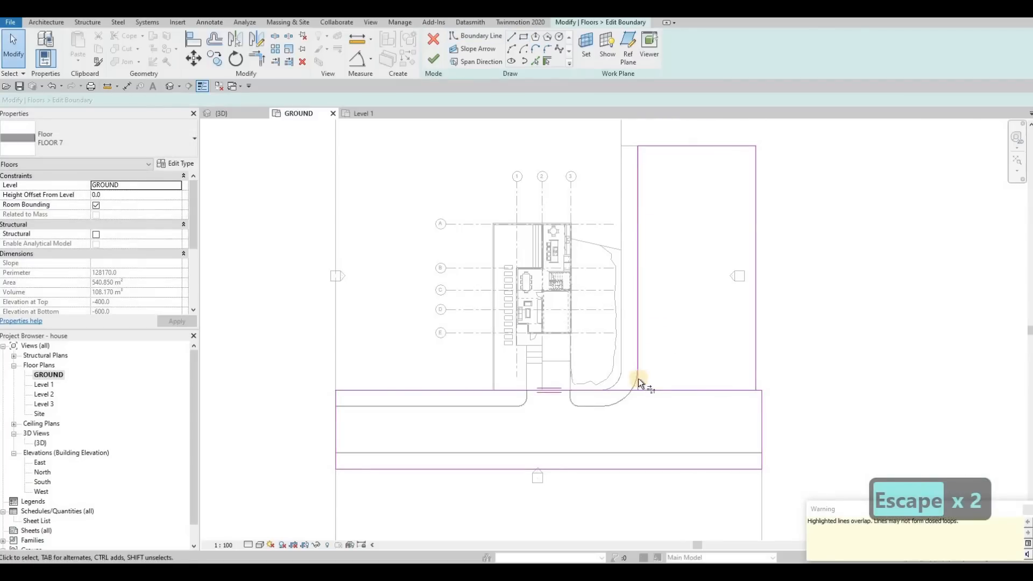
# Trim the road's long edge to the rectangle's side line at the sidewalk corner.
pyautogui.press('t')
pyautogui.press('r')
pyautogui.scroll(3, 631, 378)
pyautogui.click(618, 393)
pyautogui.click(631, 385)
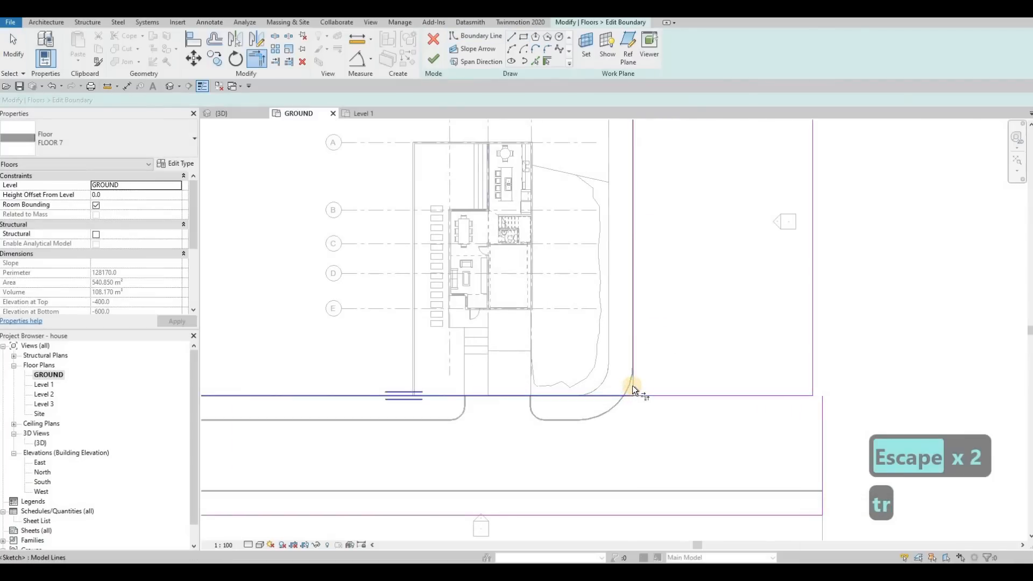
pyautogui.scroll(3, 631, 385)
pyautogui.press('Escape')
pyautogui.scroll(-3, 879, 398)
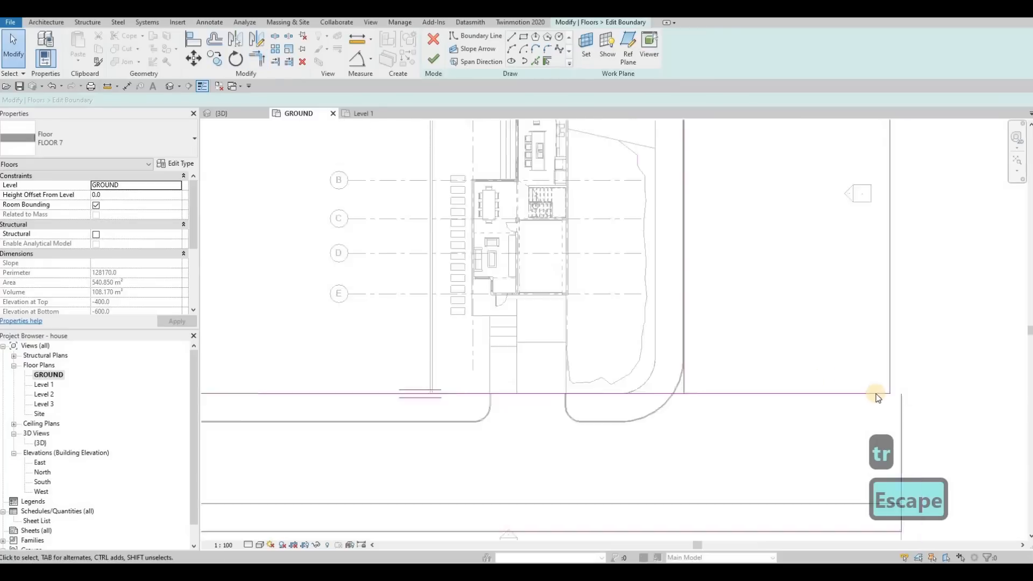
# Delete the rectangle's outer side line from the road boundary sketch.
pyautogui.scroll(-2, 885, 405)
pyautogui.click(882, 396)
pyautogui.press('Escape')
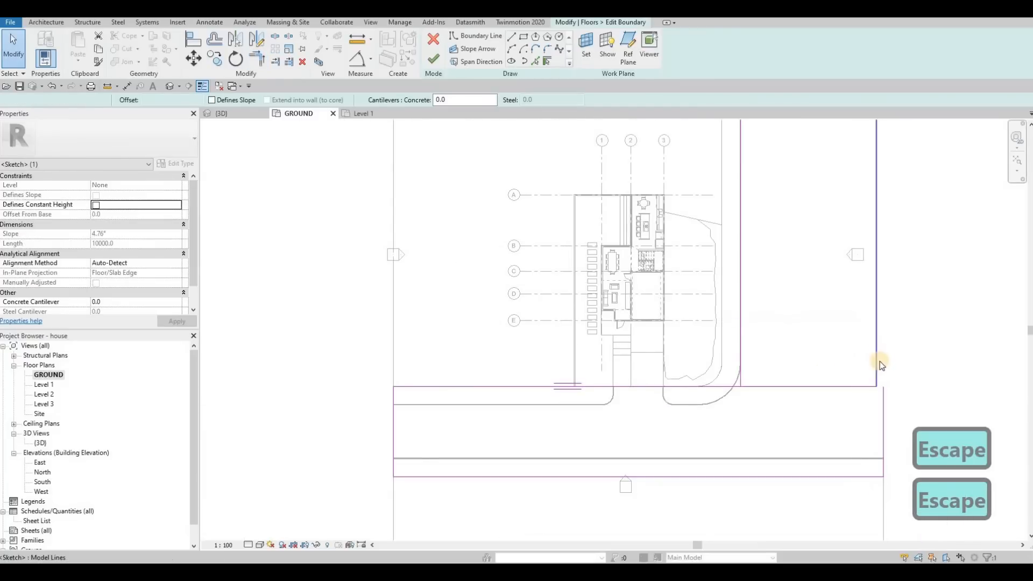
pyautogui.click(877, 363)
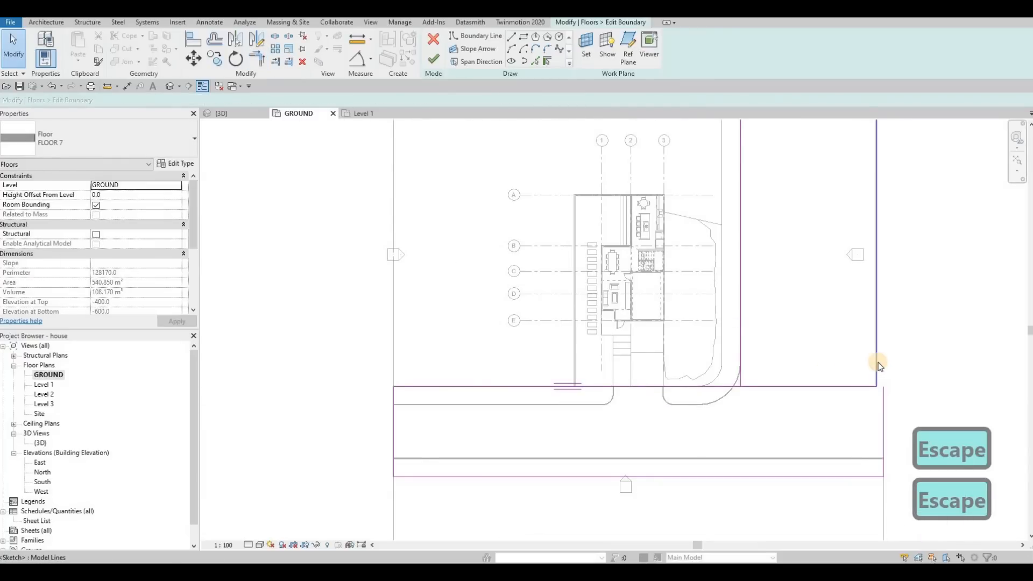
pyautogui.press('Delete')
pyautogui.scroll(-2, 807, 377)
pyautogui.moveTo(802, 375); pyautogui.dragTo(749, 374, button='middle')
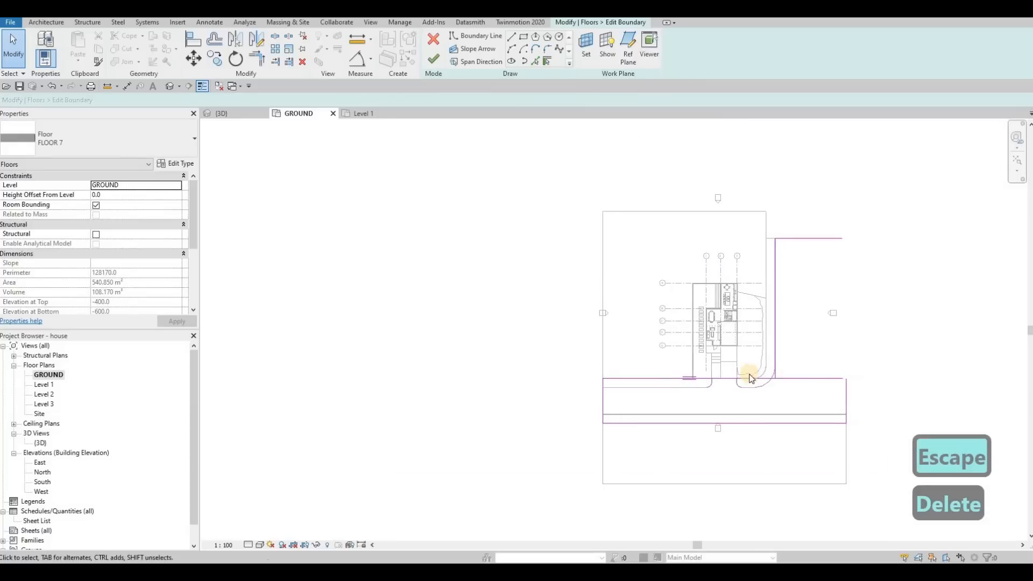
# Delete the leftover boundary segment between the road and the new side area.
pyautogui.press('t')
pyautogui.press('r')
pyautogui.click(774, 374)
pyautogui.click(802, 380)
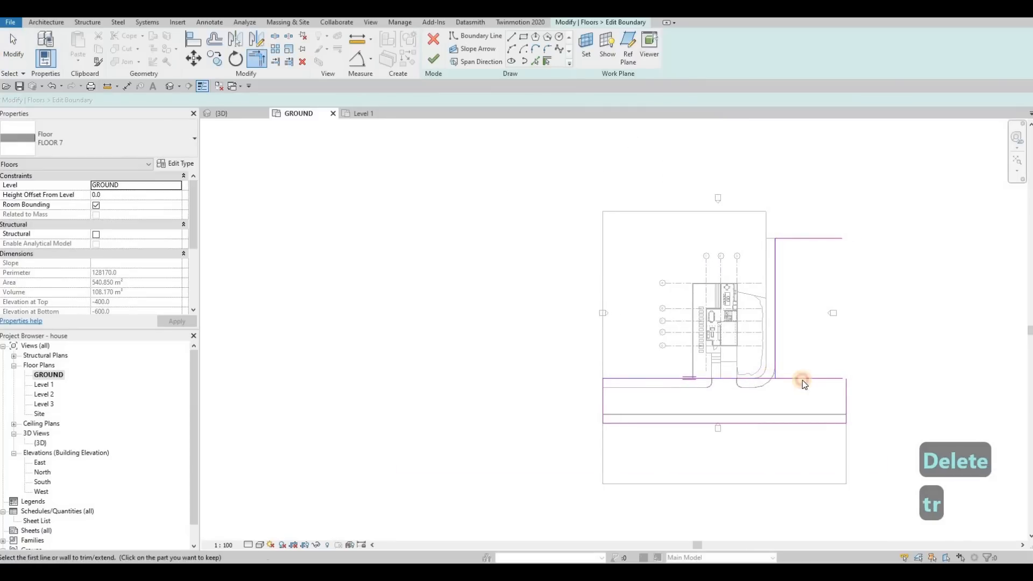
pyautogui.press('Escape')
pyautogui.click(808, 379)
pyautogui.press('Delete')
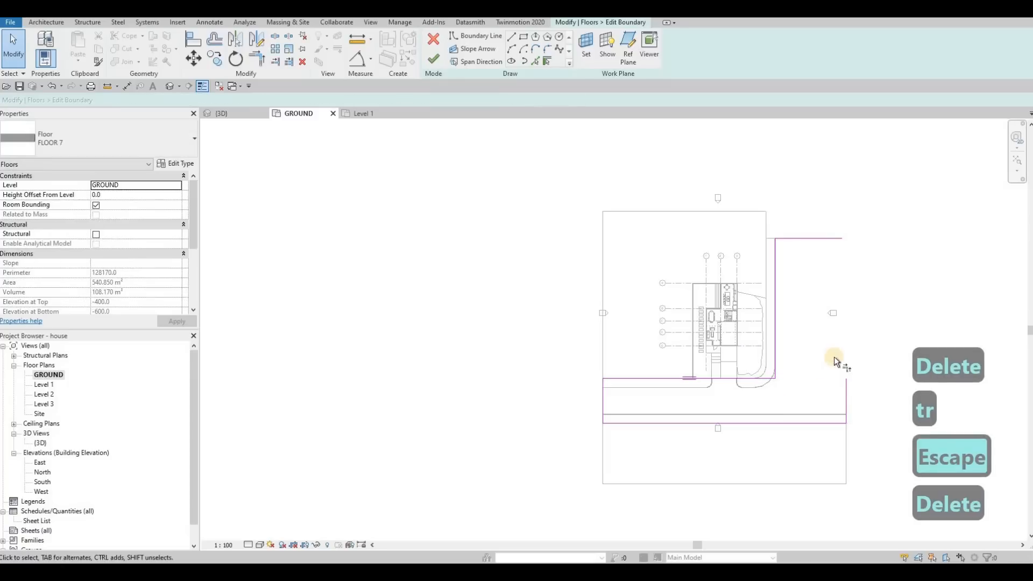
# Trim the road's end line and the rectangle's far edge together into one corner.
pyautogui.press('t')
pyautogui.press('r')
pyautogui.click(844, 391)
pyautogui.click(829, 238)
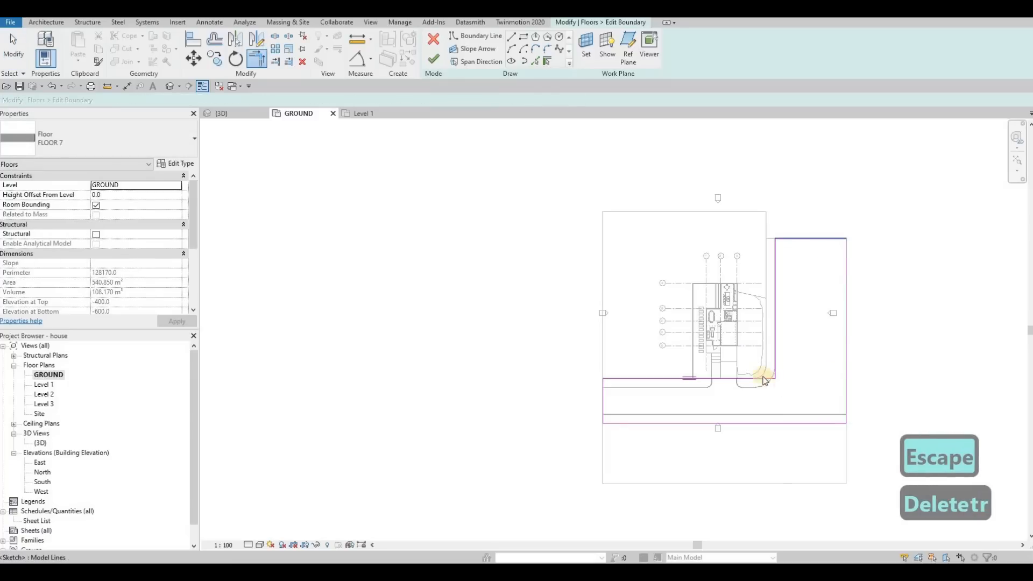
pyautogui.press('Escape')
# Fillet the road boundary's inner corner to follow the sidewalk curve, finish the floor edit, and check the road in the 3D view.
pyautogui.scroll(4, 767, 376)
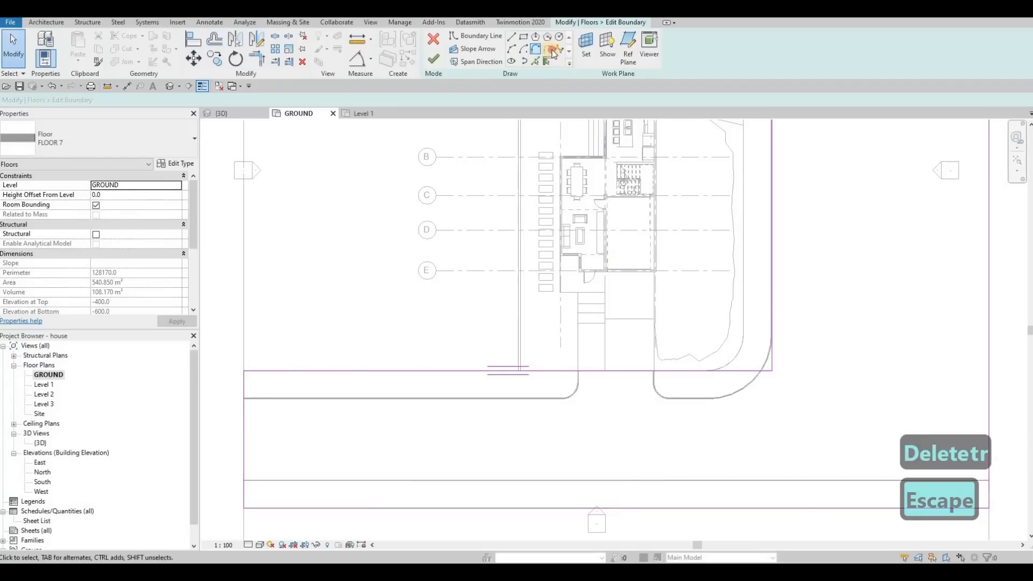
pyautogui.click(747, 371)
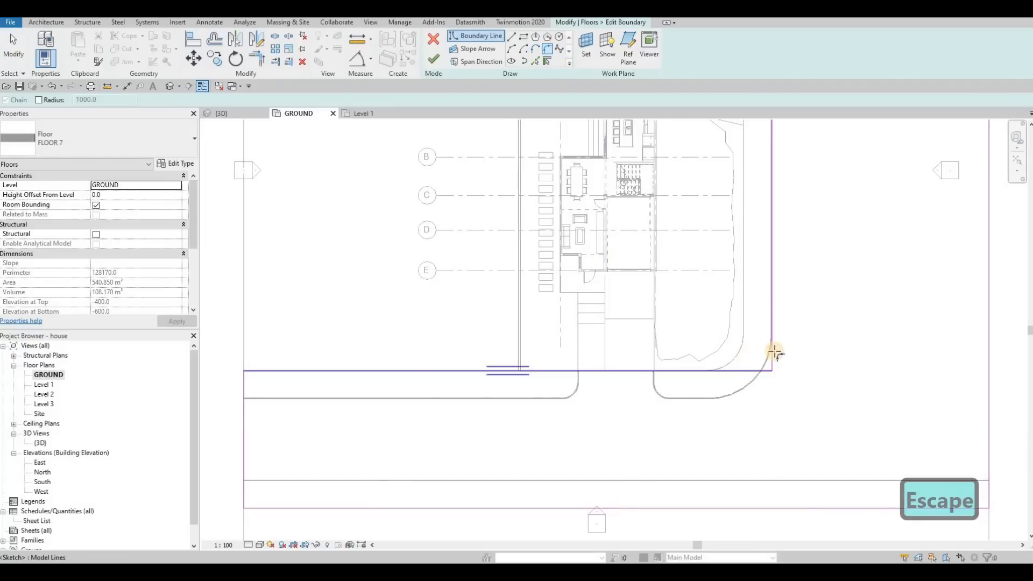
pyautogui.click(761, 353)
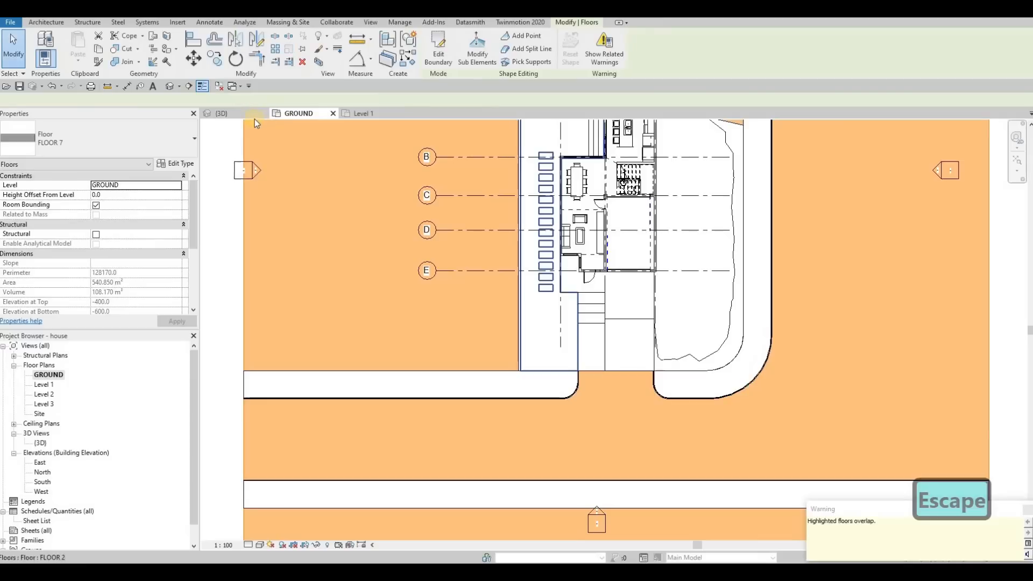
pyautogui.press('Escape')
pyautogui.press('Escape')
pyautogui.click(238, 113)
pyautogui.keyDown('shift'); pyautogui.moveTo(671, 269); pyautogui.dragTo(694, 245, button='middle'); pyautogui.keyUp('shift')
pyautogui.scroll(3, 694, 246)
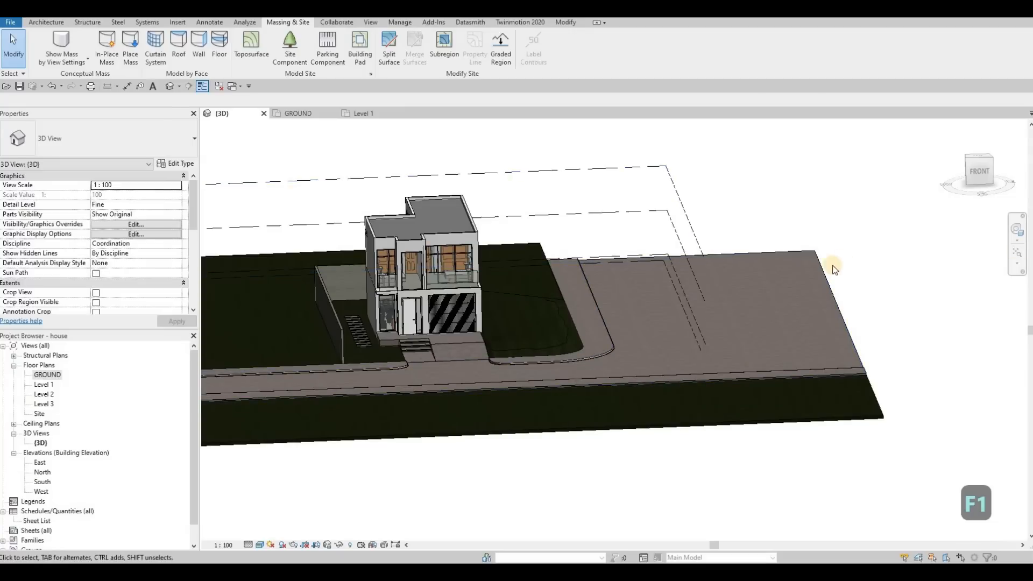
pyautogui.moveTo(817, 270)
pyautogui.keyDown('shift'); pyautogui.mouseDown(button='middle')
pyautogui.moveTo(795, 219)
pyautogui.moveTo(717, 237)
pyautogui.moveTo(626, 294)
pyautogui.moveTo(627, 304)
pyautogui.moveTo(592, 272)
pyautogui.moveTo(572, 308)
pyautogui.mouseUp(button='middle'); pyautogui.keyUp('shift')
# In the GROUND plan, extend the FLOOR 10 sidewalk's side arm to the grass floor's far edge, 15900 mm beyond grid line A.
pyautogui.click(36, 374)
pyautogui.moveTo(609, 278); pyautogui.dragTo(513, 363, button='middle')
pyautogui.scroll(-2, 513, 363)
pyautogui.moveTo(609, 165); pyautogui.dragTo(598, 215, button='middle')
pyautogui.click(598, 216)
pyautogui.click(454, 59)
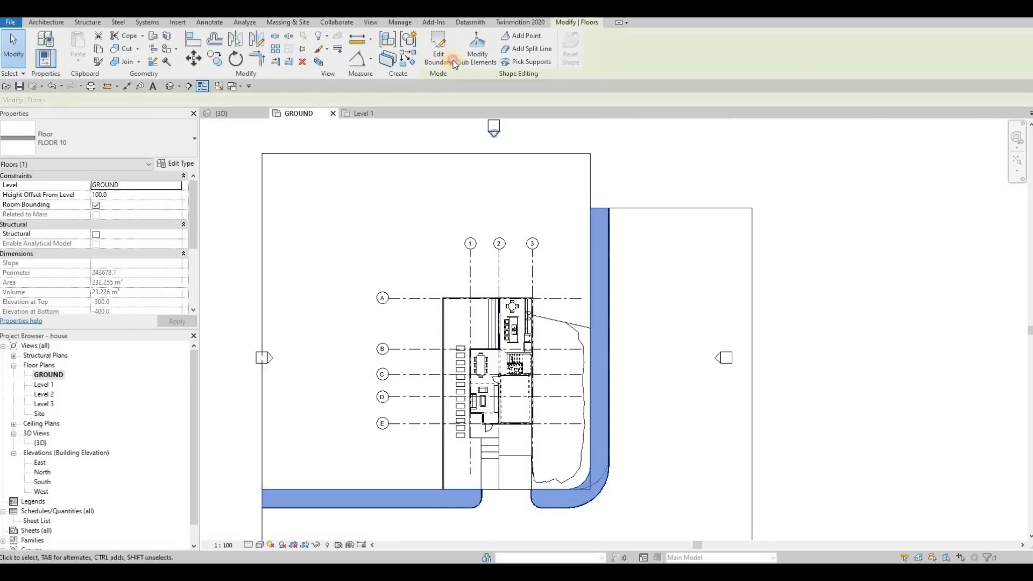
pyautogui.click(599, 207)
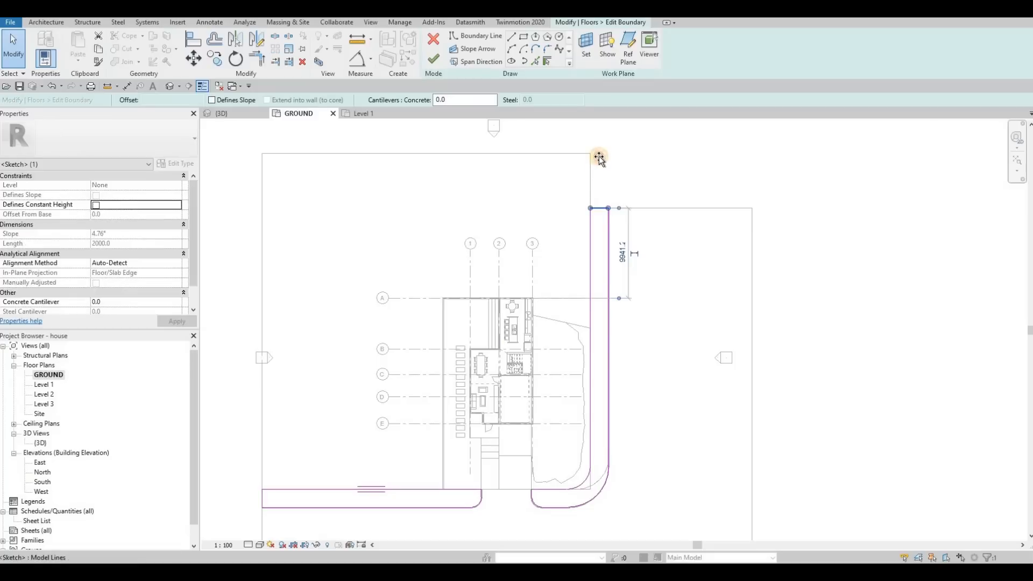
pyautogui.moveTo(599, 153); pyautogui.dragTo(598, 155)
pyautogui.click(422, 57)
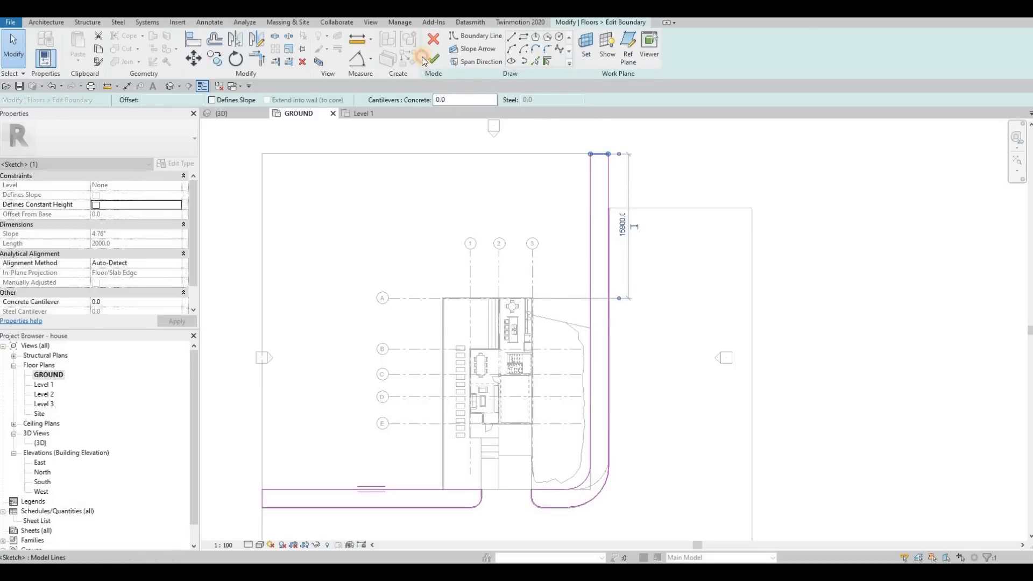
pyautogui.press('Escape')
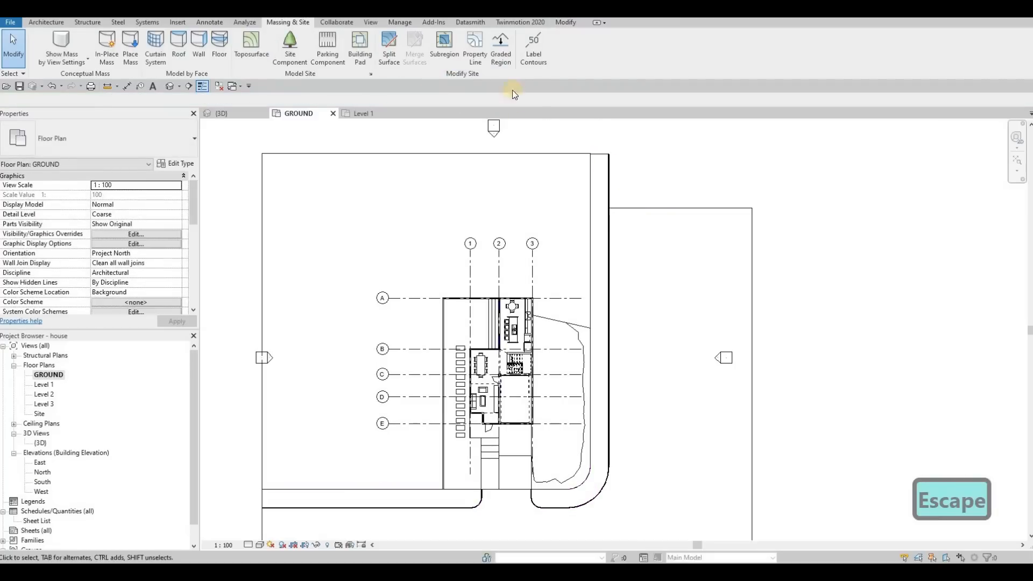
# Extend the FLOOR 7 road's side-arm end edge to the sidewalk's end, 16000 mm beyond grid line A, and check the site in 3D.
pyautogui.click(635, 197)
pyautogui.doubleClick(646, 207)
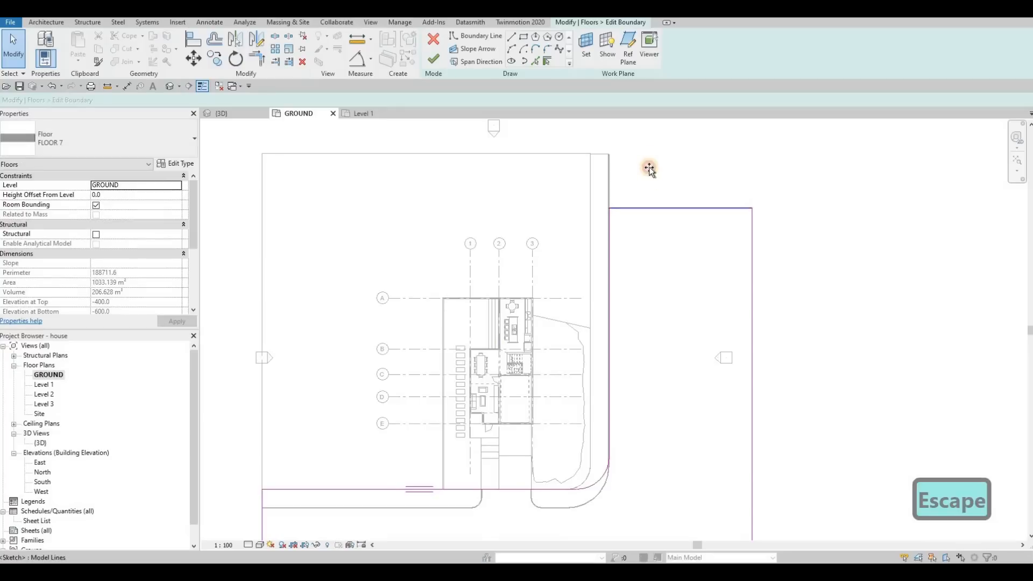
pyautogui.click(651, 159)
pyautogui.click(432, 61)
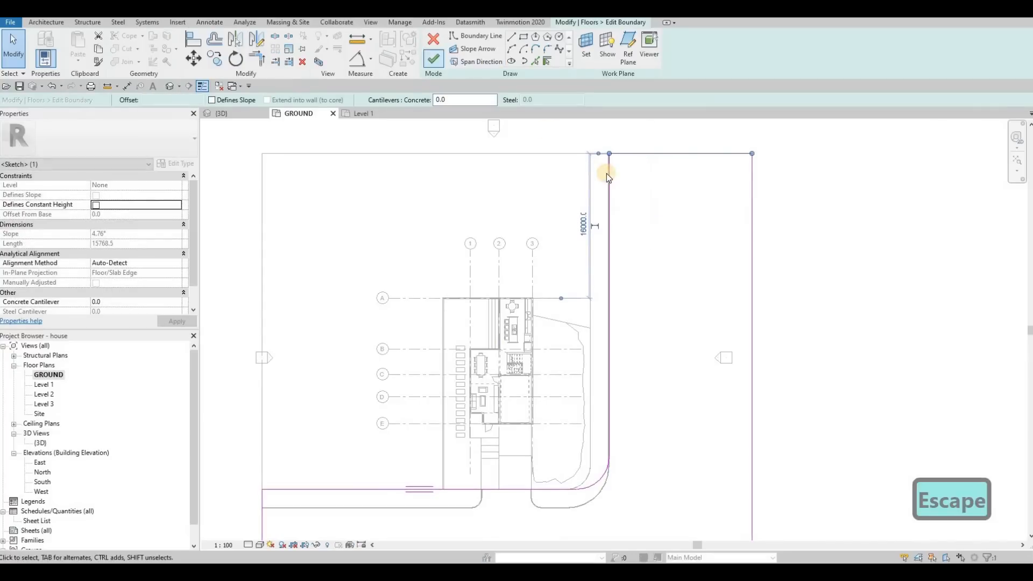
pyautogui.press('Escape')
pyautogui.scroll(-2, 599, 190)
pyautogui.moveTo(517, 223); pyautogui.dragTo(574, 156, button='middle')
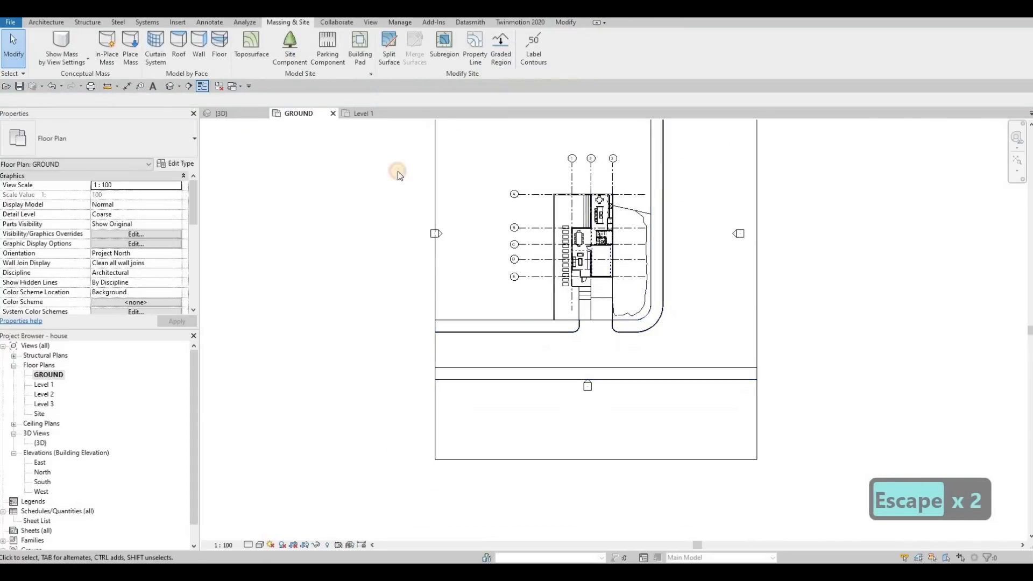
pyautogui.click(221, 114)
pyautogui.scroll(-1, 520, 262)
pyautogui.keyDown('shift'); pyautogui.moveTo(504, 315); pyautogui.dragTo(675, 324, button='middle'); pyautogui.keyUp('shift')
pyautogui.scroll(2, 606, 319)
pyautogui.moveTo(531, 331); pyautogui.dragTo(595, 335, button='middle')
# In the Level 2 plan, delete the short side wall between Bedroom 1's front projection and its small balcony.
pyautogui.click(44, 376)
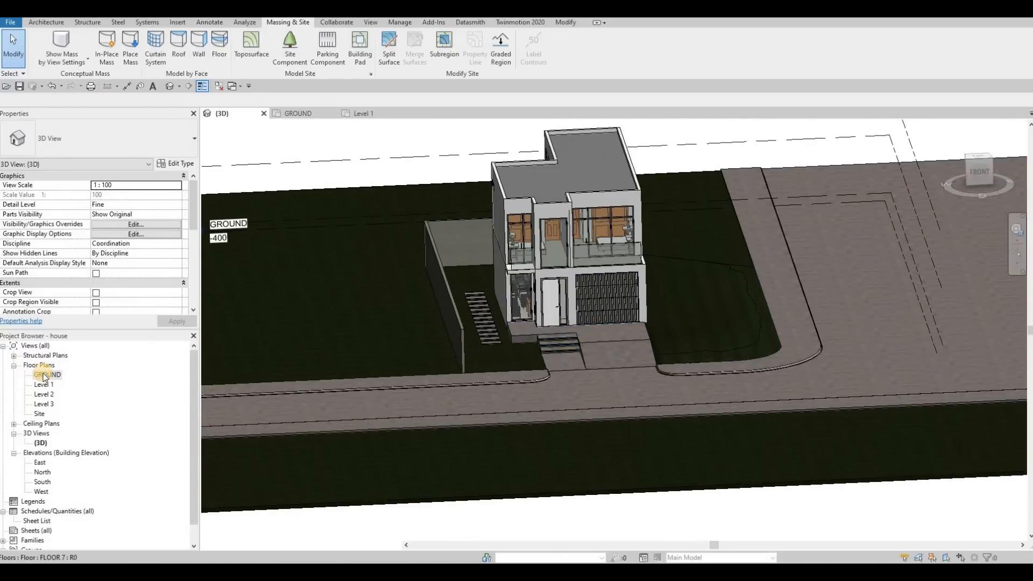
pyautogui.doubleClick(44, 376)
pyautogui.press('Escape')
pyautogui.press('Escape')
pyautogui.doubleClick(59, 396)
pyautogui.scroll(6, 586, 393)
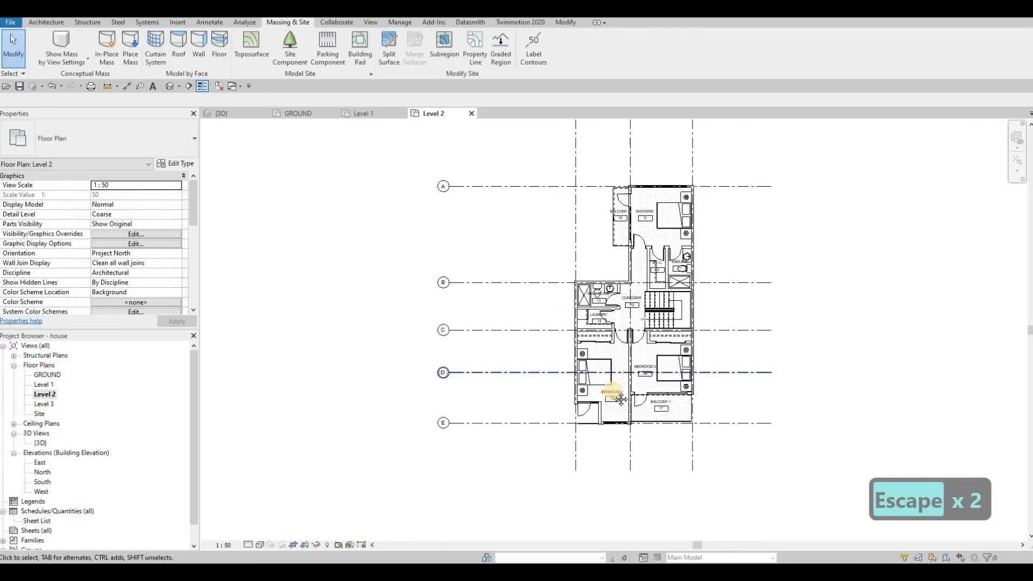
pyautogui.press('Escape')
pyautogui.click(591, 403)
pyautogui.press('Delete')
pyautogui.press('Escape')
# Stretch the EXTERIOR WALL 1 holding Bedroom 1's small balcony door across the room to the dividing wall on grid line 2.
pyautogui.scroll(2, 592, 375)
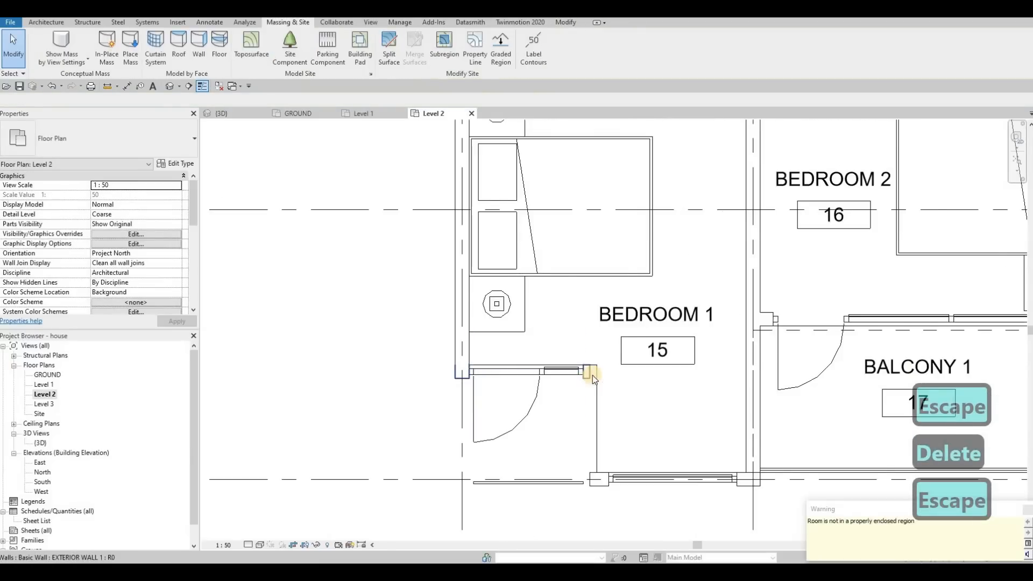
pyautogui.click(594, 373)
pyautogui.press('Escape')
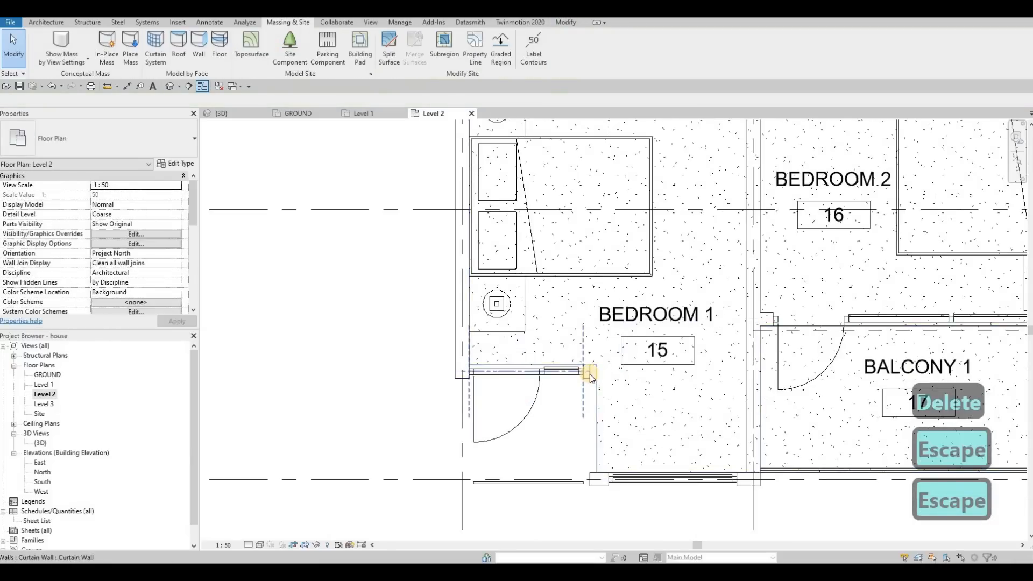
pyautogui.press('Tab')
pyautogui.click(591, 372)
pyautogui.moveTo(720, 374)
pyautogui.mouseDown()
pyautogui.moveTo(753, 373)
pyautogui.moveTo(711, 390)
pyautogui.mouseUp()
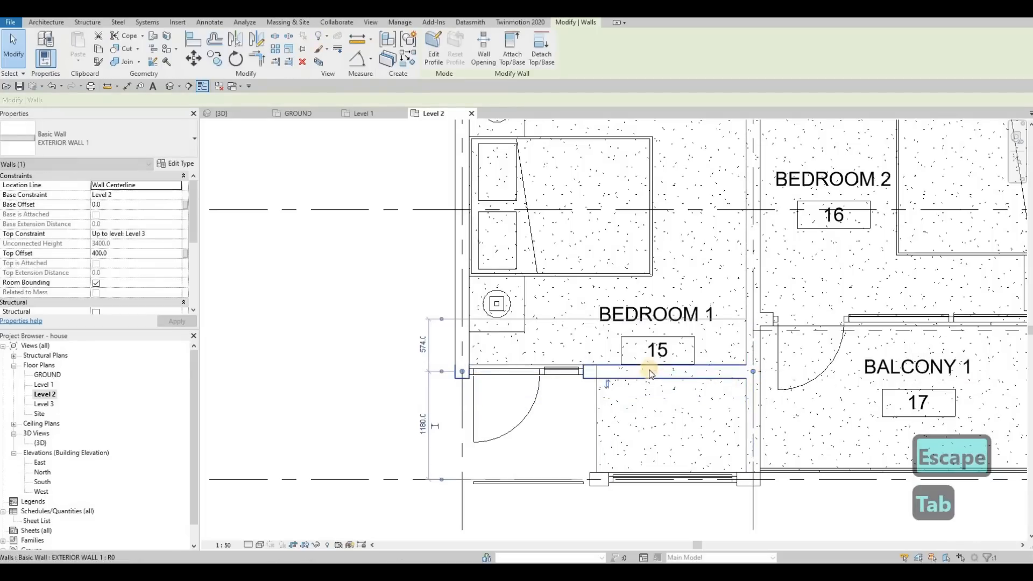
pyautogui.scroll(-1, 599, 407)
pyautogui.press('Escape')
pyautogui.press('Escape')
pyautogui.press('Escape')
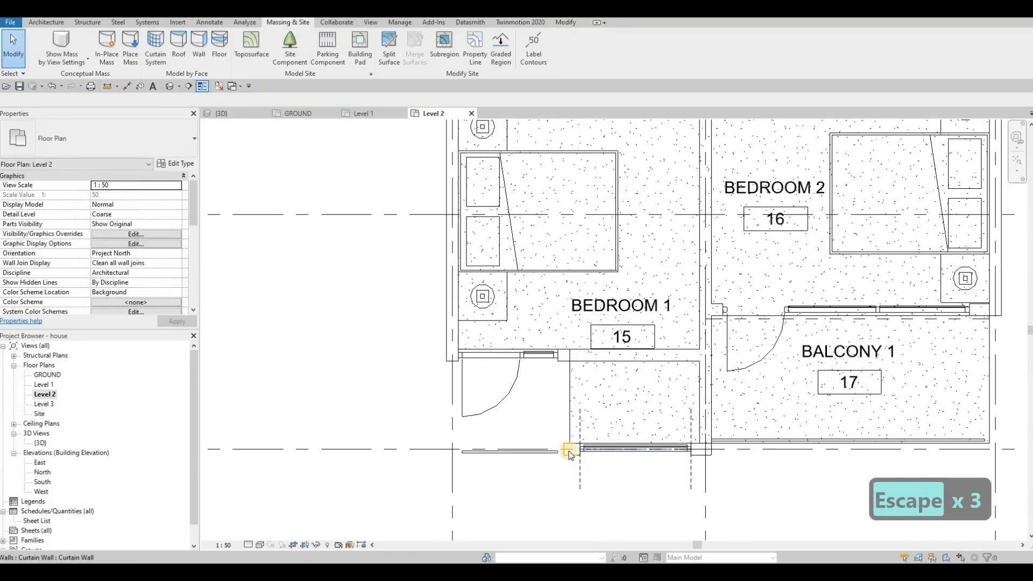
# Delete Bedroom 1's old front wall on grid line E together with its curtain wall window.
pyautogui.click(630, 452)
pyautogui.press('Delete')
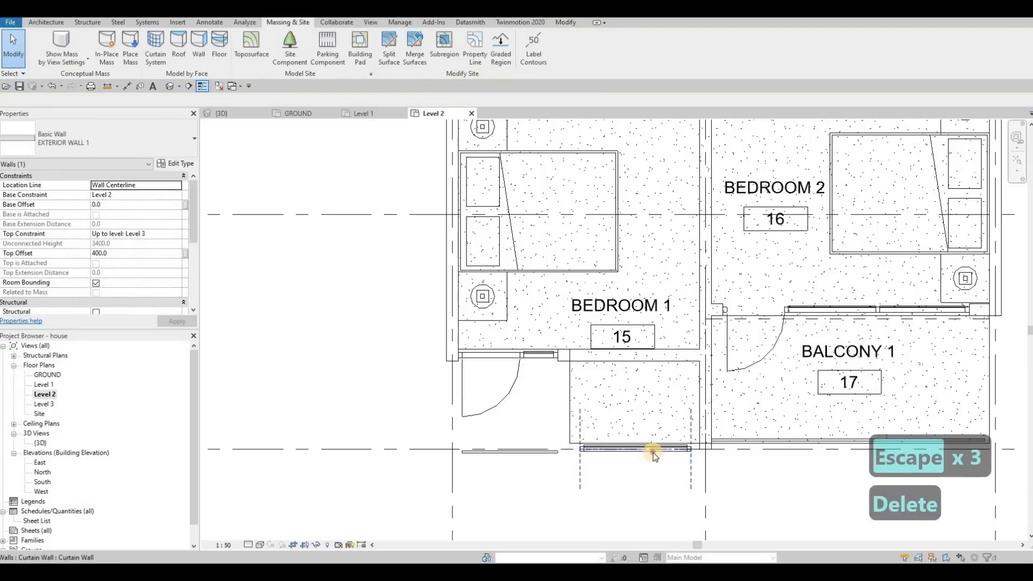
pyautogui.click(686, 427)
pyautogui.press('Delete')
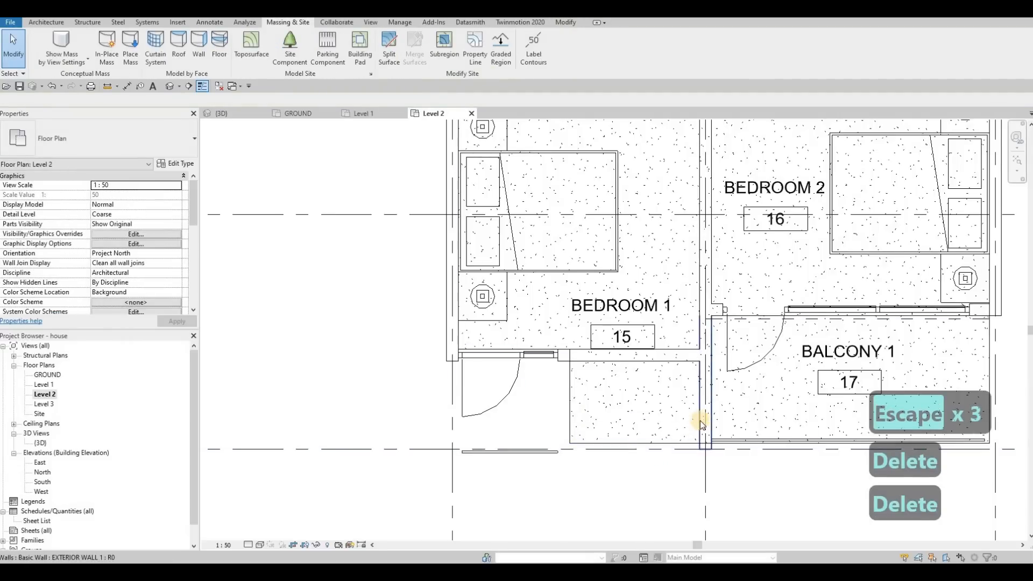
# Trim the dividing wall on grid line 2 back to Bedroom 1's new front wall, unjoining the conflicting elements.
pyautogui.press('t')
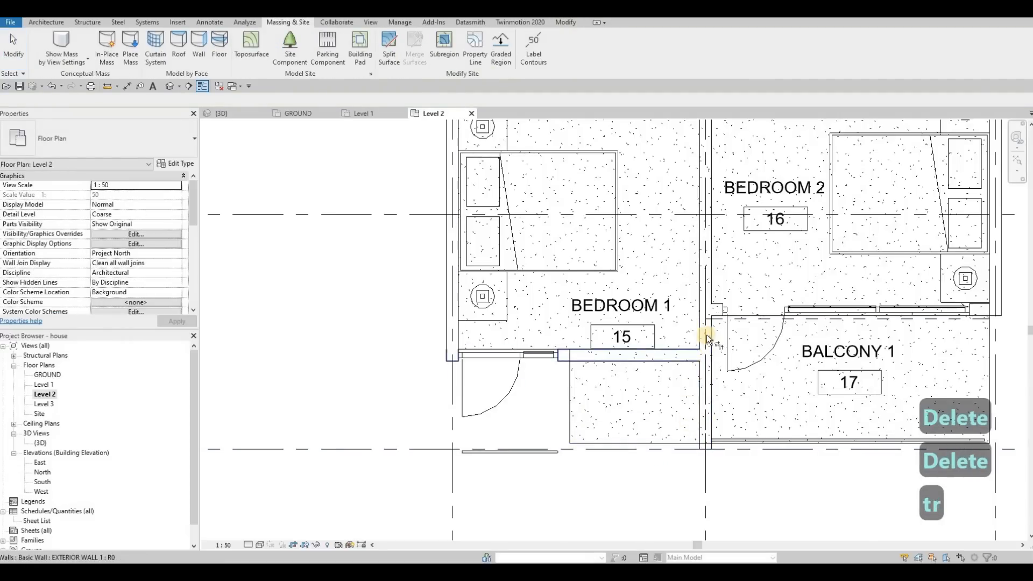
pyautogui.click(692, 355)
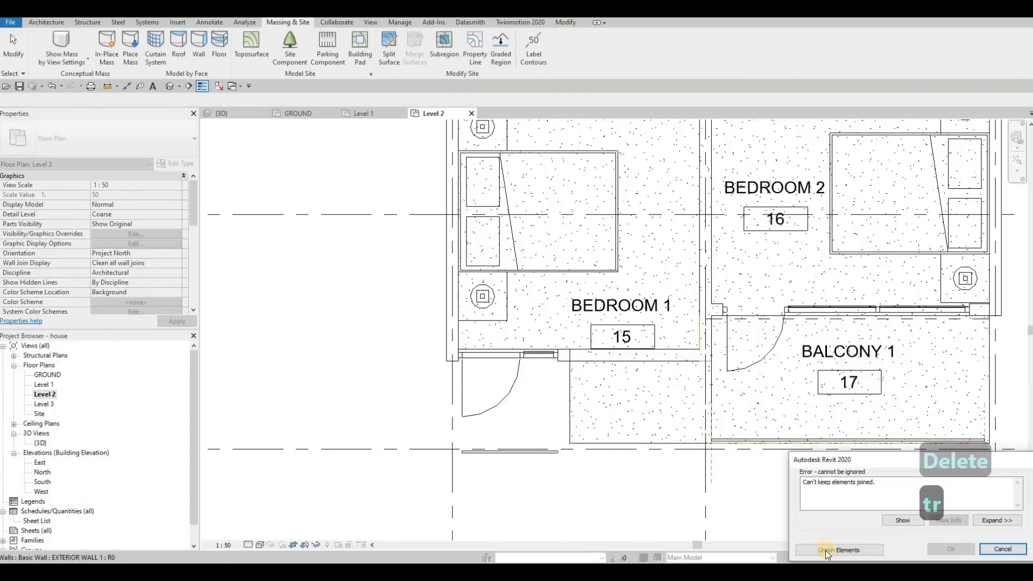
pyautogui.press('Escape')
pyautogui.press('Escape')
pyautogui.moveTo(644, 324); pyautogui.dragTo(654, 347, button='middle')
# Move the BEDROOM 1 room tag away from the new front wall to the space beside the bed.
pyautogui.click(633, 359)
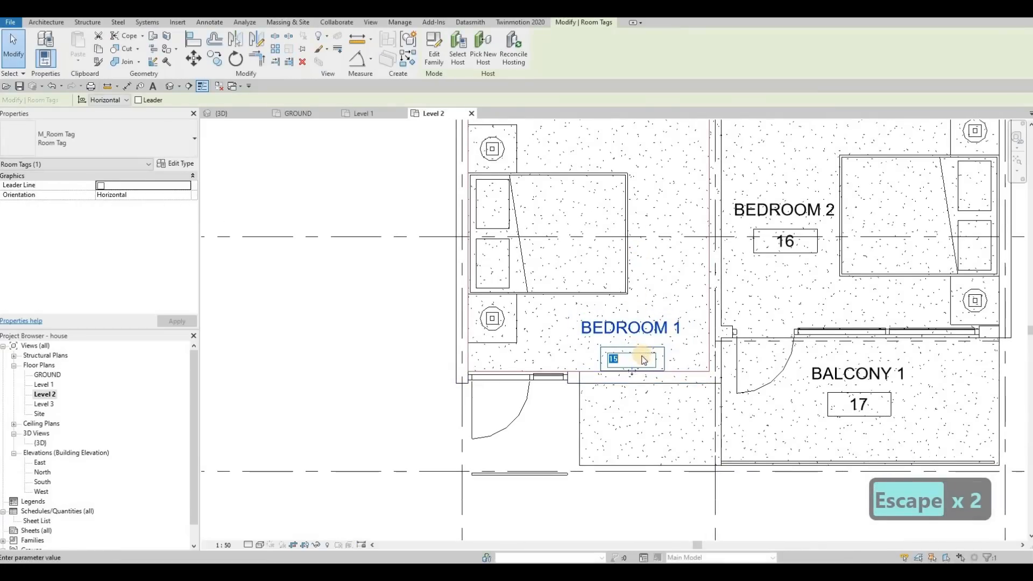
pyautogui.press('Escape')
pyautogui.moveTo(631, 360); pyautogui.dragTo(627, 164)
pyautogui.press('Escape')
pyautogui.press('Escape')
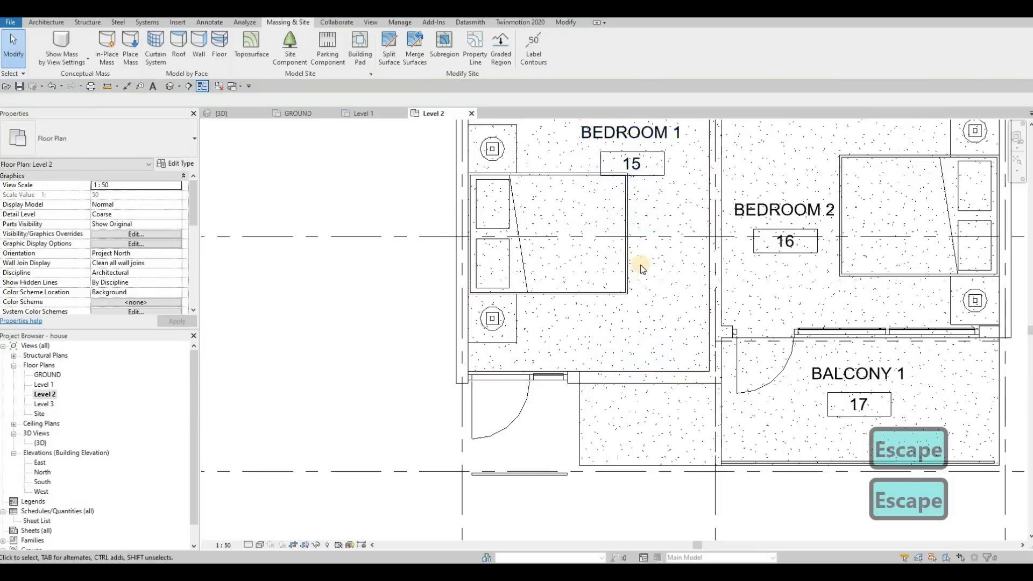
pyautogui.moveTo(635, 164); pyautogui.dragTo(660, 246, button='middle')
pyautogui.click(660, 250)
pyautogui.moveTo(672, 267); pyautogui.dragTo(700, 299)
pyautogui.press('Escape')
# Nudge Bedroom 1's bed, nightstands and lamps together away from the front wall toward the wardrobe.
pyautogui.click(656, 402)
pyautogui.moveTo(453, 195); pyautogui.dragTo(677, 441)
pyautogui.press('Up')
pyautogui.press('Up')
pyautogui.press('Up')
pyautogui.press('Up')
pyautogui.press('Up')
pyautogui.press('Up')
pyautogui.press('Up')
pyautogui.press('Up')
pyautogui.press('Up')
pyautogui.press('Up')
pyautogui.press('Up')
pyautogui.press('Up')
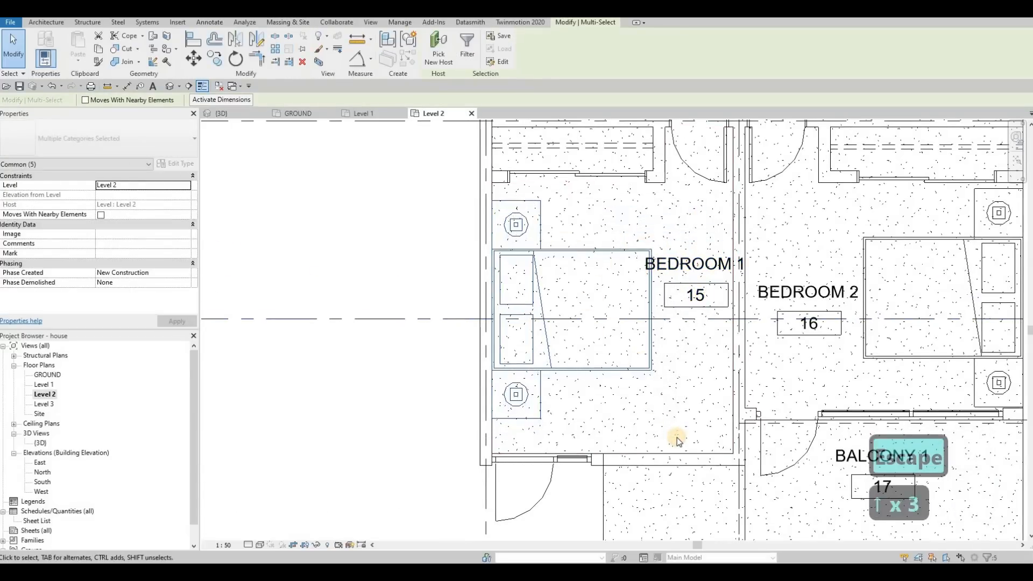
pyautogui.press('Up')
pyautogui.press('Up')
pyautogui.press('Up')
pyautogui.press('Escape')
pyautogui.moveTo(591, 391); pyautogui.dragTo(588, 389, button='middle')
pyautogui.scroll(-2, 592, 392)
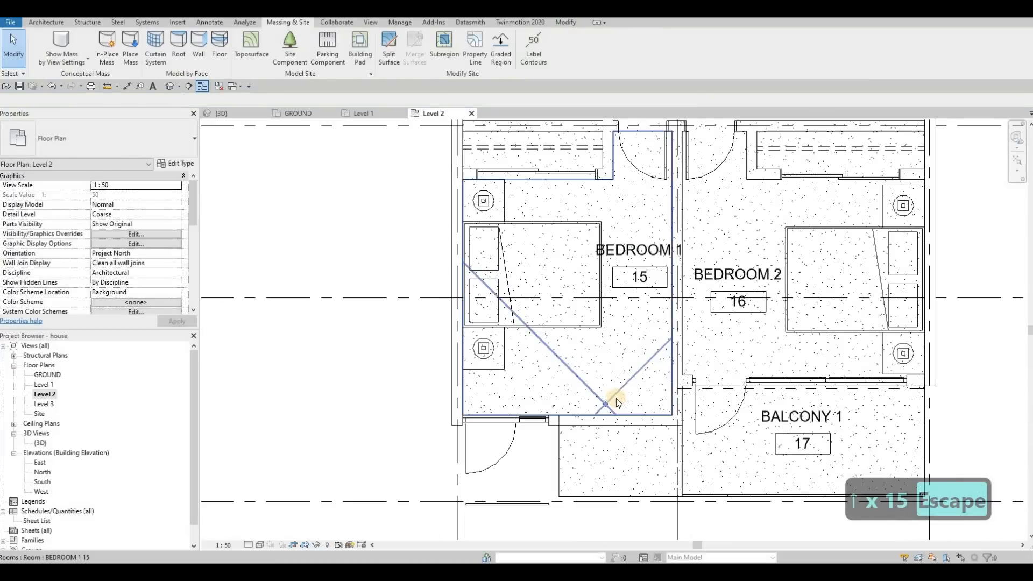
pyautogui.press('Escape')
pyautogui.press('a')
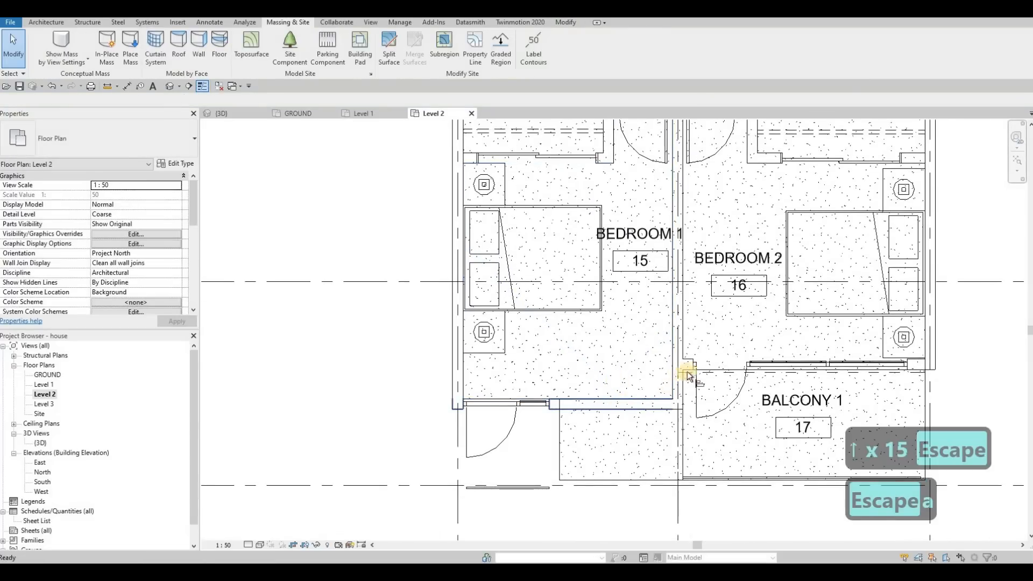
pyautogui.press('l')
pyautogui.click(679, 385)
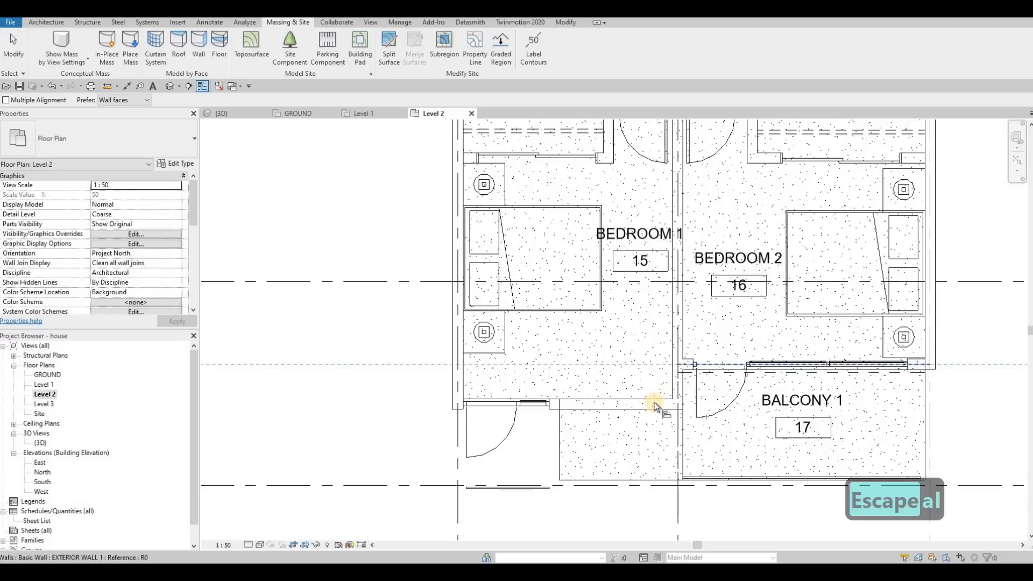
pyautogui.click(651, 402)
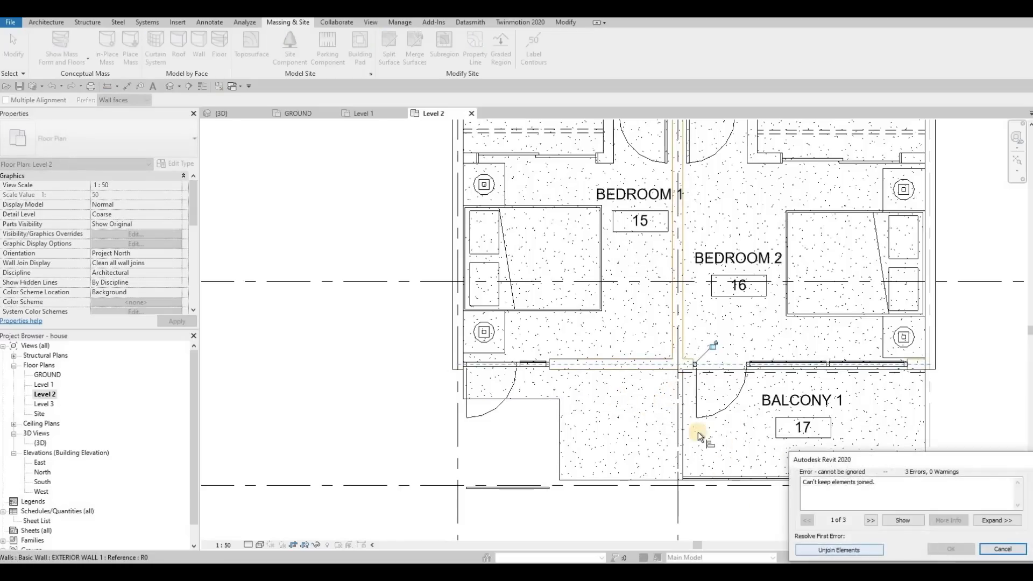
pyautogui.press('Escape')
# Align Bedroom 1's front wall with the wall between Bedroom 2 and Balcony 1, unjoining the conflicting elements.
pyautogui.press('a')
pyautogui.press('l')
pyautogui.click(689, 366)
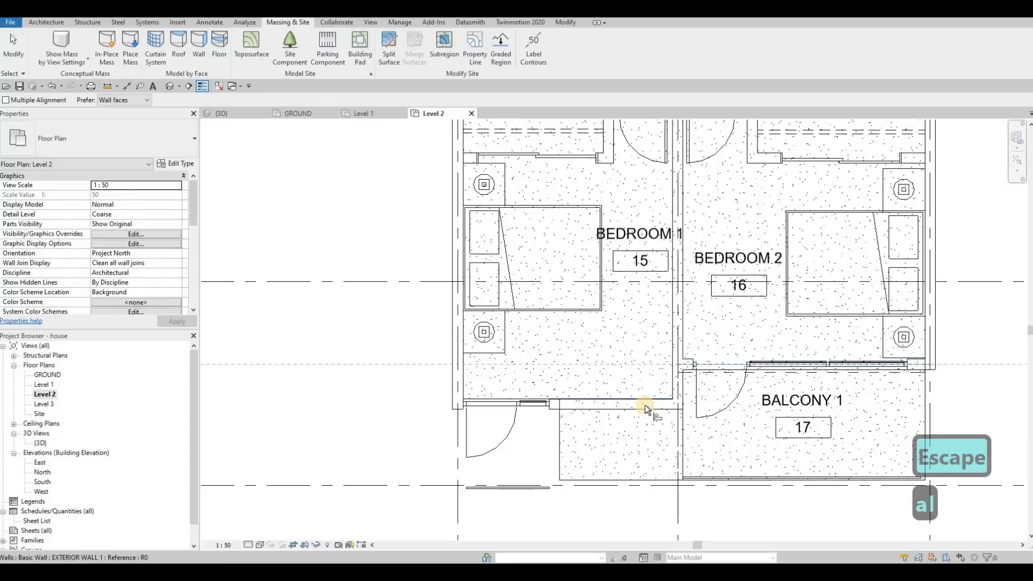
pyautogui.click(704, 419)
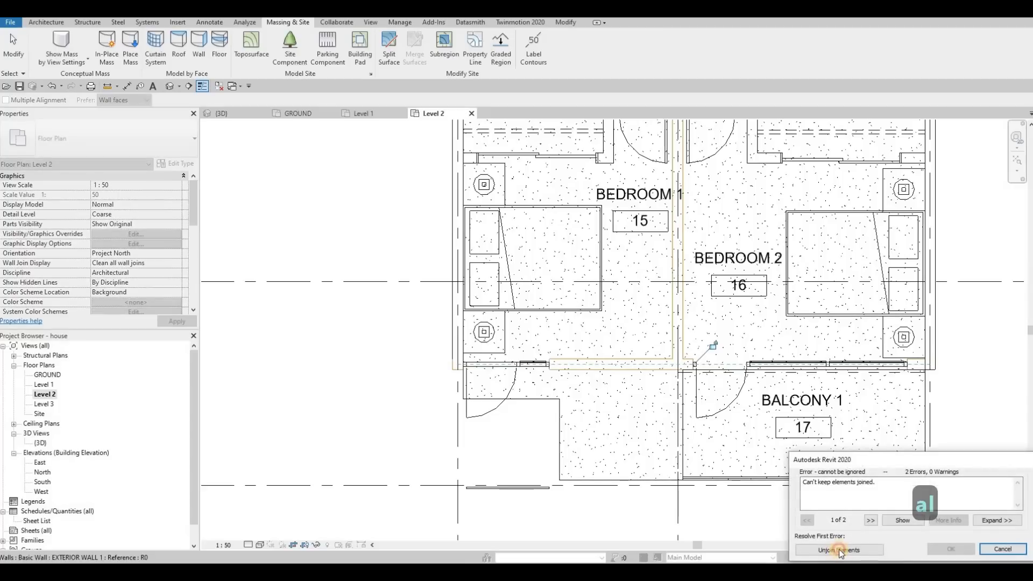
pyautogui.click(846, 551)
pyautogui.click(847, 551)
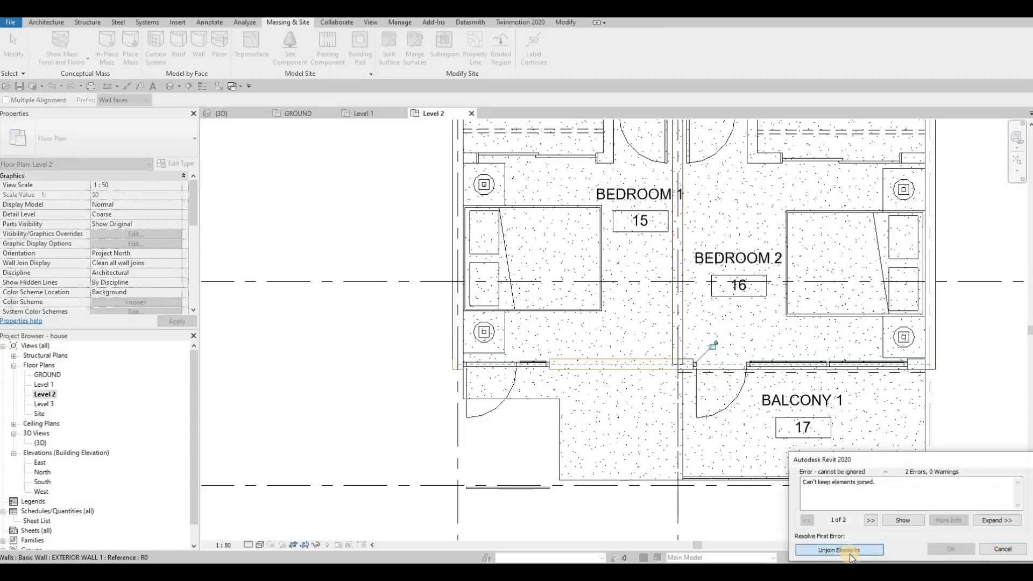
pyautogui.press('Escape')
pyautogui.press('Escape')
# Attach the end of the INTERIOR WALL 1 between the two bedrooms to the aligned front wall.
pyautogui.click(674, 333)
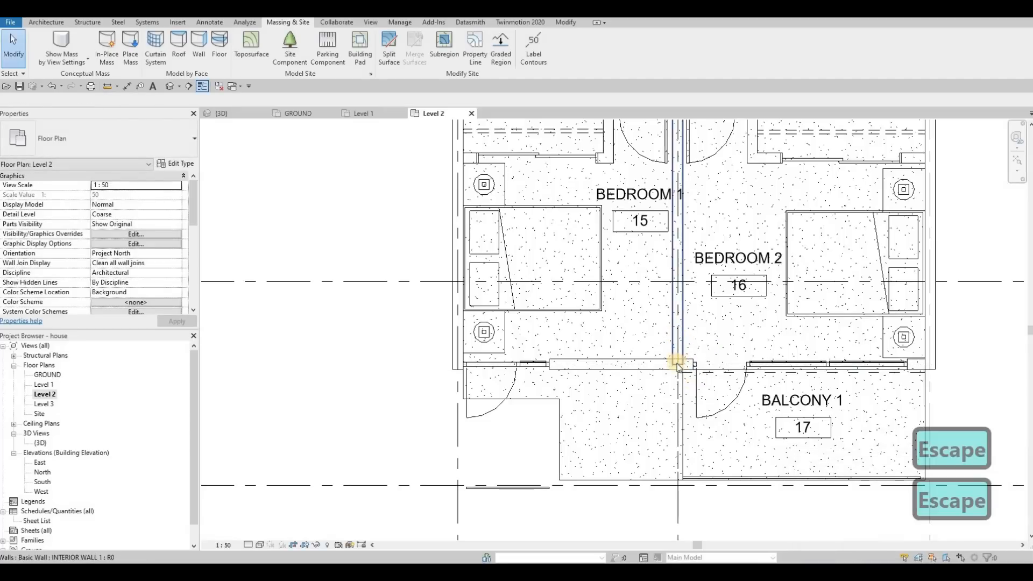
pyautogui.moveTo(678, 364); pyautogui.dragTo(681, 370)
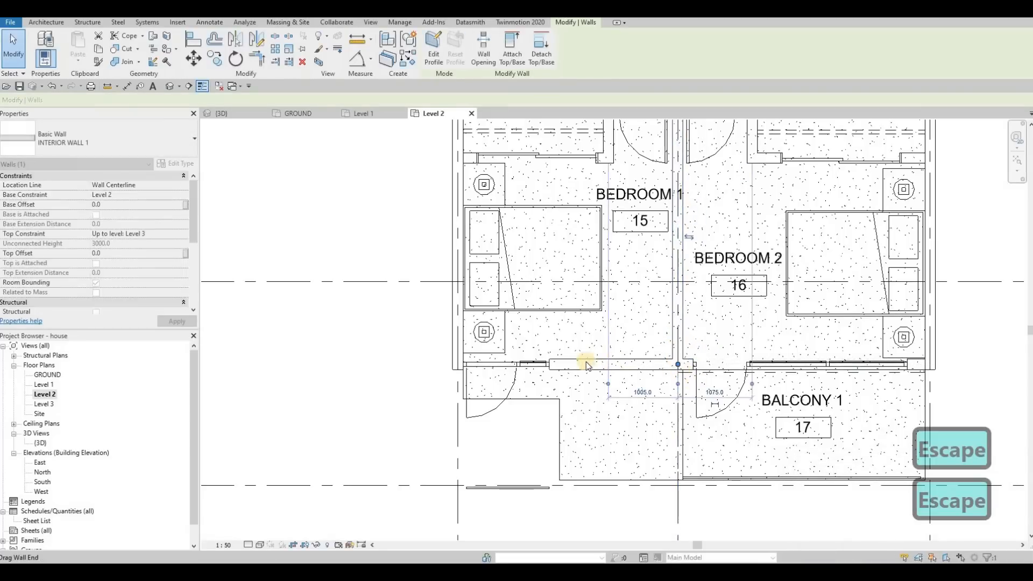
pyautogui.press('Escape')
# In the 3D view, delete the generic model slab of the former small balcony above the ground-floor front window.
pyautogui.click(239, 114)
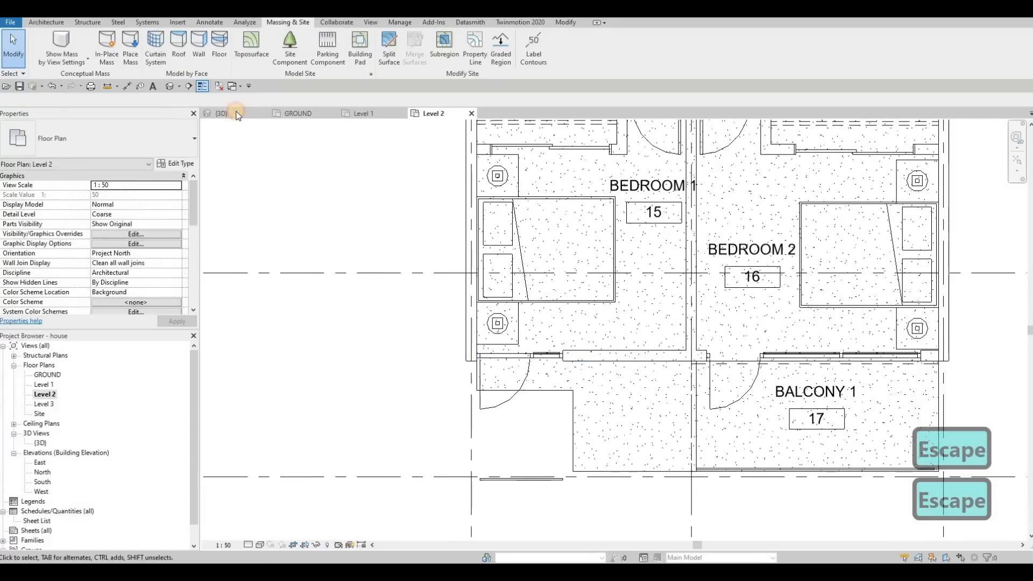
pyautogui.scroll(4, 564, 204)
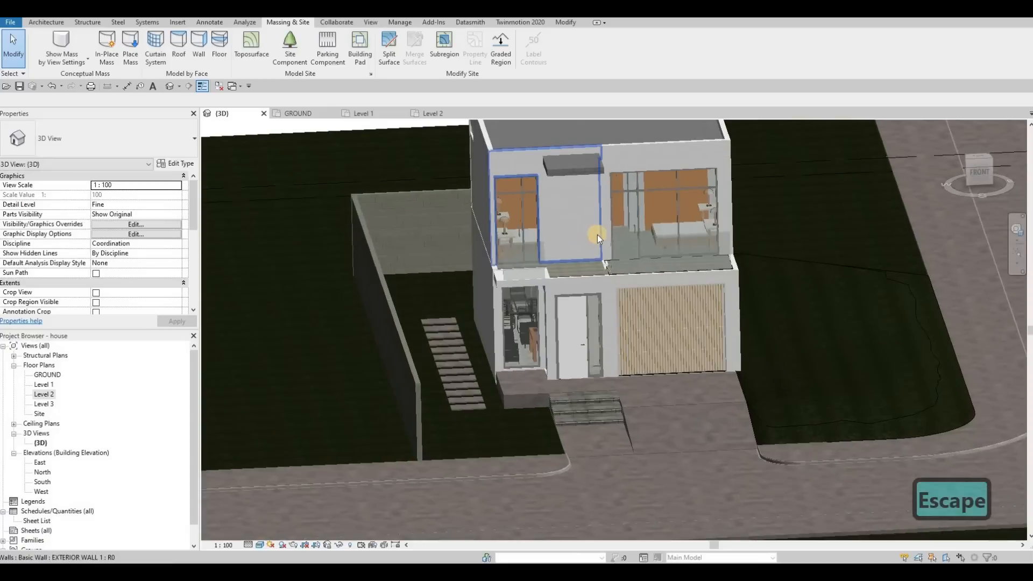
pyautogui.press('Escape')
pyautogui.click(580, 234)
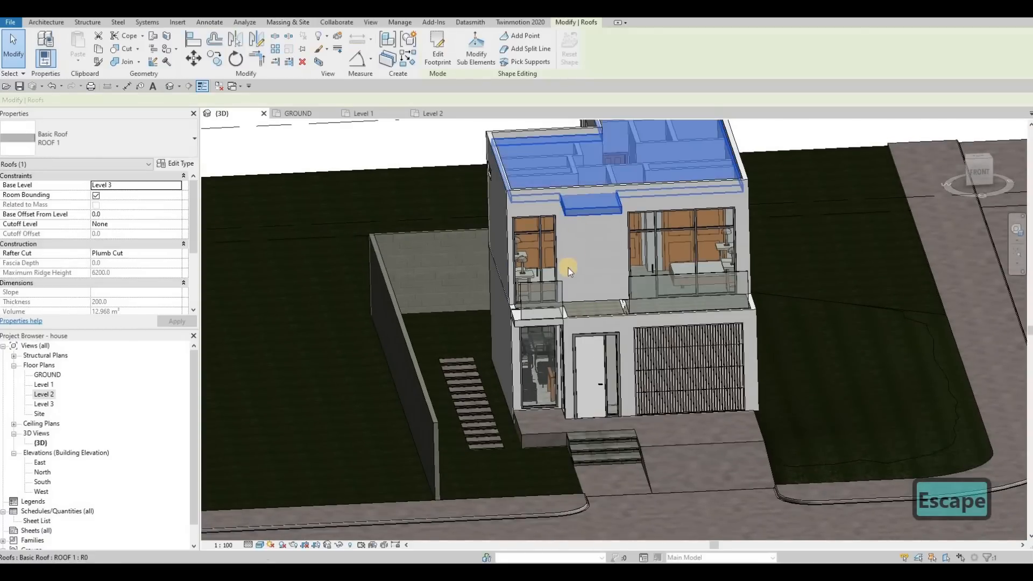
pyautogui.scroll(4, 568, 338)
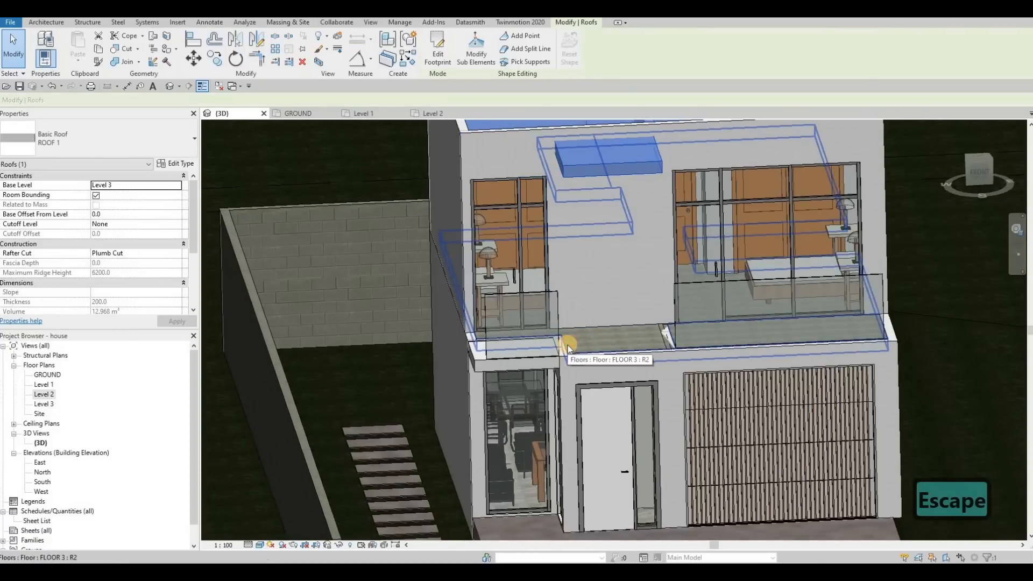
pyautogui.press('Escape')
pyautogui.press('Escape')
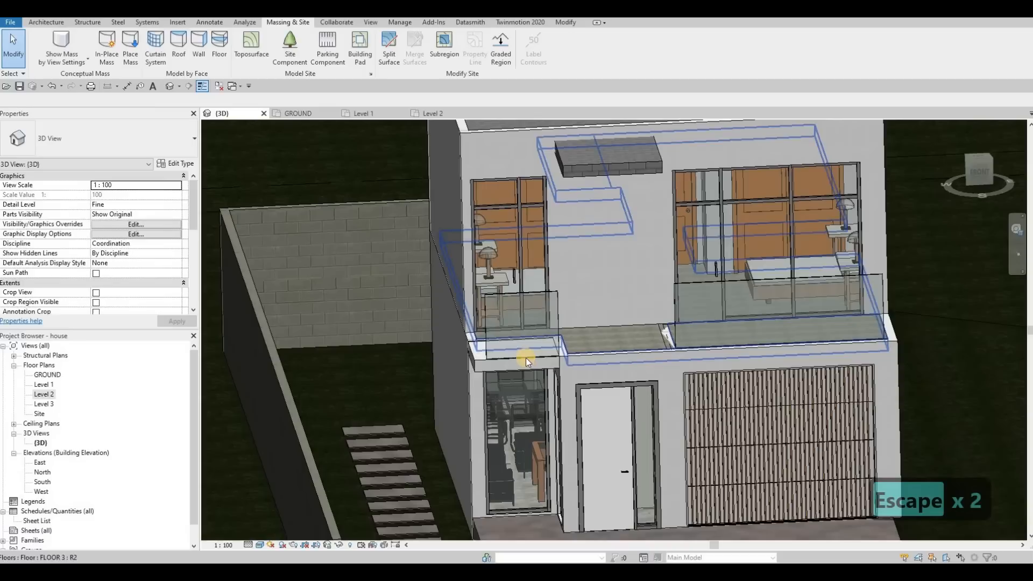
pyautogui.press('Escape')
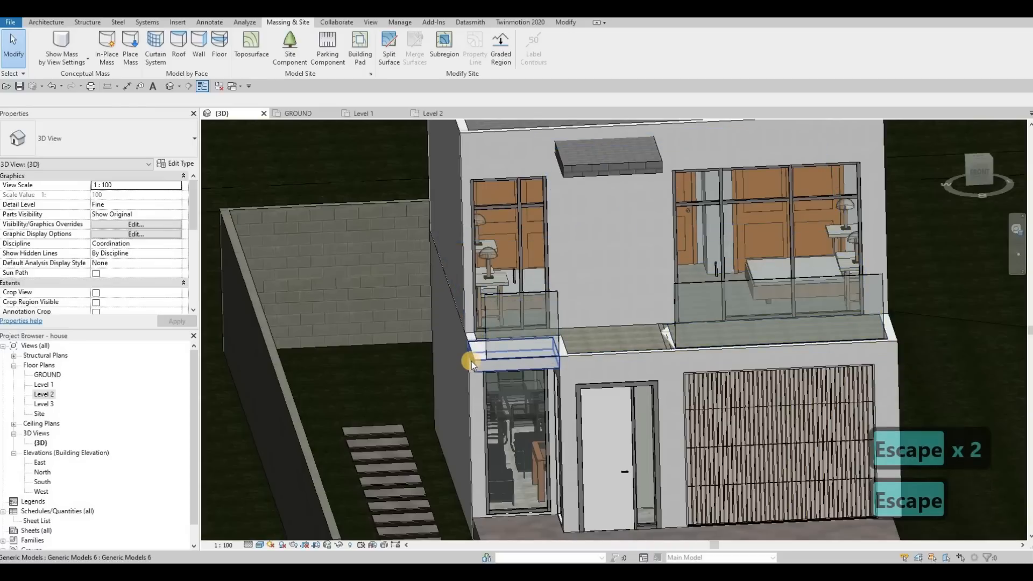
pyautogui.click(471, 360)
pyautogui.press('Delete')
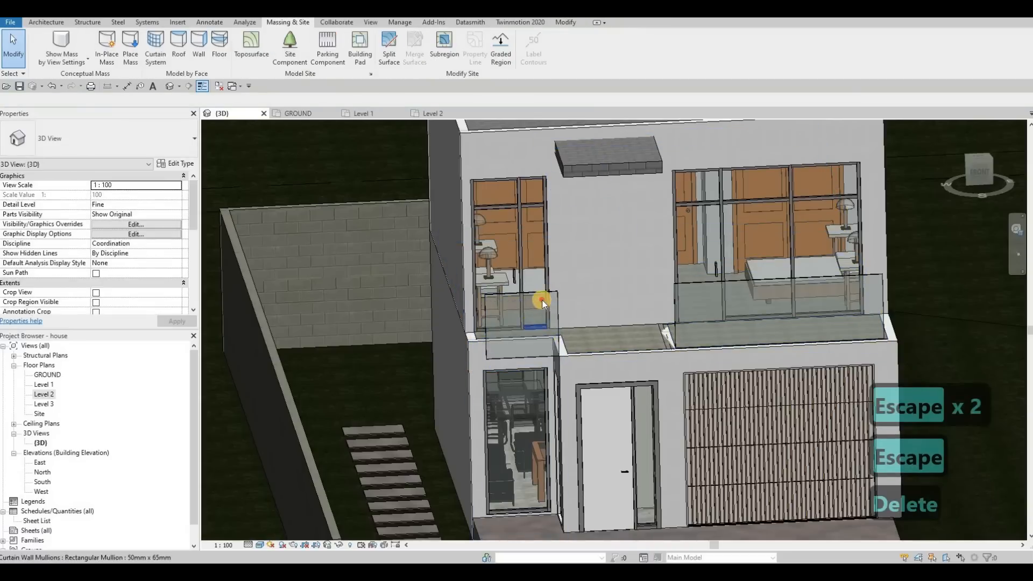
# Delete the curtain wall glass railing of the former small balcony in front of Bedroom 1.
pyautogui.click(543, 294)
pyautogui.press('Escape')
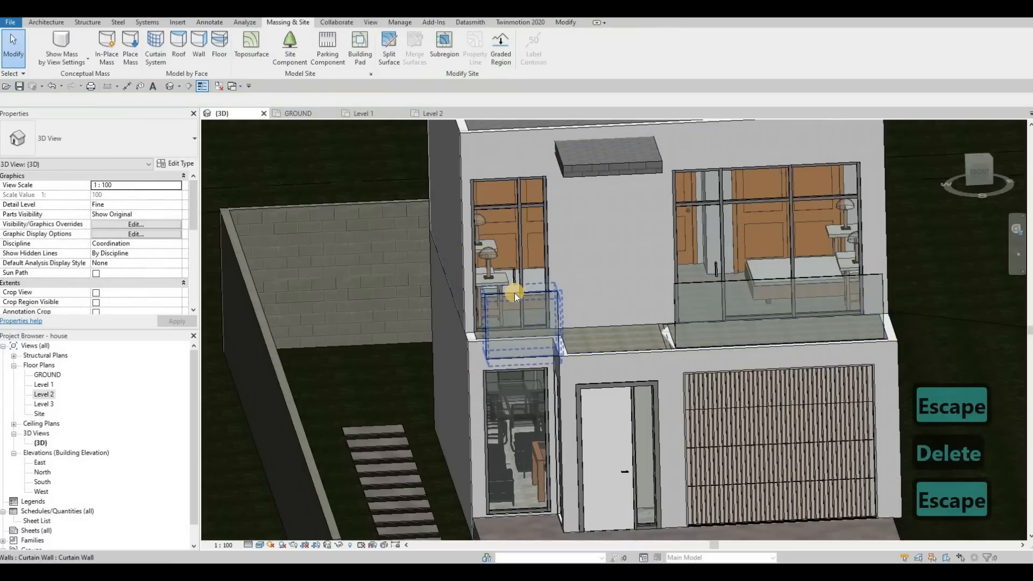
pyautogui.click(512, 302)
pyautogui.press('Delete')
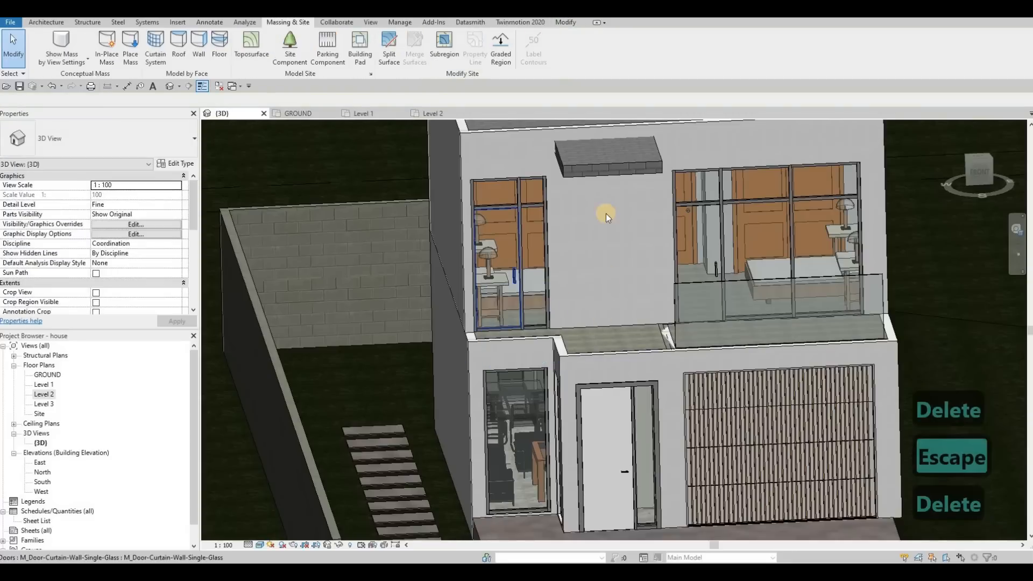
# Edit the footprint of ROOF 1 in the Level 2 plan, deleting the front projection's boundary lines and the boundary along Bedroom 1's front.
pyautogui.click(604, 191)
pyautogui.click(437, 53)
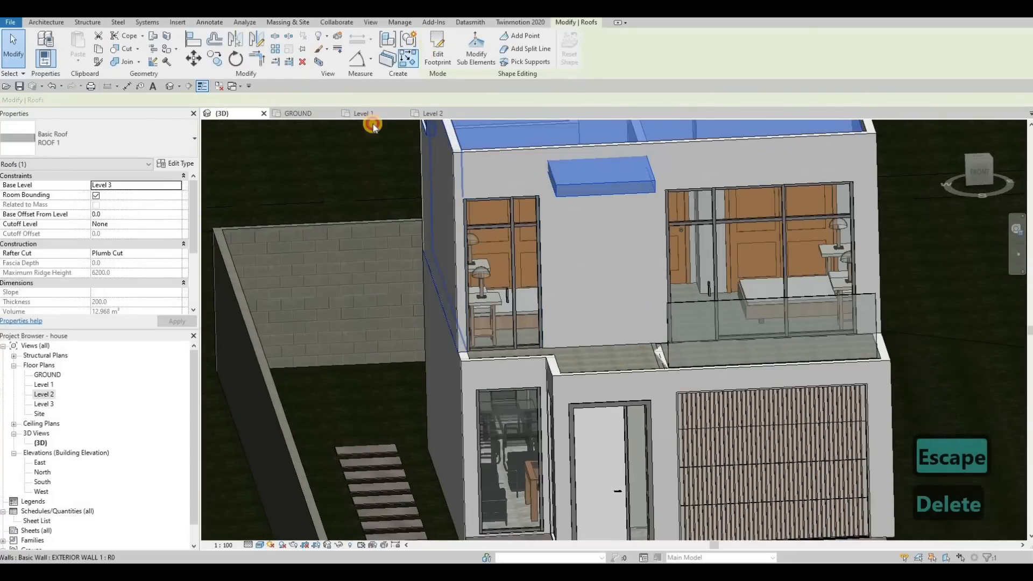
pyautogui.click(49, 402)
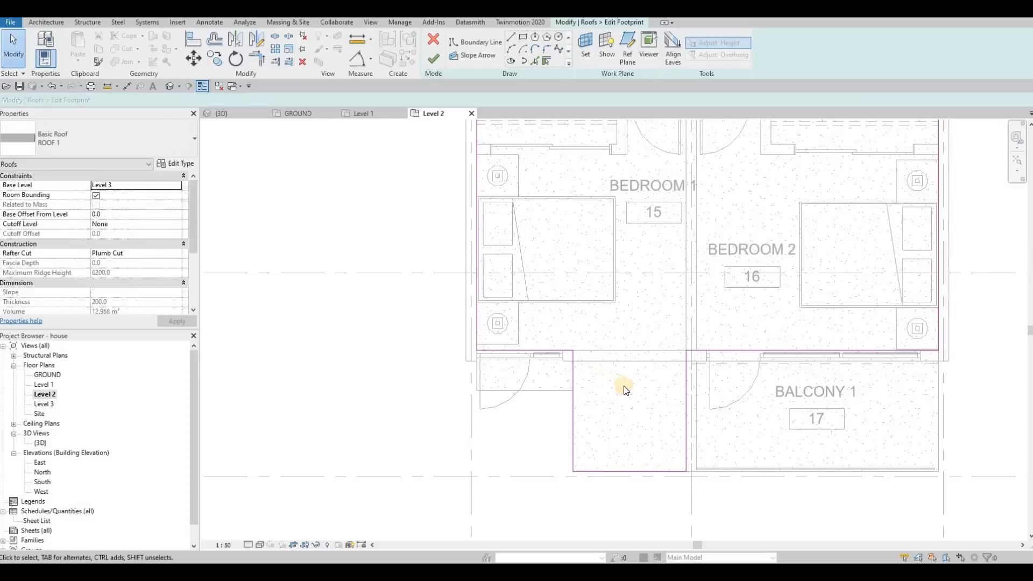
pyautogui.click(608, 472)
pyautogui.press('Delete')
pyautogui.click(573, 430)
pyautogui.press('Delete')
pyautogui.click(685, 408)
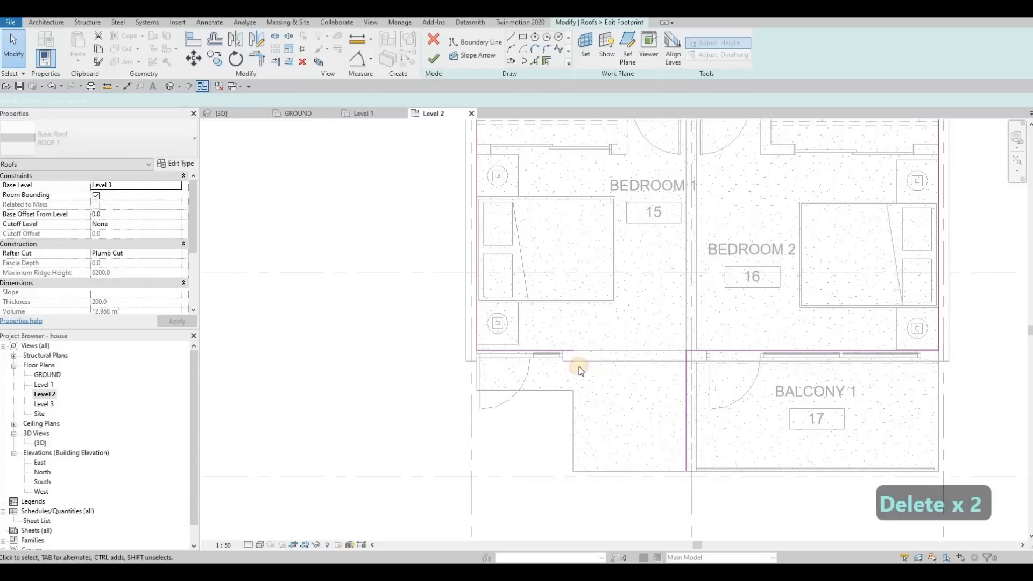
pyautogui.press('Delete')
pyautogui.click(562, 351)
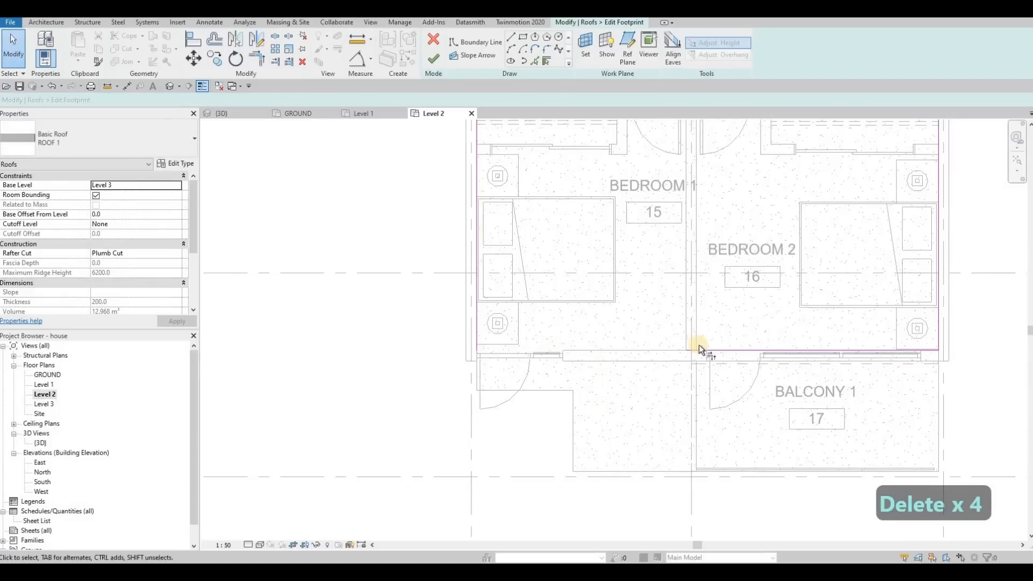
# Trim the roof boundary in front of Bedroom 2 to a corner with Bedroom 1's outer side boundary and finish the footprint.
pyautogui.press('t')
pyautogui.press('r')
pyautogui.click(477, 236)
pyautogui.click(433, 58)
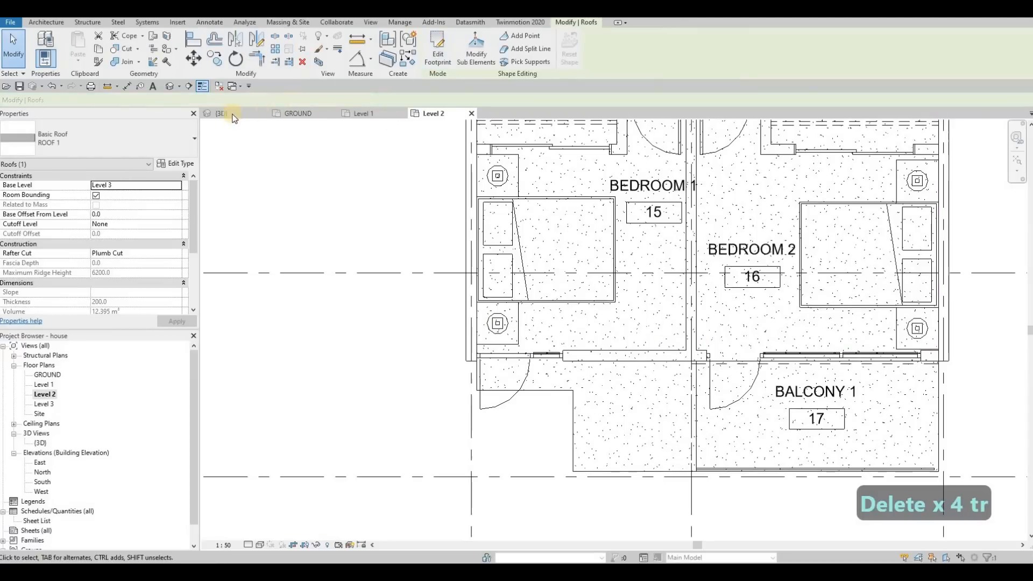
pyautogui.scroll(-2, 626, 392)
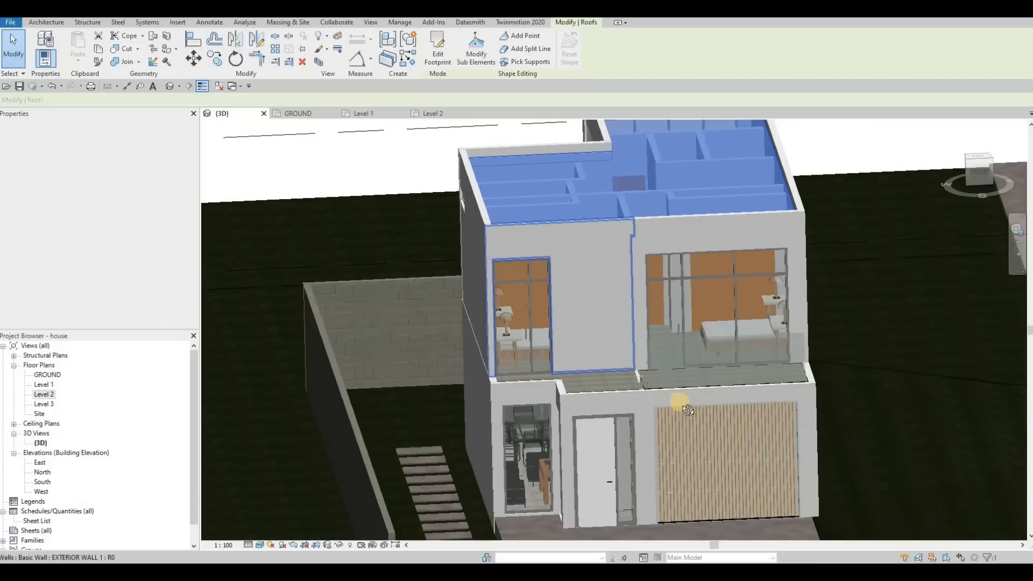
pyautogui.press('Escape')
# In the Level 2 plan, stretch Bedroom 1's front curtain wall towards the wall shared with Bedroom 2, leaving a short wall section between them.
pyautogui.keyDown('shift'); pyautogui.moveTo(534, 304); pyautogui.dragTo(511, 294, button='middle'); pyautogui.keyUp('shift')
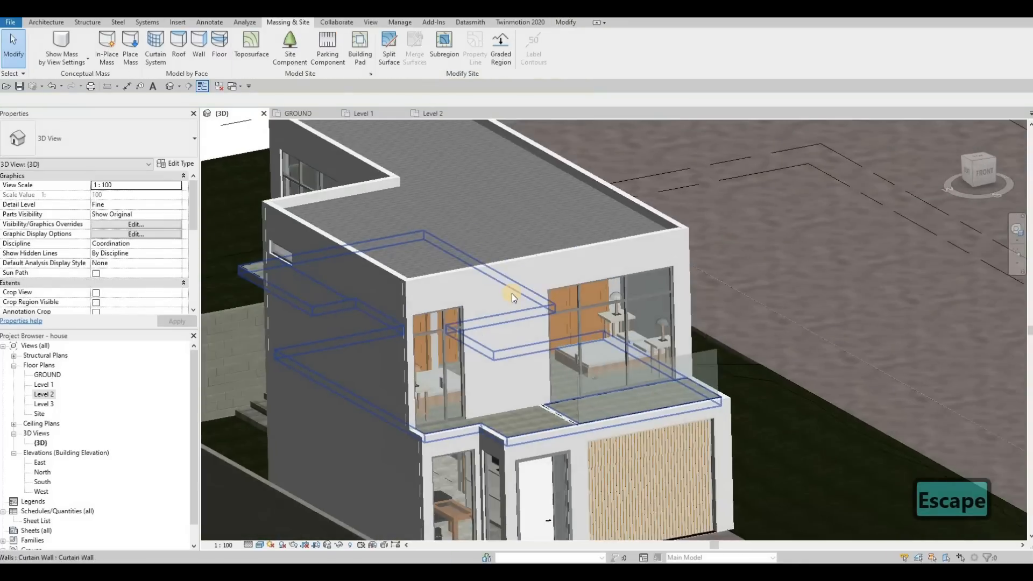
pyautogui.click(463, 321)
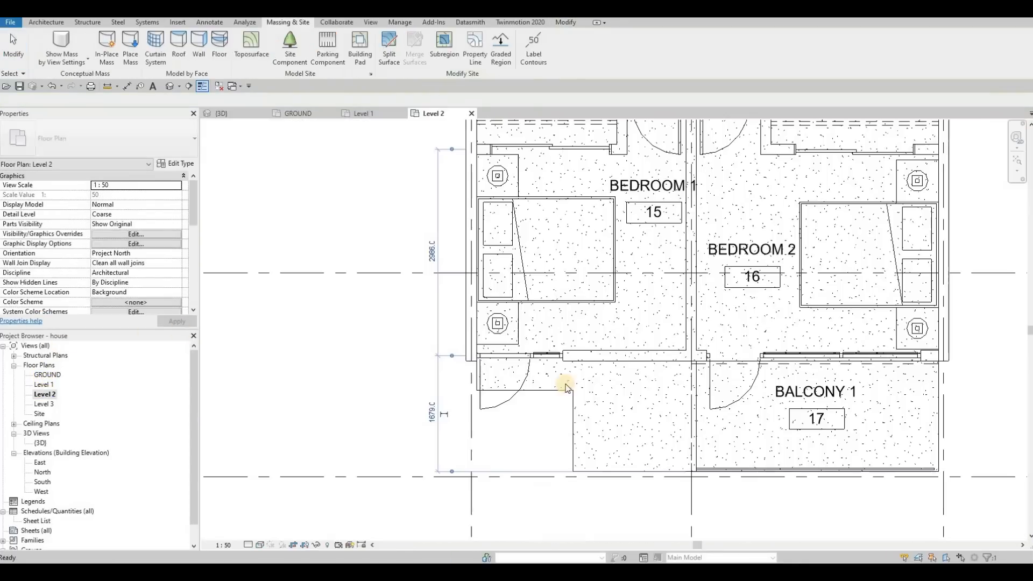
pyautogui.press('Escape')
pyautogui.moveTo(563, 359); pyautogui.dragTo(653, 387)
pyautogui.press('Escape')
pyautogui.press('Escape')
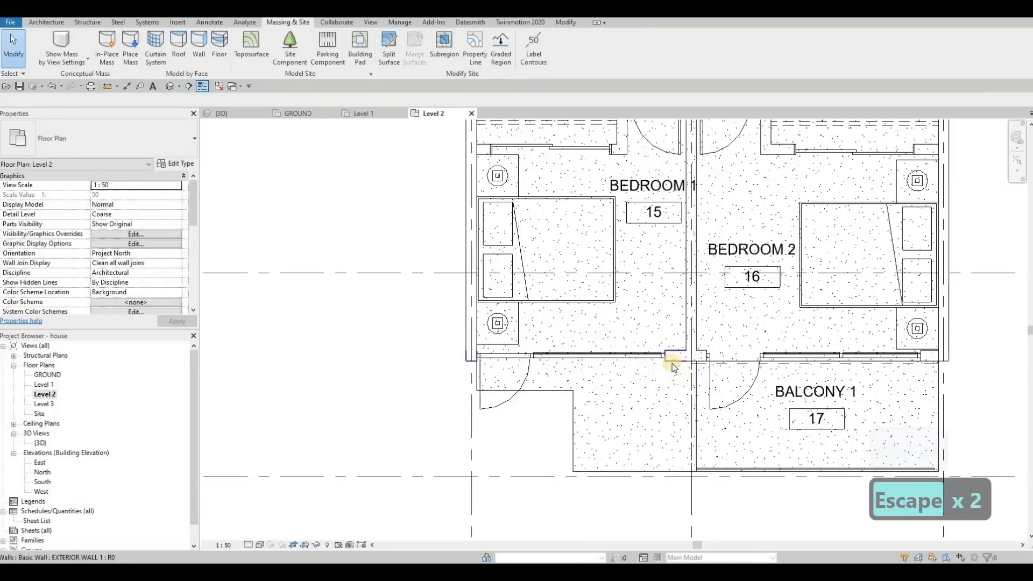
# In the 3D view, add a vertical curtain grid line at the midpoint of the wide glass panel in Bedroom 1's front curtain wall.
pyautogui.click(242, 114)
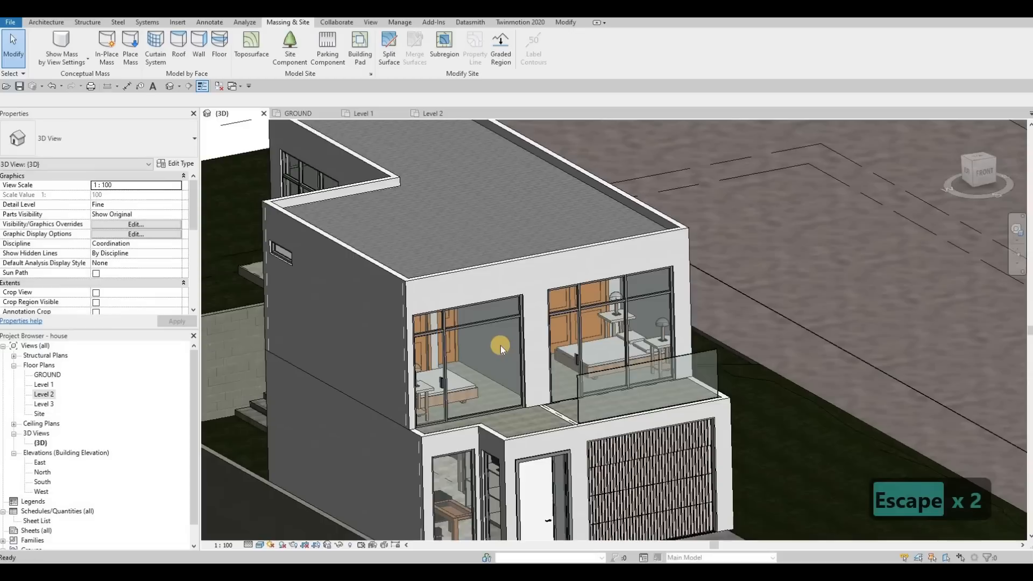
pyautogui.press('Escape')
pyautogui.keyDown('shift'); pyautogui.moveTo(368, 281); pyautogui.dragTo(290, 231, button='middle'); pyautogui.keyUp('shift')
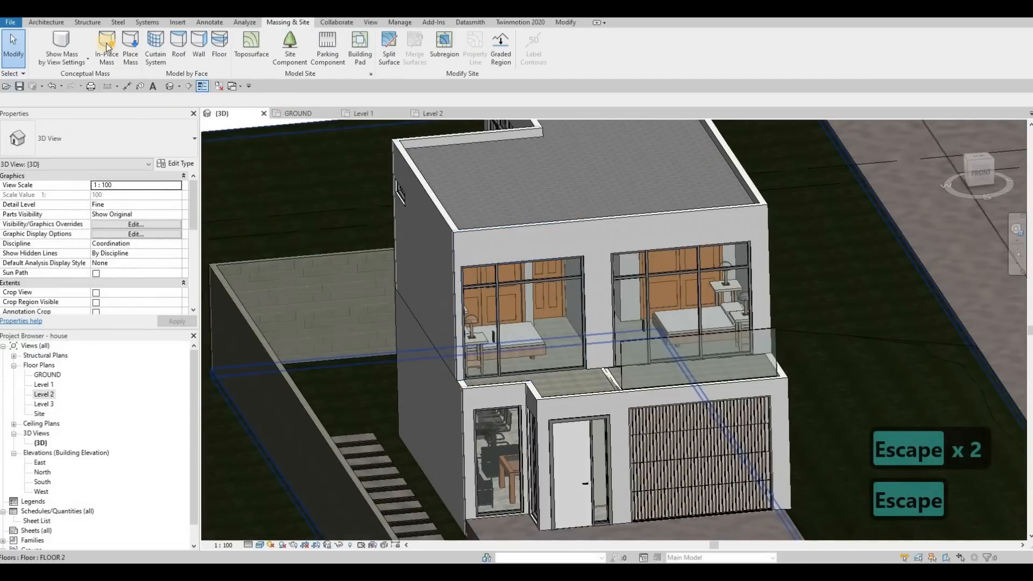
pyautogui.press('Escape')
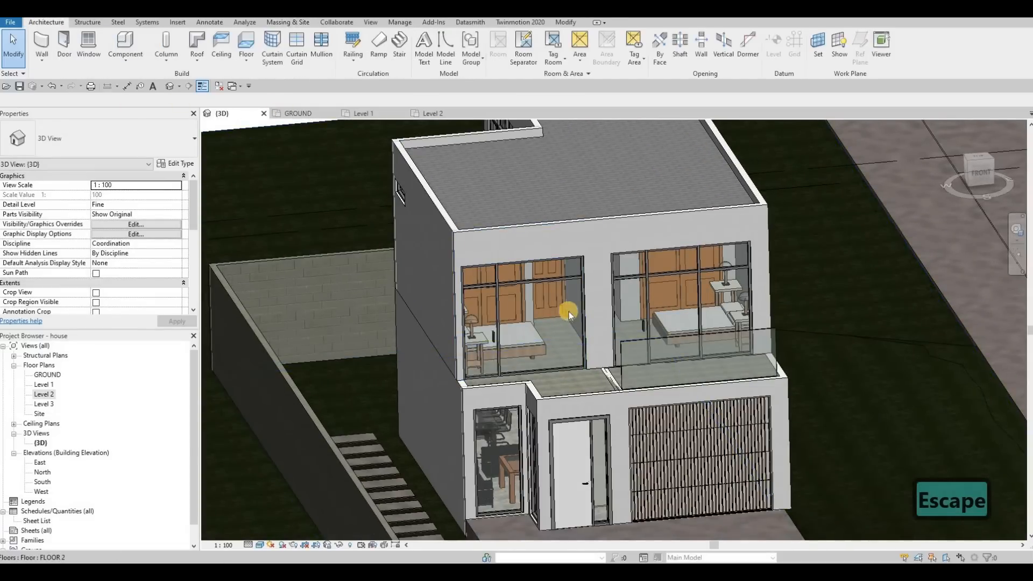
pyautogui.click(297, 48)
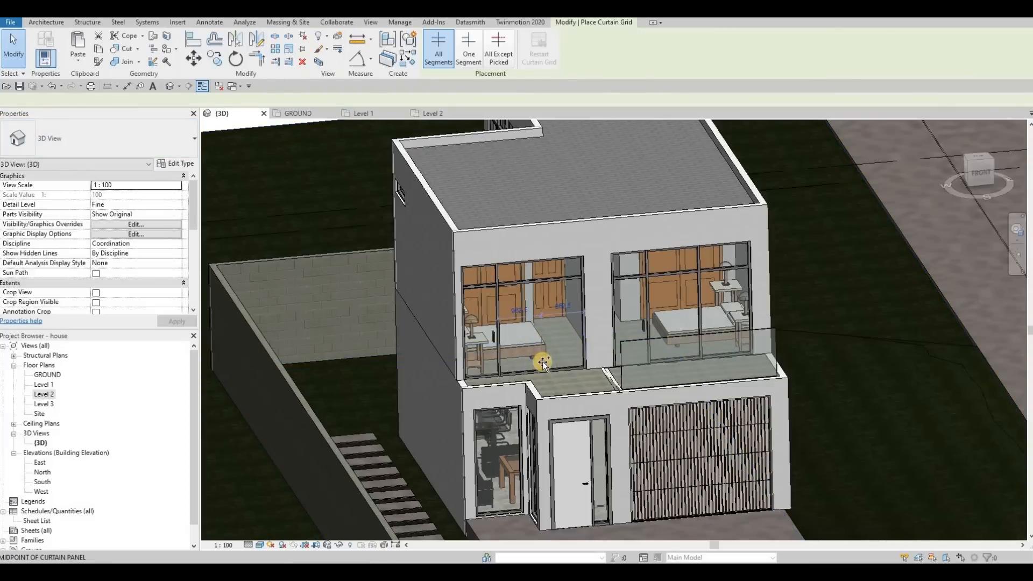
pyautogui.press('Escape')
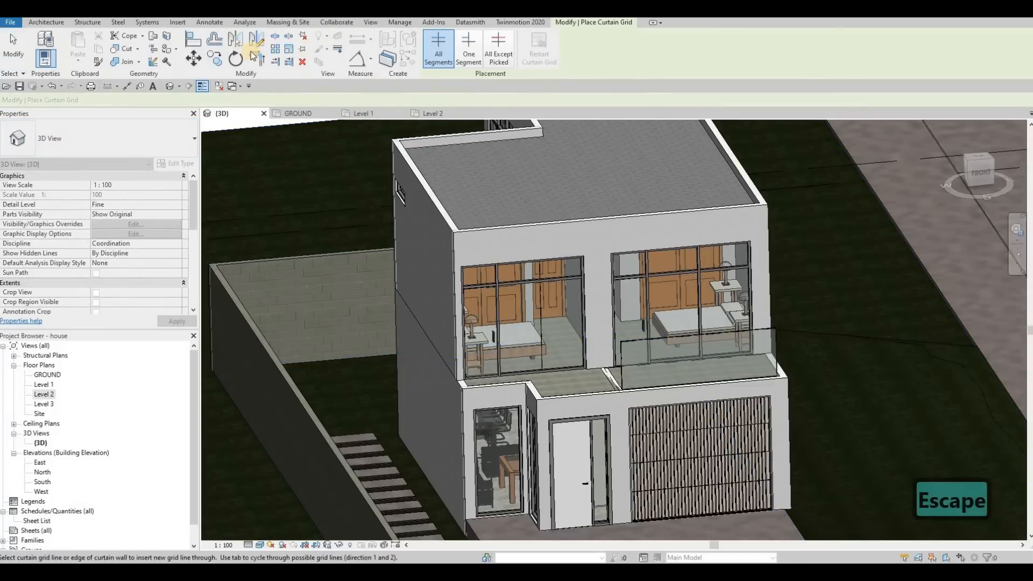
pyautogui.press('Escape')
# Place a 50mm x 65mm rectangular mullion on the new vertical grid line of Bedroom 1's curtain wall.
pyautogui.click(323, 49)
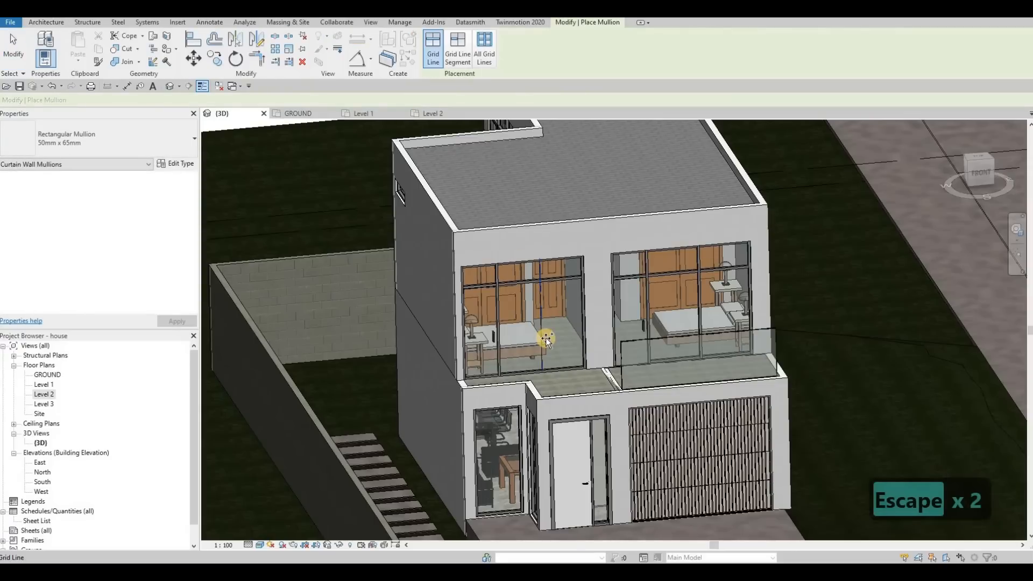
pyautogui.click(542, 349)
pyautogui.press('Escape')
pyautogui.press('Escape')
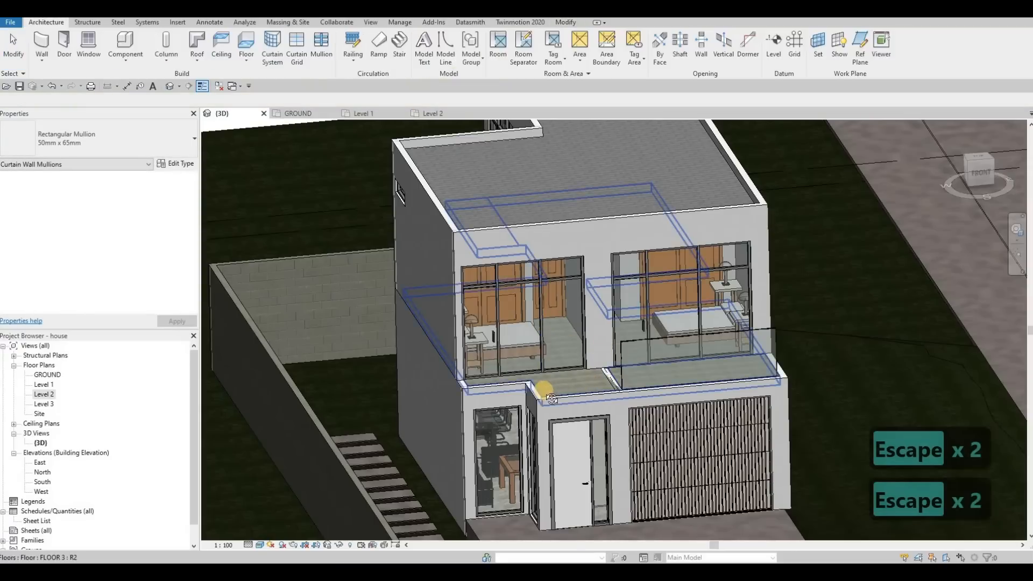
pyautogui.keyDown('shift'); pyautogui.moveTo(557, 398); pyautogui.dragTo(620, 394, button='middle'); pyautogui.keyUp('shift')
pyautogui.press('Escape')
pyautogui.keyDown('shift'); pyautogui.moveTo(726, 373); pyautogui.dragTo(460, 356, button='middle'); pyautogui.keyUp('shift')
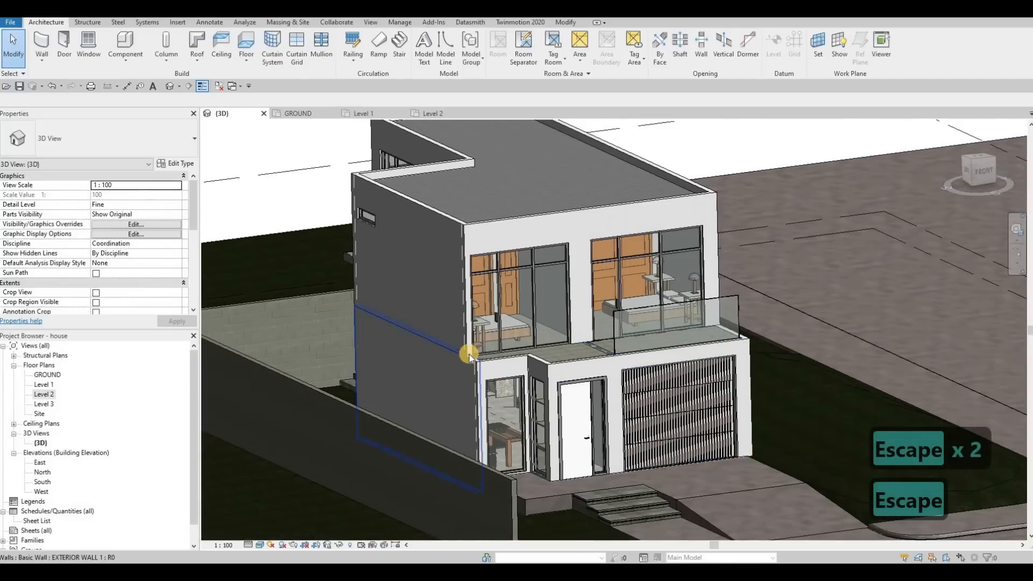
pyautogui.scroll(-2, 535, 362)
pyautogui.moveTo(535, 362); pyautogui.dragTo(567, 370, button='middle')
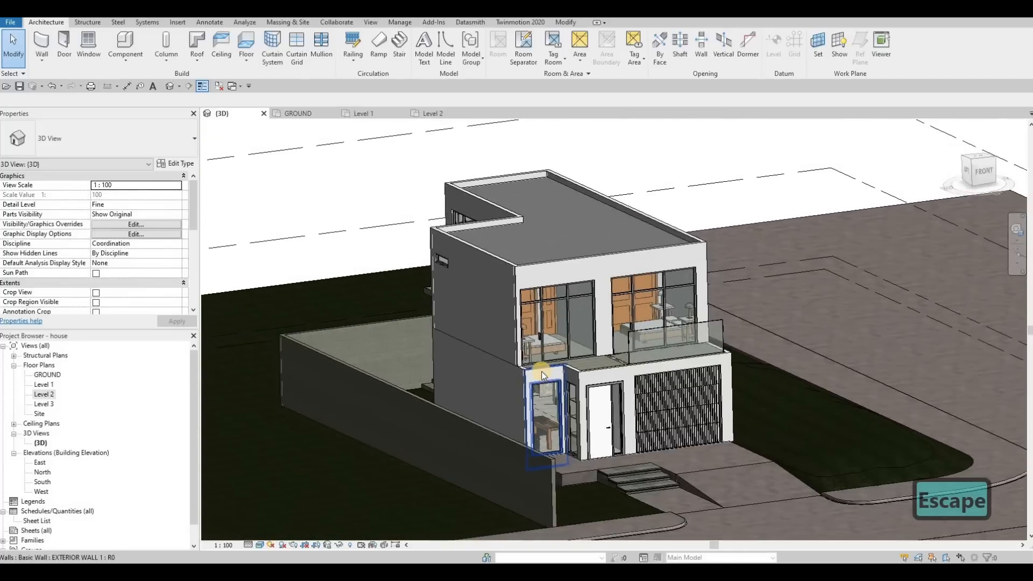
pyautogui.scroll(1, 543, 375)
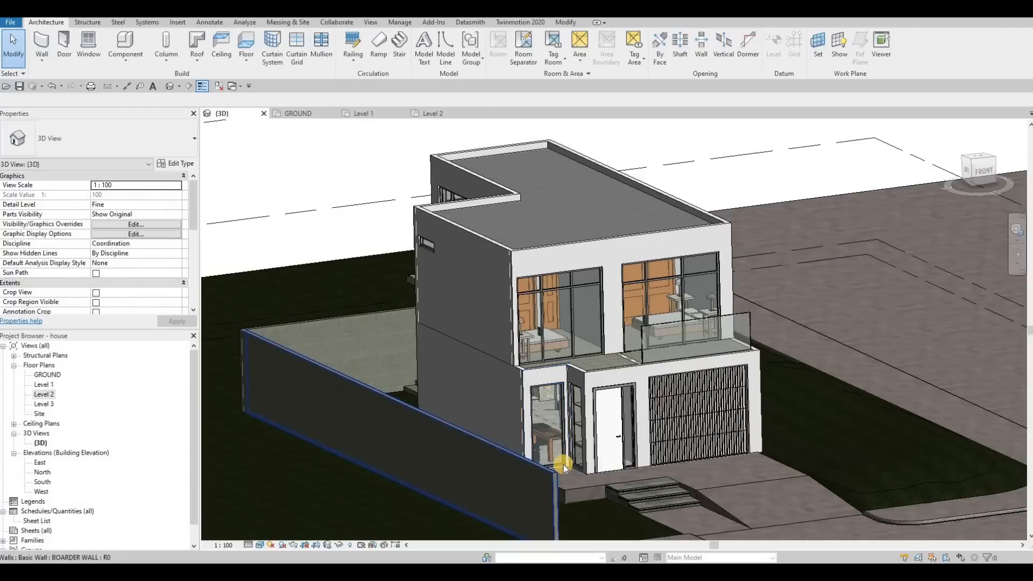